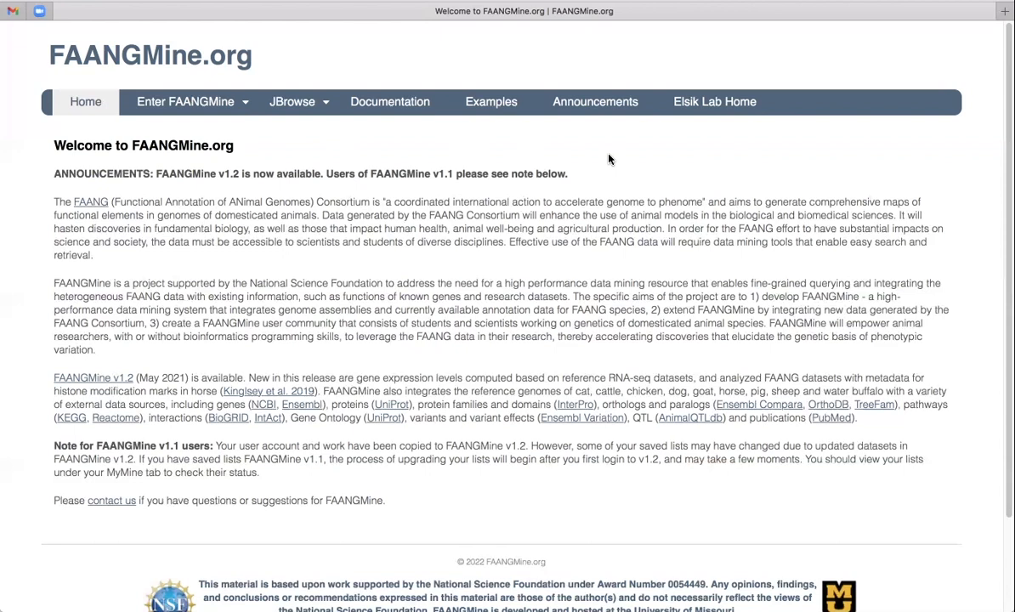
- Open the Announcements page and look through the tutorial session dates, release notes and help session details
{"action": "left_click", "coordinate": [593, 103]}
{"action": "scroll", "coordinate": [557, 375], "scroll_direction": "down", "scroll_amount": 5}
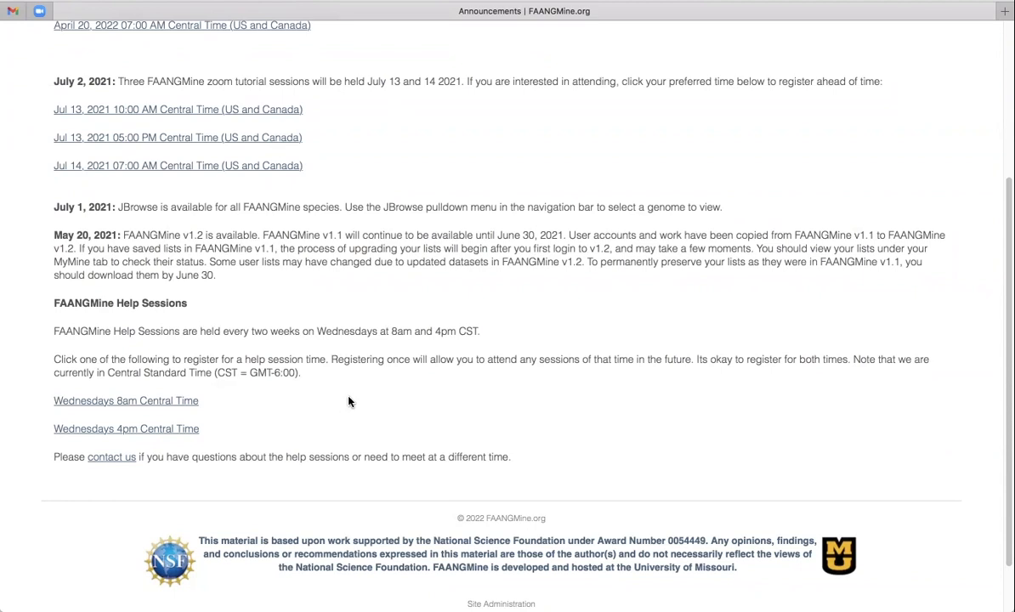
{"action": "scroll", "coordinate": [482, 369], "scroll_direction": "up", "scroll_amount": 5}
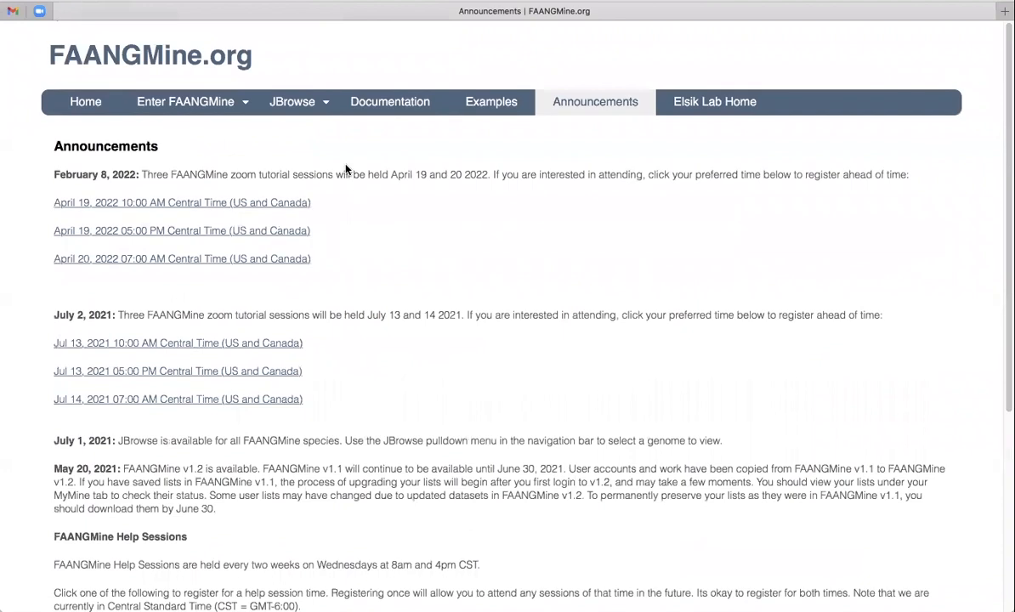
- Open the About JBrowse page and read its genome navigation, track selection and track description sections
{"action": "mouse_move", "coordinate": [326, 103]}
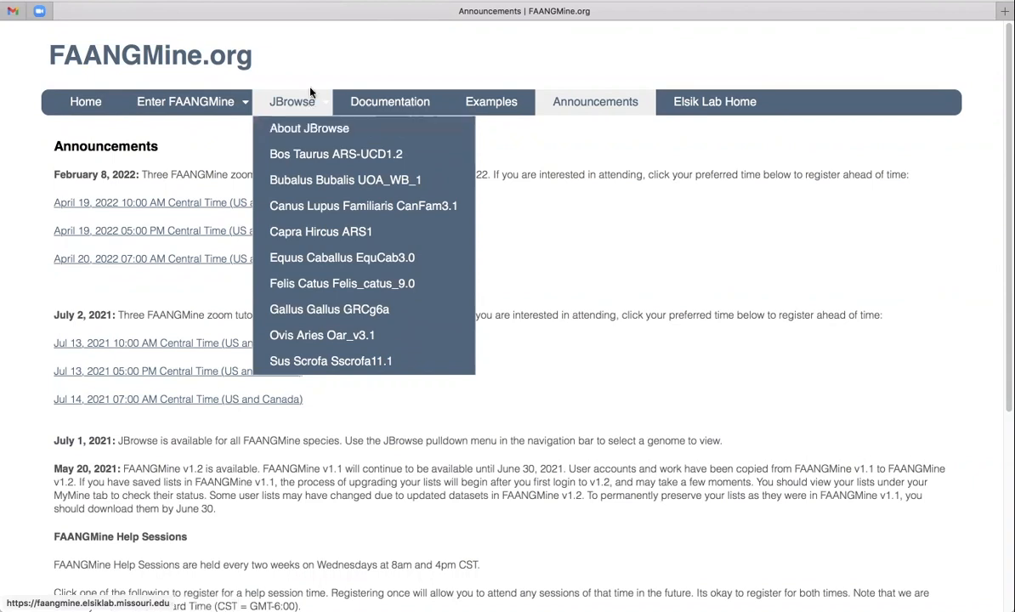
{"action": "left_click", "coordinate": [301, 130]}
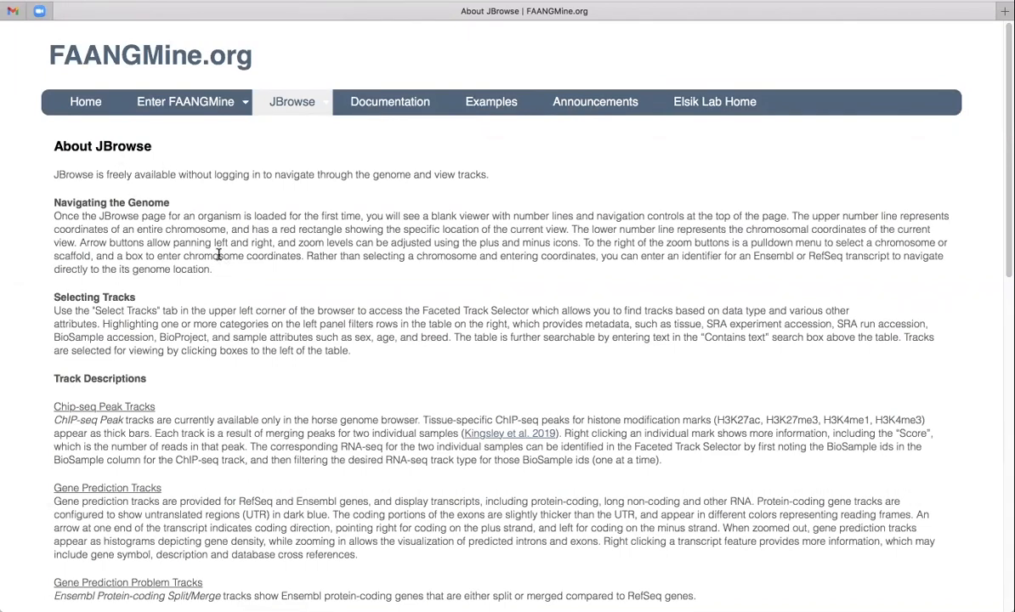
{"action": "scroll", "coordinate": [230, 280], "scroll_direction": "down", "scroll_amount": 1}
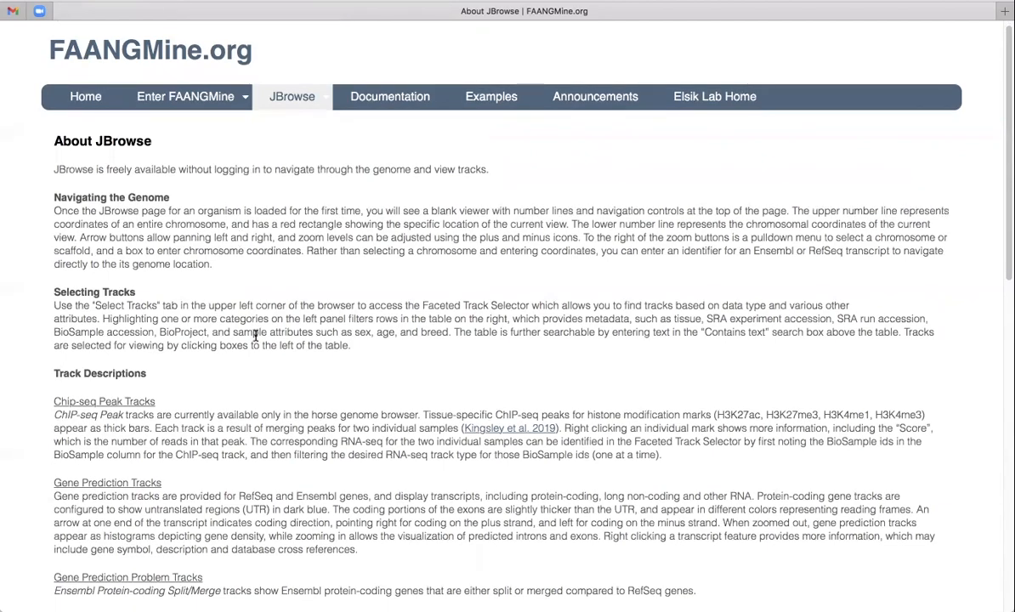
{"action": "scroll", "coordinate": [255, 336], "scroll_direction": "down", "scroll_amount": 5}
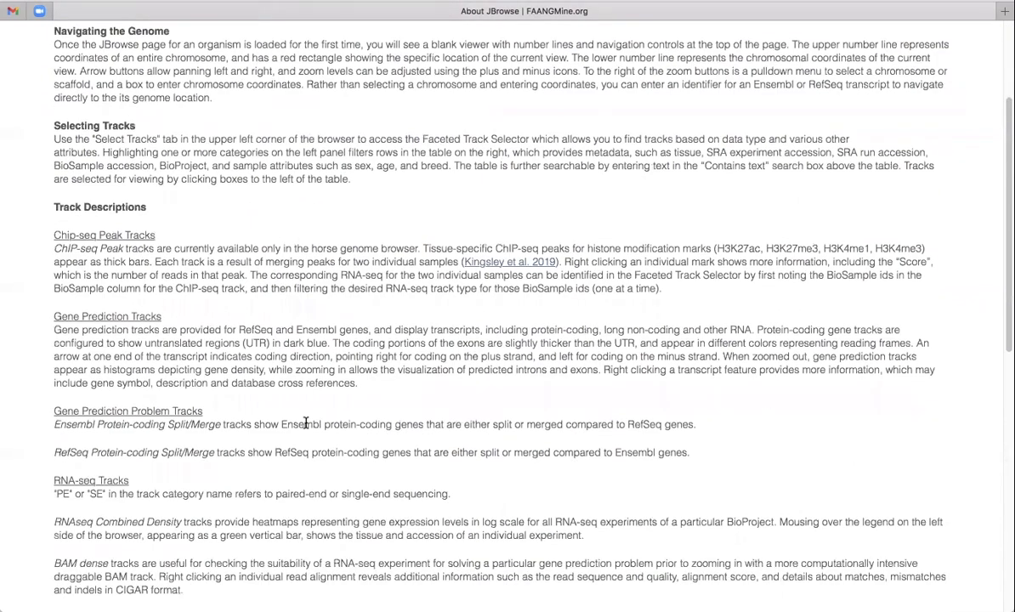
{"action": "scroll", "coordinate": [306, 422], "scroll_direction": "down", "scroll_amount": 3}
{"action": "scroll", "coordinate": [316, 323], "scroll_direction": "up", "scroll_amount": 8}
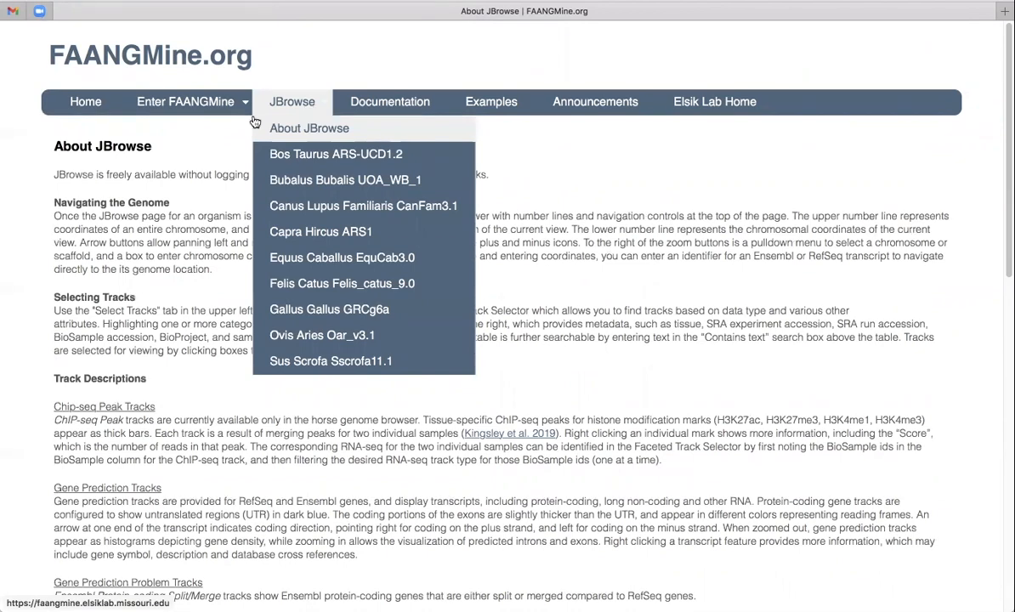
- Enter FAANGMine V1.2 and look over its home page, including the search boxes and the template query categories
{"action": "mouse_move", "coordinate": [250, 101]}
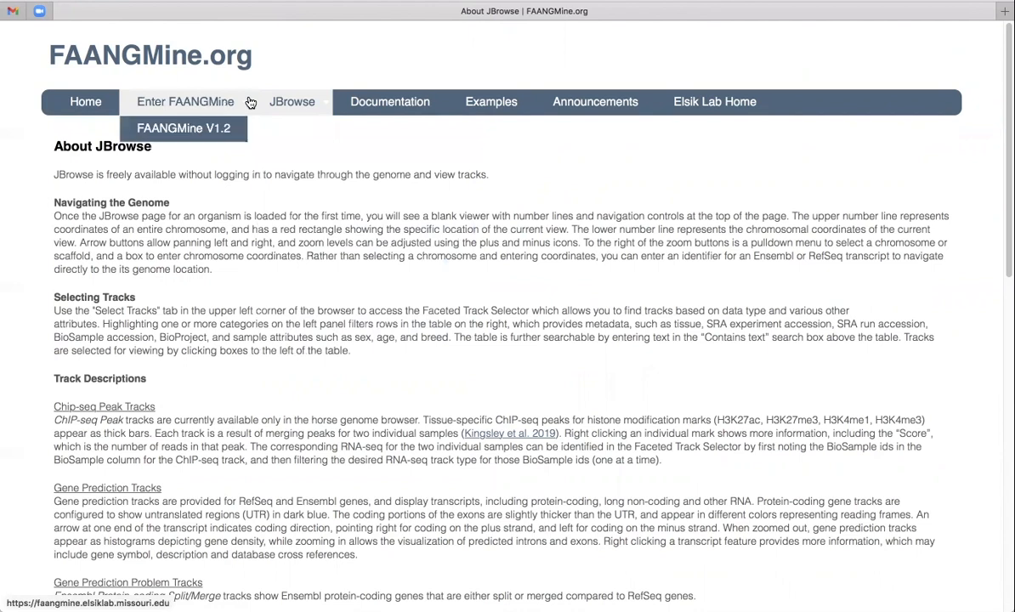
{"action": "left_click", "coordinate": [192, 129]}
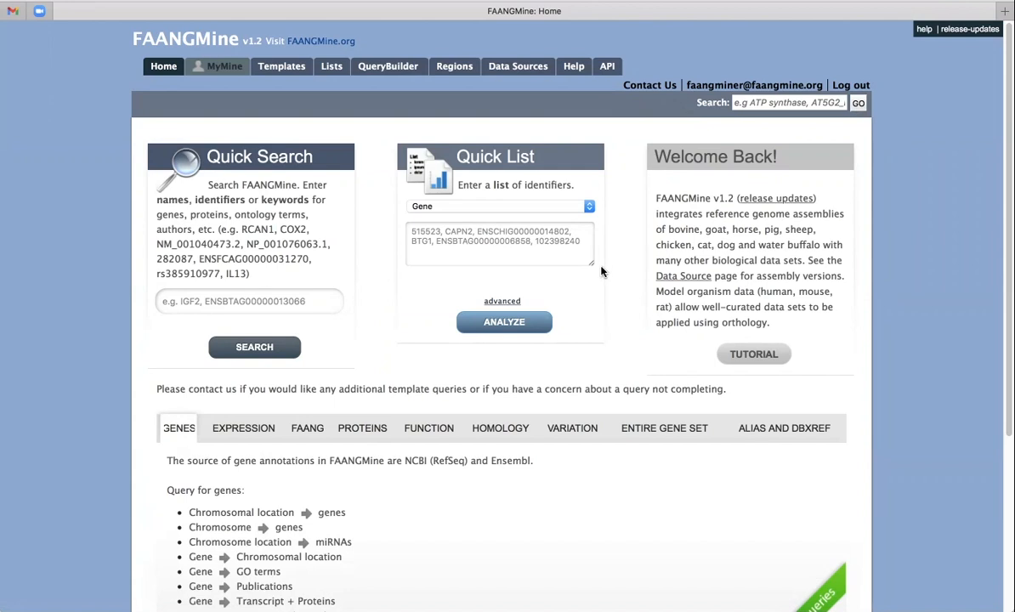
{"action": "scroll", "coordinate": [597, 479], "scroll_direction": "down", "scroll_amount": 2}
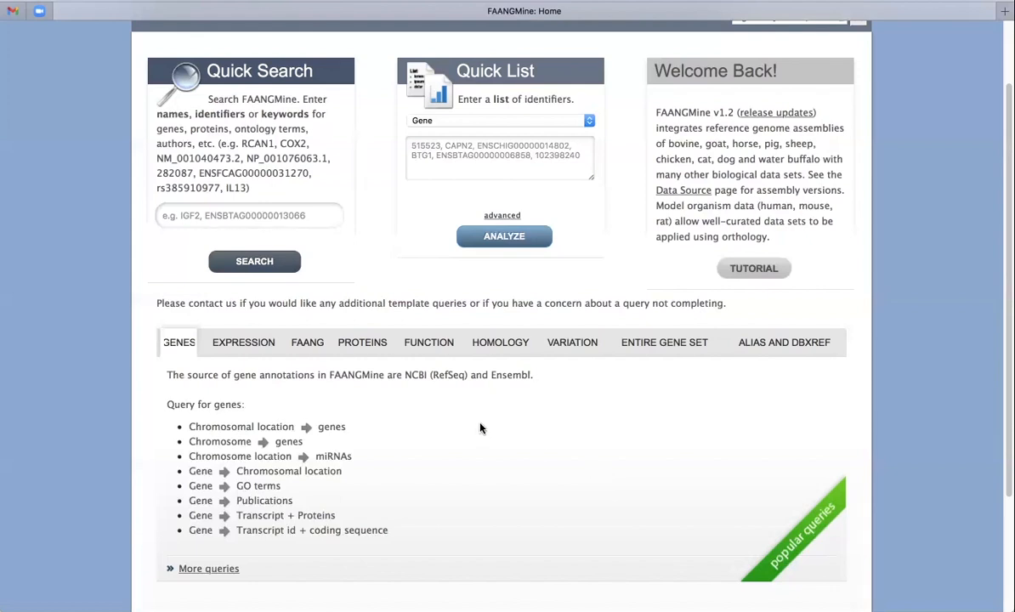
{"action": "scroll", "coordinate": [460, 425], "scroll_direction": "down", "scroll_amount": 1}
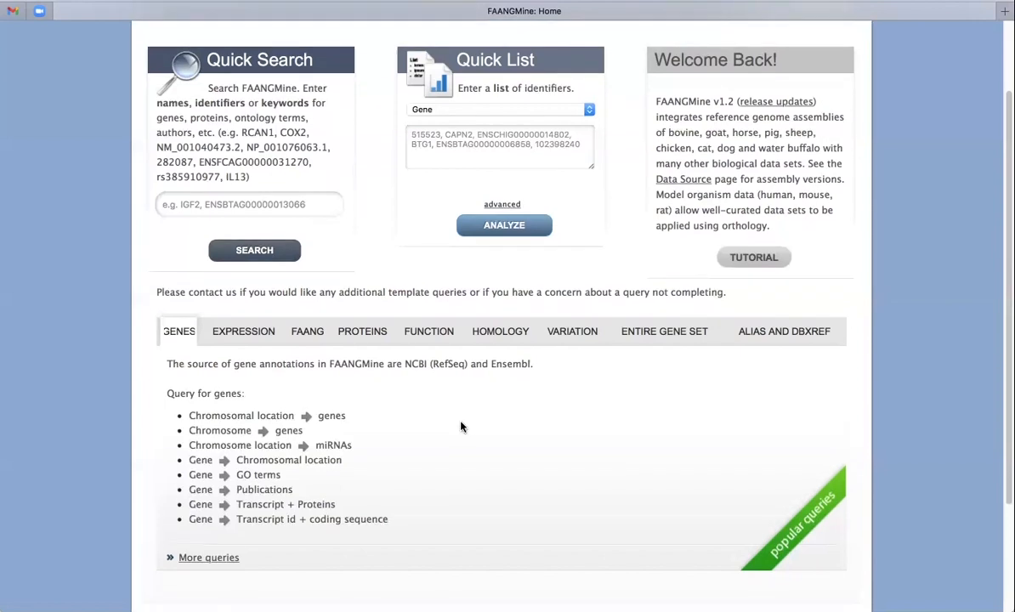
{"action": "scroll", "coordinate": [487, 403], "scroll_direction": "down", "scroll_amount": 2}
{"action": "scroll", "coordinate": [351, 329], "scroll_direction": "up", "scroll_amount": 2}
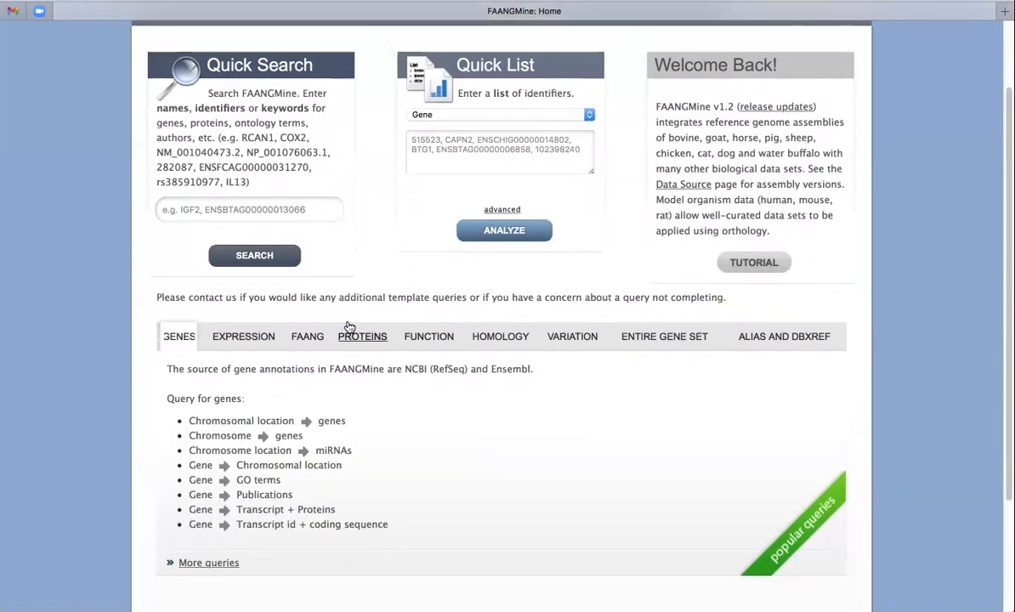
{"action": "scroll", "coordinate": [706, 382], "scroll_direction": "down", "scroll_amount": 2}
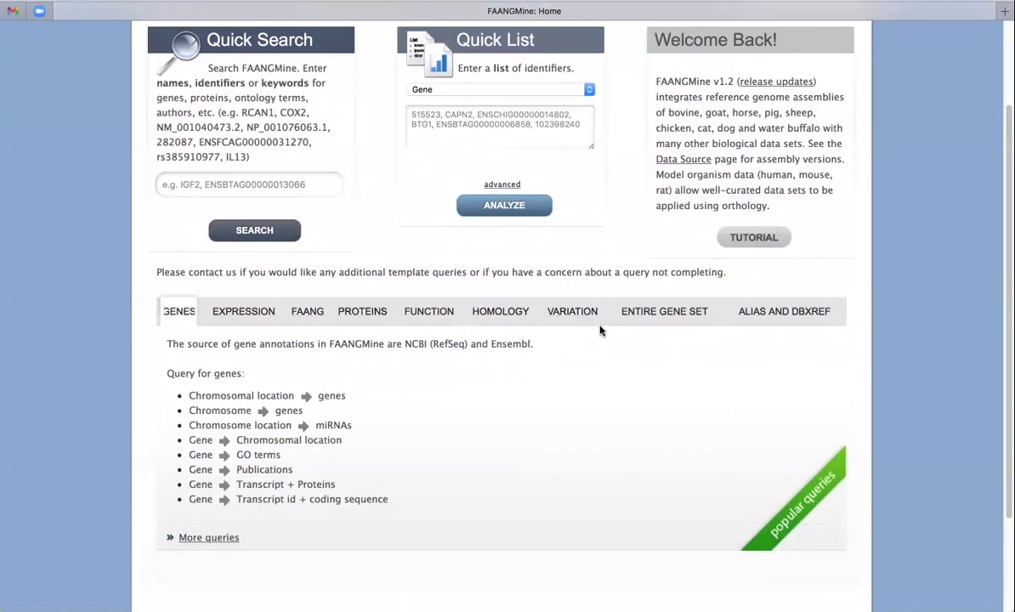
- Open the Gene ID to Gene Expression template from the expression queries and look over its constraints
{"action": "left_click", "coordinate": [246, 312]}
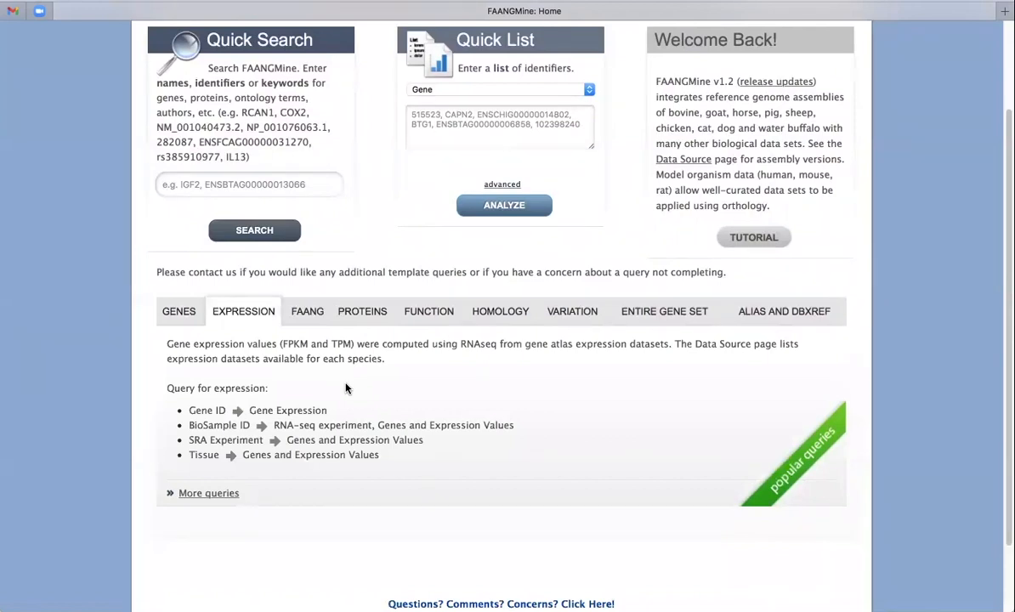
{"action": "scroll", "coordinate": [346, 389], "scroll_direction": "down", "scroll_amount": 2}
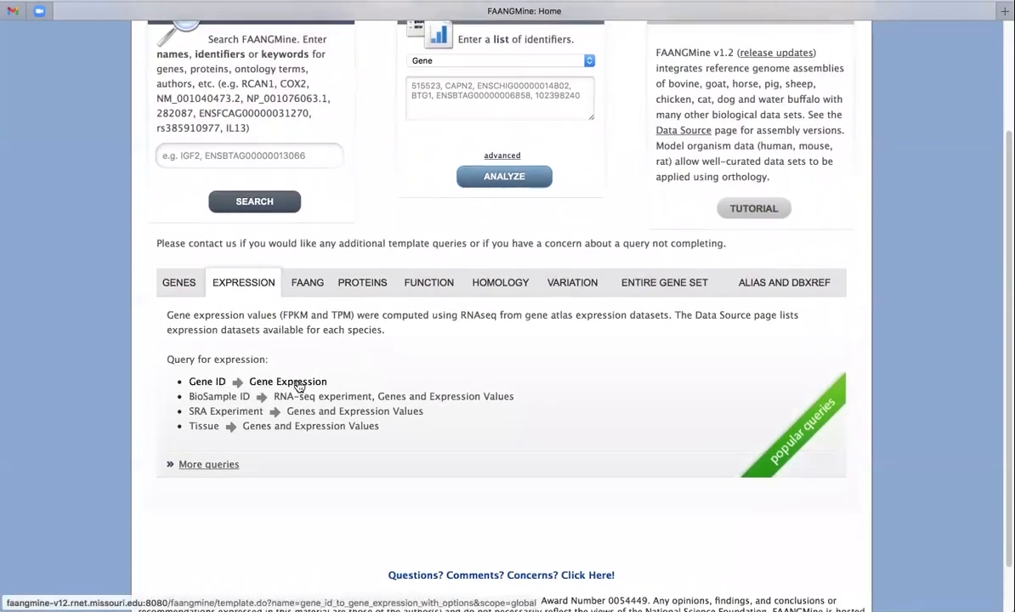
{"action": "left_click", "coordinate": [294, 385]}
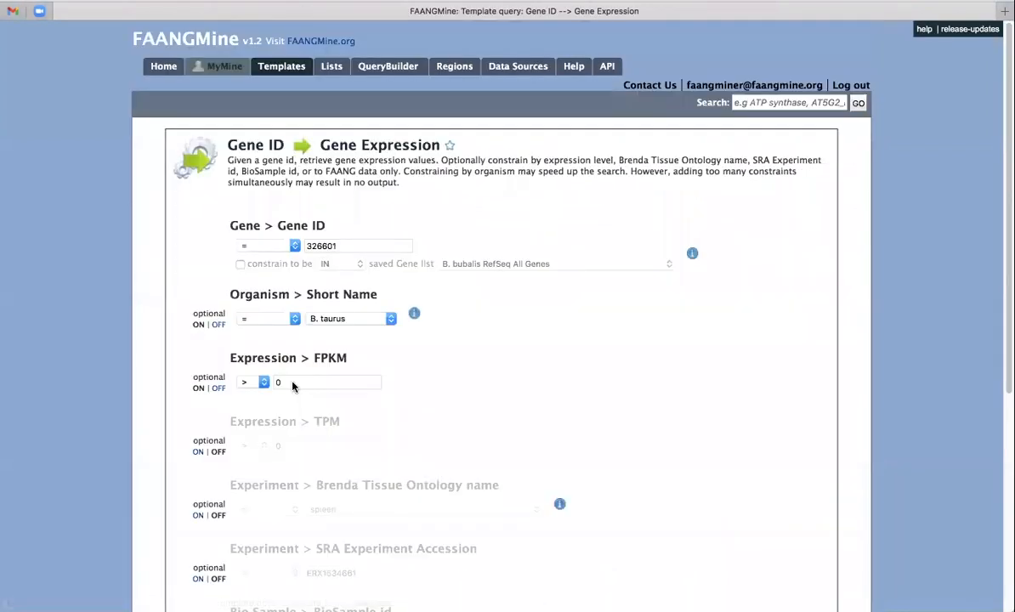
{"action": "scroll", "coordinate": [567, 391], "scroll_direction": "down", "scroll_amount": 1}
{"action": "scroll", "coordinate": [643, 433], "scroll_direction": "down", "scroll_amount": 4}
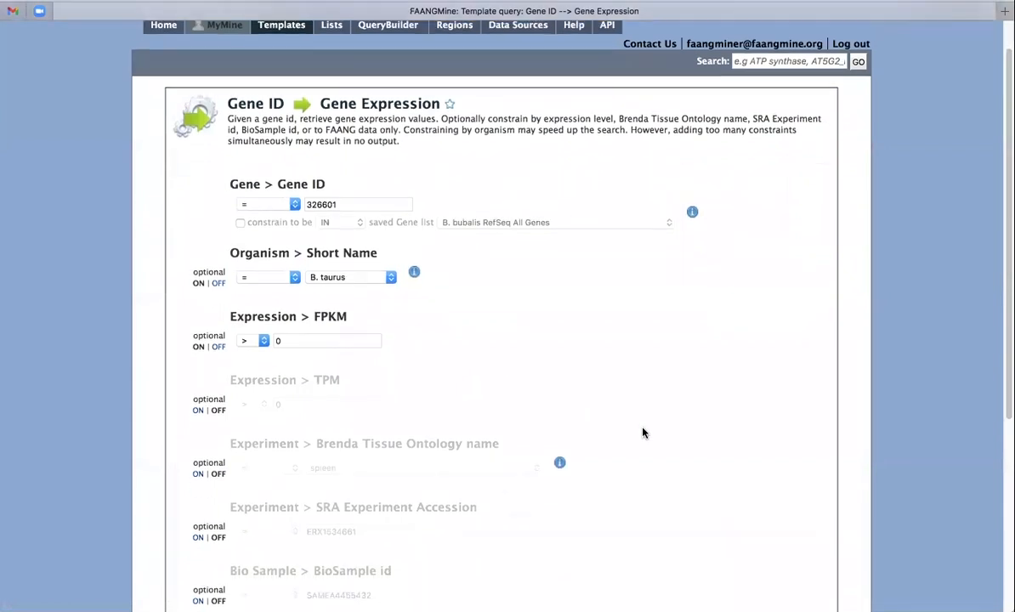
{"action": "scroll", "coordinate": [643, 432], "scroll_direction": "down", "scroll_amount": 1}
{"action": "scroll", "coordinate": [643, 432], "scroll_direction": "up", "scroll_amount": 1}
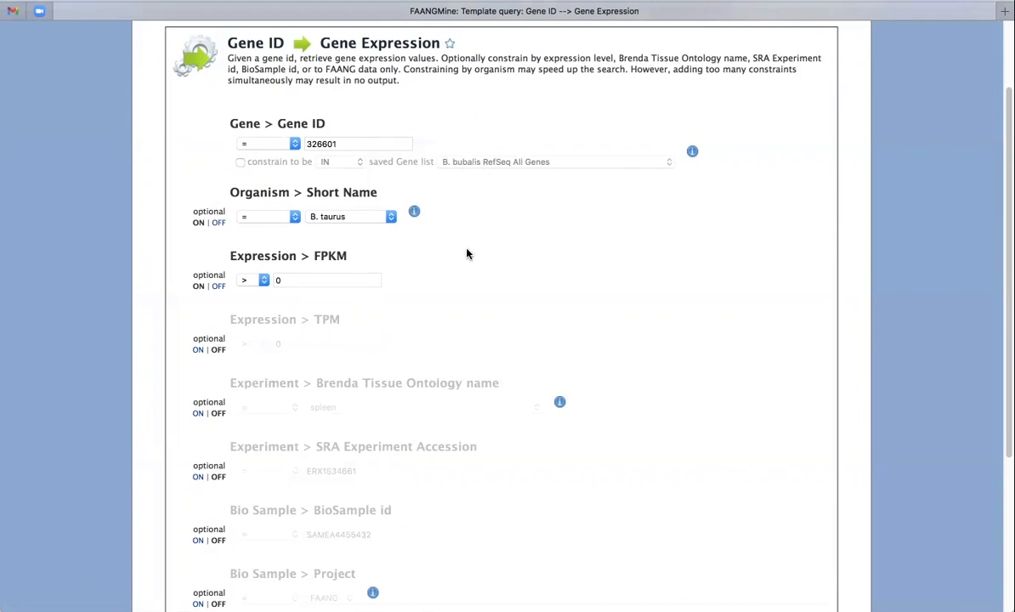
- Try constraining the Gene ID to a saved gene list, view the available lists, and switch the constraint back off
{"action": "left_click", "coordinate": [240, 162]}
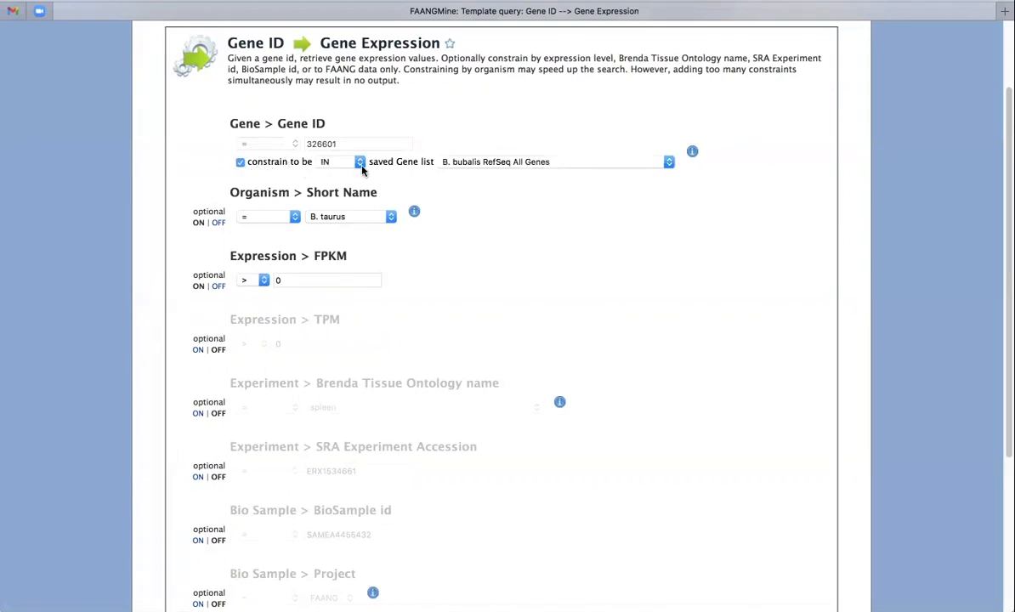
{"action": "left_click", "coordinate": [666, 164]}
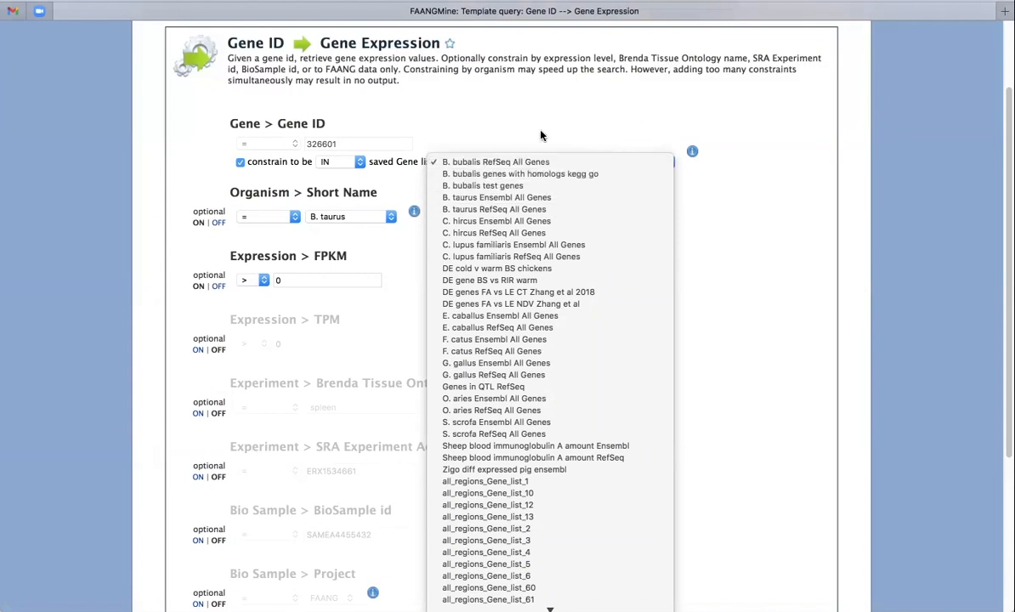
{"action": "left_click", "coordinate": [504, 121]}
{"action": "left_click", "coordinate": [240, 162]}
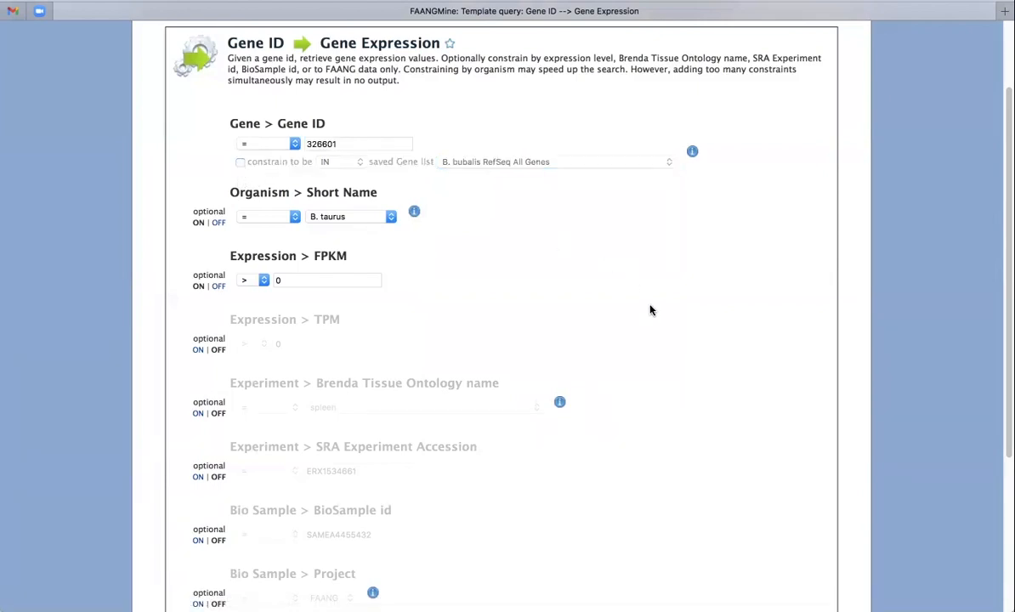
- Examine the template's organism, FPKM, TPM, tissue, SRA experiment, BioSample and project constraints and which optional ones are on or off
{"action": "scroll", "coordinate": [651, 309], "scroll_direction": "down", "scroll_amount": 2}
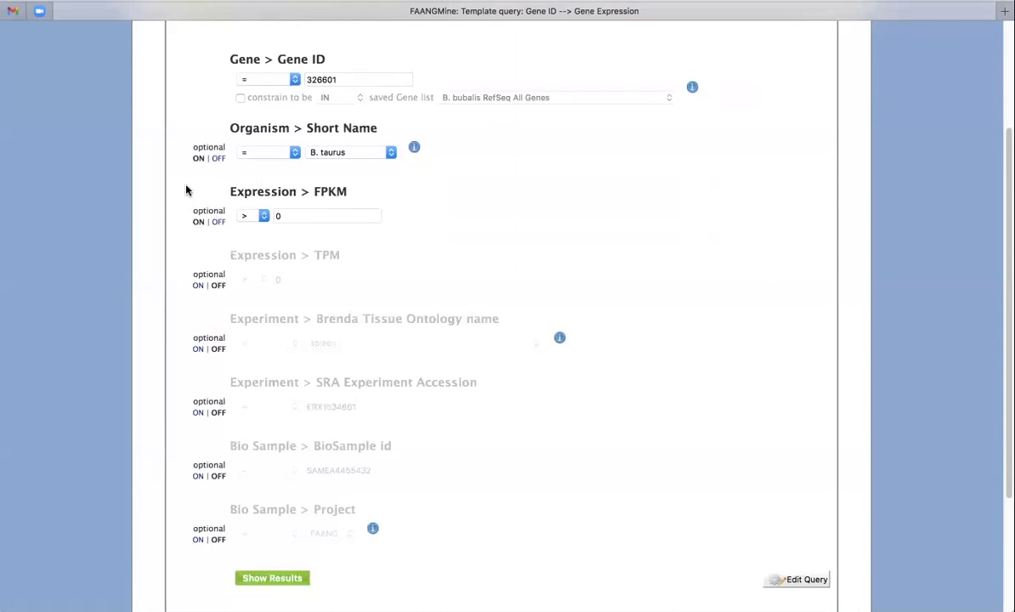
{"action": "scroll", "coordinate": [352, 167], "scroll_direction": "up", "scroll_amount": 1}
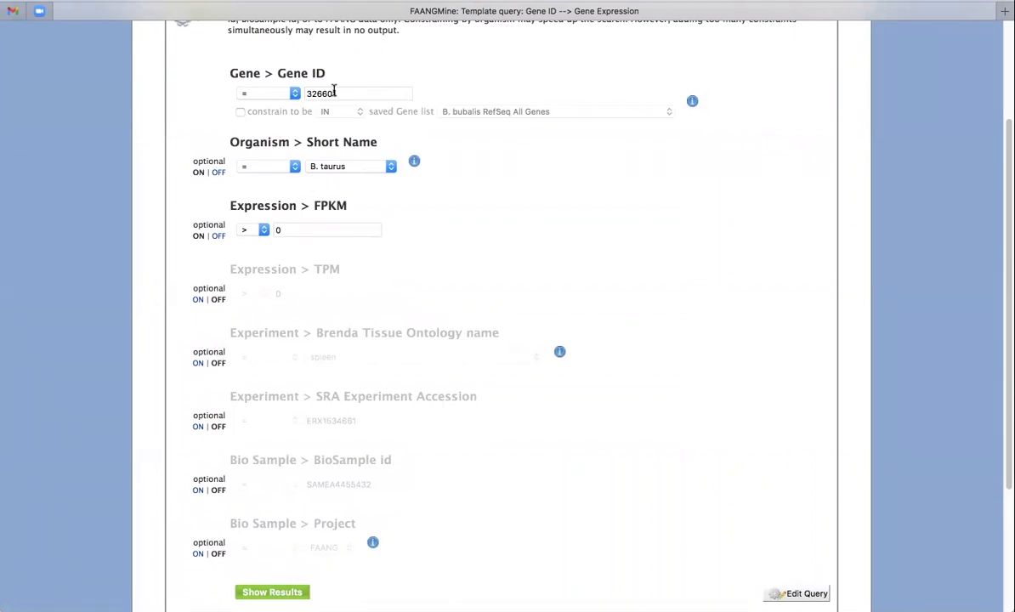
{"action": "scroll", "coordinate": [443, 219], "scroll_direction": "down", "scroll_amount": 2}
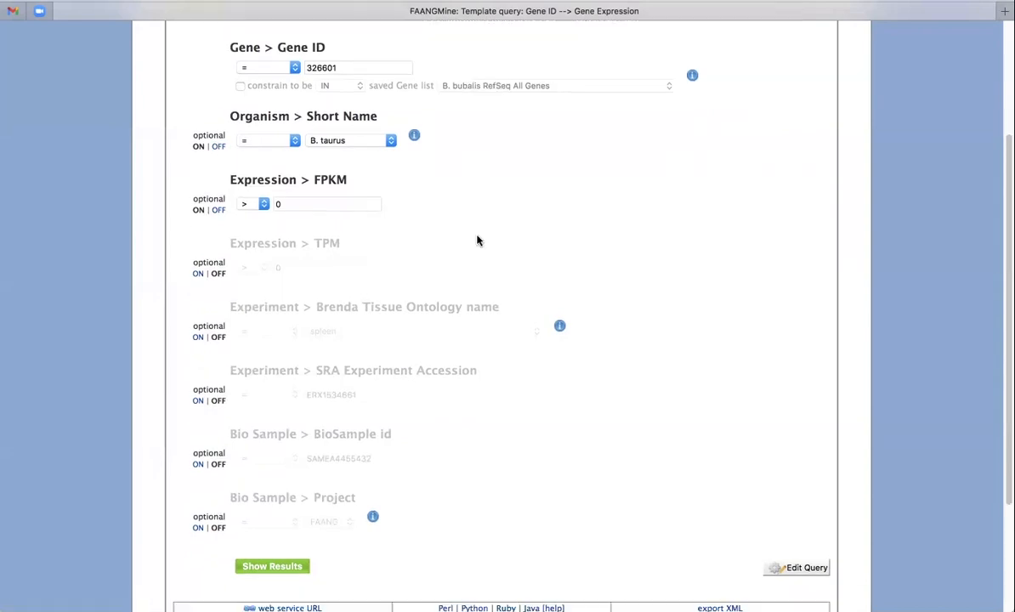
{"action": "scroll", "coordinate": [392, 227], "scroll_direction": "down", "scroll_amount": 3}
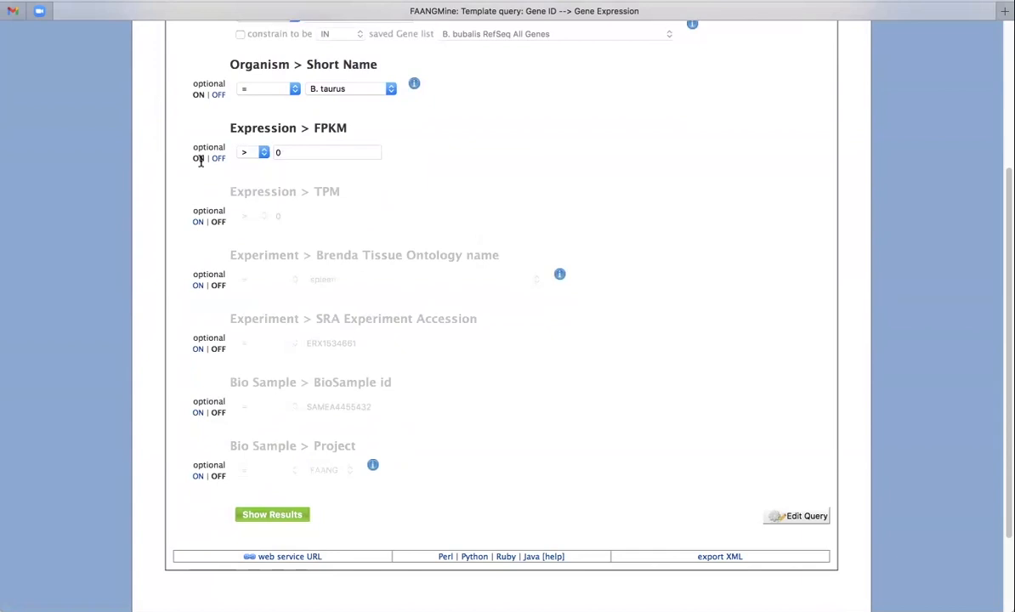
{"action": "scroll", "coordinate": [421, 179], "scroll_direction": "down", "scroll_amount": 1}
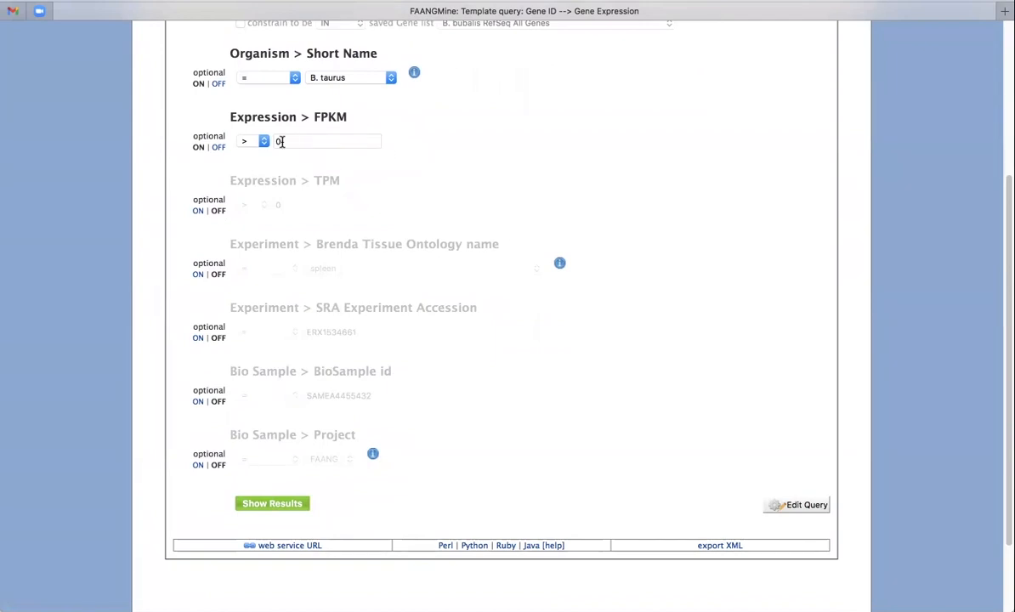
{"action": "scroll", "coordinate": [405, 190], "scroll_direction": "down", "scroll_amount": 1}
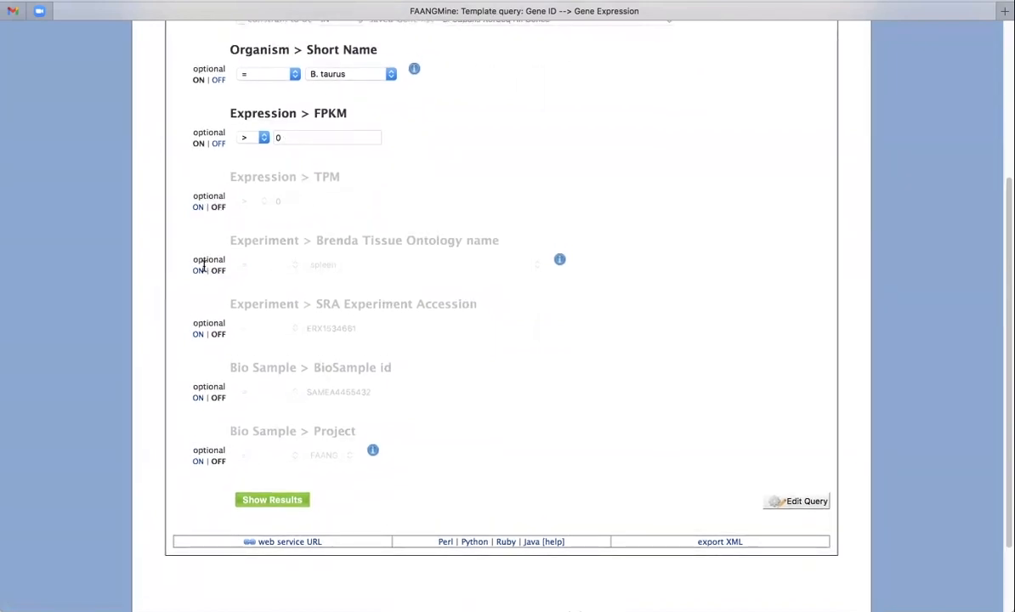
{"action": "scroll", "coordinate": [426, 328], "scroll_direction": "up", "scroll_amount": 1}
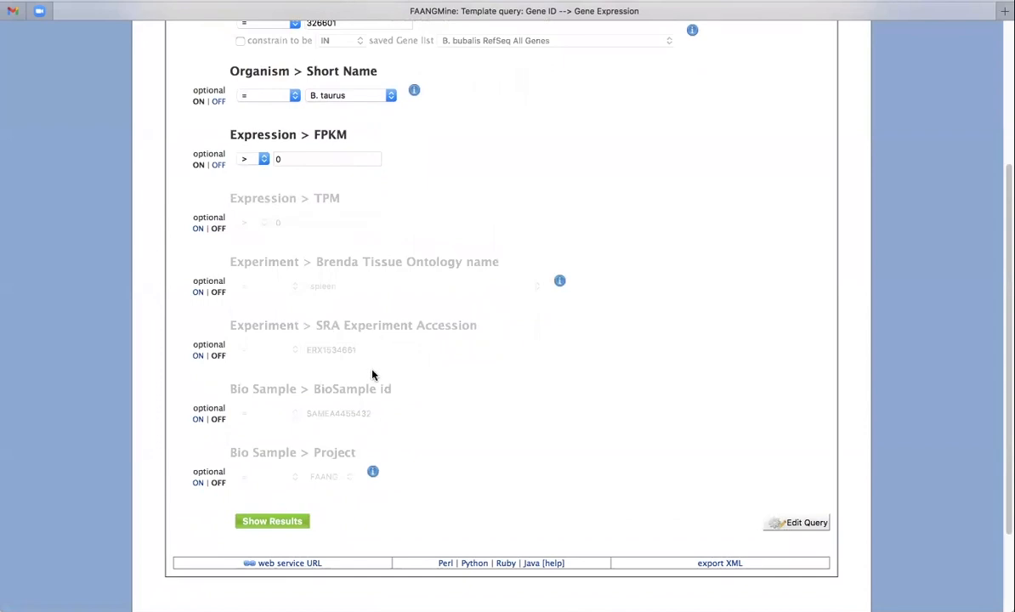
{"action": "scroll", "coordinate": [402, 345], "scroll_direction": "up", "scroll_amount": 2}
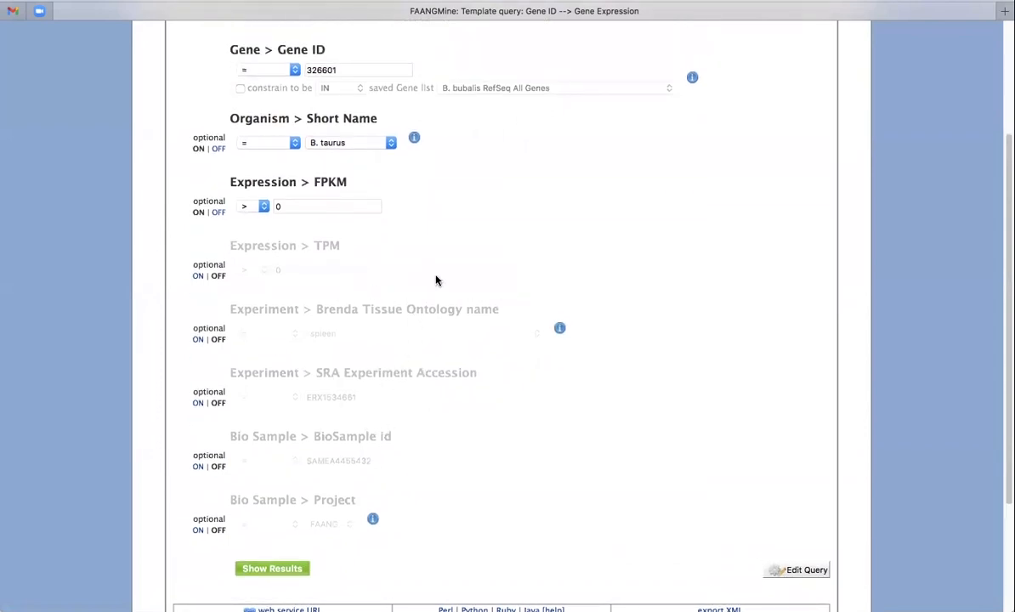
{"action": "scroll", "coordinate": [444, 253], "scroll_direction": "up", "scroll_amount": 1}
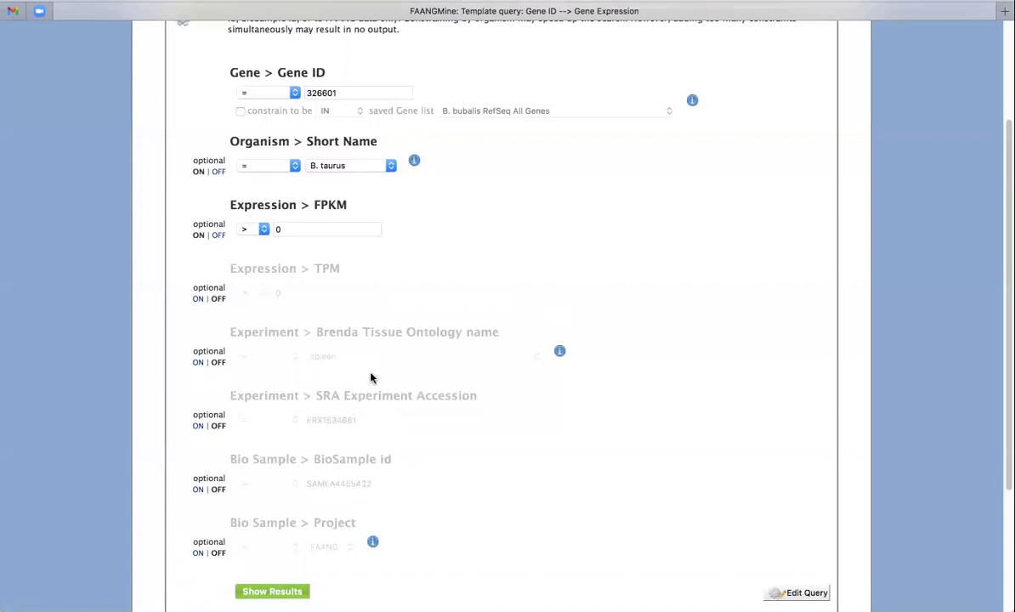
{"action": "scroll", "coordinate": [424, 421], "scroll_direction": "up", "scroll_amount": 1}
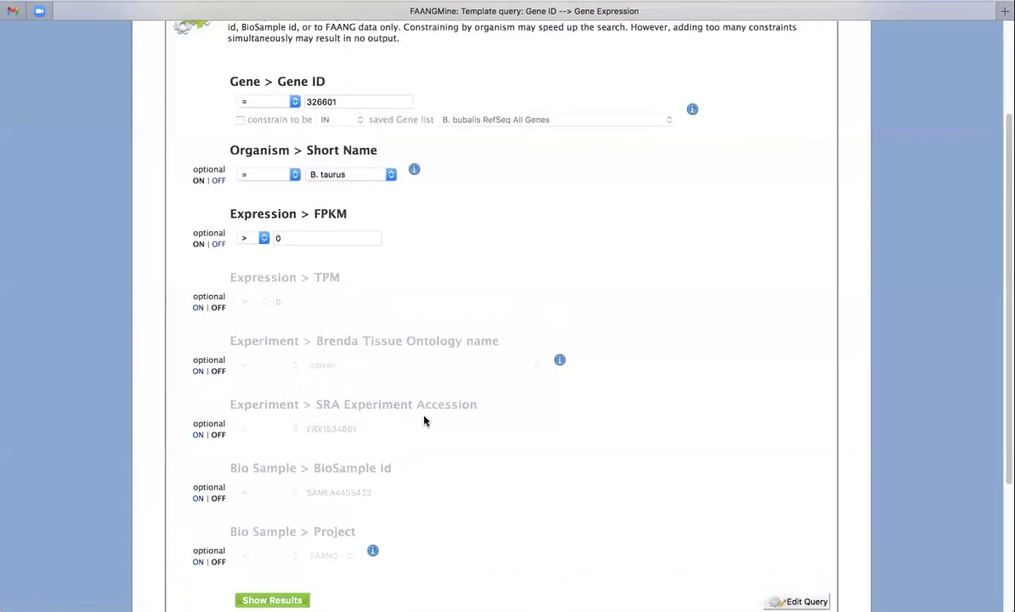
{"action": "scroll", "coordinate": [424, 421], "scroll_direction": "down", "scroll_amount": 1}
{"action": "scroll", "coordinate": [483, 436], "scroll_direction": "down", "scroll_amount": 1}
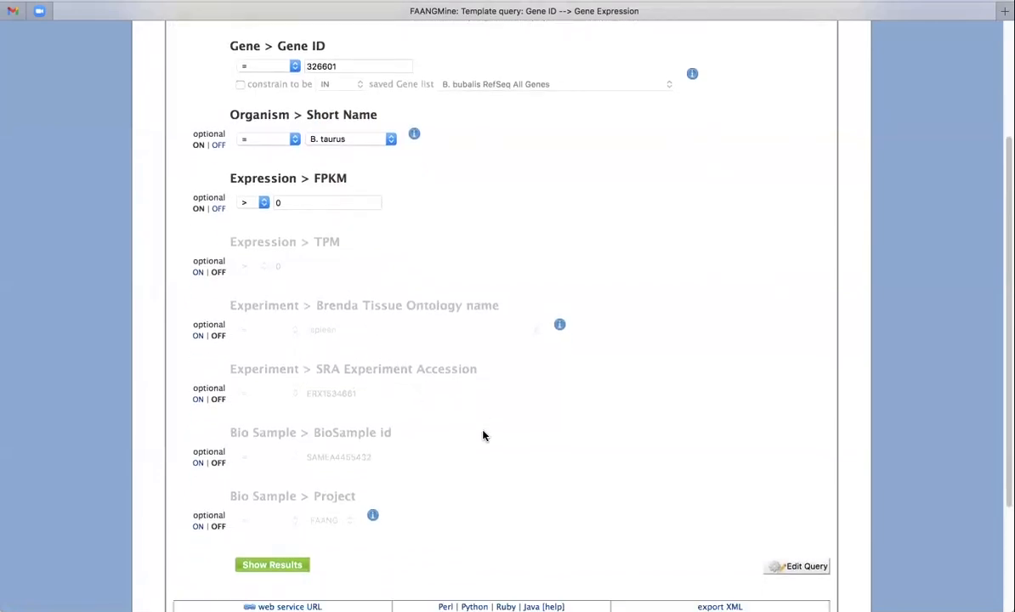
{"action": "scroll", "coordinate": [483, 435], "scroll_direction": "down", "scroll_amount": 1}
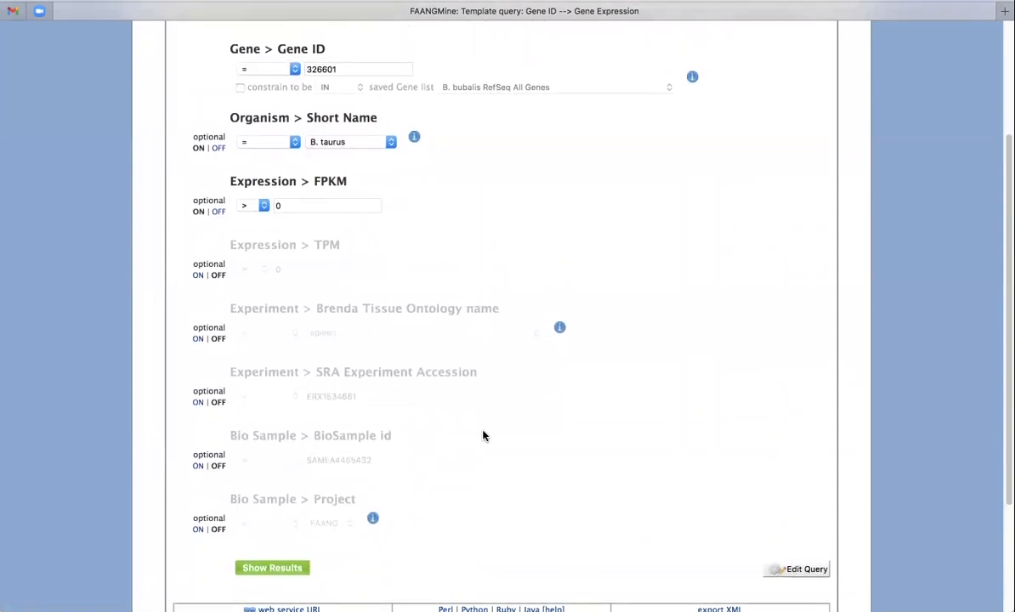
{"action": "scroll", "coordinate": [580, 429], "scroll_direction": "up", "scroll_amount": 1}
{"action": "scroll", "coordinate": [678, 431], "scroll_direction": "down", "scroll_amount": 1}
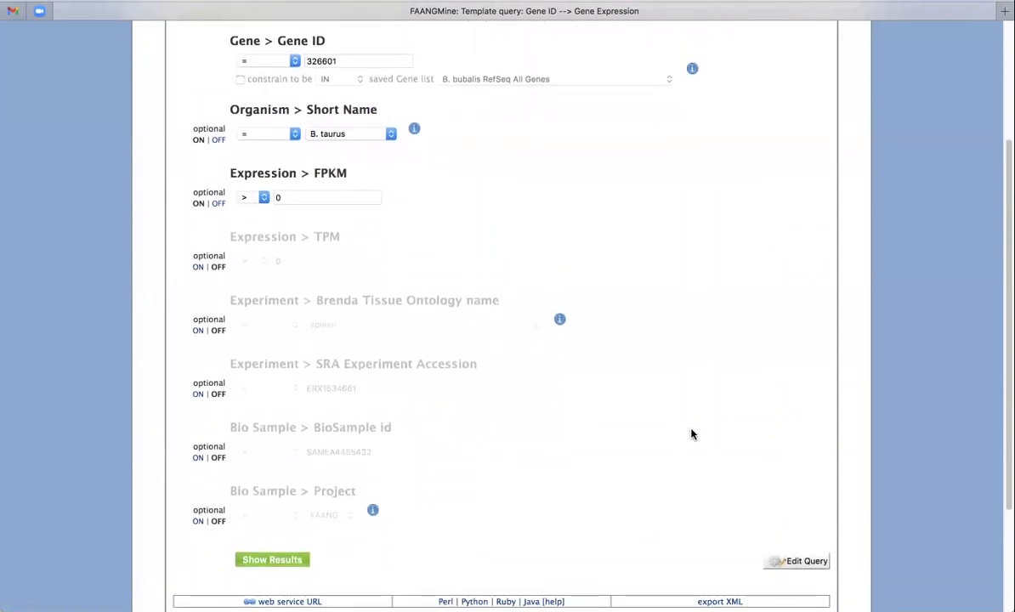
- Open the Gene ID to Gene Expression template query for editing in the query builder
{"action": "left_click", "coordinate": [801, 562]}
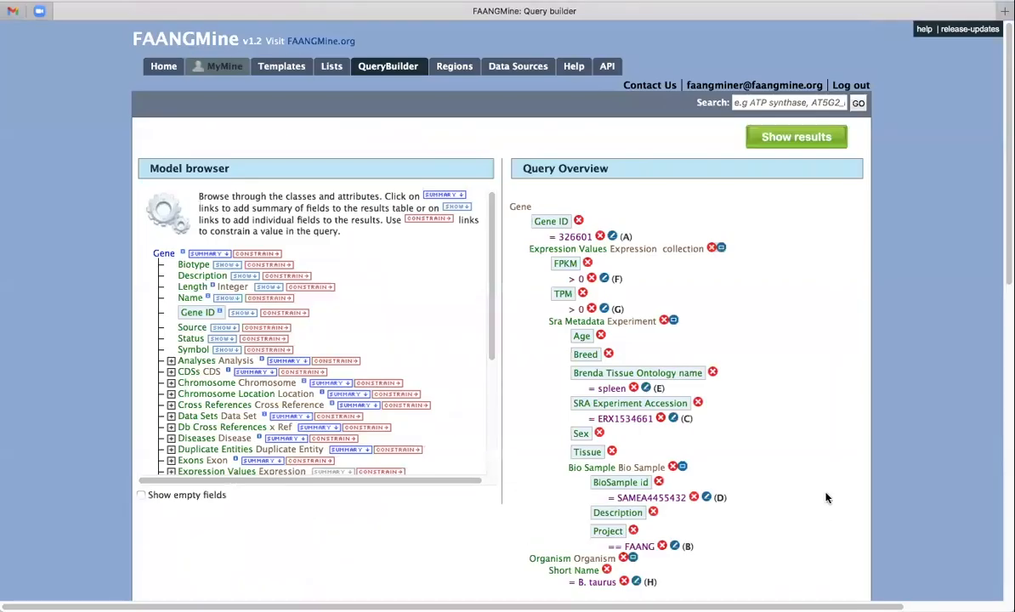
- Examine the Gene class in the model browser and the query overview with its constraints and constraint logic
{"action": "scroll", "coordinate": [827, 498], "scroll_direction": "down", "scroll_amount": 1}
{"action": "scroll", "coordinate": [827, 498], "scroll_direction": "down", "scroll_amount": 1}
{"action": "scroll", "coordinate": [826, 499], "scroll_direction": "down", "scroll_amount": 1}
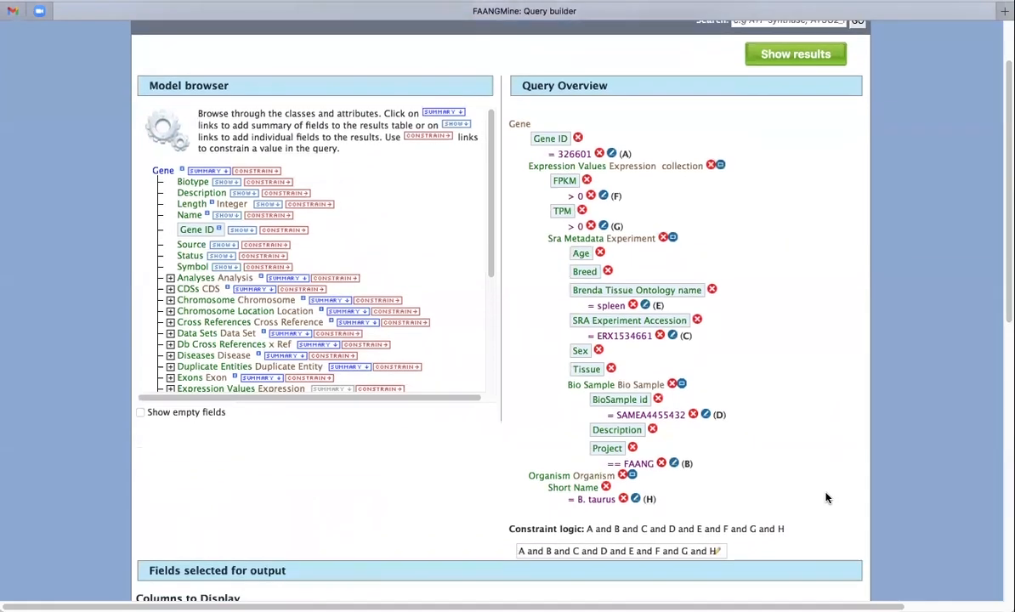
{"action": "scroll", "coordinate": [835, 448], "scroll_direction": "down", "scroll_amount": 1}
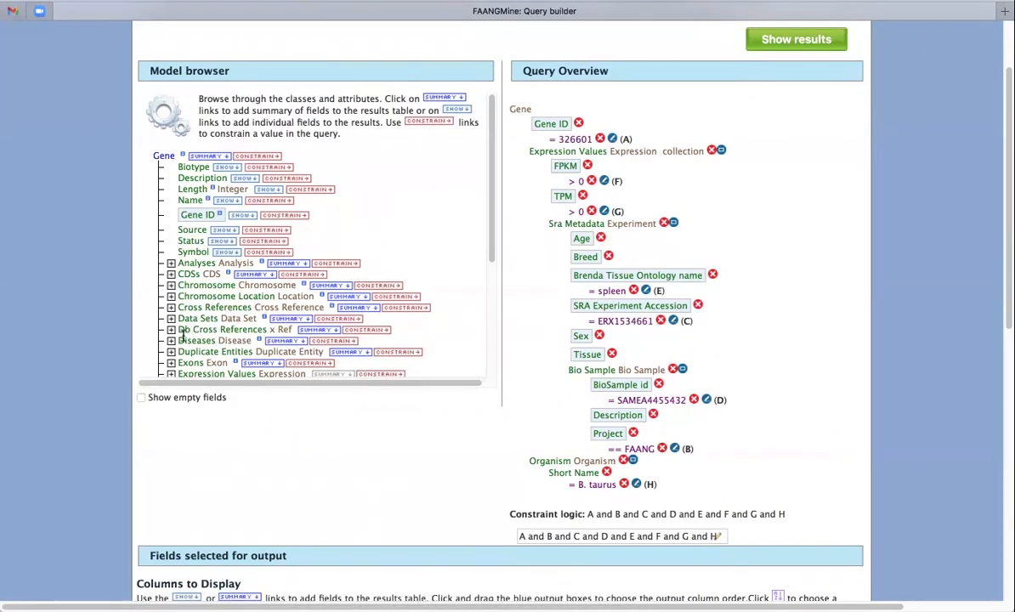
{"action": "scroll", "coordinate": [180, 316], "scroll_direction": "down", "scroll_amount": 1}
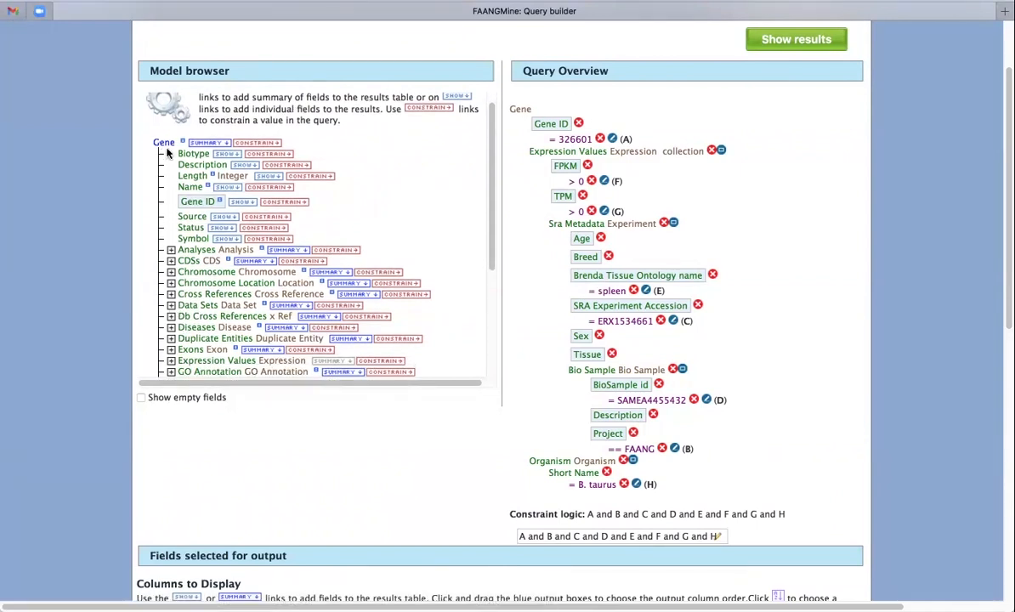
{"action": "scroll", "coordinate": [361, 199], "scroll_direction": "up", "scroll_amount": 1}
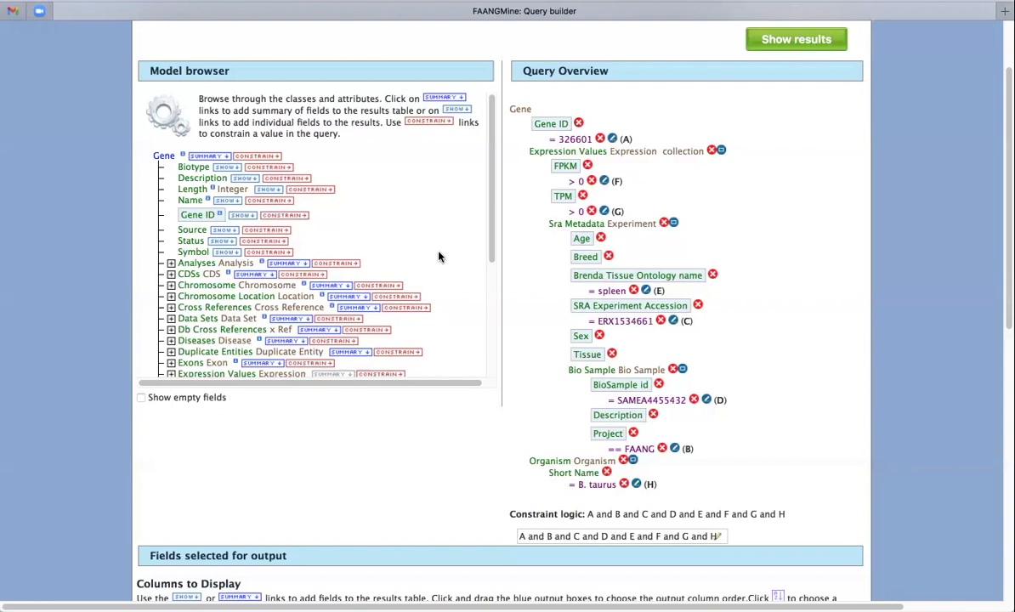
{"action": "scroll", "coordinate": [439, 255], "scroll_direction": "down", "scroll_amount": 2}
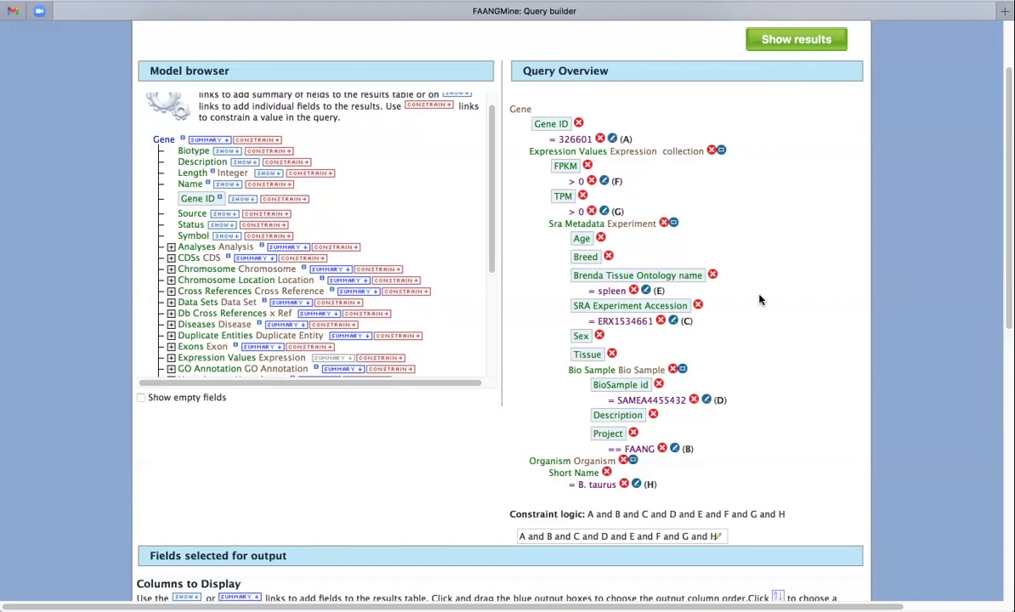
{"action": "scroll", "coordinate": [765, 332], "scroll_direction": "down", "scroll_amount": 1}
{"action": "scroll", "coordinate": [765, 332], "scroll_direction": "up", "scroll_amount": 1}
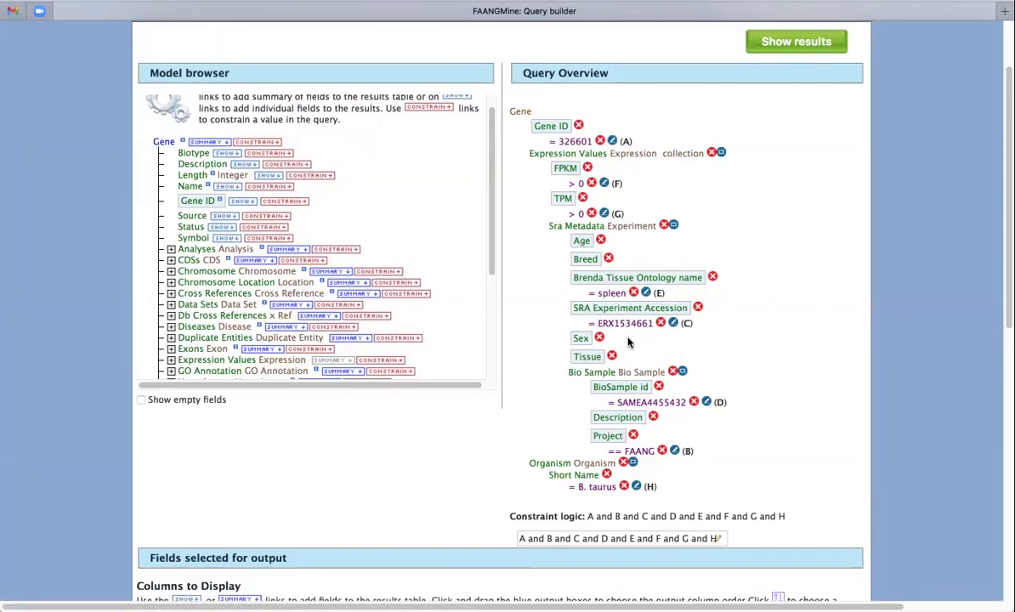
{"action": "scroll", "coordinate": [743, 333], "scroll_direction": "up", "scroll_amount": 1}
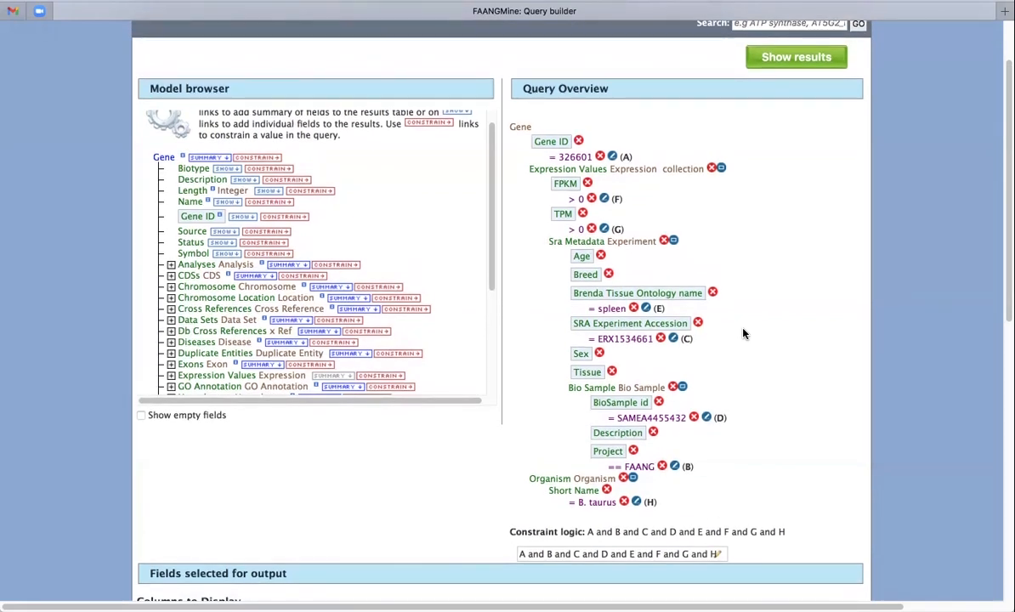
- Remove the constraints on Brenda Tissue Ontology name, SRA Experiment Accession and TPM from the query, keeping their output fields
{"action": "left_click", "coordinate": [634, 308]}
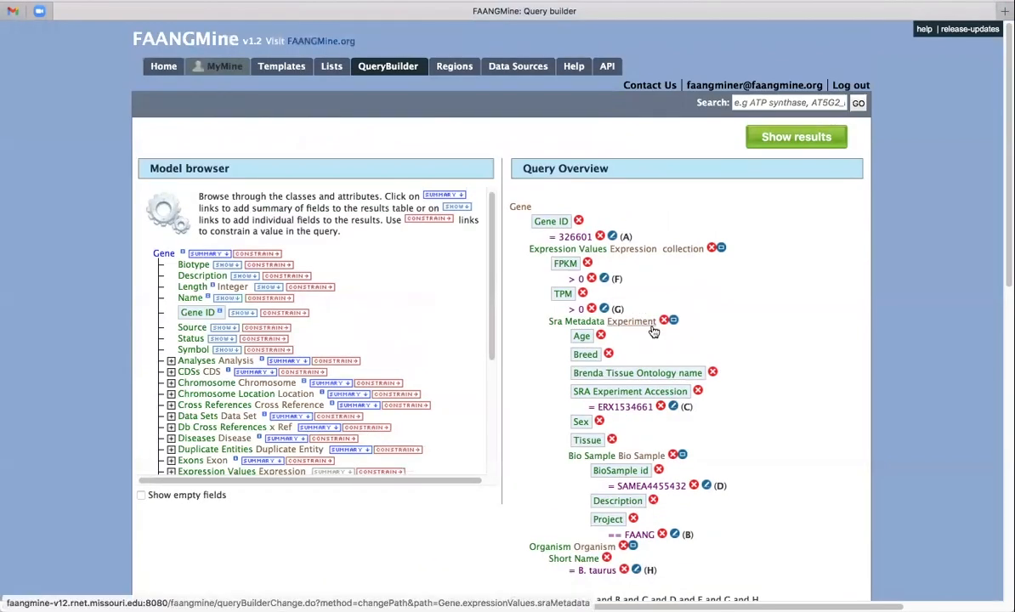
{"action": "left_click", "coordinate": [662, 352]}
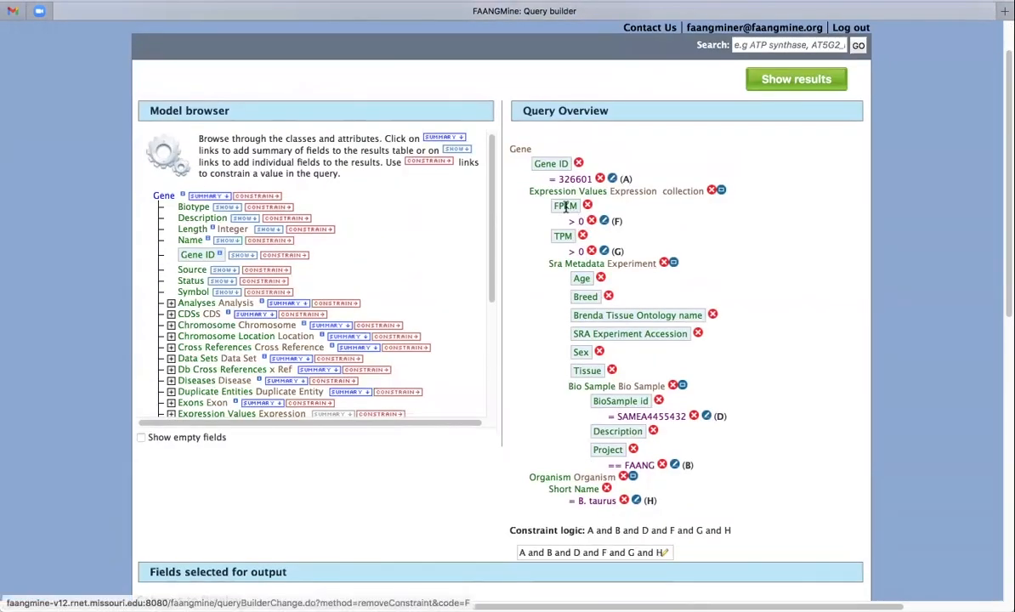
{"action": "left_click", "coordinate": [593, 254]}
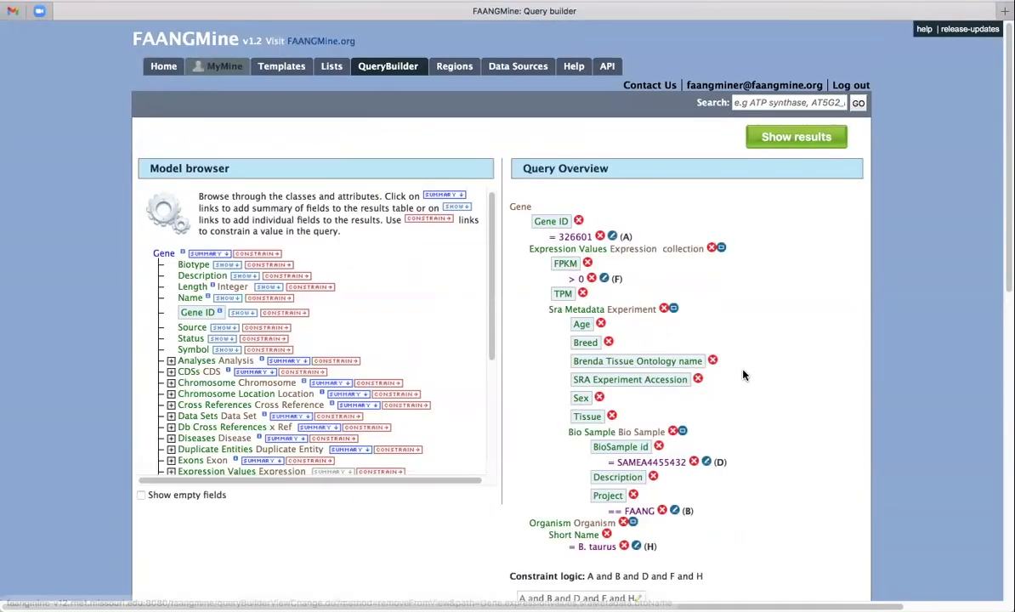
{"action": "scroll", "coordinate": [743, 375], "scroll_direction": "down", "scroll_amount": 1}
{"action": "scroll", "coordinate": [743, 375], "scroll_direction": "up", "scroll_amount": 1}
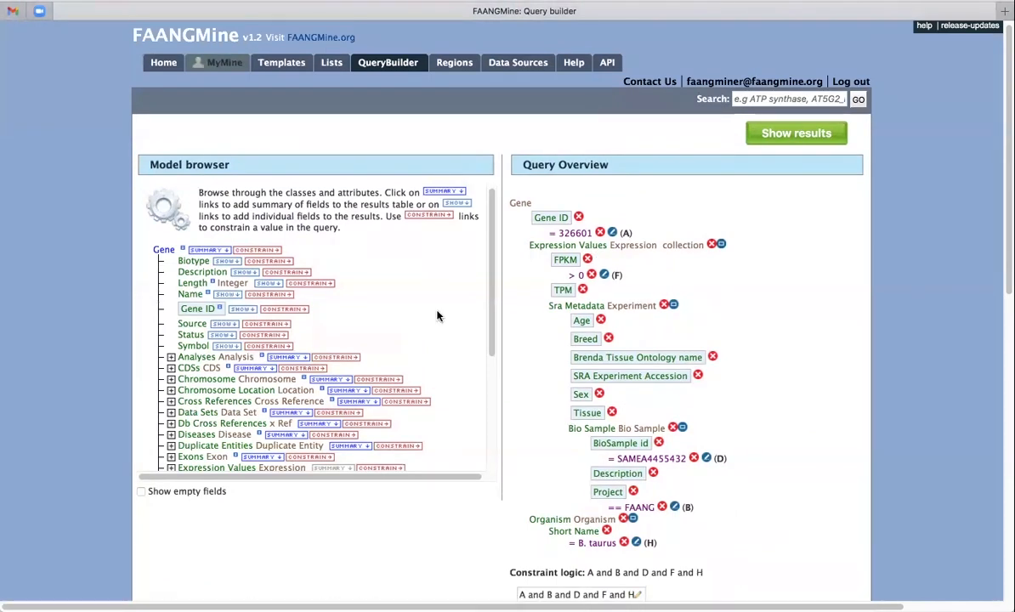
- Look through the Gene attributes and related classes in the model browser, with their summary, show and constrain options
{"action": "scroll", "coordinate": [759, 348], "scroll_direction": "down", "scroll_amount": 1}
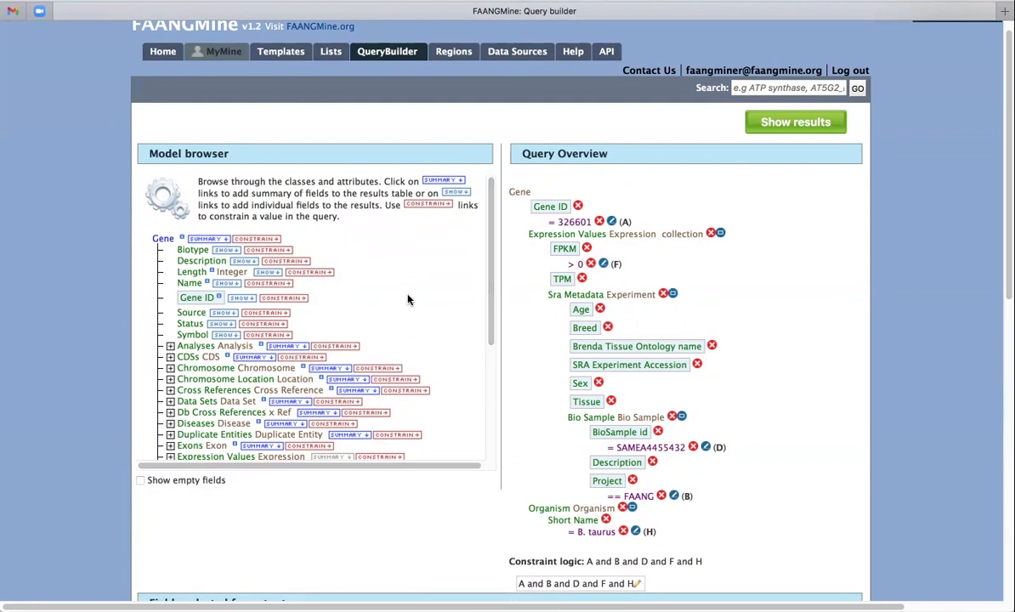
{"action": "scroll", "coordinate": [392, 295], "scroll_direction": "down", "scroll_amount": 2}
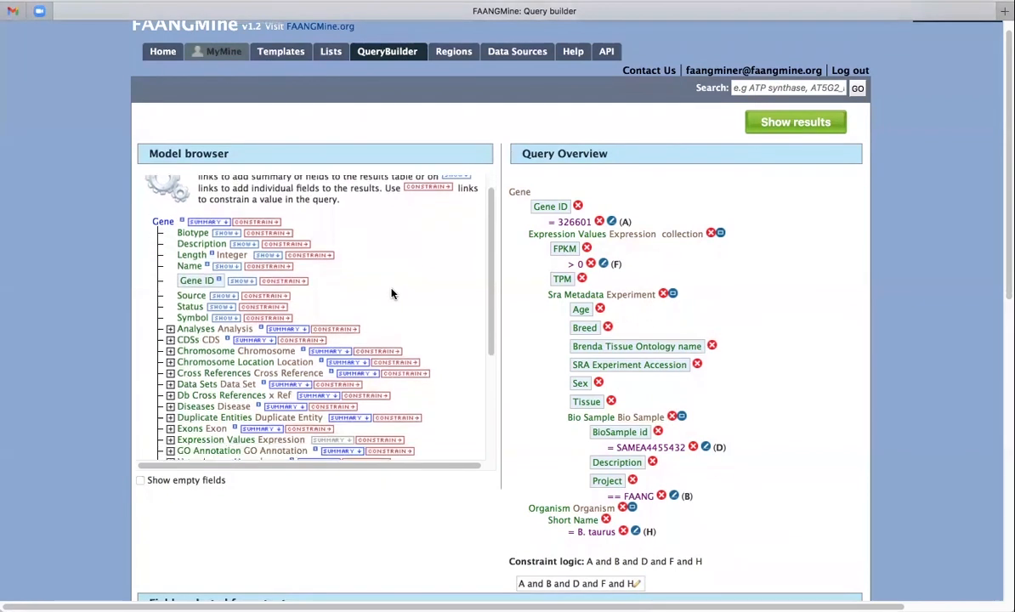
{"action": "scroll", "coordinate": [392, 295], "scroll_direction": "down", "scroll_amount": 1}
{"action": "scroll", "coordinate": [392, 295], "scroll_direction": "up", "scroll_amount": 2}
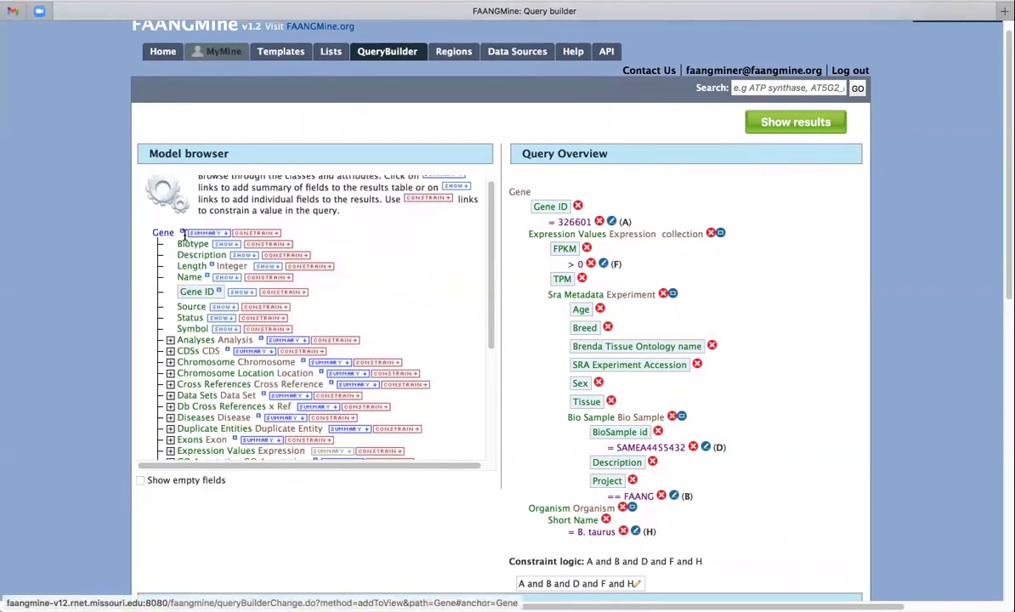
{"action": "scroll", "coordinate": [160, 242], "scroll_direction": "down", "scroll_amount": 2}
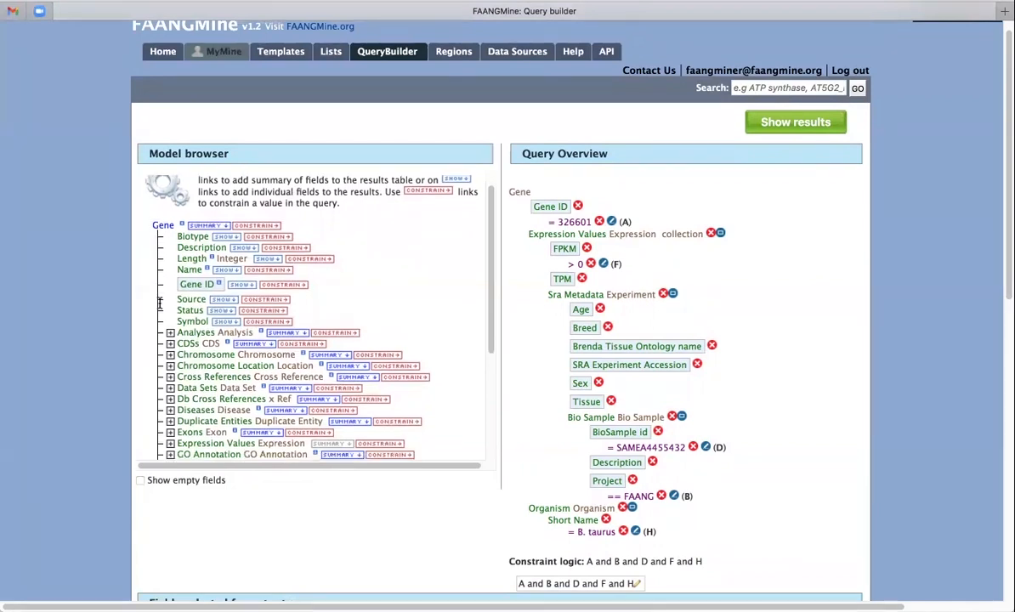
{"action": "scroll", "coordinate": [161, 247], "scroll_direction": "up", "scroll_amount": 3}
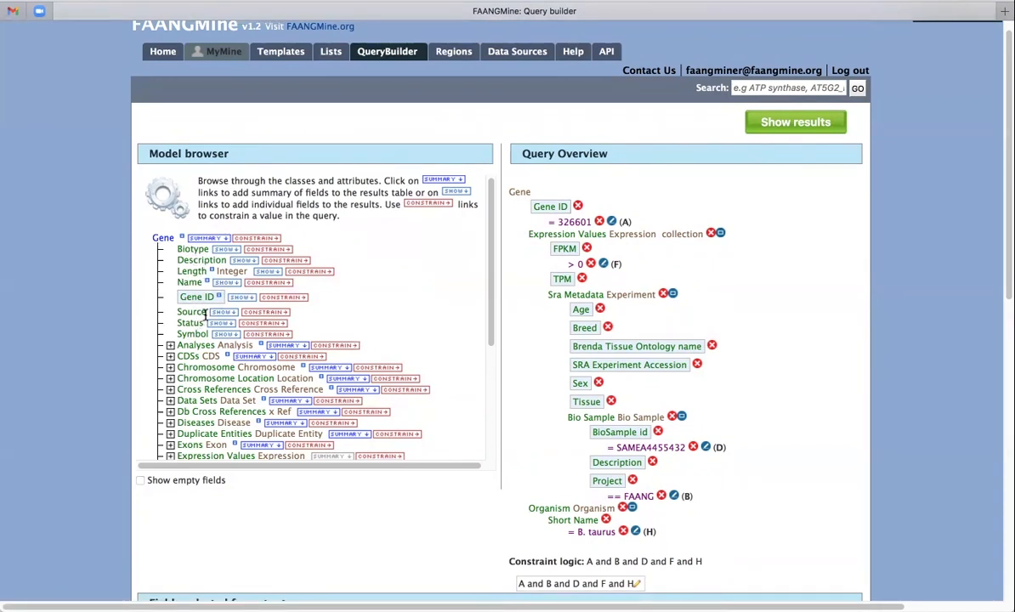
{"action": "scroll", "coordinate": [195, 308], "scroll_direction": "down", "scroll_amount": 1}
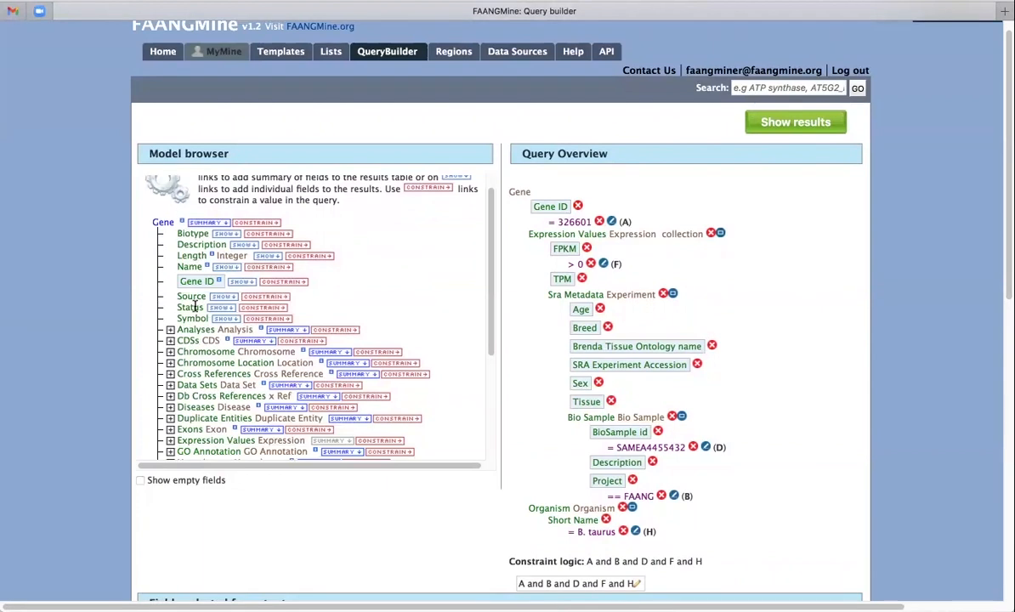
{"action": "scroll", "coordinate": [195, 308], "scroll_direction": "down", "scroll_amount": 1}
{"action": "scroll", "coordinate": [174, 212], "scroll_direction": "down", "scroll_amount": 1}
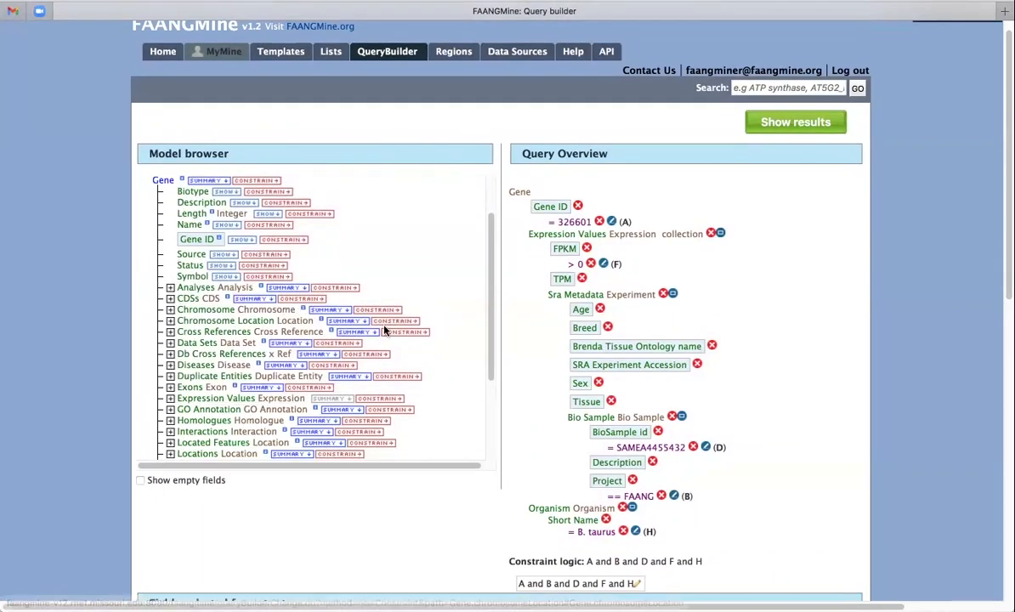
- Expand the Expression Values class under Gene in the model browser and view its fields
{"action": "scroll", "coordinate": [217, 362], "scroll_direction": "down", "scroll_amount": 1}
{"action": "scroll", "coordinate": [217, 362], "scroll_direction": "down", "scroll_amount": 1}
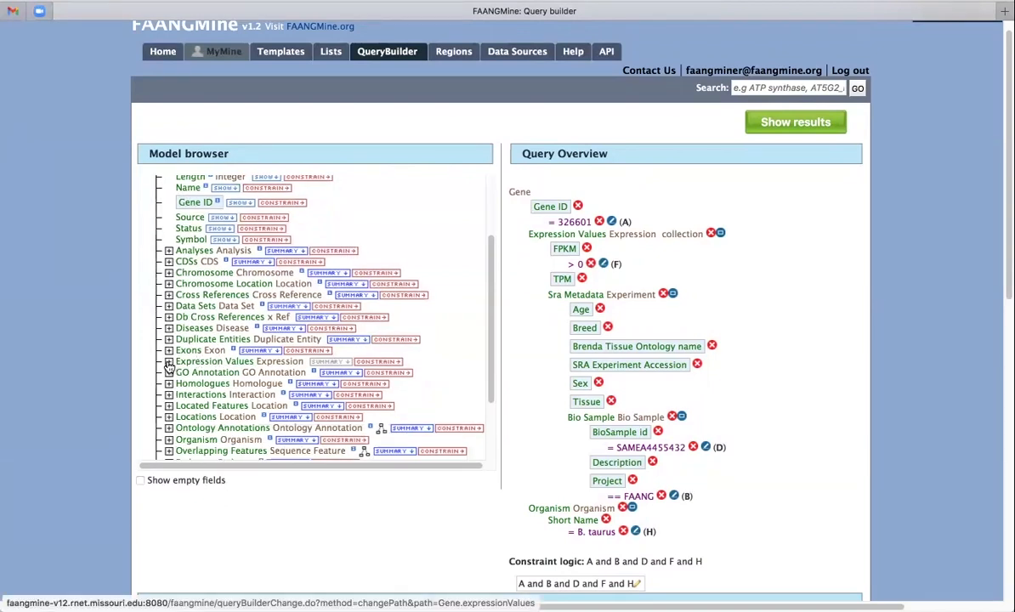
{"action": "left_click", "coordinate": [168, 362]}
{"action": "scroll", "coordinate": [294, 369], "scroll_direction": "down", "scroll_amount": 2}
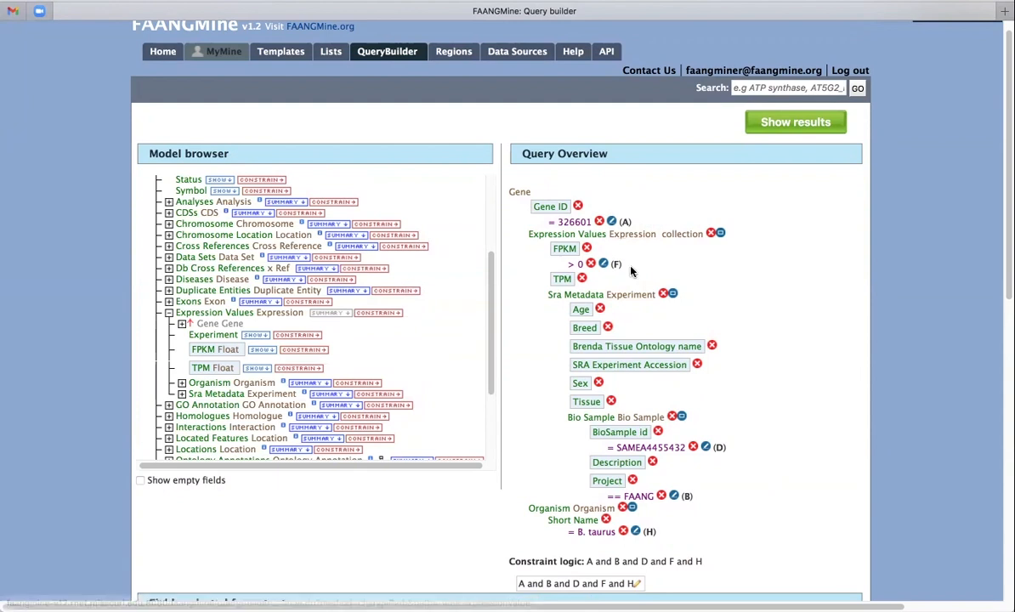
{"action": "scroll", "coordinate": [395, 302], "scroll_direction": "down", "scroll_amount": 1}
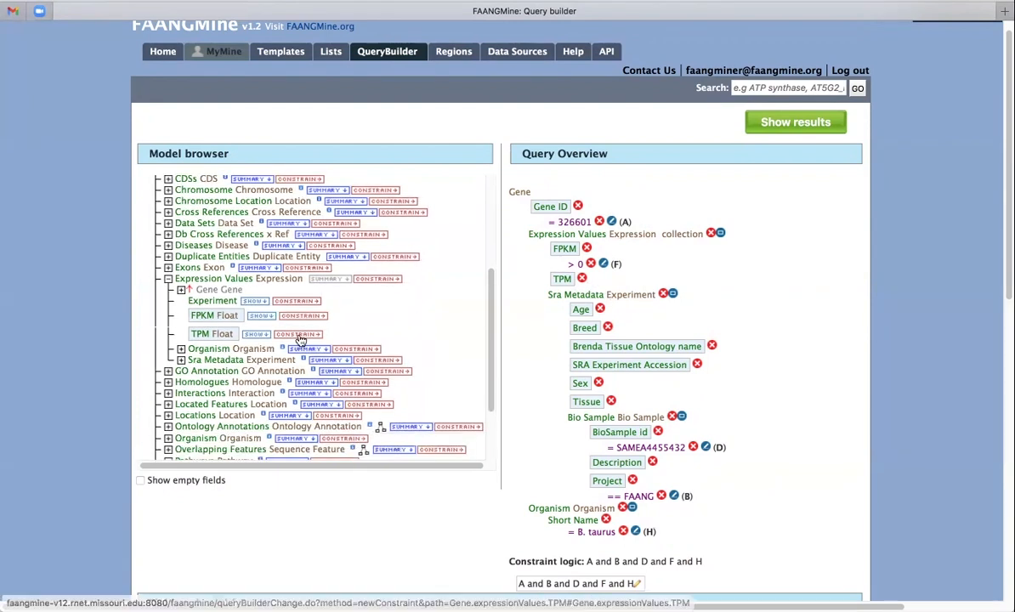
- Expand the Sra Metadata experiment class and its nested Bio Sample class to view the fields they offer
{"action": "left_click", "coordinate": [181, 359]}
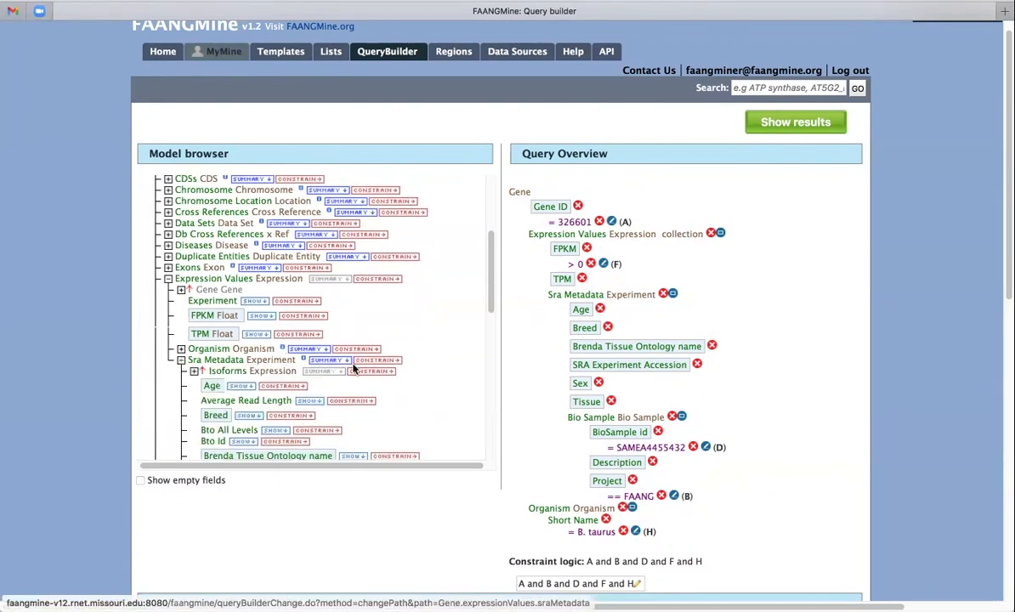
{"action": "scroll", "coordinate": [383, 365], "scroll_direction": "down", "scroll_amount": 3}
{"action": "scroll", "coordinate": [707, 372], "scroll_direction": "down", "scroll_amount": 1}
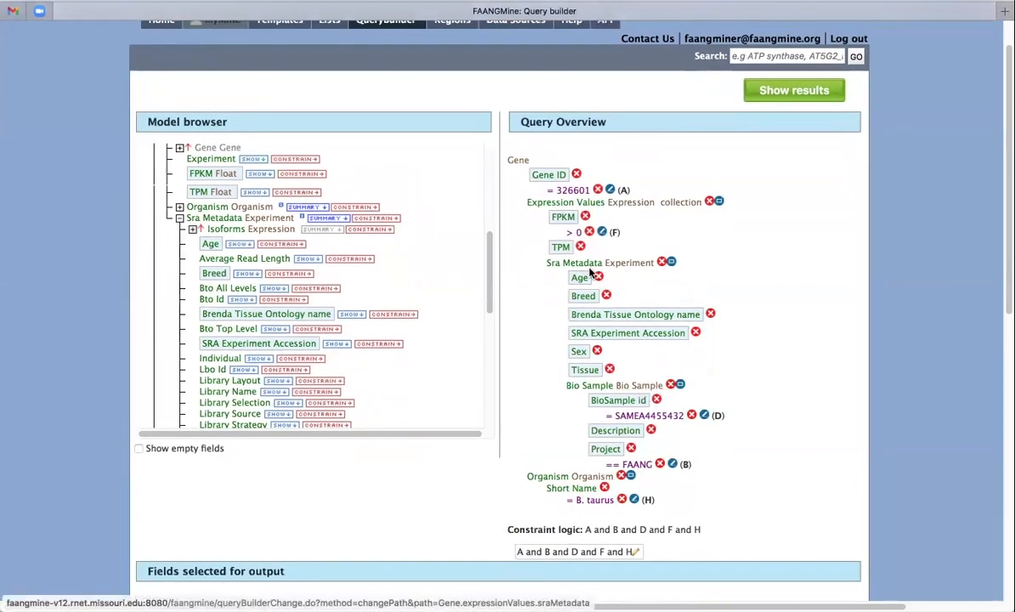
{"action": "scroll", "coordinate": [412, 310], "scroll_direction": "down", "scroll_amount": 1}
{"action": "scroll", "coordinate": [412, 310], "scroll_direction": "down", "scroll_amount": 5}
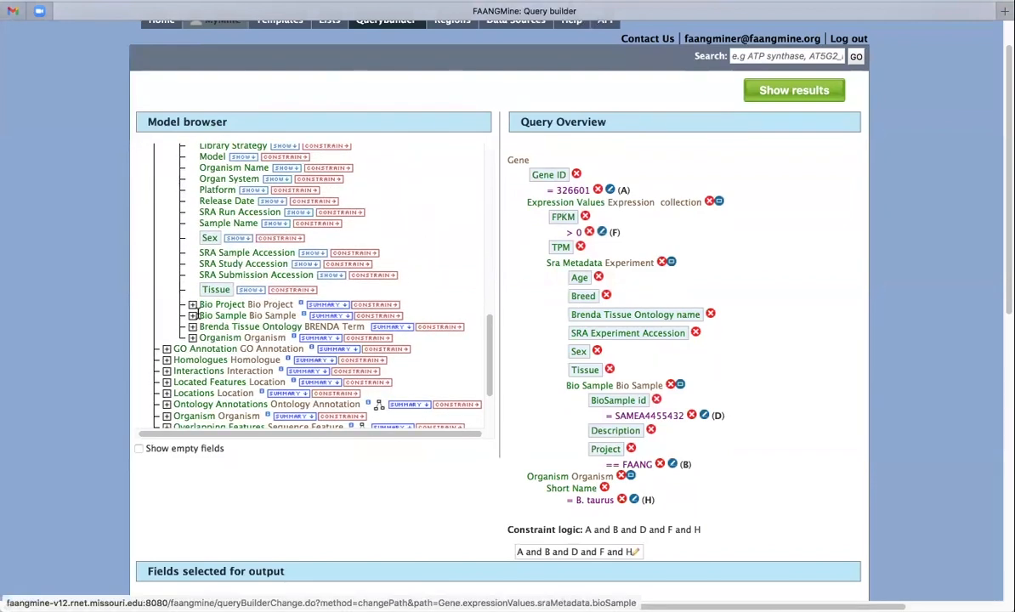
{"action": "left_click", "coordinate": [193, 317]}
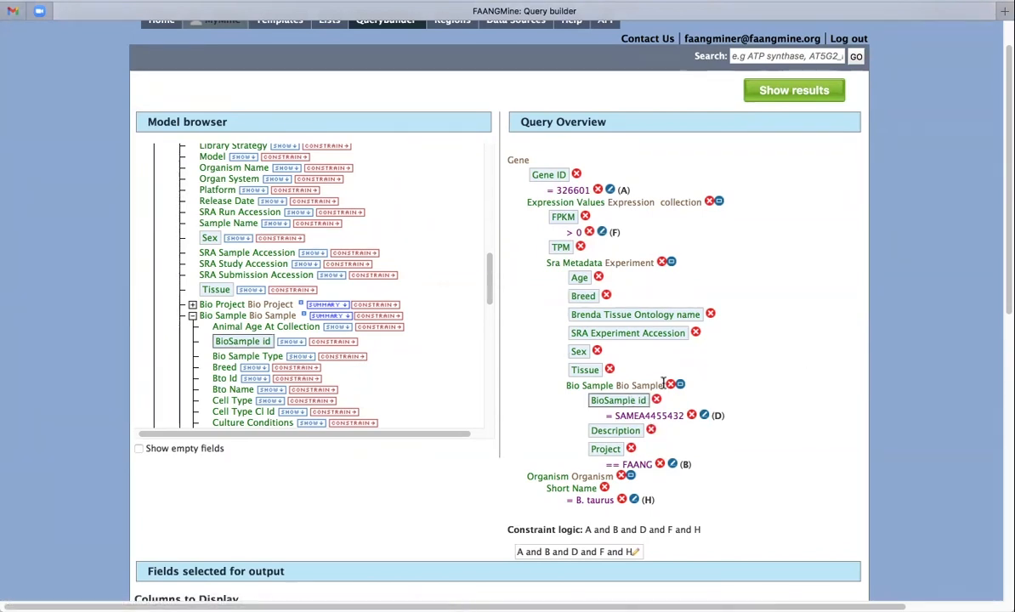
- Remove the Bio Sample class from the query, together with its BioSample id, Description and Project entries
{"action": "scroll", "coordinate": [766, 317], "scroll_direction": "up", "scroll_amount": 1}
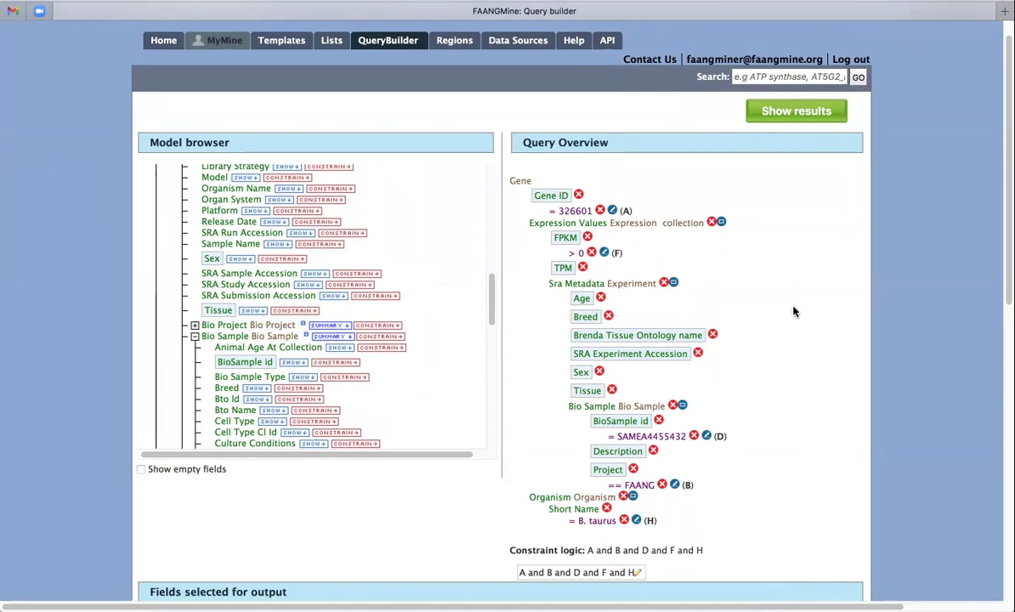
{"action": "scroll", "coordinate": [794, 311], "scroll_direction": "up", "scroll_amount": 1}
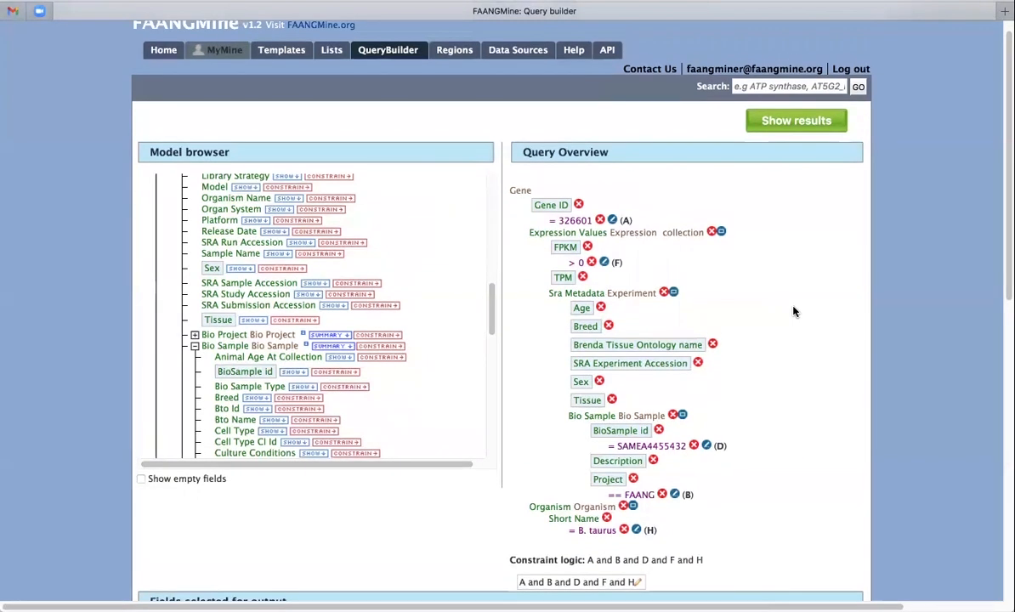
{"action": "left_click", "coordinate": [673, 416]}
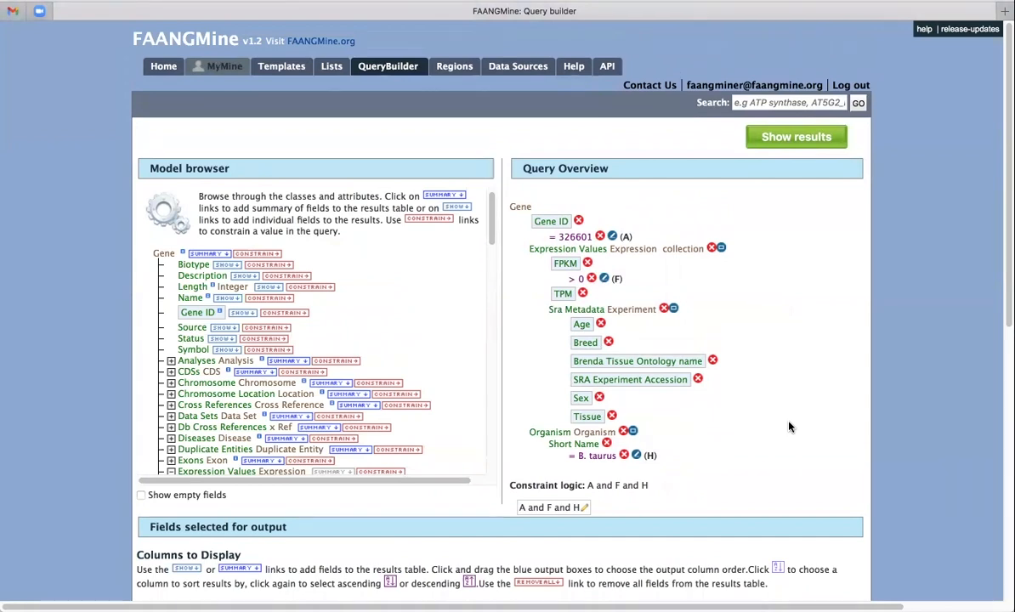
- Change the FPKM constraint so that expression values must be greater than 10
{"action": "left_click", "coordinate": [604, 282]}
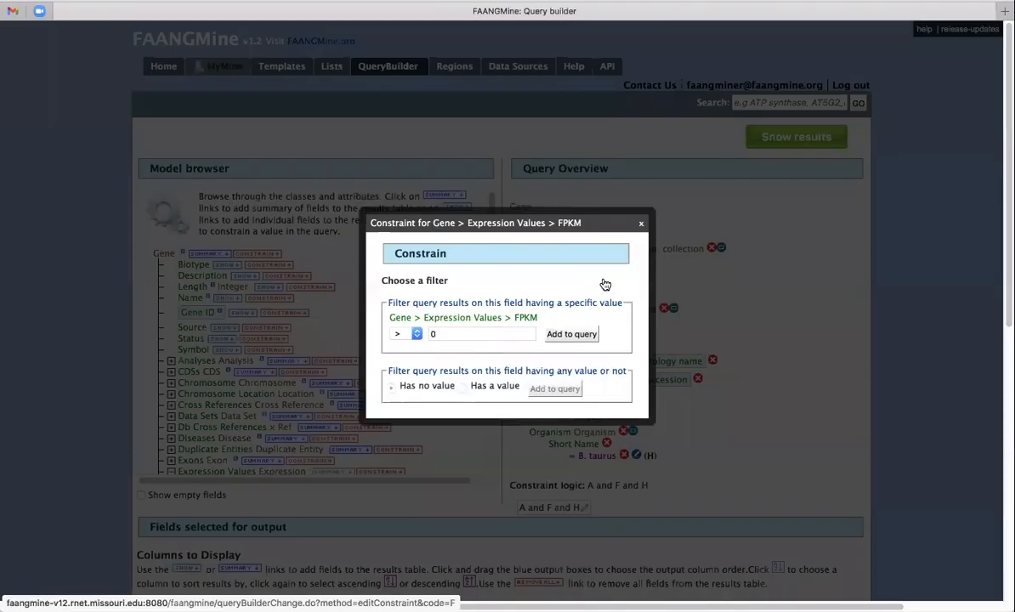
{"action": "double_click", "coordinate": [460, 334]}
{"action": "key", "text": "BackSpace"}
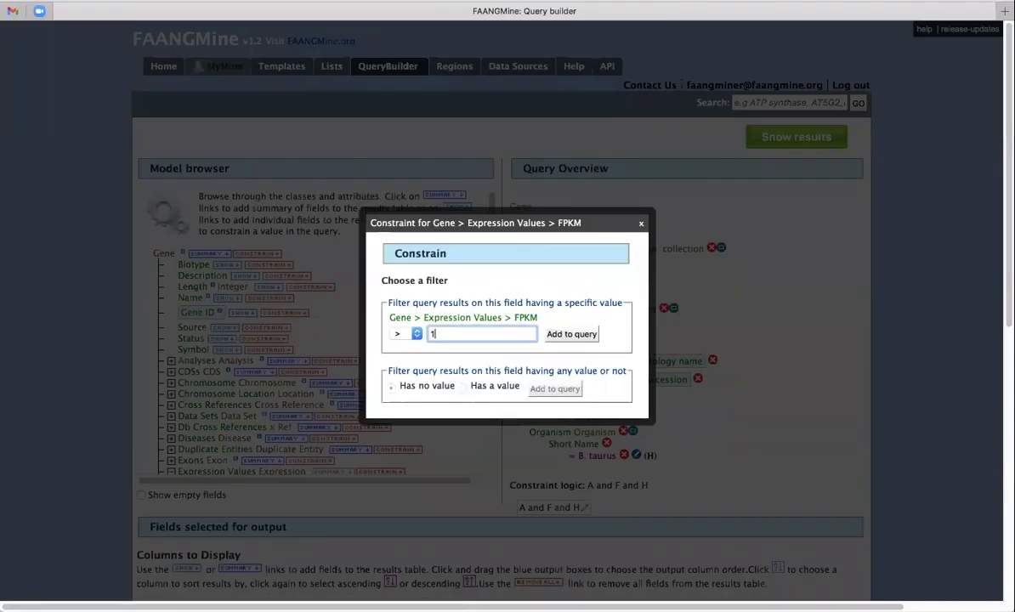
{"action": "left_click", "coordinate": [558, 333]}
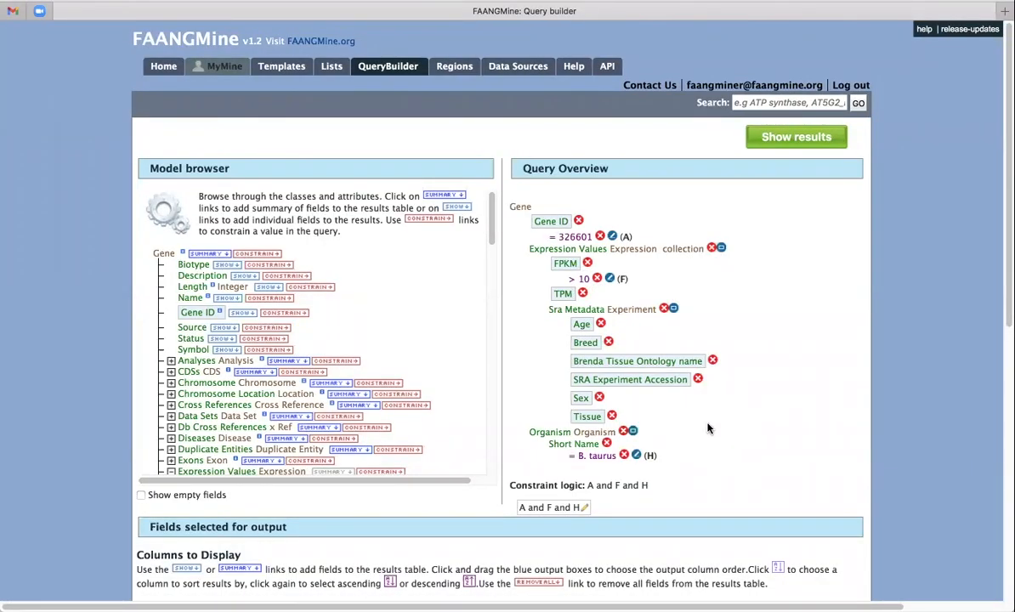
- Check the fields selected for output, and show the Sra Metadata experiment's fields in the model browser
{"action": "scroll", "coordinate": [707, 428], "scroll_direction": "down", "scroll_amount": 2}
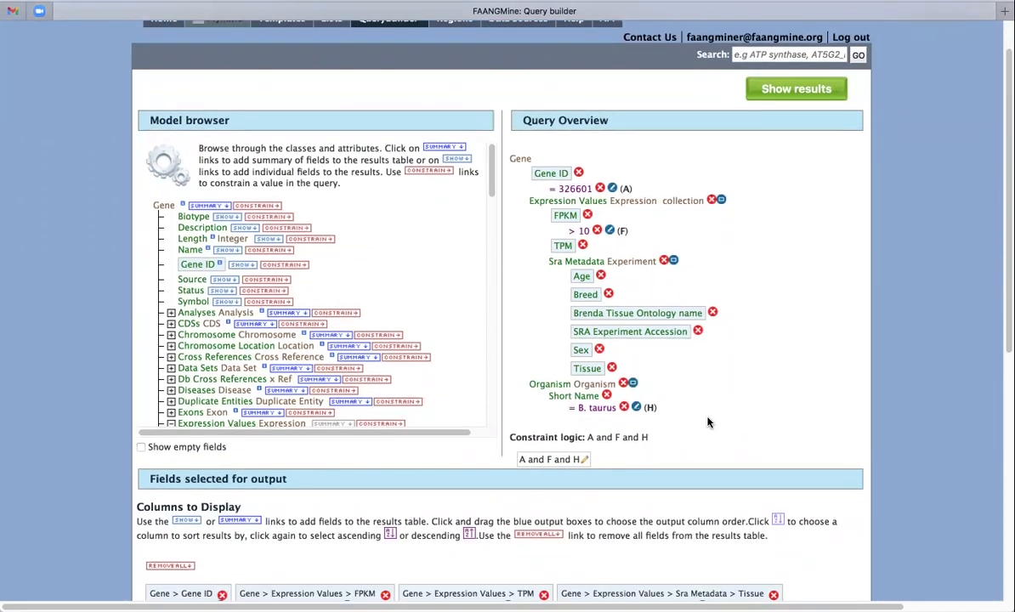
{"action": "scroll", "coordinate": [743, 365], "scroll_direction": "up", "scroll_amount": 2}
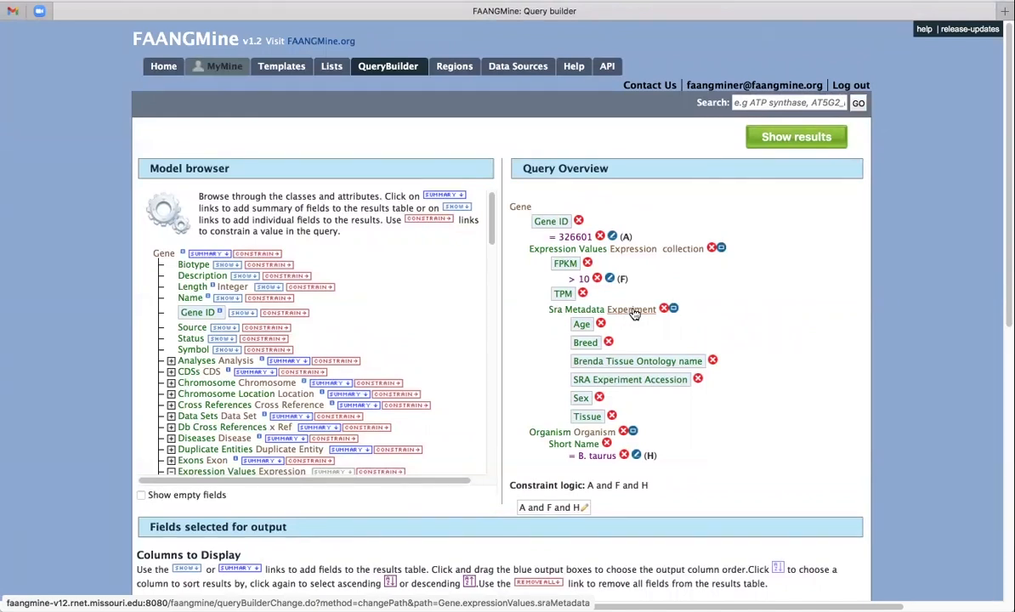
{"action": "left_click", "coordinate": [633, 314]}
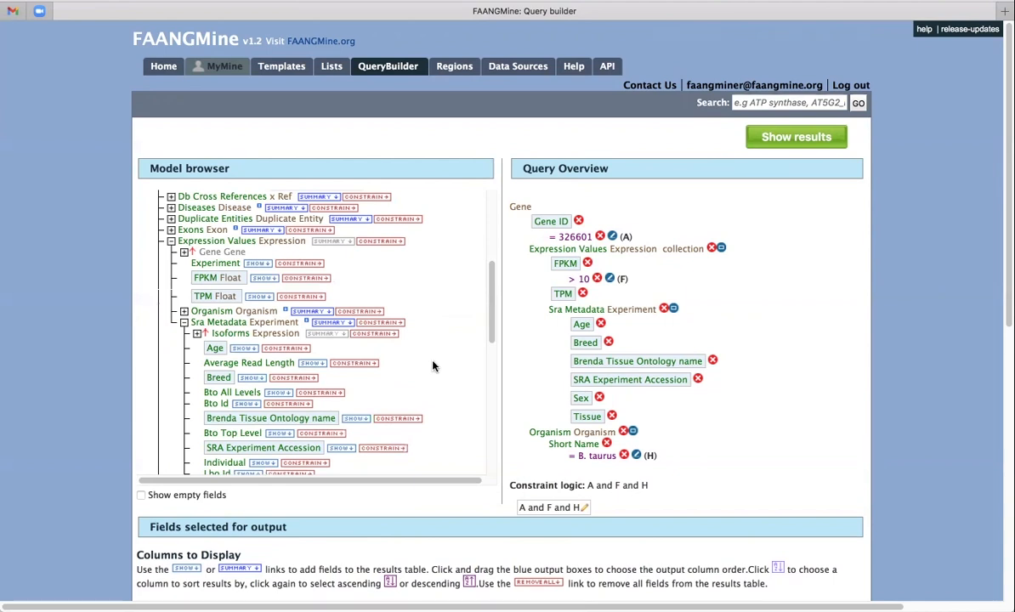
{"action": "scroll", "coordinate": [433, 366], "scroll_direction": "down", "scroll_amount": 3}
{"action": "scroll", "coordinate": [433, 365], "scroll_direction": "down", "scroll_amount": 2}
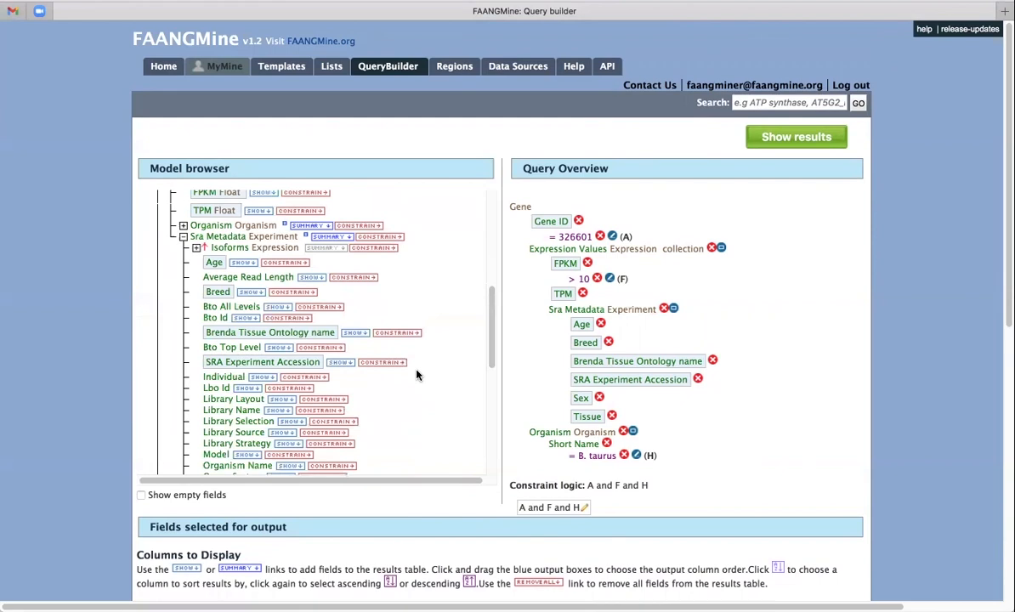
- Add the Library Layout field of the Sra Metadata experiment to the query output
{"action": "scroll", "coordinate": [416, 375], "scroll_direction": "down", "scroll_amount": 2}
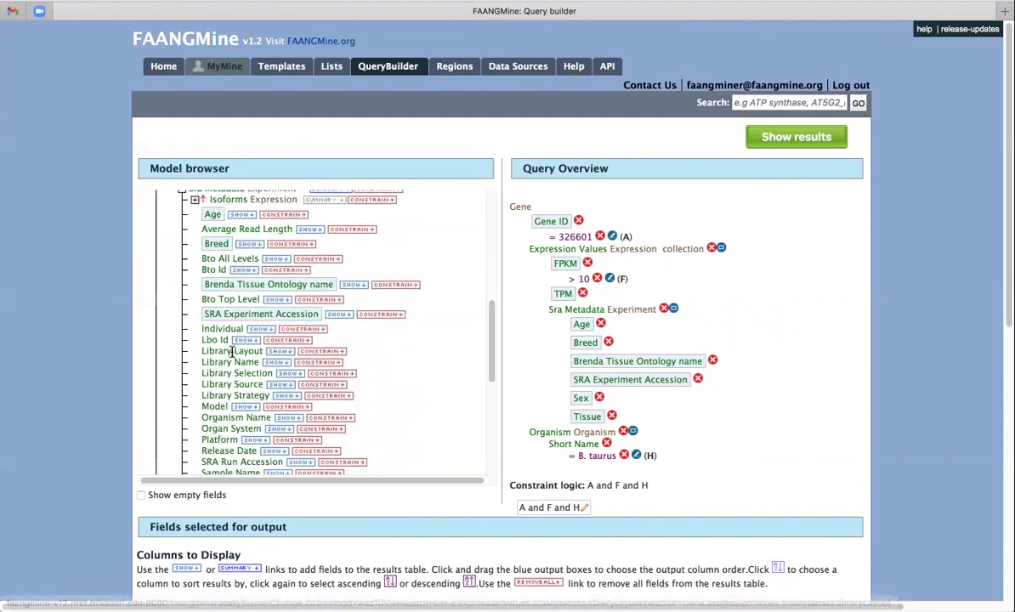
{"action": "left_click", "coordinate": [279, 356]}
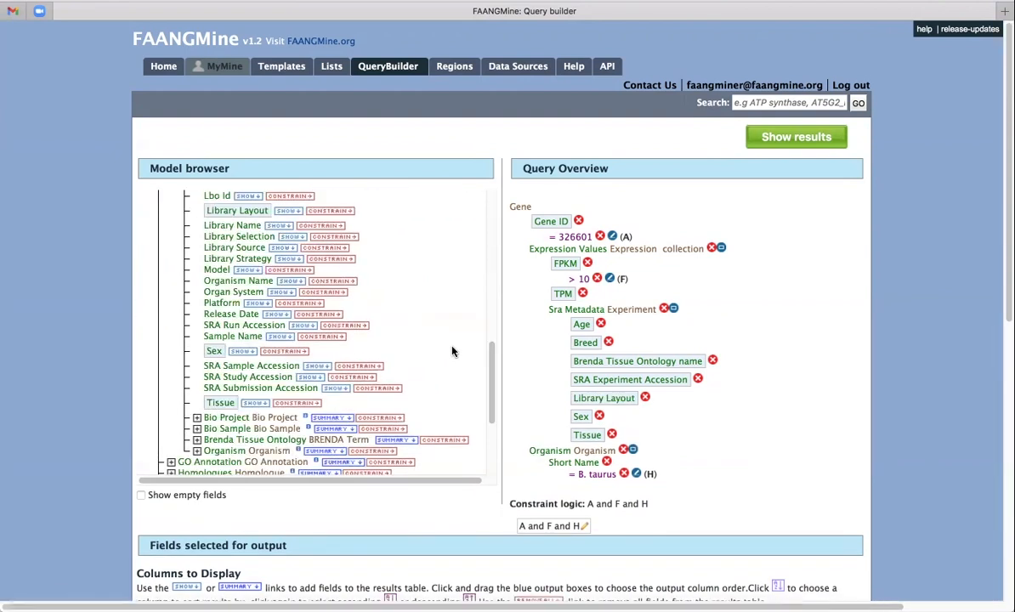
{"action": "scroll", "coordinate": [408, 310], "scroll_direction": "up", "scroll_amount": 2}
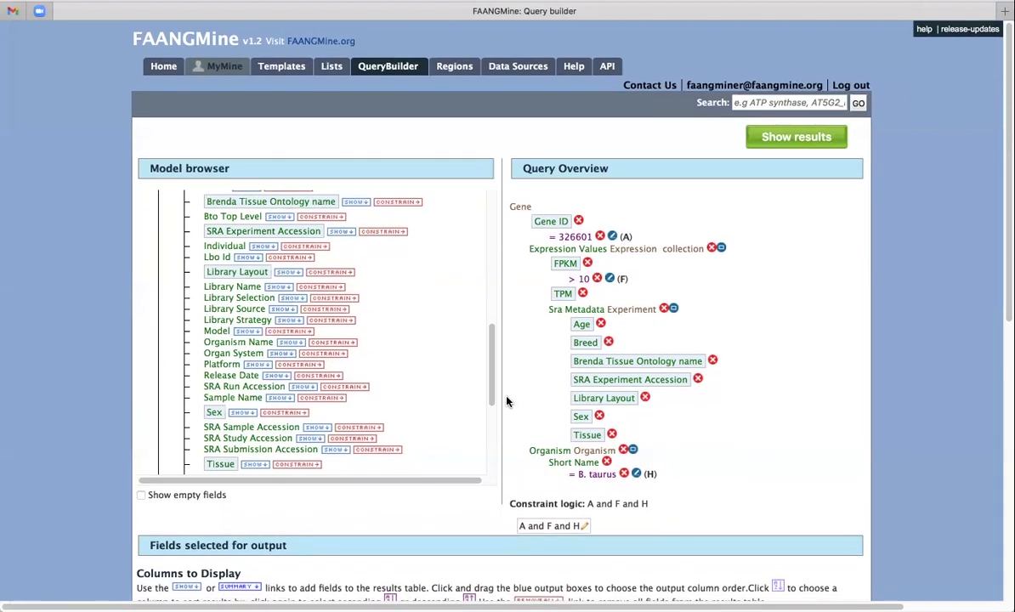
- Examine the Gene class's own fields and its Expression Values class in the model browser
{"action": "left_click_drag", "start_coordinate": [491, 393], "coordinate": [480, 268]}
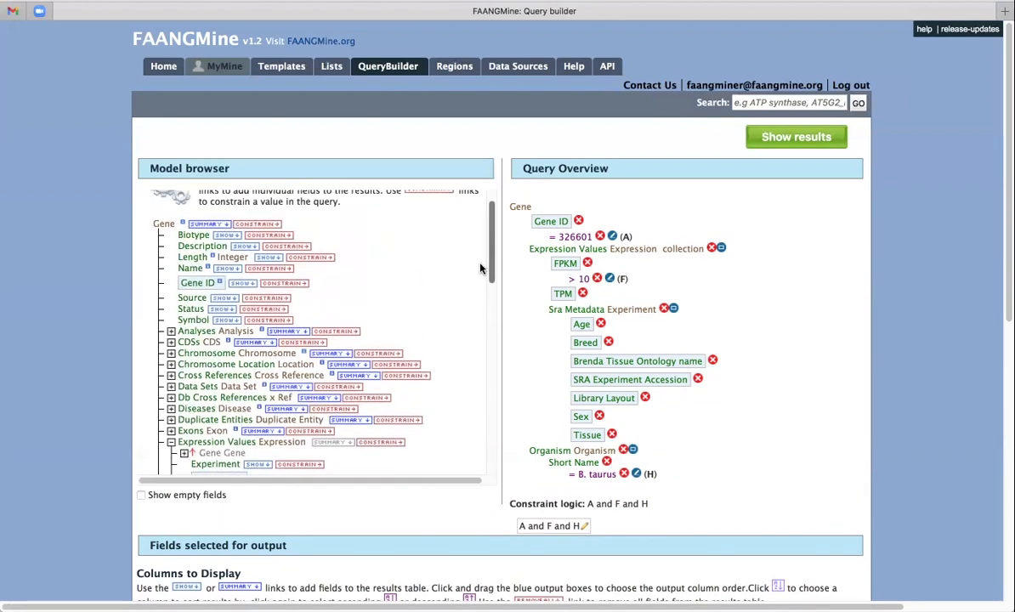
{"action": "scroll", "coordinate": [480, 268], "scroll_direction": "down", "scroll_amount": 1}
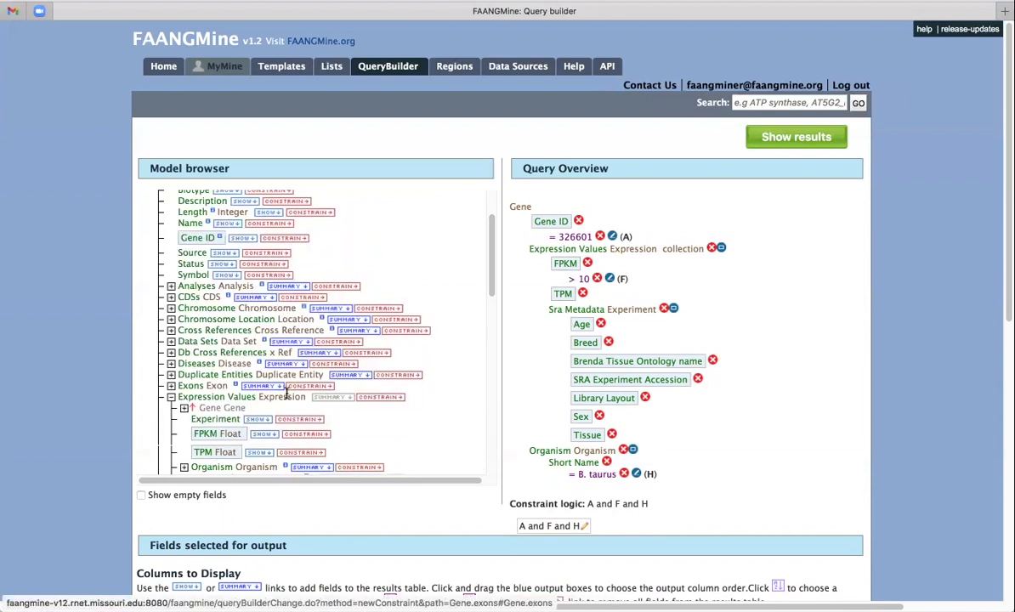
{"action": "scroll", "coordinate": [440, 369], "scroll_direction": "down", "scroll_amount": 1}
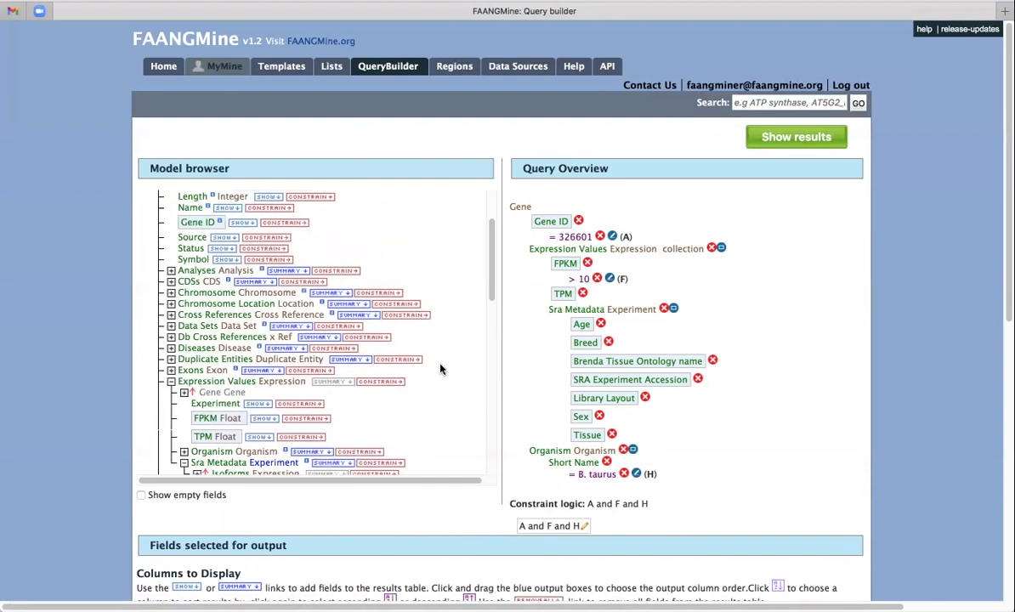
{"action": "scroll", "coordinate": [440, 368], "scroll_direction": "up", "scroll_amount": 3}
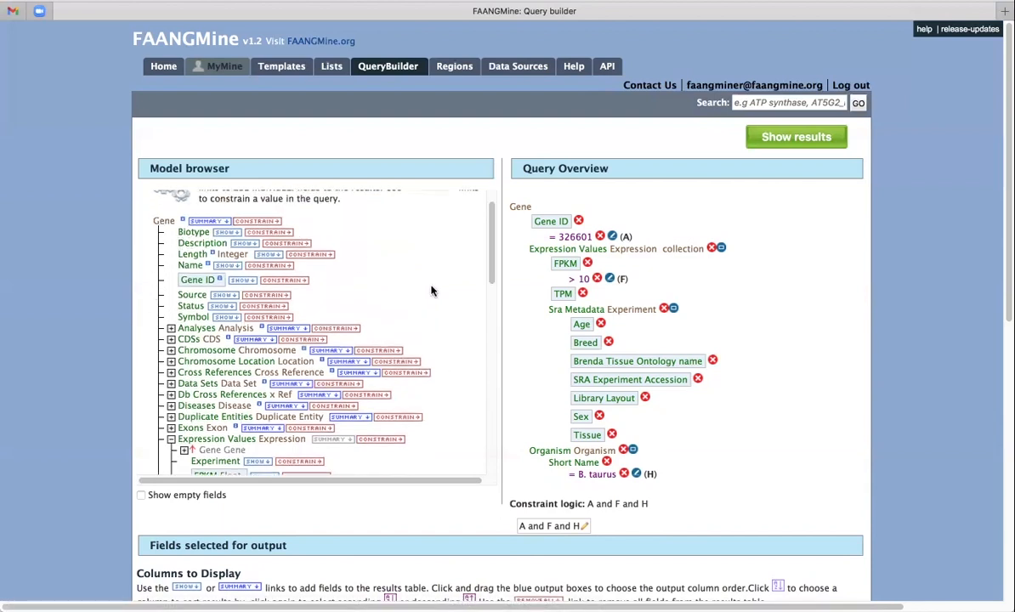
{"action": "scroll", "coordinate": [430, 227], "scroll_direction": "down", "scroll_amount": 3}
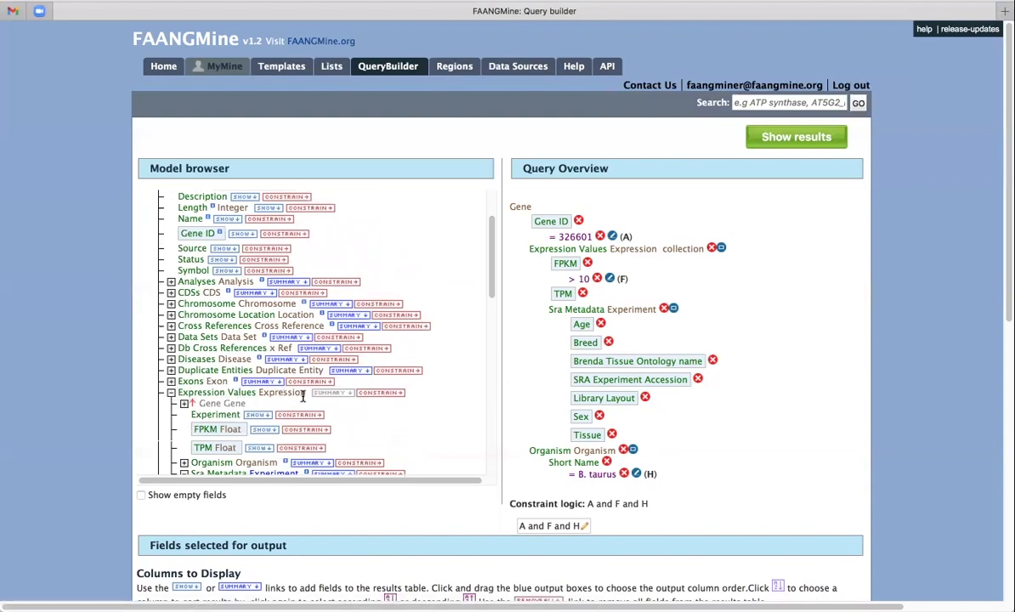
{"action": "scroll", "coordinate": [159, 370], "scroll_direction": "up", "scroll_amount": 2}
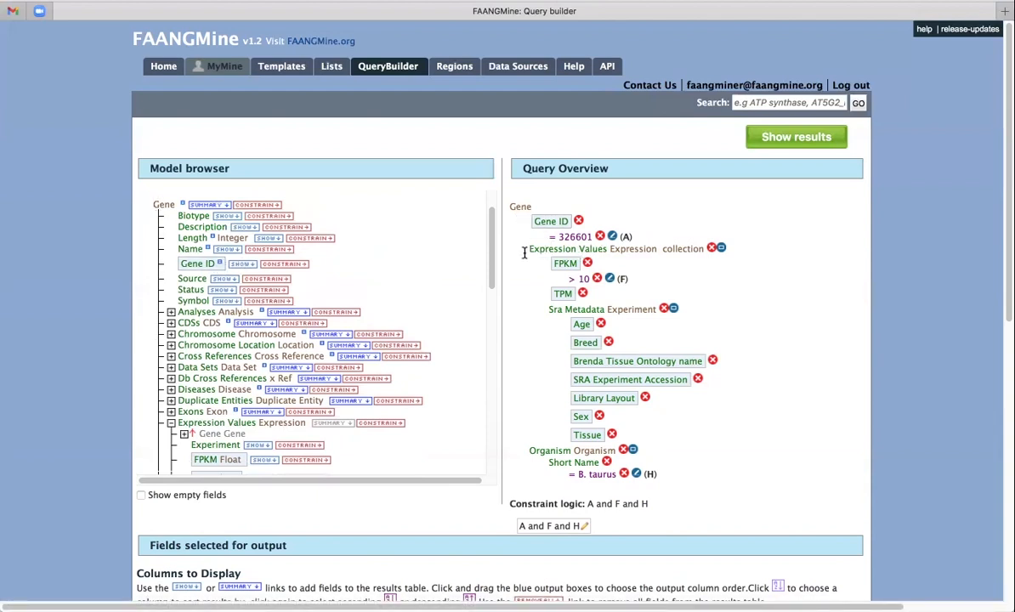
{"action": "scroll", "coordinate": [400, 309], "scroll_direction": "down", "scroll_amount": 3}
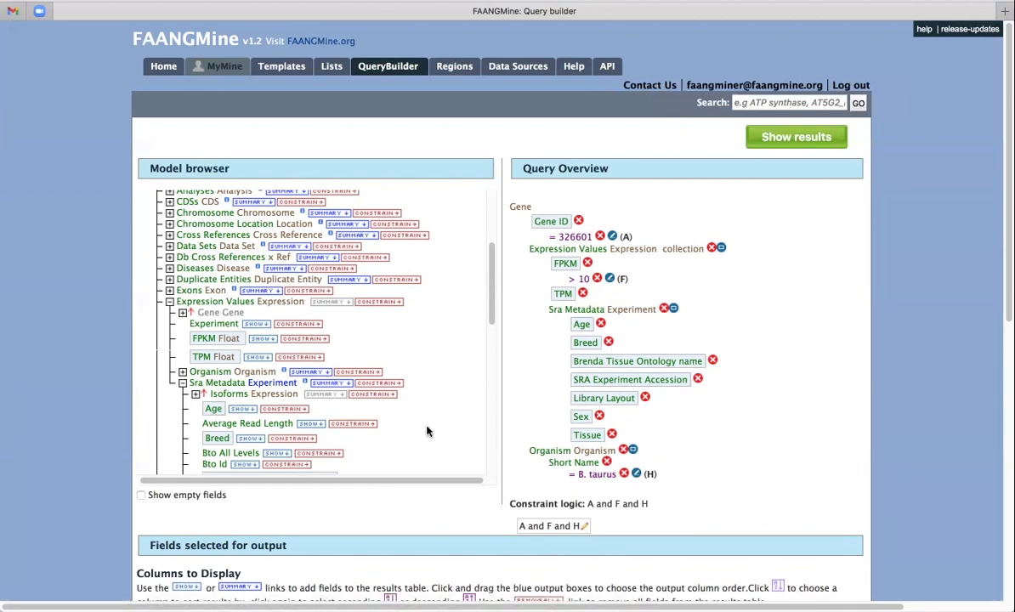
- Compare the Sra Metadata experiment fields nested under Expression Values with the hierarchy in the query overview
{"action": "scroll", "coordinate": [428, 431], "scroll_direction": "down", "scroll_amount": 5}
{"action": "scroll", "coordinate": [428, 431], "scroll_direction": "down", "scroll_amount": 8}
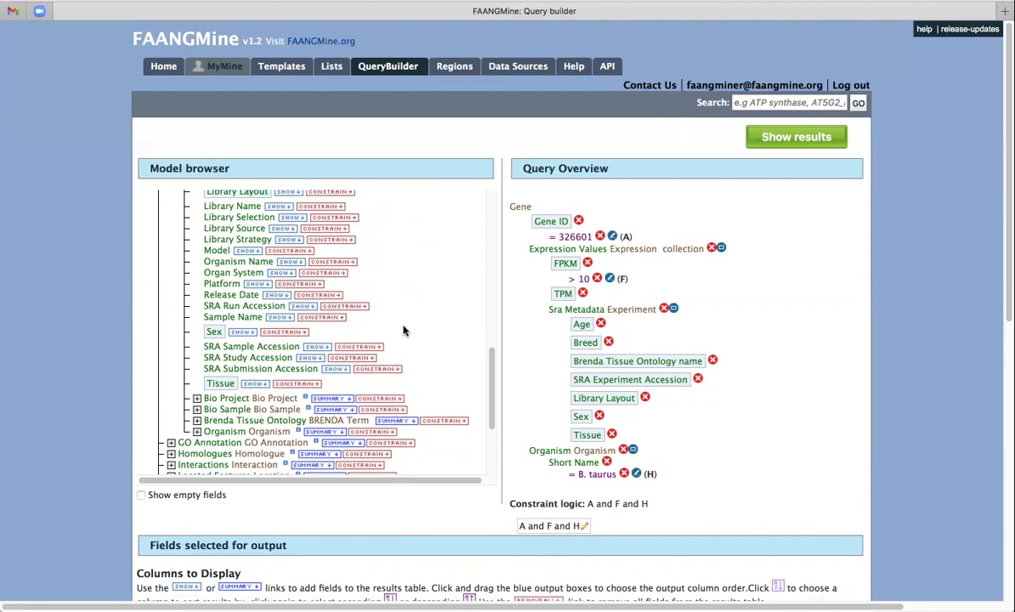
{"action": "scroll", "coordinate": [403, 330], "scroll_direction": "down", "scroll_amount": 1}
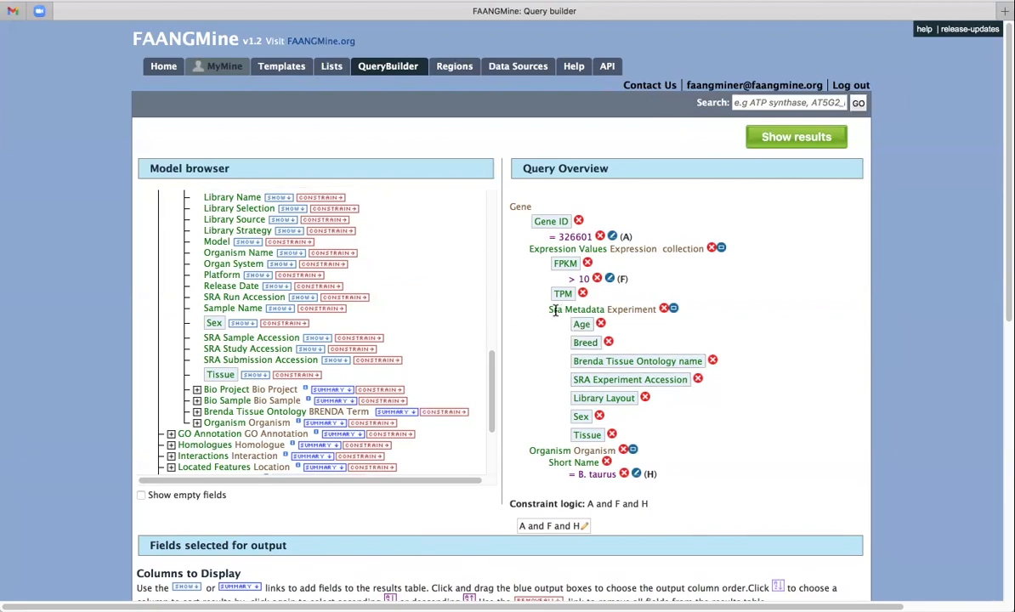
{"action": "scroll", "coordinate": [396, 292], "scroll_direction": "up", "scroll_amount": 3}
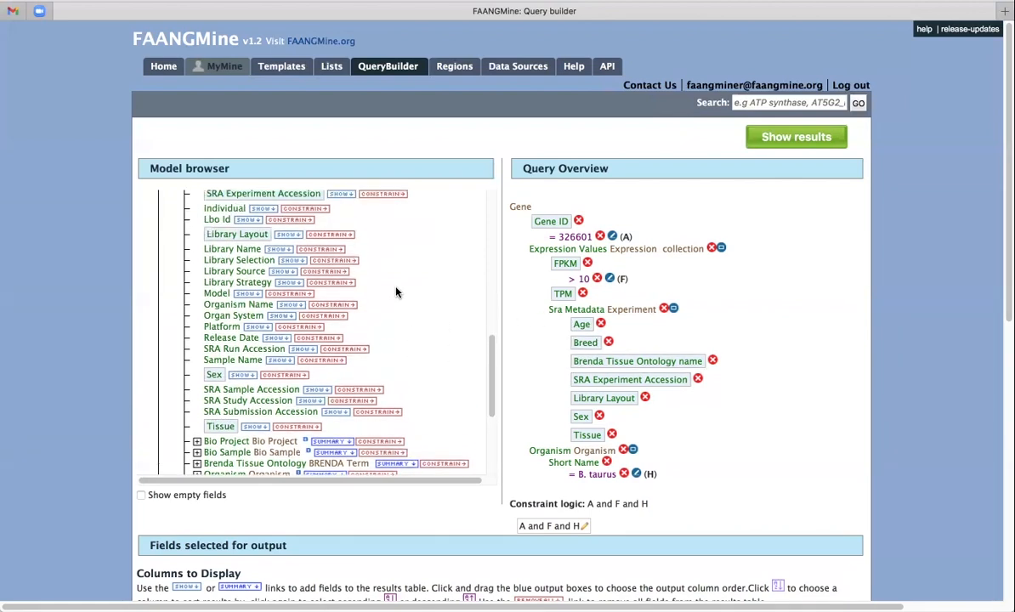
{"action": "scroll", "coordinate": [397, 293], "scroll_direction": "up", "scroll_amount": 5}
{"action": "scroll", "coordinate": [402, 255], "scroll_direction": "up", "scroll_amount": 6}
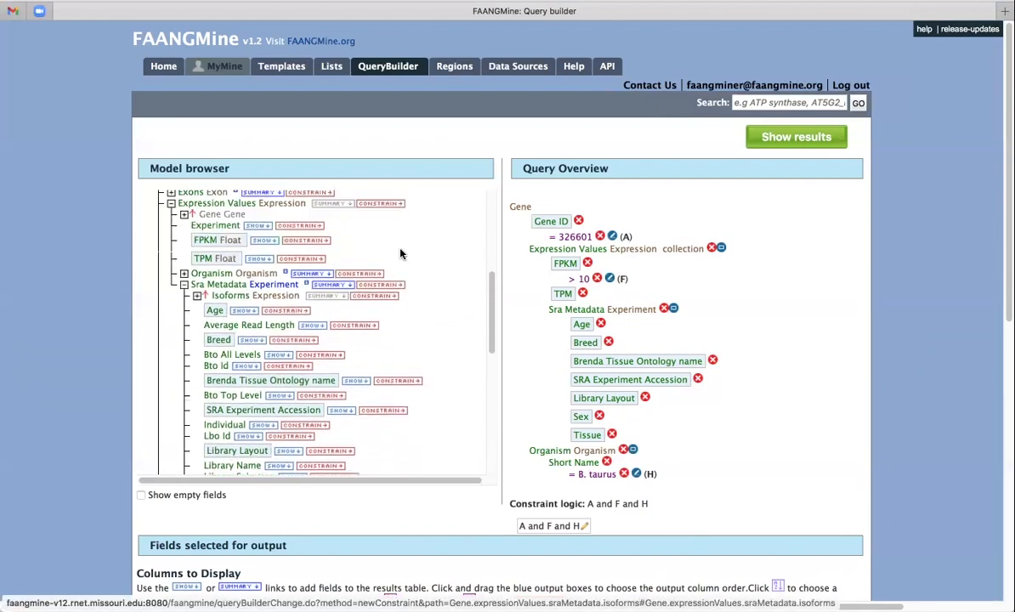
{"action": "scroll", "coordinate": [401, 254], "scroll_direction": "up", "scroll_amount": 2}
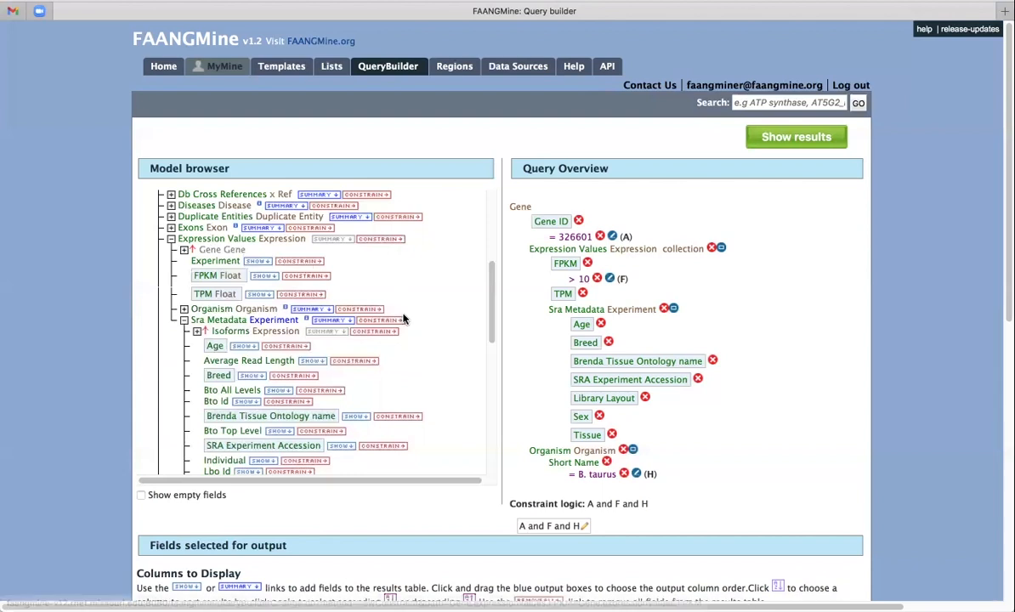
{"action": "scroll", "coordinate": [409, 332], "scroll_direction": "down", "scroll_amount": 1}
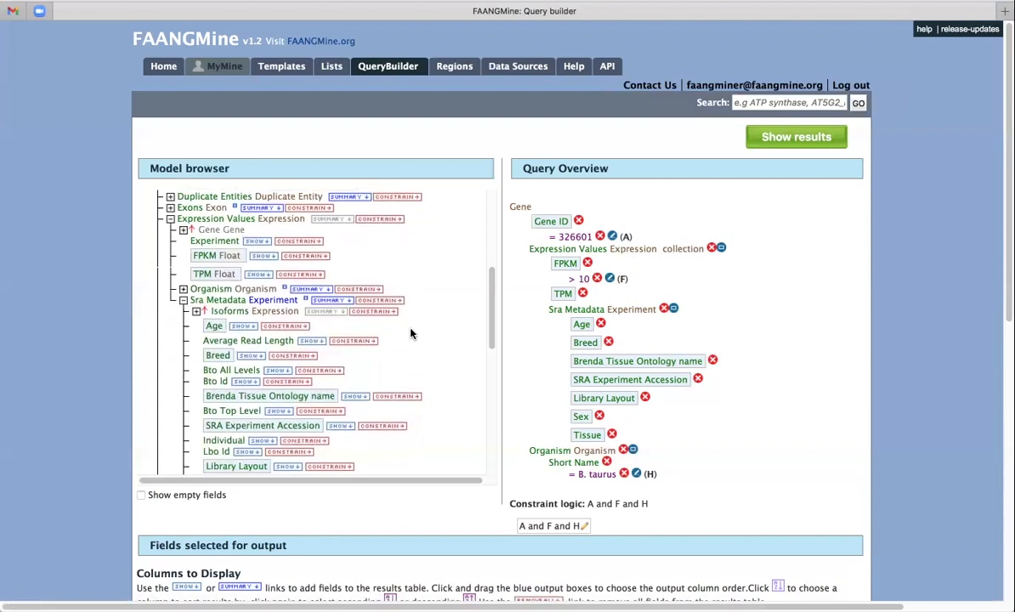
{"action": "scroll", "coordinate": [410, 334], "scroll_direction": "up", "scroll_amount": 5}
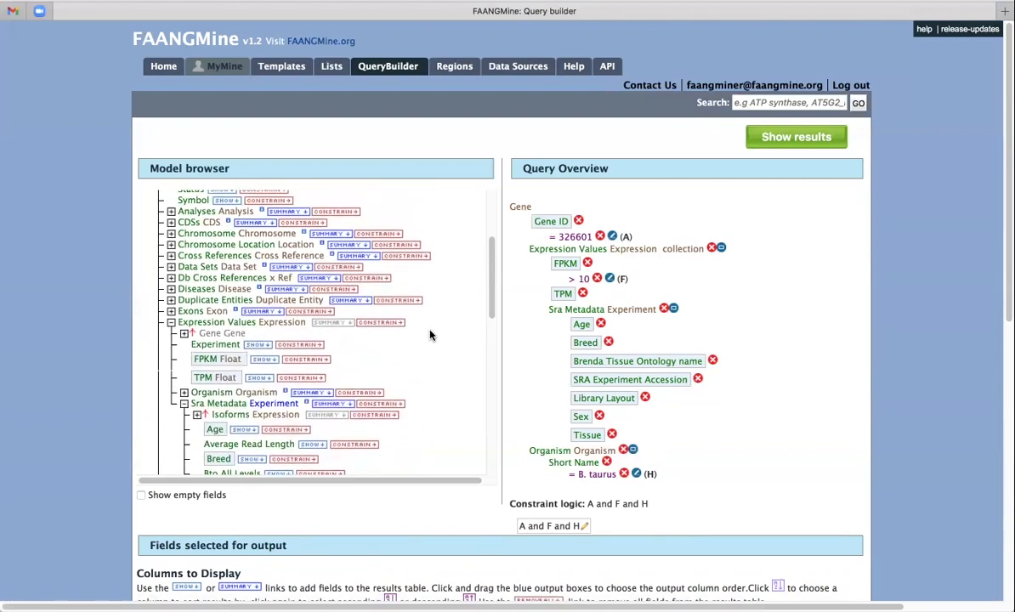
{"action": "scroll", "coordinate": [430, 335], "scroll_direction": "up", "scroll_amount": 6}
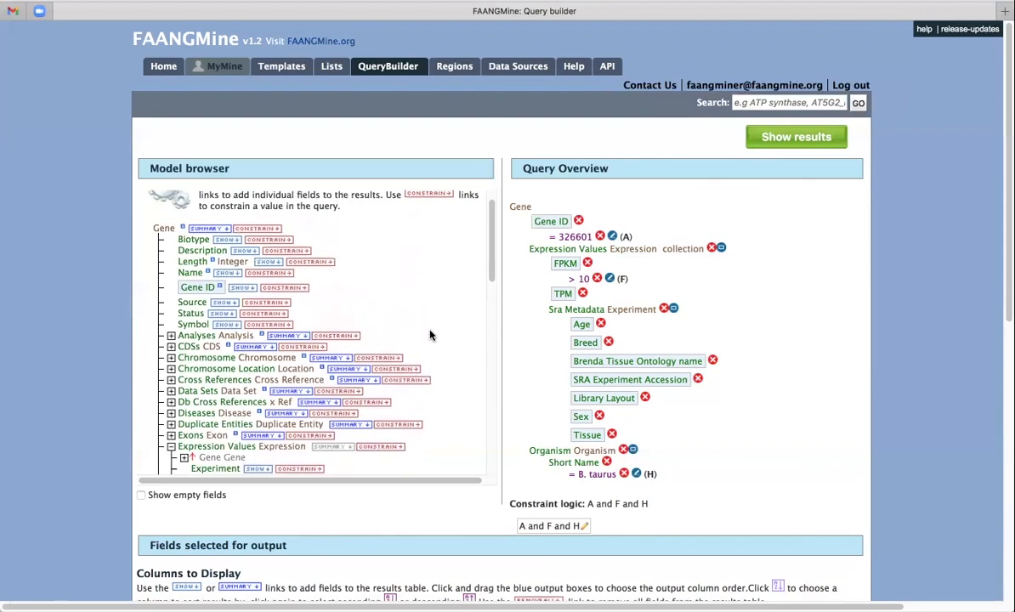
- Expand the Data Sets class under Gene to view its contents, and collapse it again
{"action": "scroll", "coordinate": [429, 335], "scroll_direction": "down", "scroll_amount": 2}
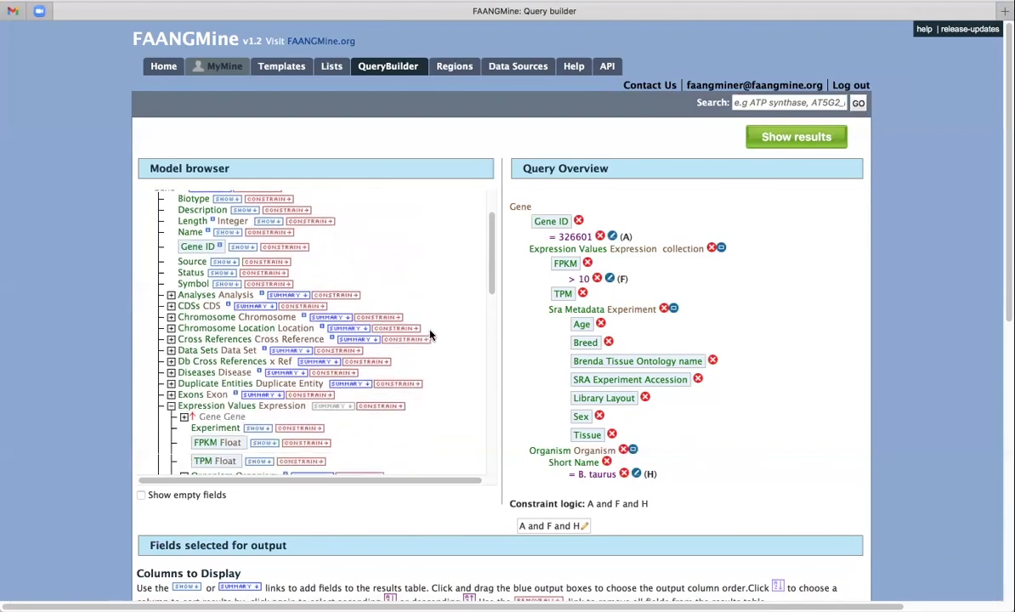
{"action": "left_click", "coordinate": [171, 352]}
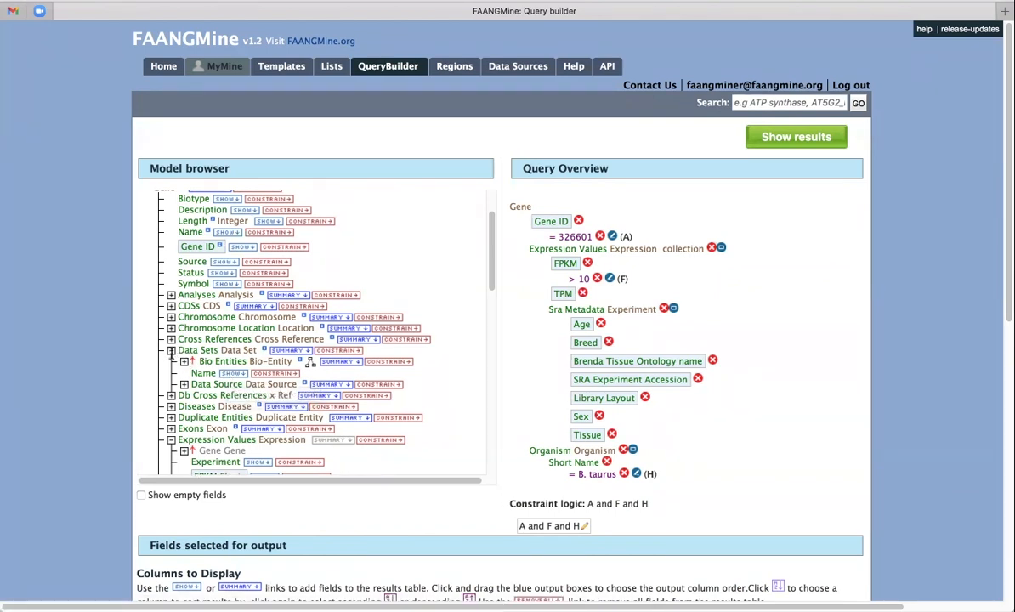
{"action": "left_click", "coordinate": [171, 351]}
- Review the remaining classes under Gene in the model browser, from Expression Values down to Sequence Ontology Term
{"action": "scroll", "coordinate": [279, 351], "scroll_direction": "down", "scroll_amount": 1}
{"action": "scroll", "coordinate": [299, 383], "scroll_direction": "down", "scroll_amount": 10}
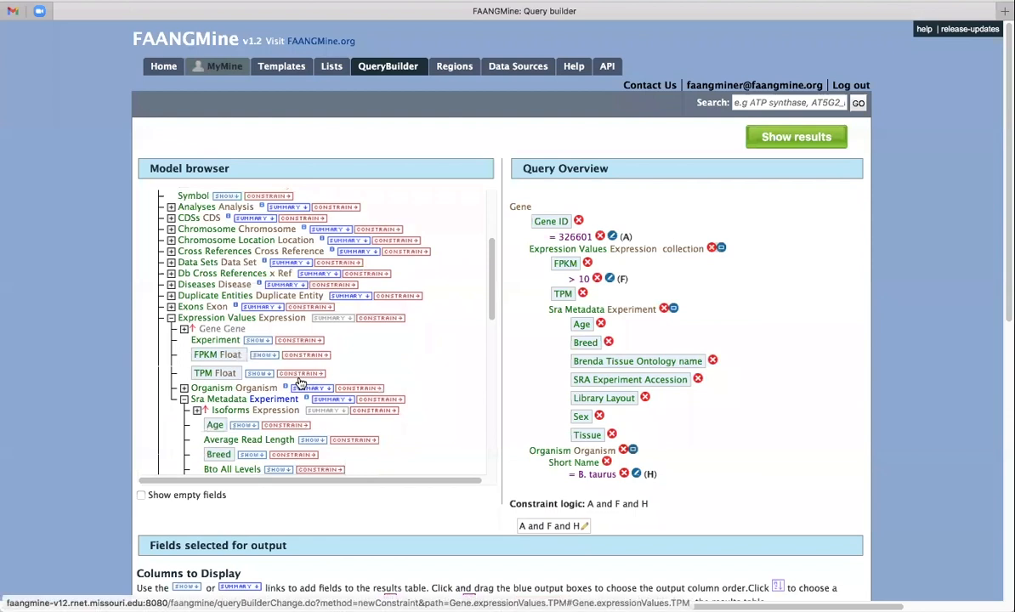
{"action": "scroll", "coordinate": [300, 383], "scroll_direction": "down", "scroll_amount": 5}
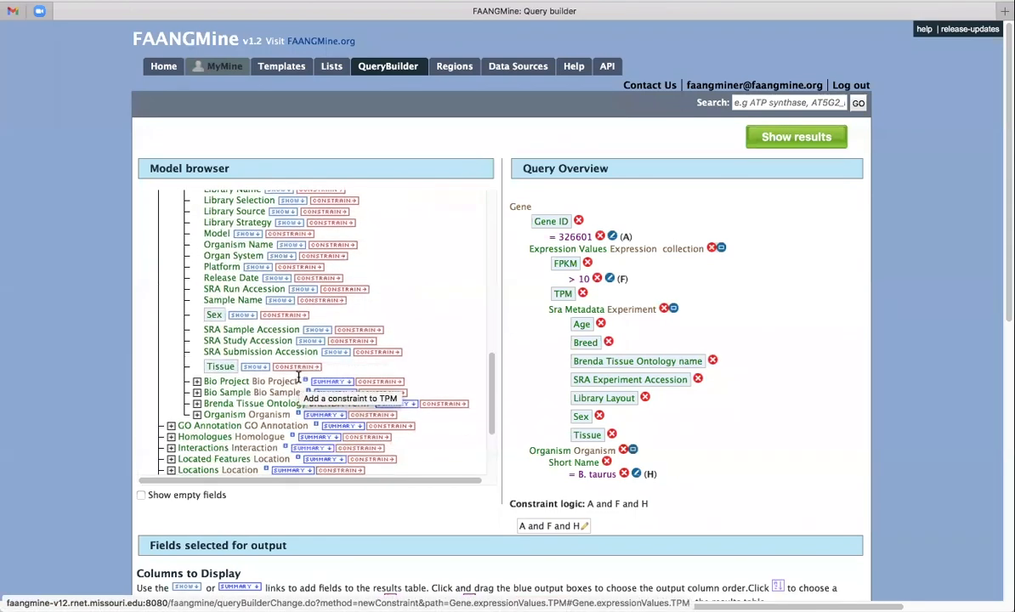
{"action": "scroll", "coordinate": [353, 386], "scroll_direction": "down", "scroll_amount": 3}
{"action": "scroll", "coordinate": [353, 386], "scroll_direction": "up", "scroll_amount": 9}
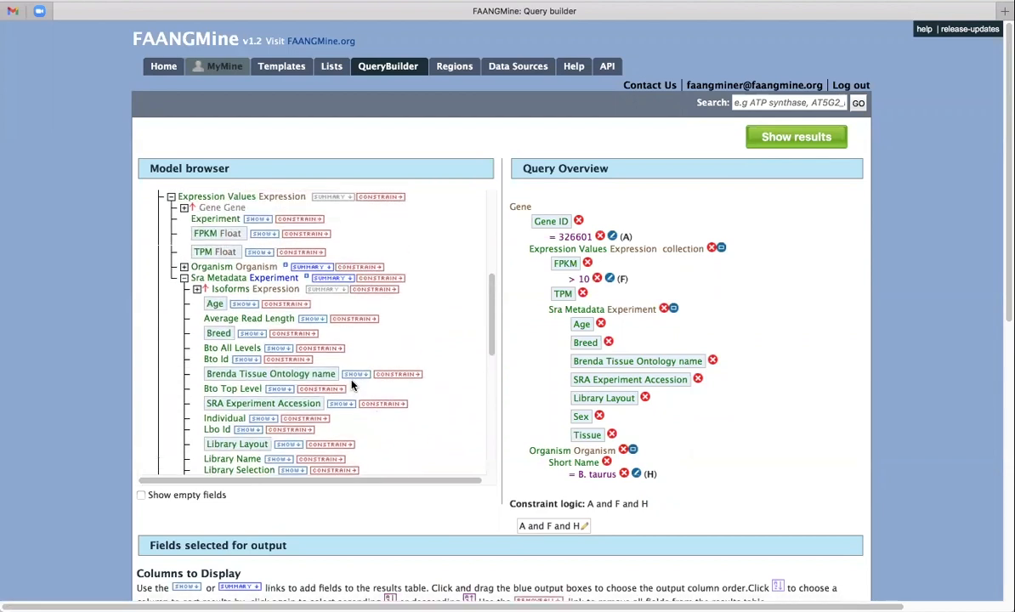
{"action": "scroll", "coordinate": [352, 383], "scroll_direction": "up", "scroll_amount": 3}
{"action": "scroll", "coordinate": [420, 385], "scroll_direction": "down", "scroll_amount": 10}
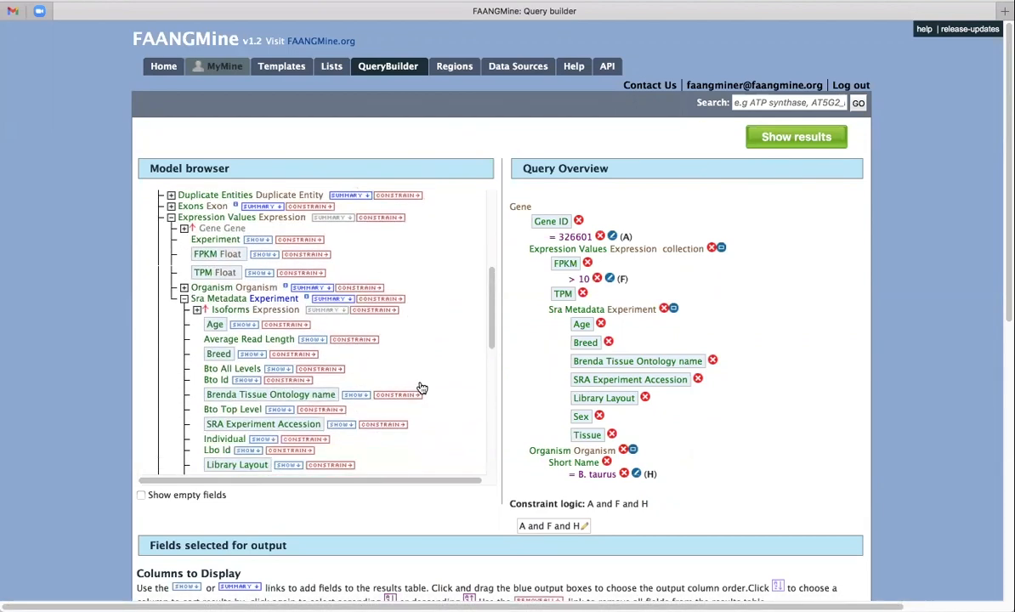
{"action": "scroll", "coordinate": [419, 387], "scroll_direction": "down", "scroll_amount": 10}
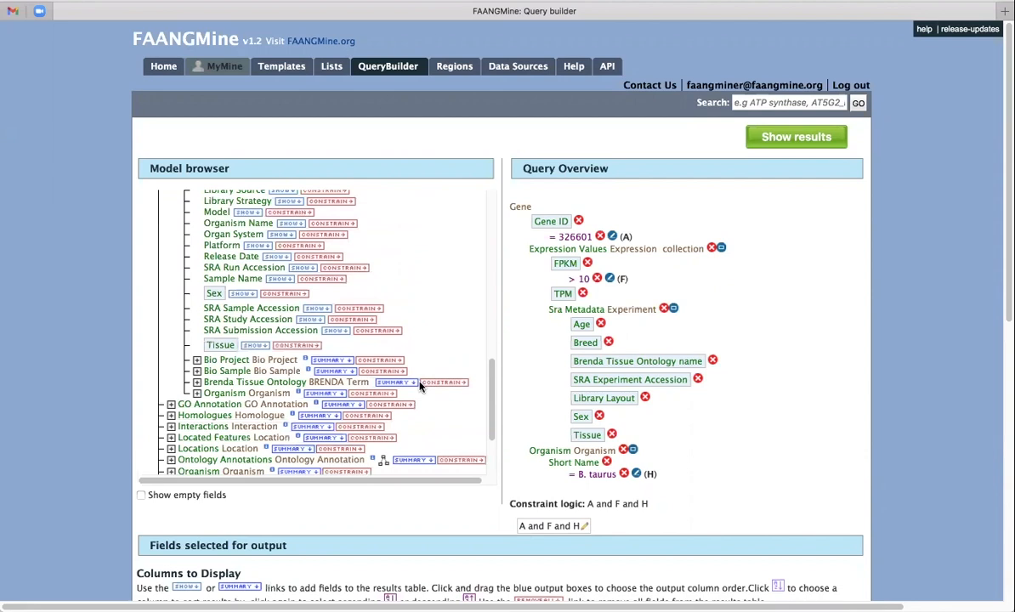
{"action": "scroll", "coordinate": [419, 387], "scroll_direction": "down", "scroll_amount": 5}
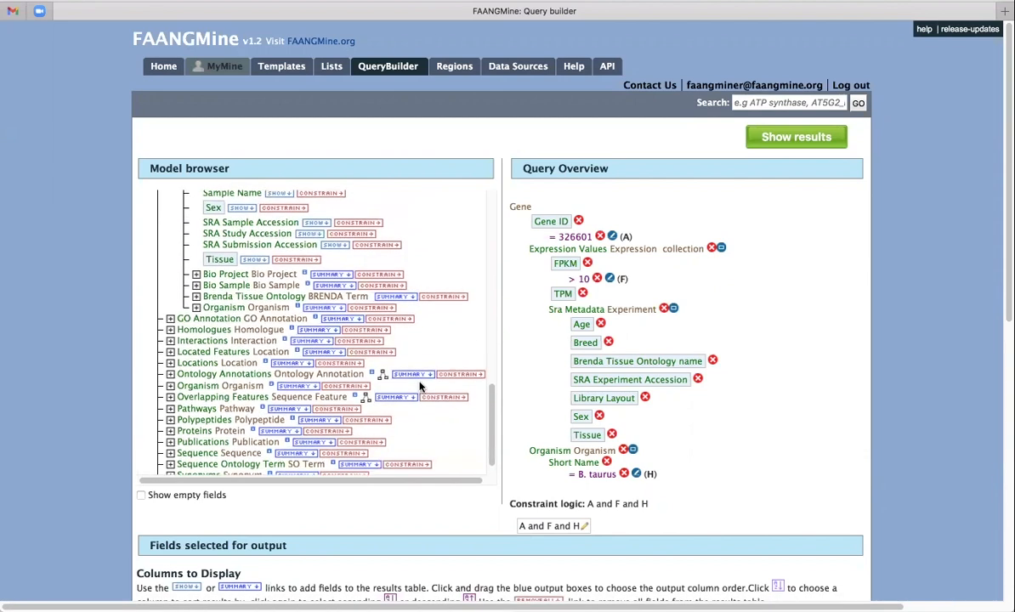
{"action": "scroll", "coordinate": [419, 387], "scroll_direction": "up", "scroll_amount": 20}
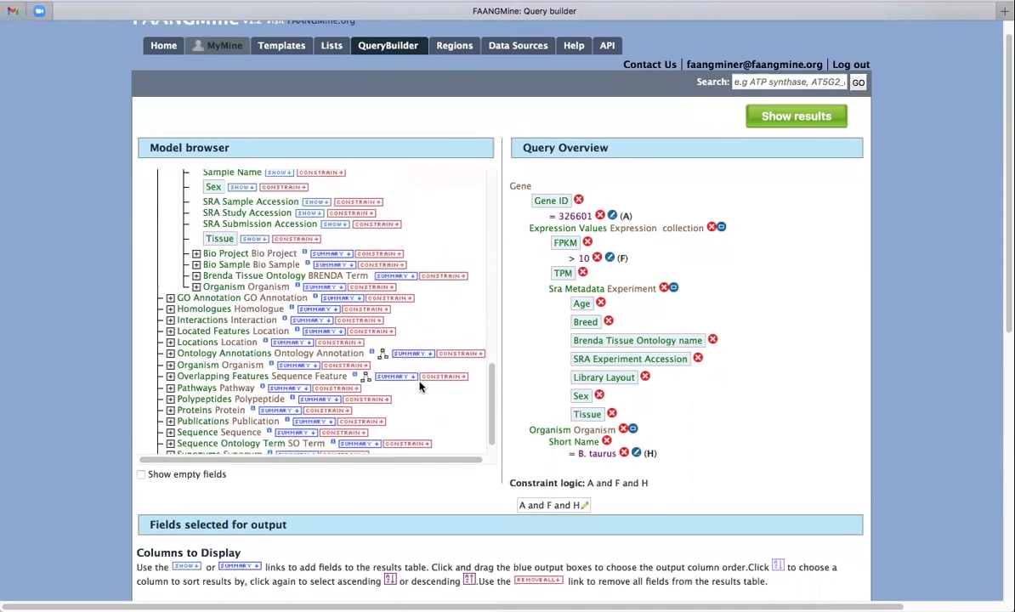
- Move the Library Layout output column directly after TPM, ahead of Tissue
{"action": "scroll", "coordinate": [787, 420], "scroll_direction": "down", "scroll_amount": 5}
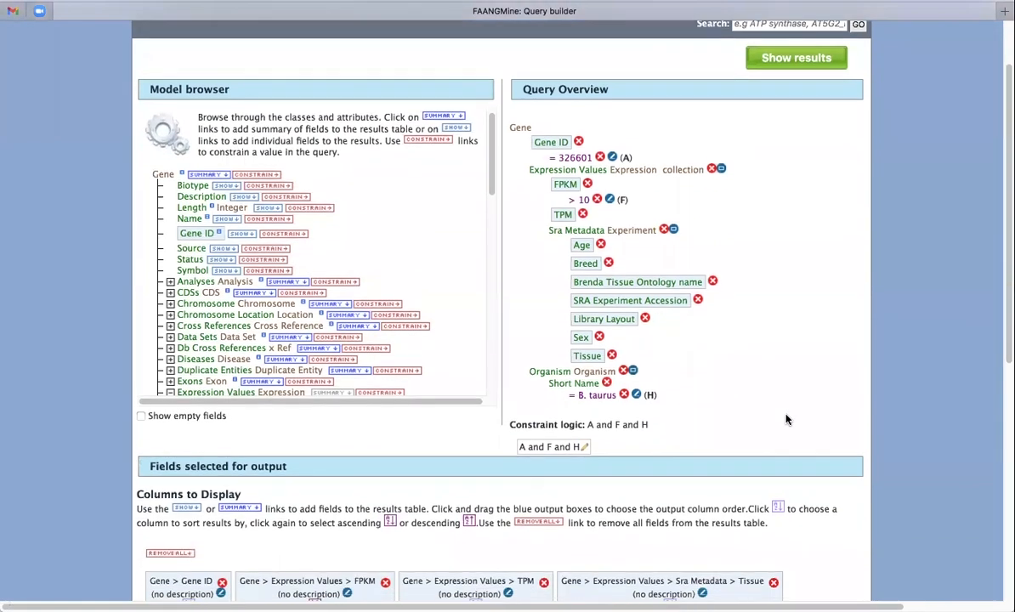
{"action": "scroll", "coordinate": [858, 453], "scroll_direction": "down", "scroll_amount": 5}
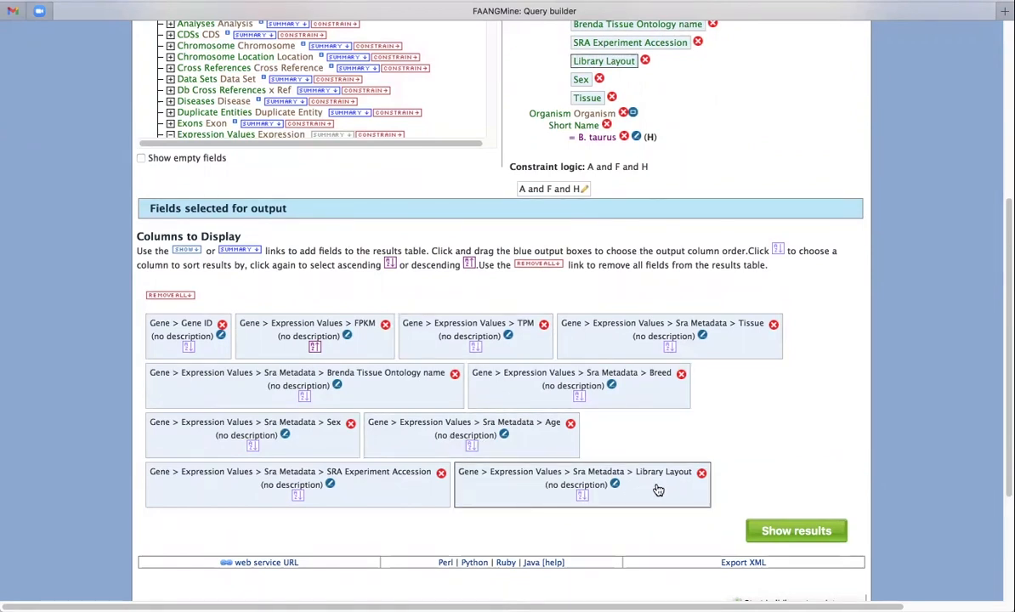
{"action": "left_click_drag", "start_coordinate": [658, 491], "coordinate": [764, 336]}
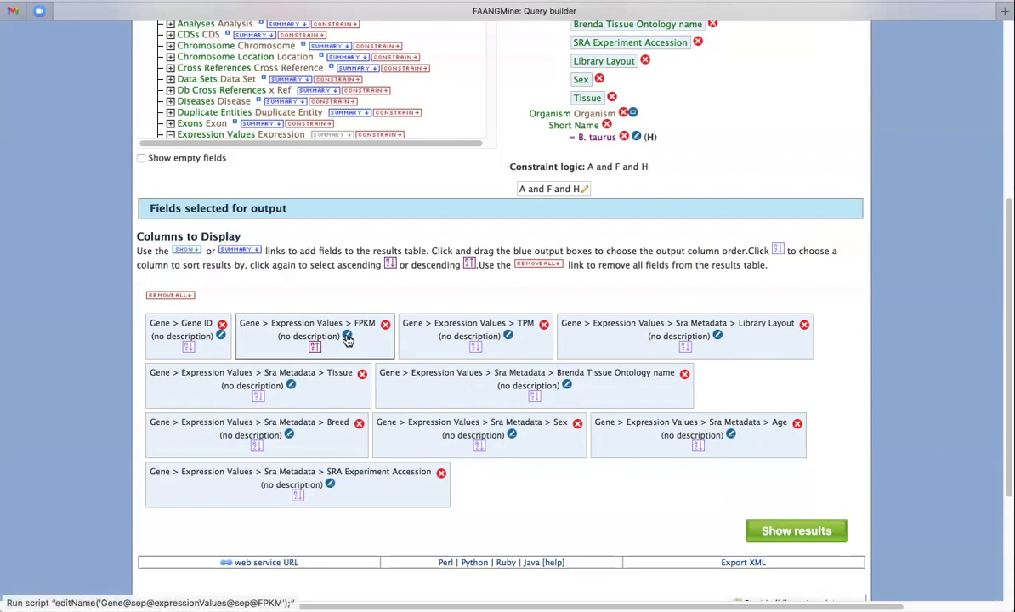
- View the generated Python code for the query, and return to the query builder page
{"action": "scroll", "coordinate": [833, 357], "scroll_direction": "up", "scroll_amount": 1}
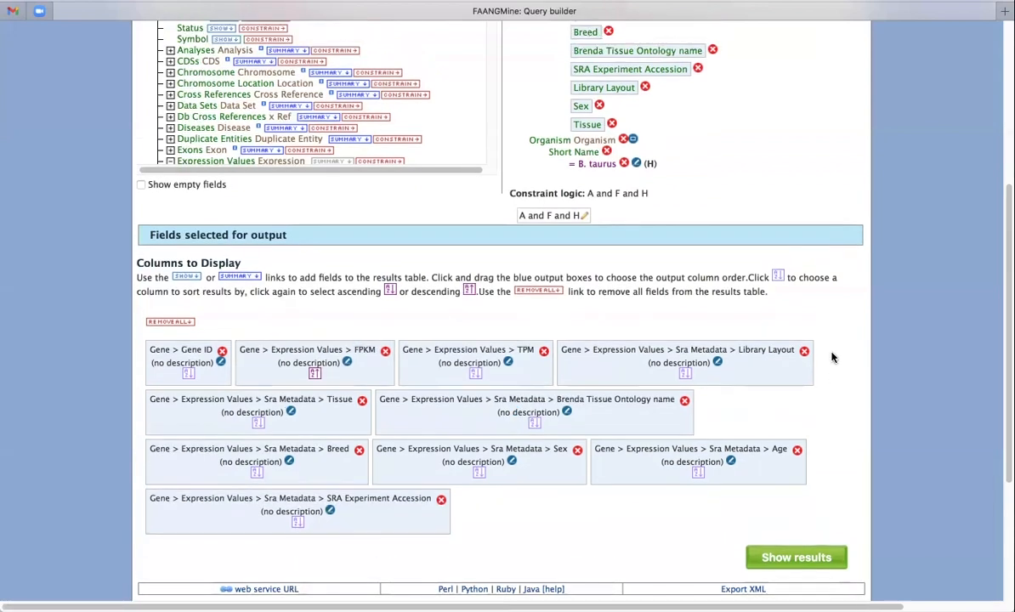
{"action": "scroll", "coordinate": [834, 358], "scroll_direction": "down", "scroll_amount": 4}
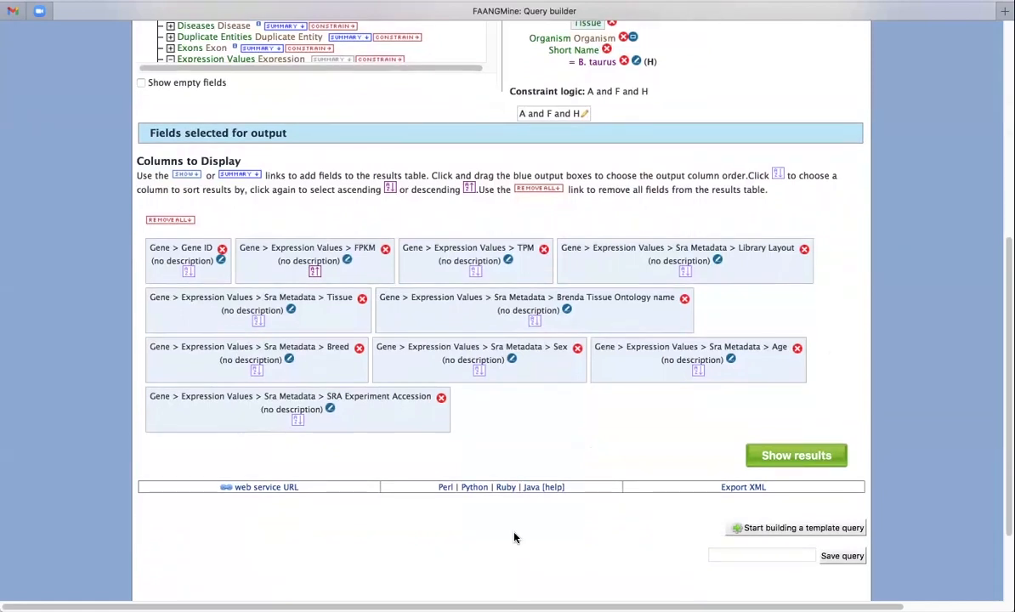
{"action": "scroll", "coordinate": [514, 537], "scroll_direction": "down", "scroll_amount": 4}
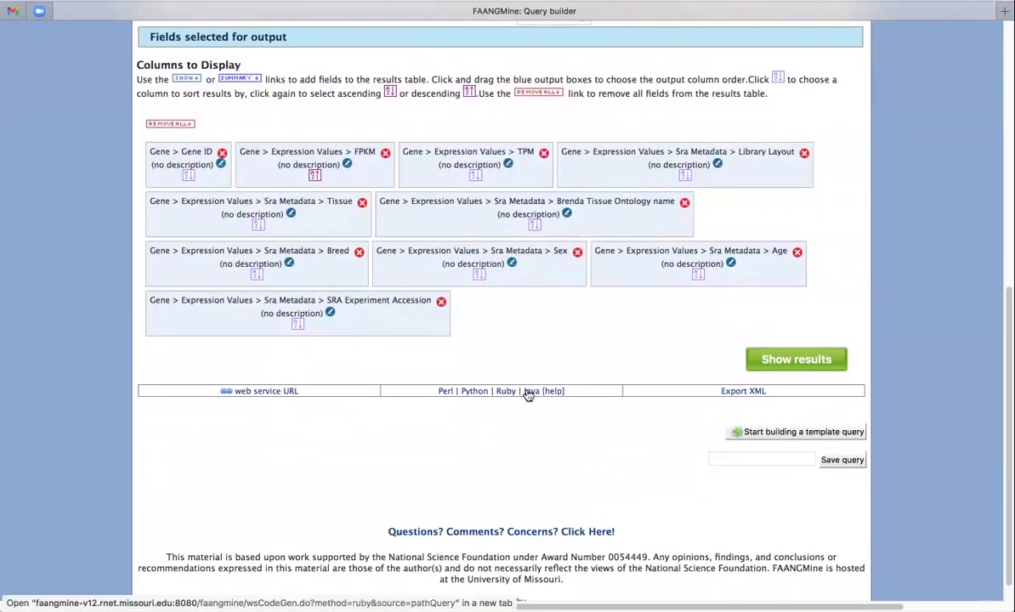
{"action": "left_click", "coordinate": [474, 393]}
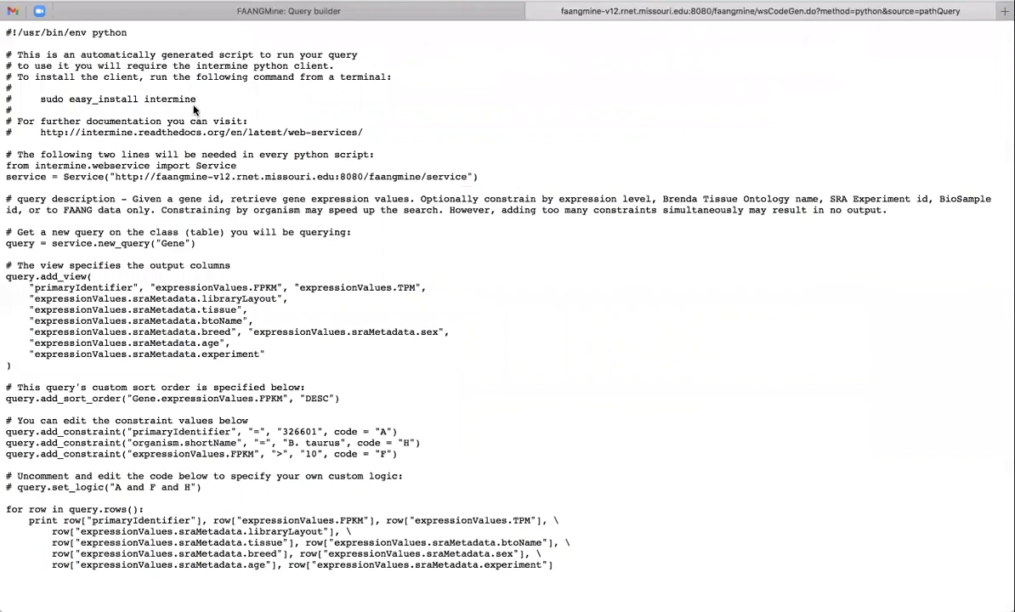
{"action": "left_click", "coordinate": [380, 12]}
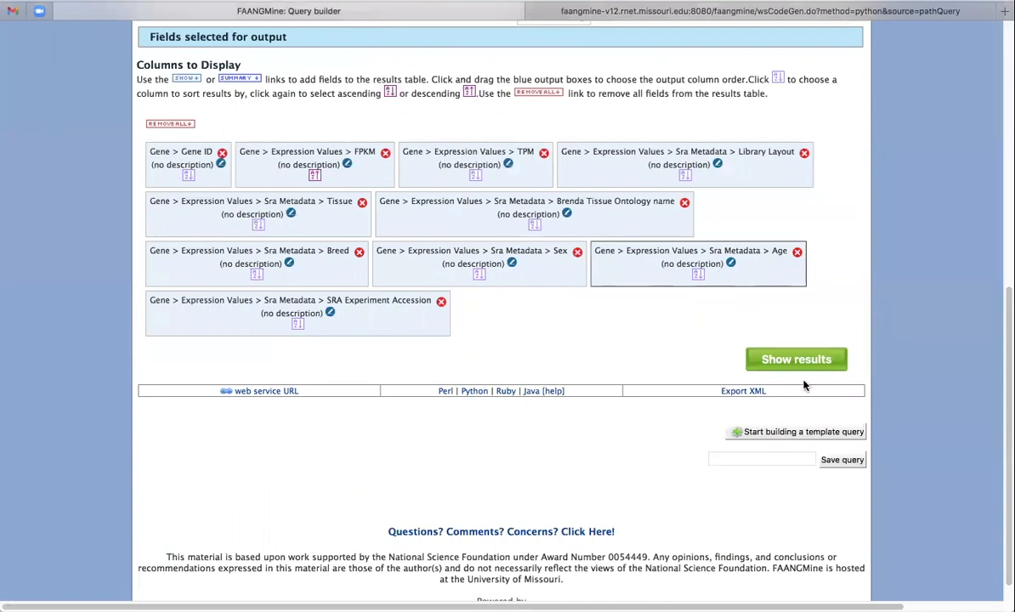
- Export the query as XML, copy the entire XML text, and return to the query builder page
{"action": "left_click", "coordinate": [744, 392]}
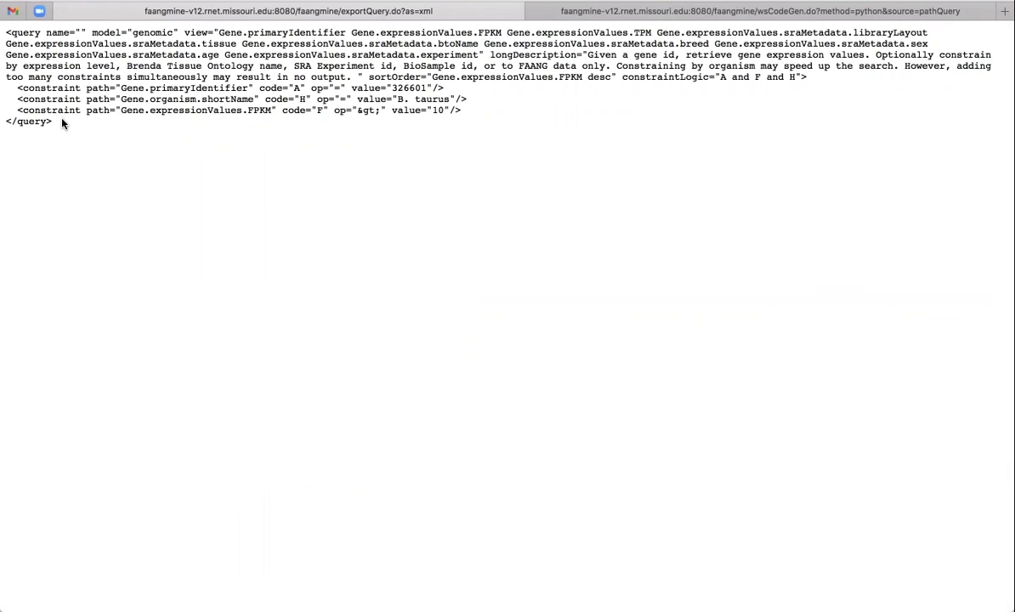
{"action": "left_click_drag", "start_coordinate": [61, 122], "coordinate": [5, 30]}
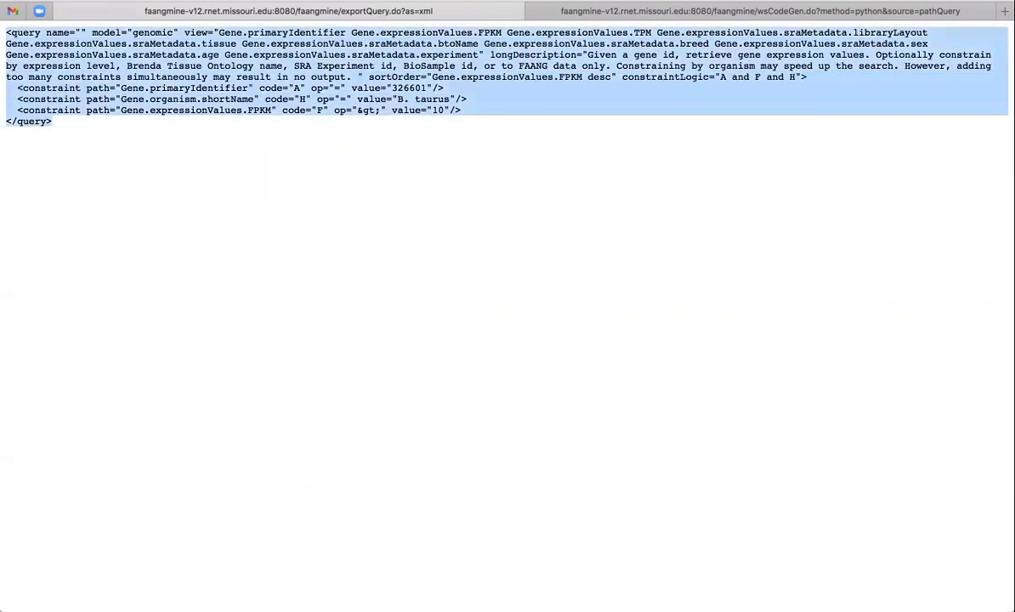
{"action": "left_click", "coordinate": [103, 0]}
{"action": "left_click", "coordinate": [131, 36]}
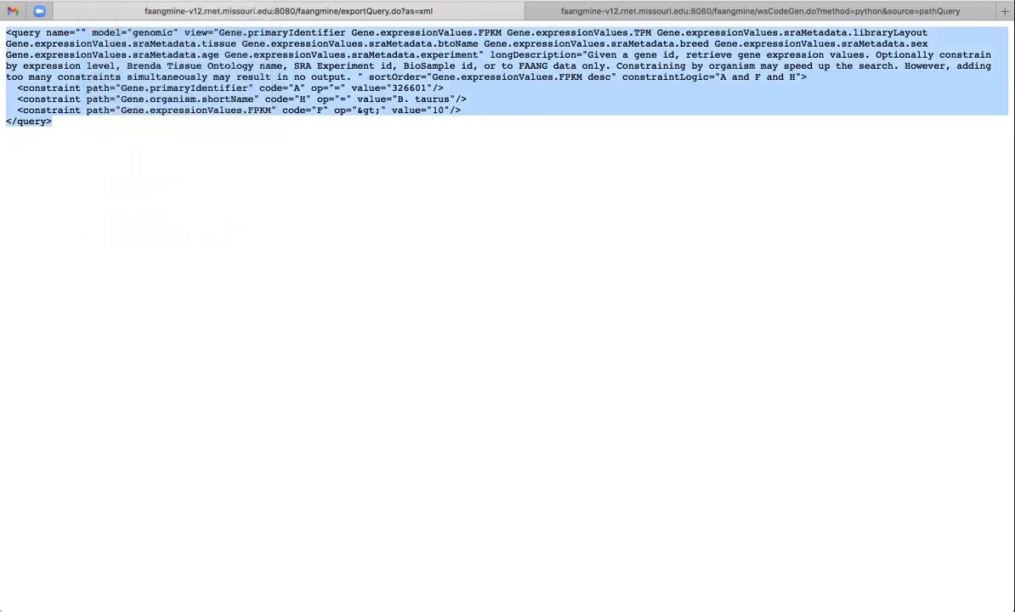
{"action": "key", "text": "super+Tab"}
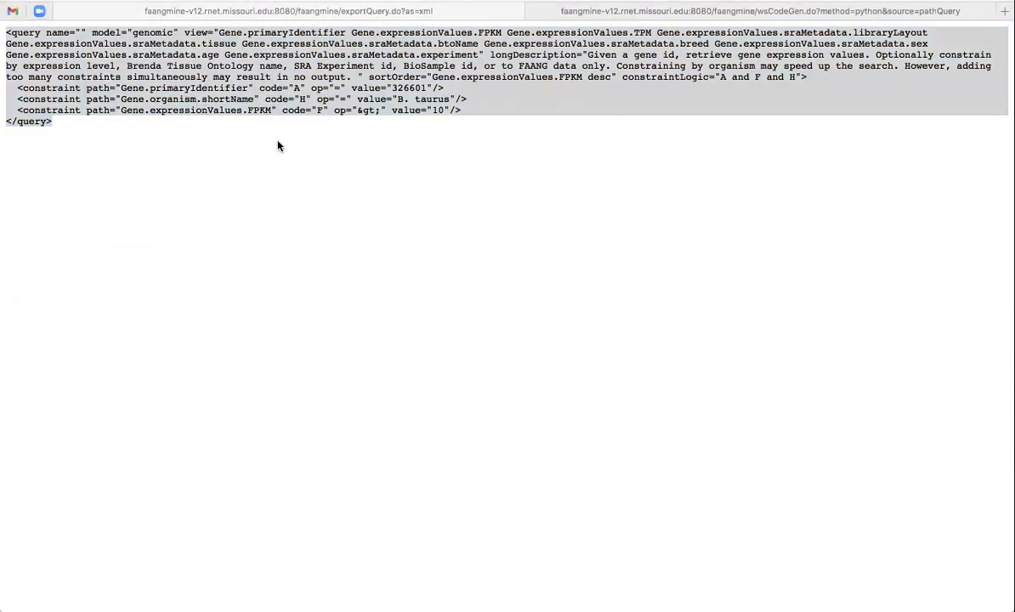
{"action": "key", "text": "super+Tab"}
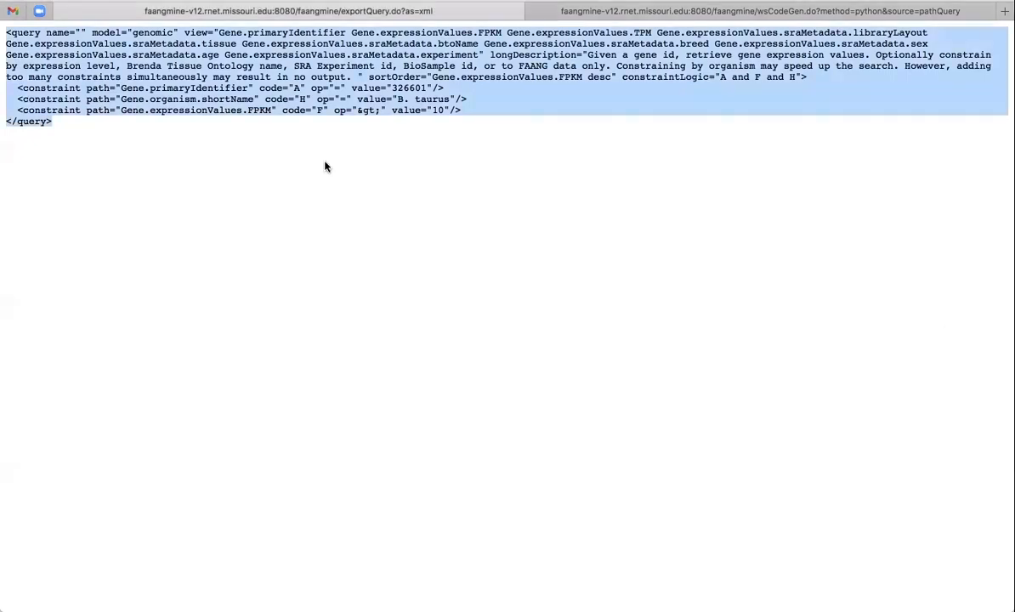
{"action": "key", "text": "super+Left"}
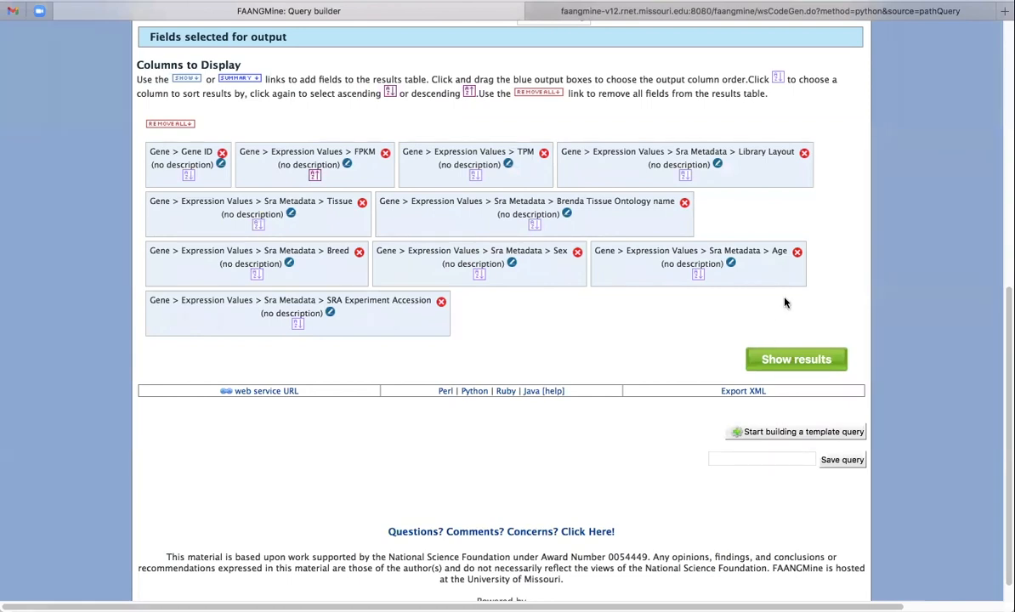
- Inspect the join style options for Expression Values and for Sra Metadata in the query overview, closing each without changes
{"action": "scroll", "coordinate": [787, 302], "scroll_direction": "up", "scroll_amount": 10}
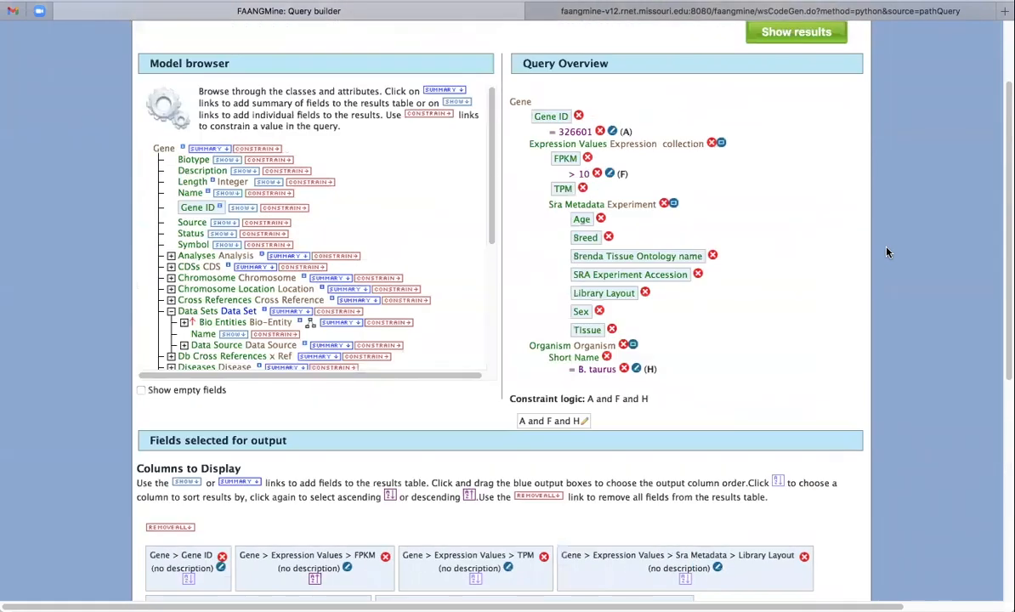
{"action": "scroll", "coordinate": [887, 252], "scroll_direction": "up", "scroll_amount": 3}
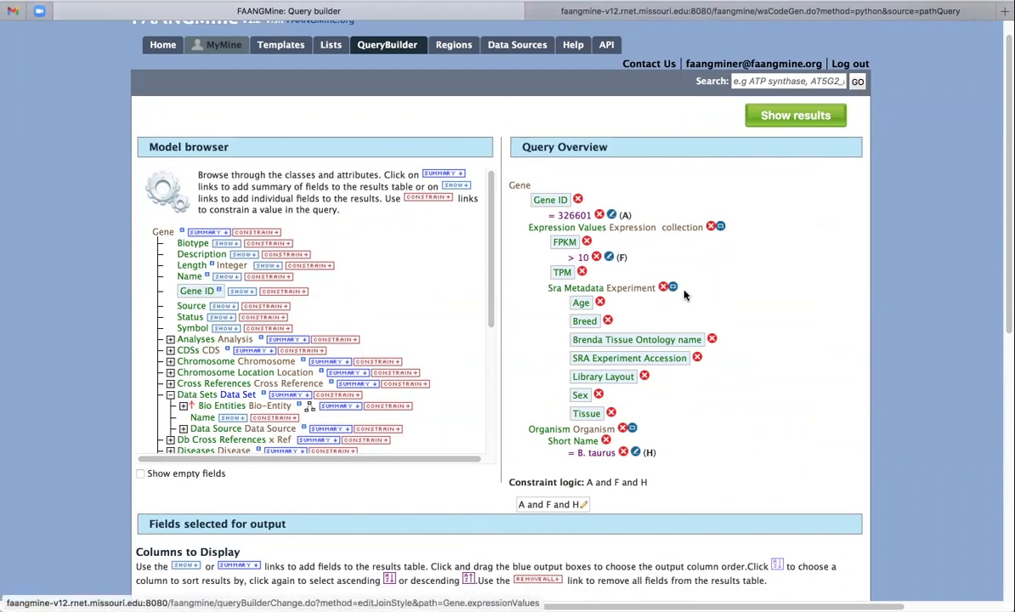
{"action": "left_click", "coordinate": [721, 229]}
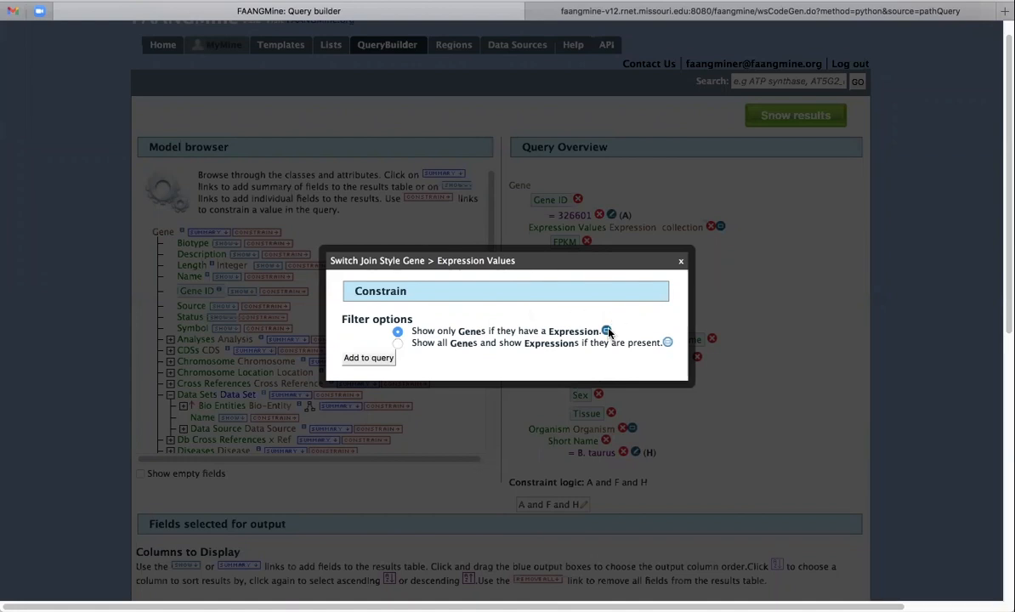
{"action": "left_click", "coordinate": [681, 264]}
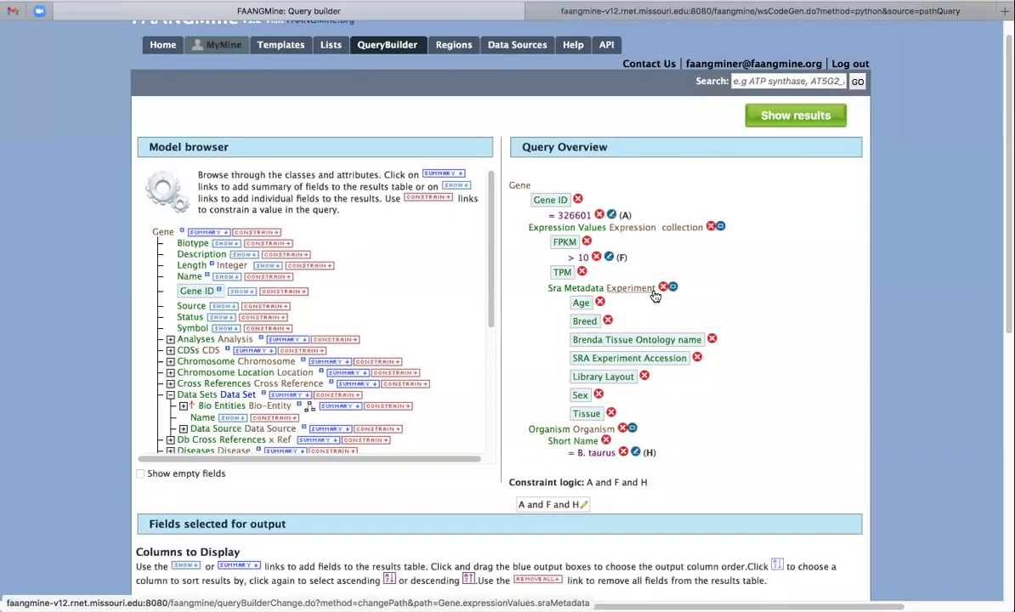
{"action": "left_click", "coordinate": [673, 288]}
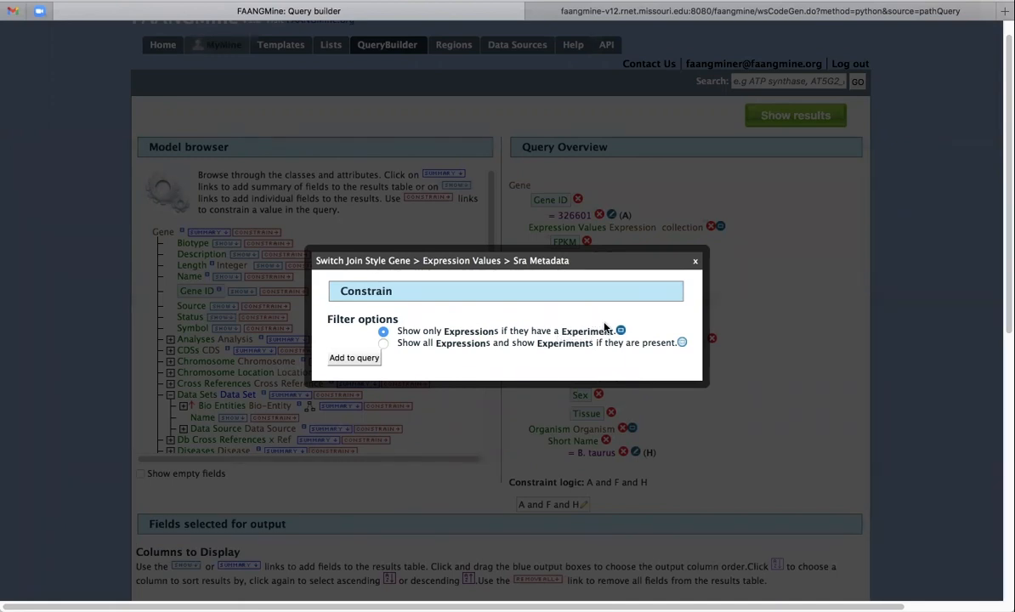
{"action": "left_click", "coordinate": [695, 265]}
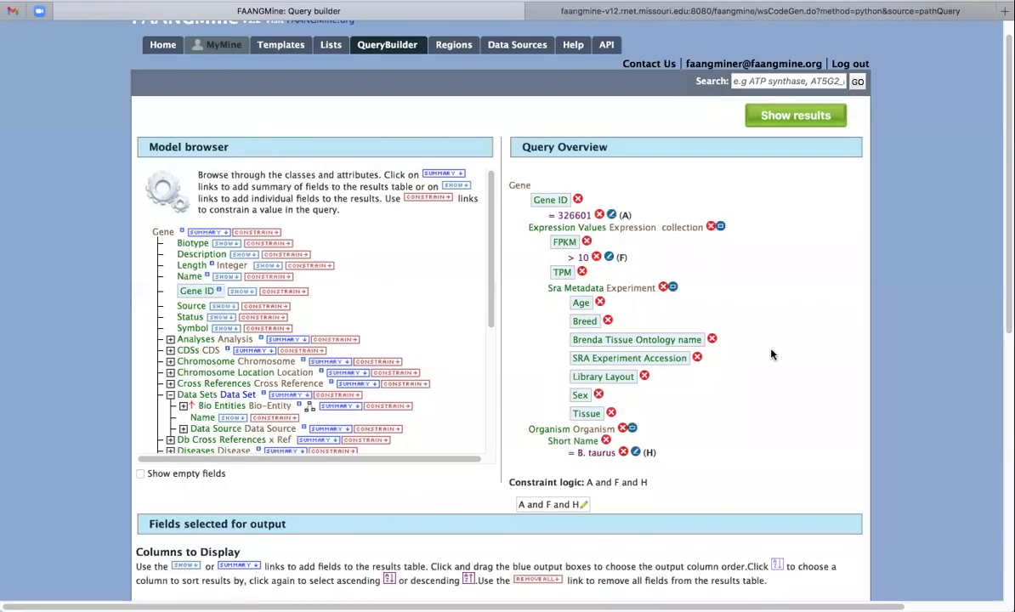
- Run the customised query and look through the first rows of the results table
{"action": "scroll", "coordinate": [770, 354], "scroll_direction": "down", "scroll_amount": 1}
{"action": "scroll", "coordinate": [772, 354], "scroll_direction": "down", "scroll_amount": 10}
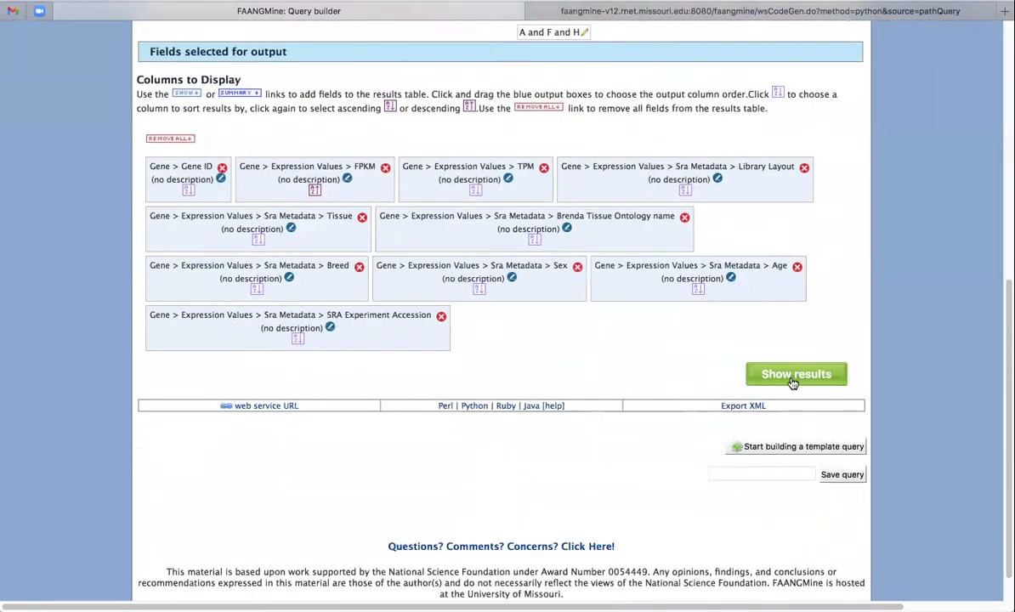
{"action": "left_click", "coordinate": [793, 378]}
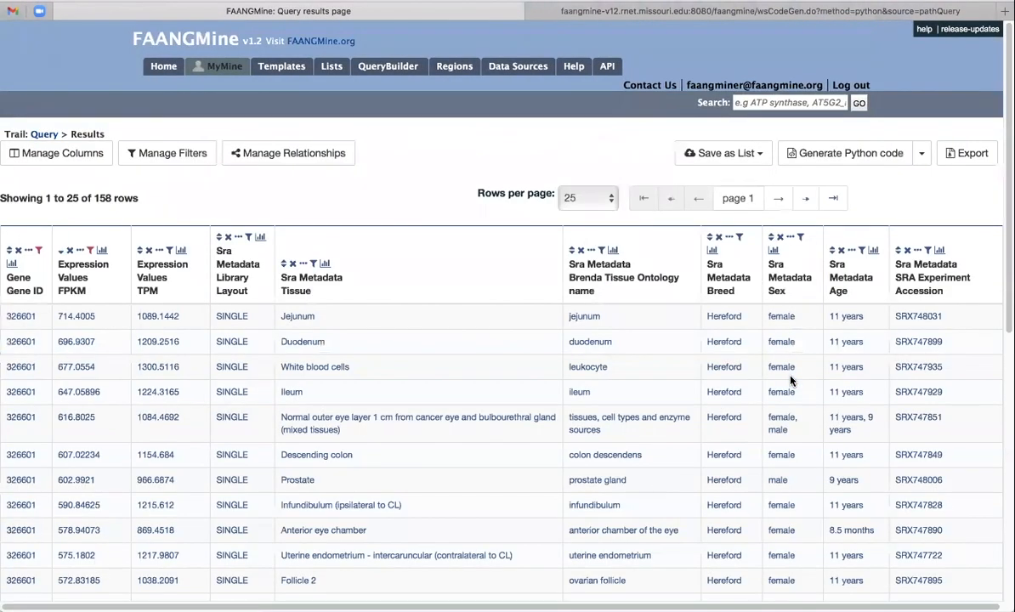
{"action": "scroll", "coordinate": [502, 442], "scroll_direction": "down", "scroll_amount": 1}
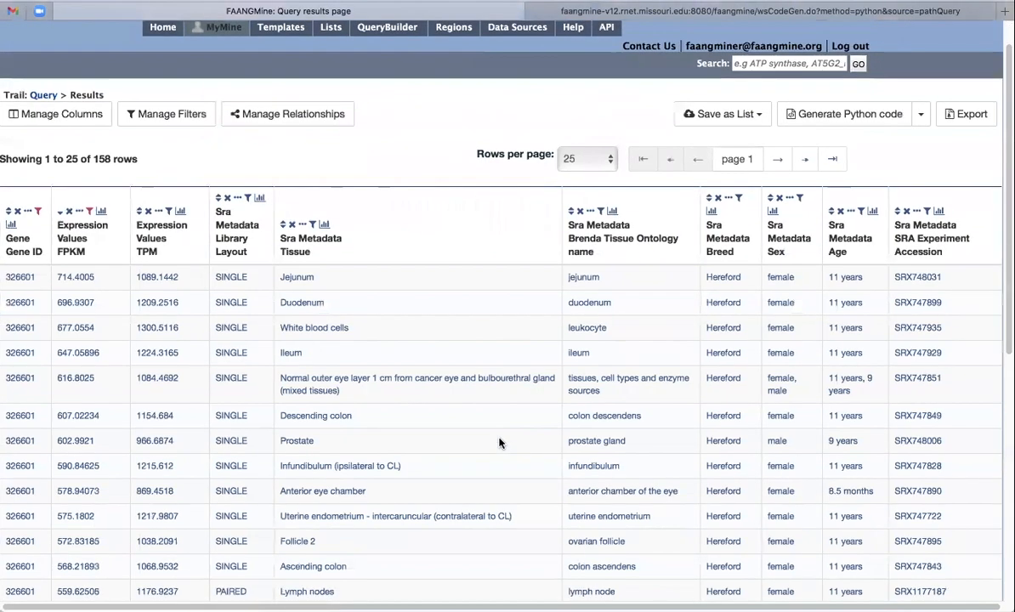
{"action": "scroll", "coordinate": [500, 443], "scroll_direction": "down", "scroll_amount": 1}
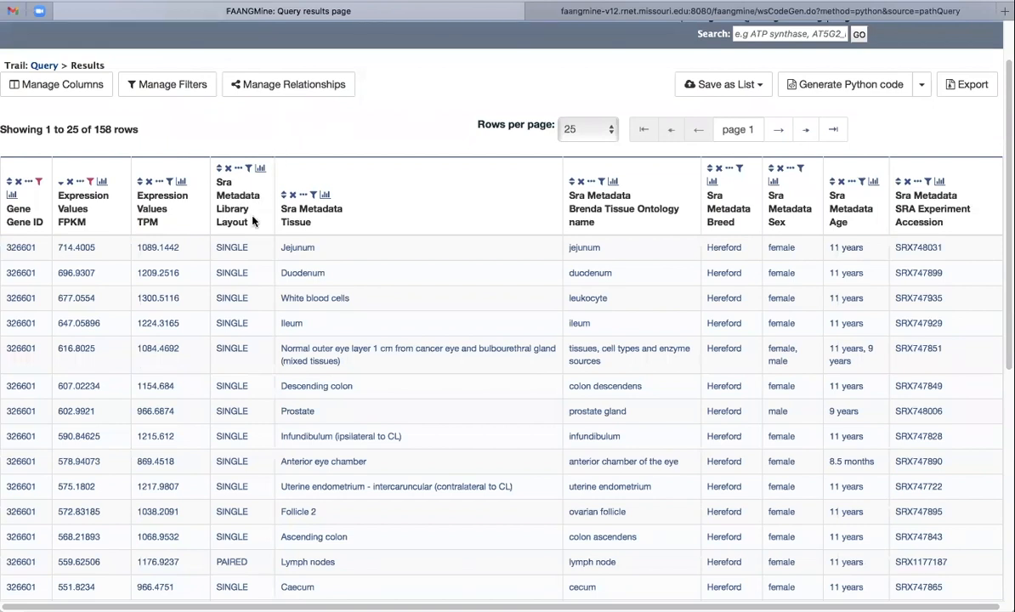
- Remove the Library Layout column from the results table and sort the rows by FPKM in ascending order
{"action": "left_click", "coordinate": [227, 168]}
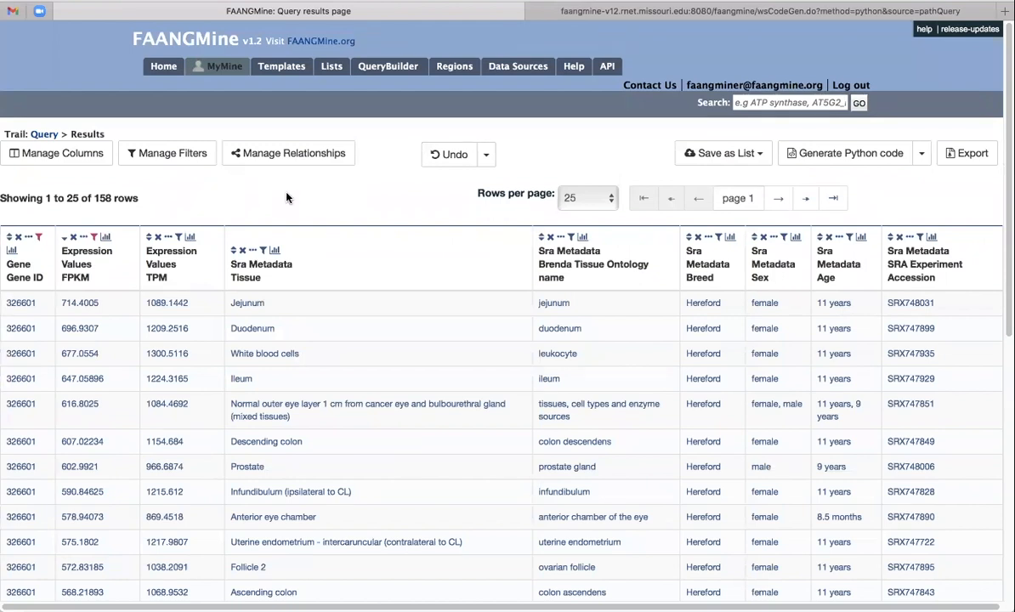
{"action": "scroll", "coordinate": [109, 265], "scroll_direction": "down", "scroll_amount": 1}
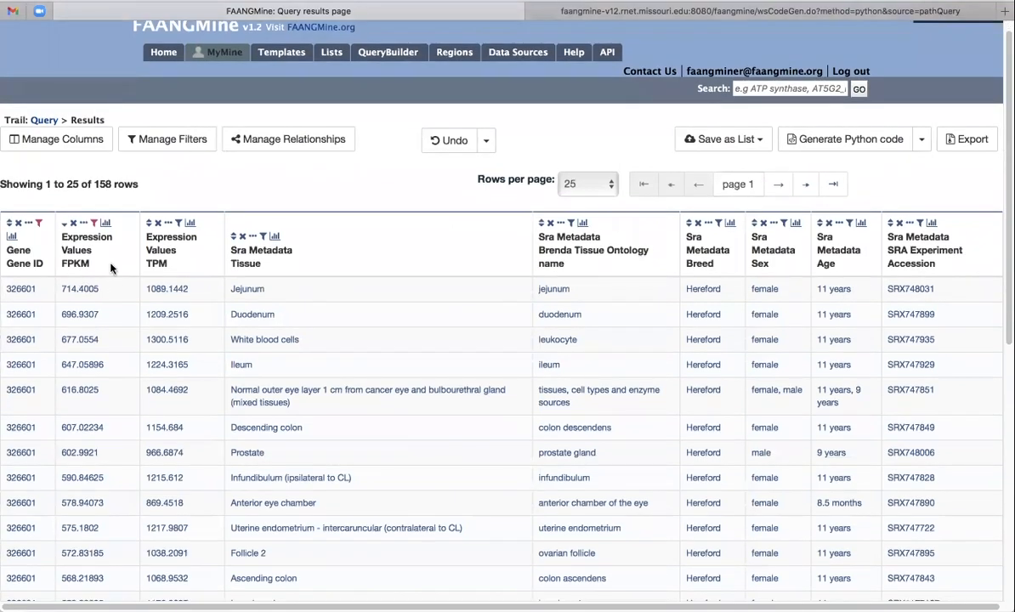
{"action": "scroll", "coordinate": [111, 269], "scroll_direction": "down", "scroll_amount": 1}
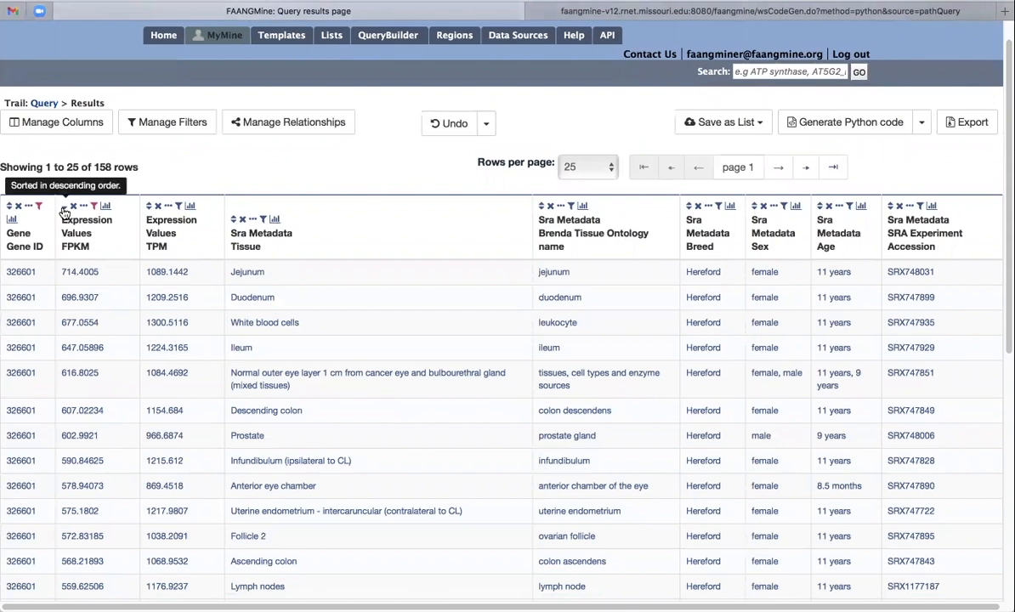
{"action": "left_click", "coordinate": [63, 209]}
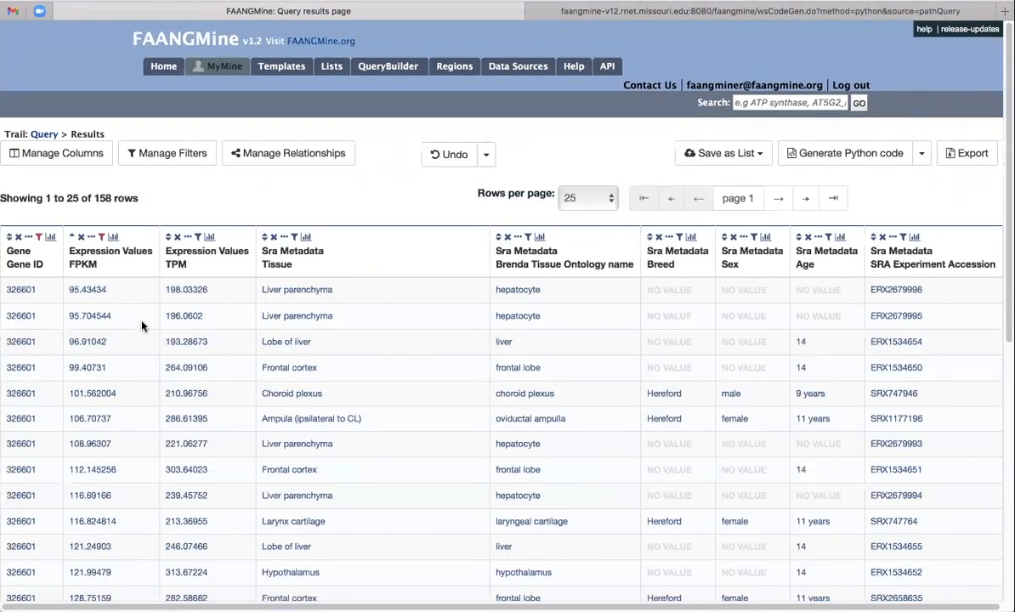
{"action": "scroll", "coordinate": [140, 324], "scroll_direction": "down", "scroll_amount": 1}
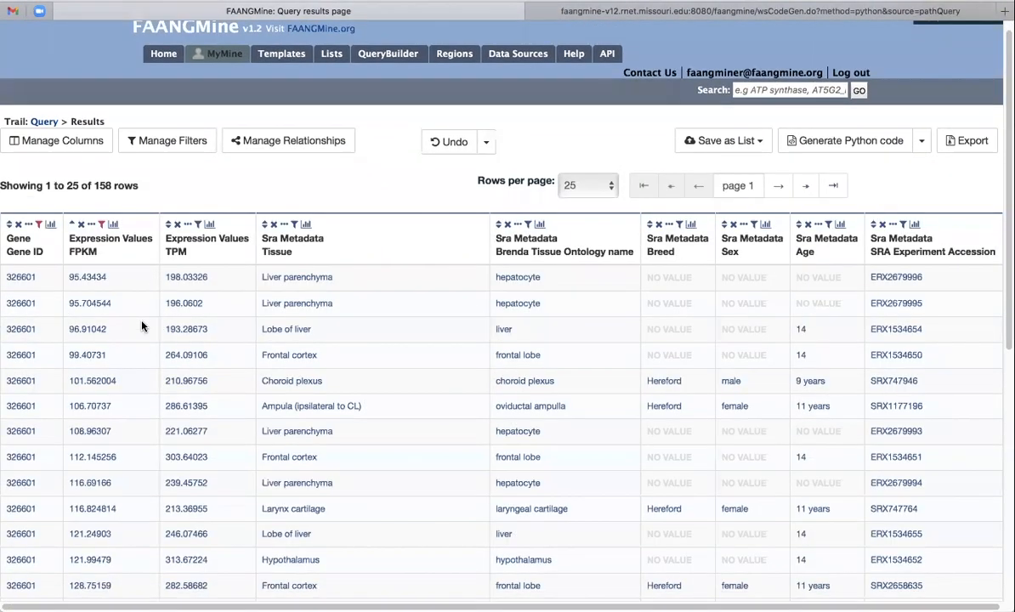
- Change the active FPKM filter on the results table to greater than 20
{"action": "left_click", "coordinate": [101, 225]}
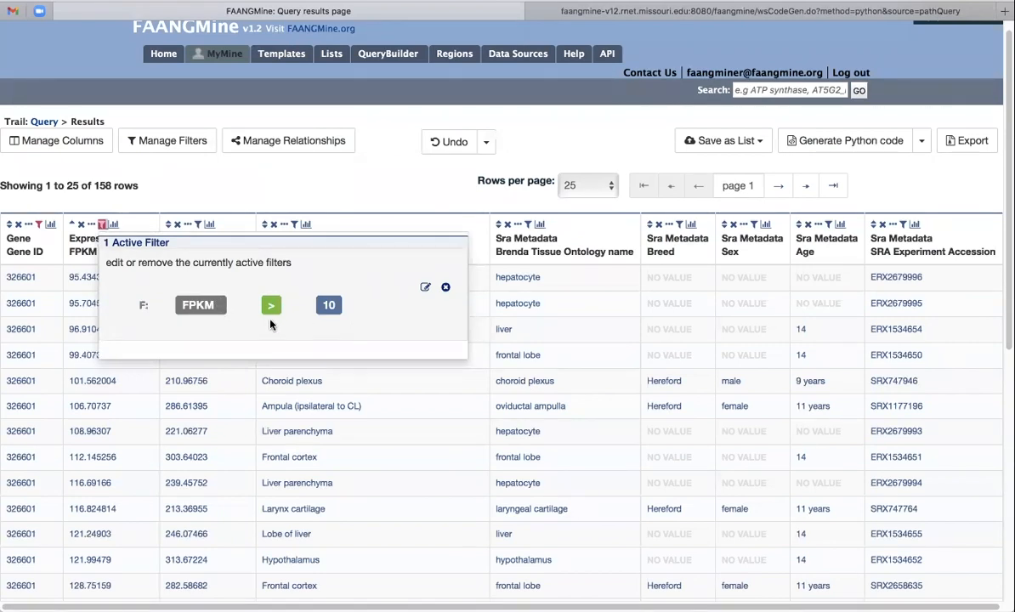
{"action": "left_click", "coordinate": [426, 288]}
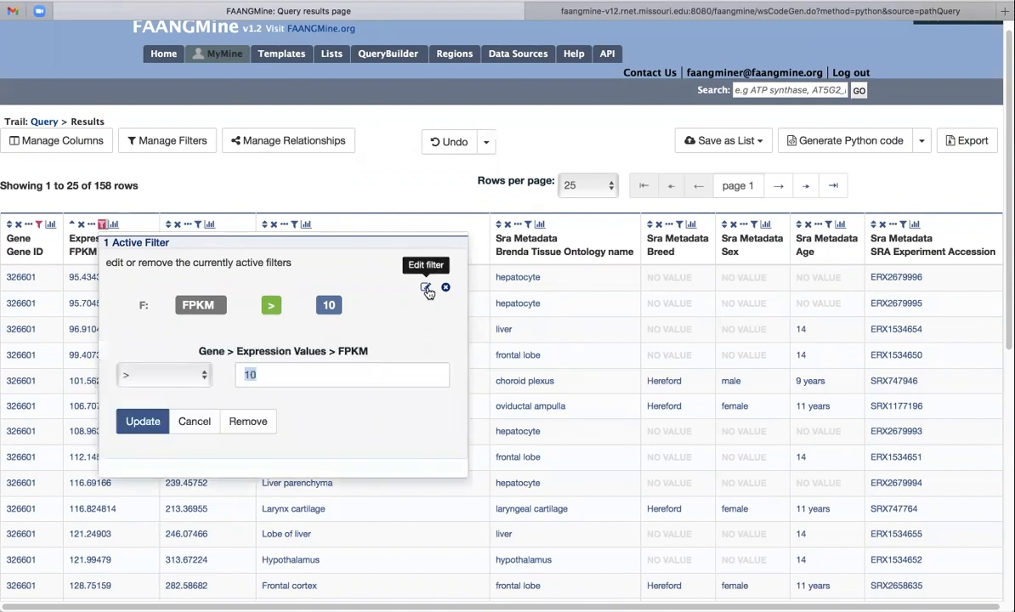
{"action": "left_click", "coordinate": [281, 377]}
{"action": "left_click_drag", "start_coordinate": [281, 378], "coordinate": [200, 372]}
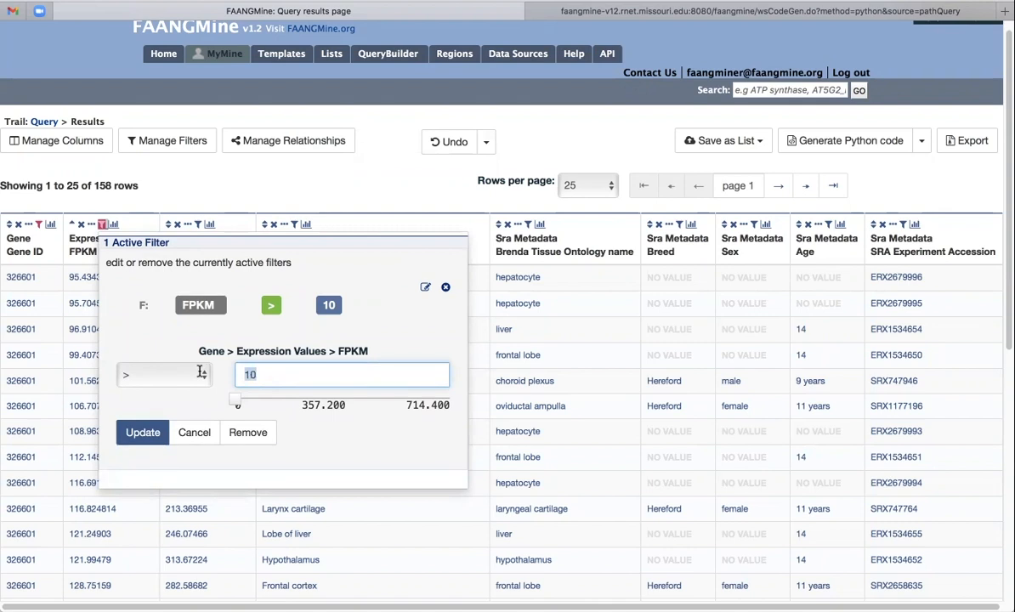
{"action": "type", "text": "20"}
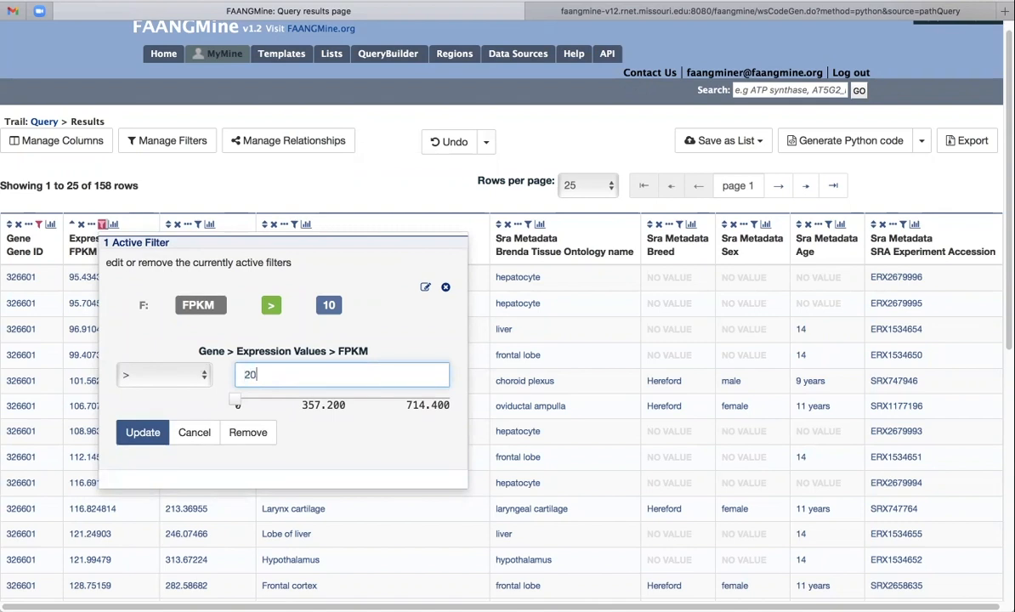
{"action": "left_click", "coordinate": [142, 433]}
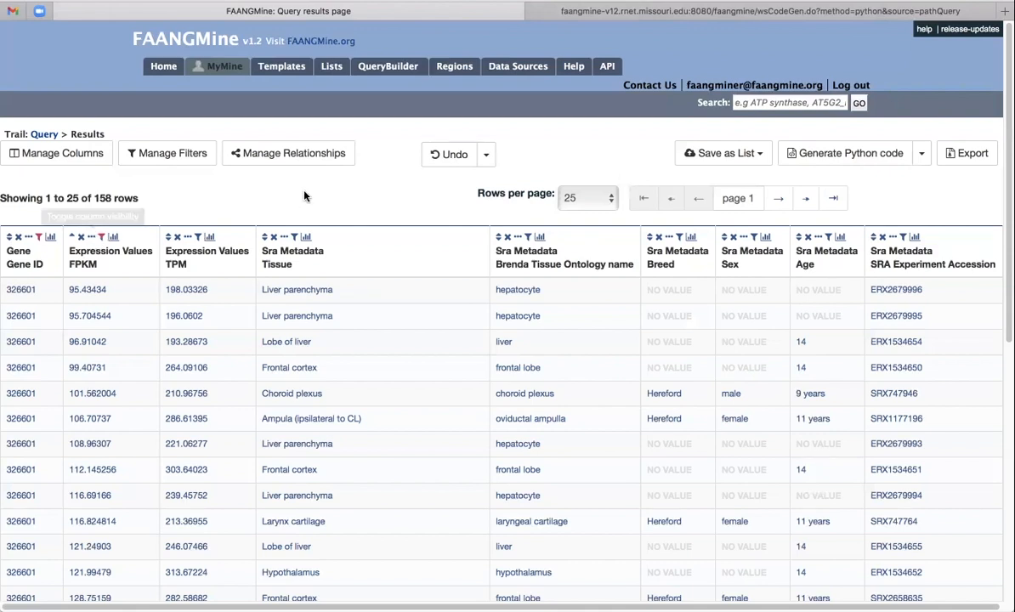
- Restrict the results table to rows whose Brenda Tissue Ontology name is uterine endometrium, using the column summary
{"action": "left_click", "coordinate": [540, 238]}
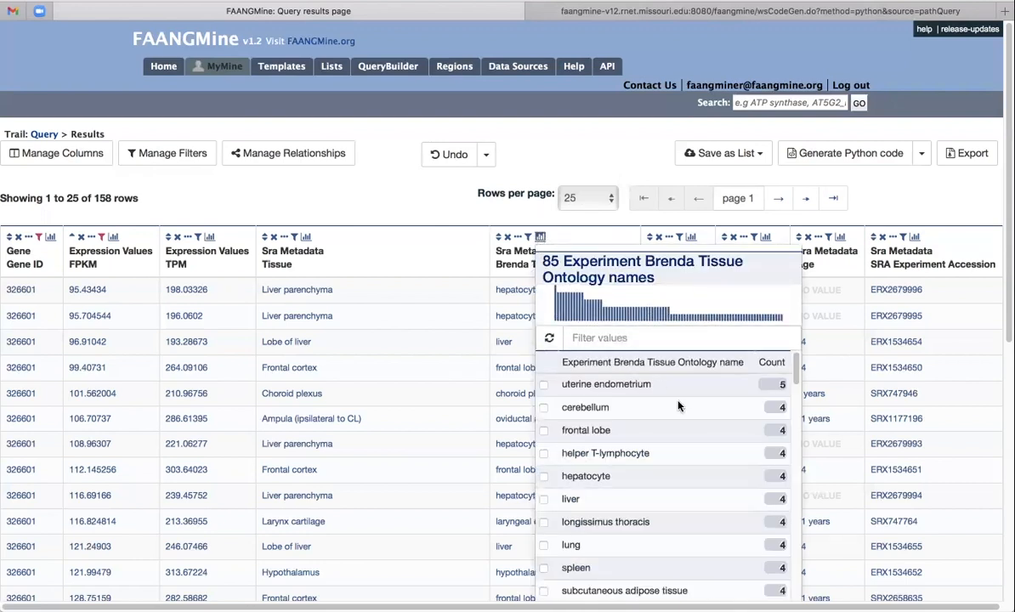
{"action": "scroll", "coordinate": [678, 406], "scroll_direction": "down", "scroll_amount": 2}
{"action": "scroll", "coordinate": [679, 406], "scroll_direction": "up", "scroll_amount": 2}
{"action": "left_click", "coordinate": [544, 385]}
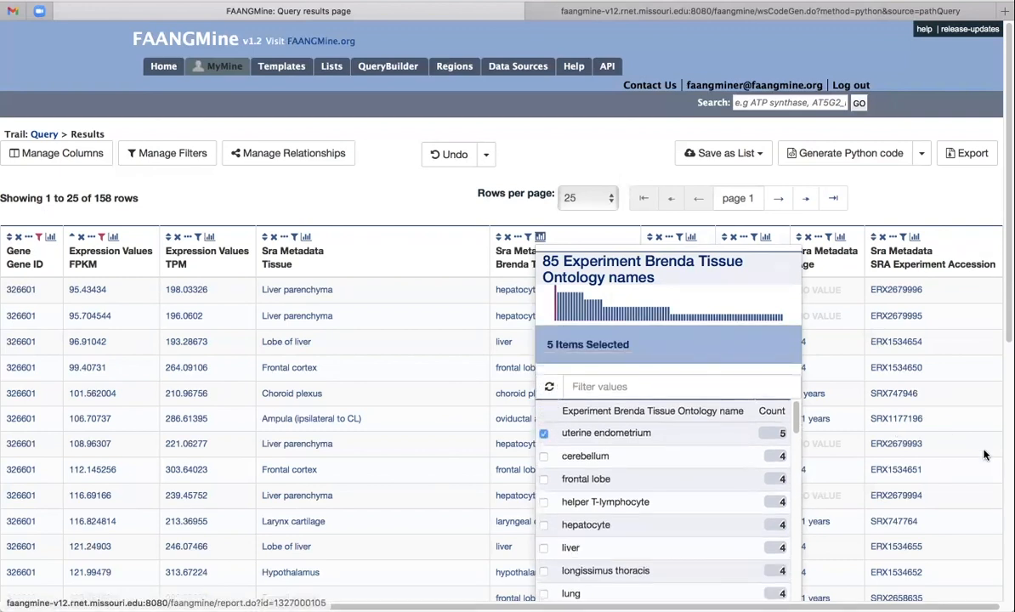
{"action": "scroll", "coordinate": [986, 460], "scroll_direction": "down", "scroll_amount": 2}
{"action": "scroll", "coordinate": [986, 460], "scroll_direction": "down", "scroll_amount": 4}
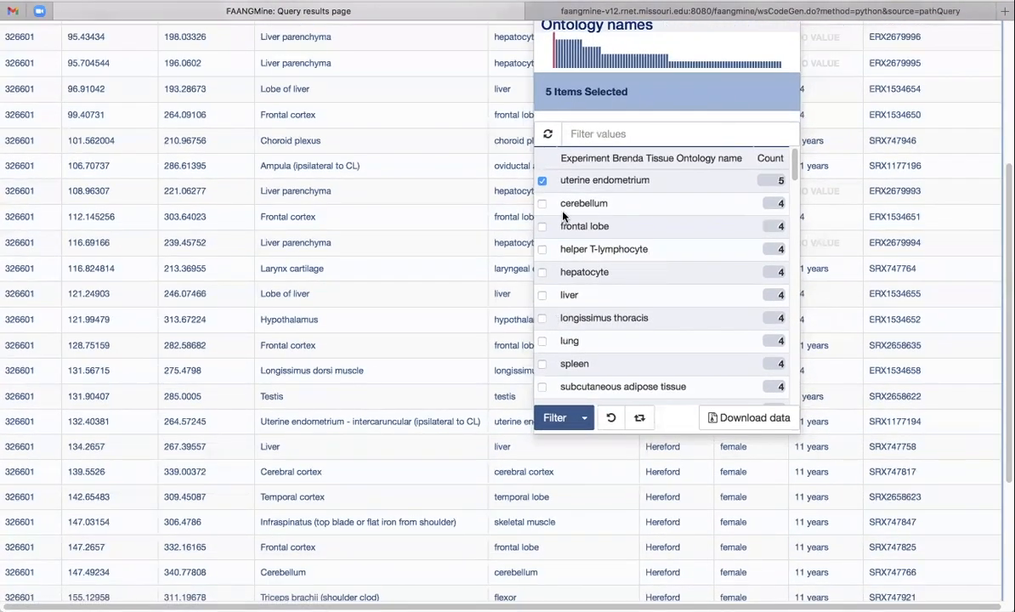
{"action": "left_click", "coordinate": [584, 418]}
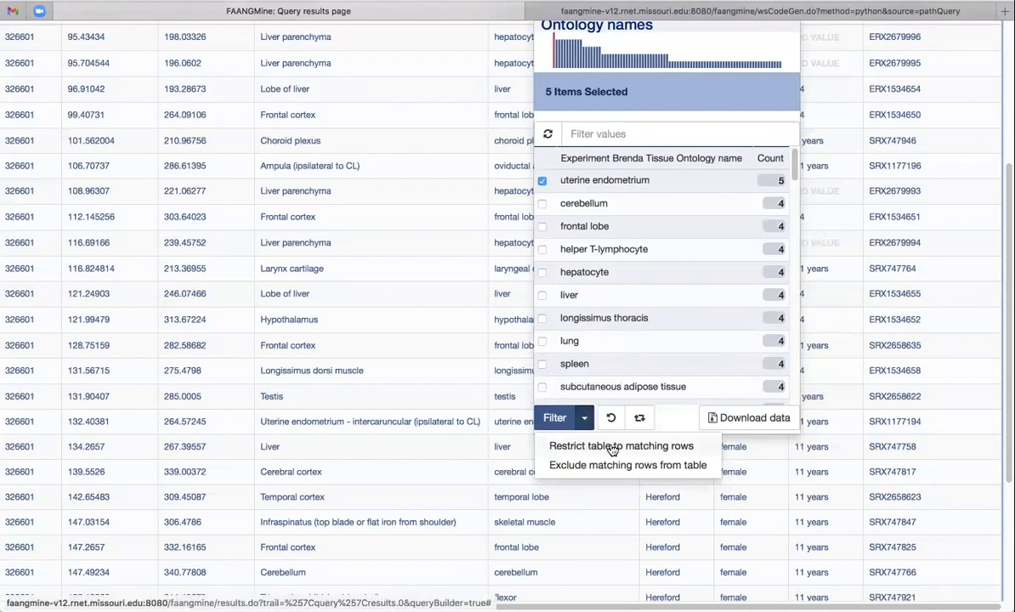
{"action": "left_click", "coordinate": [613, 447]}
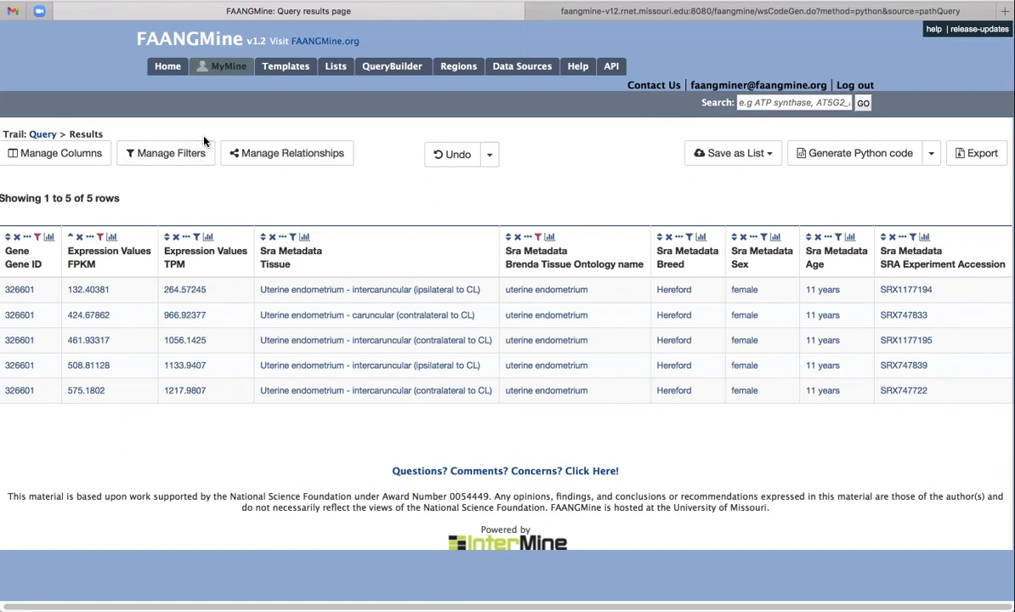
- Reopen the query in the query builder, set the Gene ID constraint to 509032 and show the results
{"action": "left_click", "coordinate": [43, 135]}
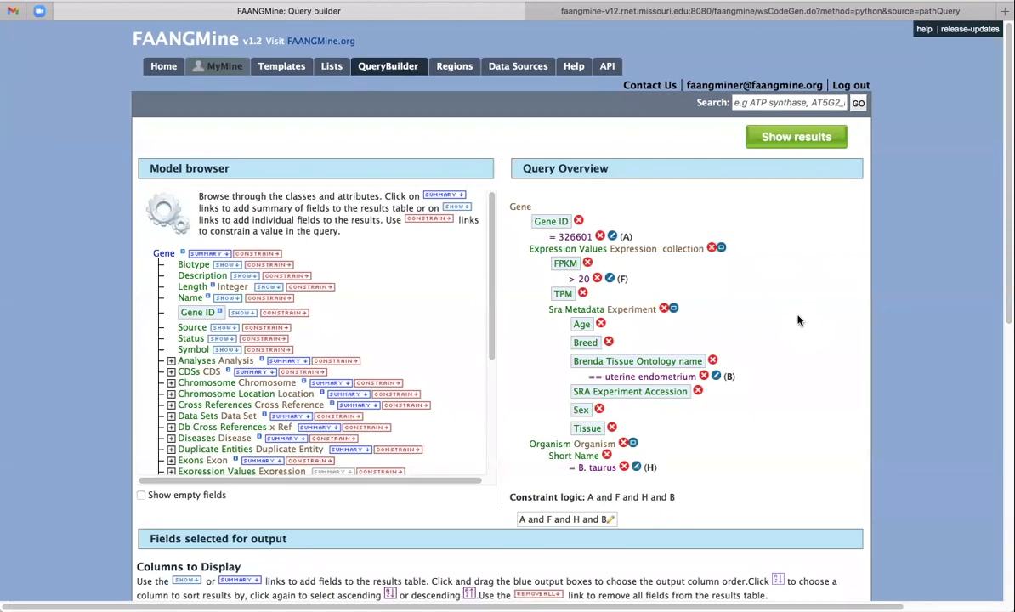
{"action": "scroll", "coordinate": [731, 345], "scroll_direction": "down", "scroll_amount": 1}
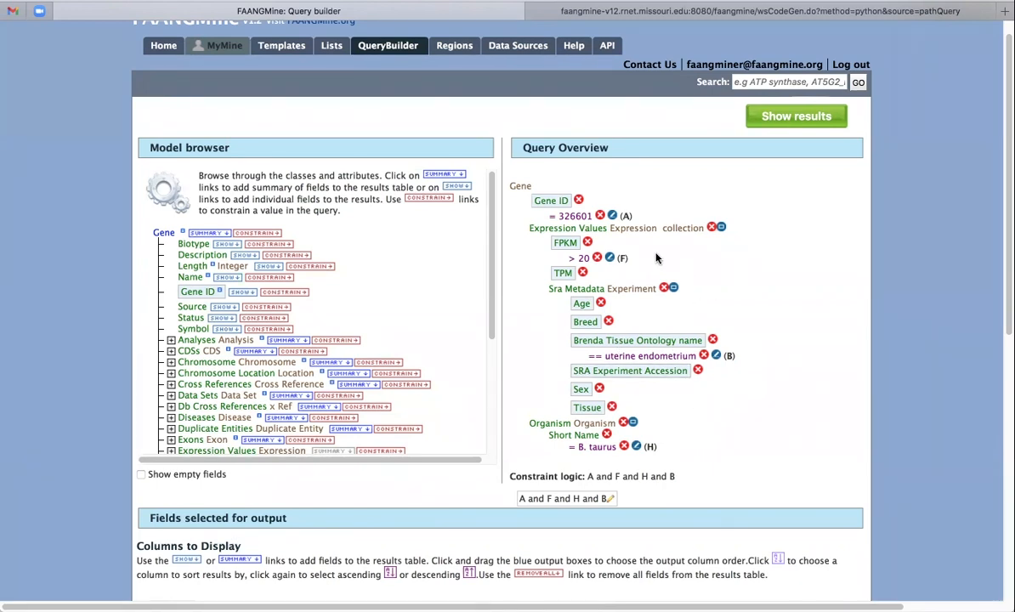
{"action": "left_click", "coordinate": [611, 216]}
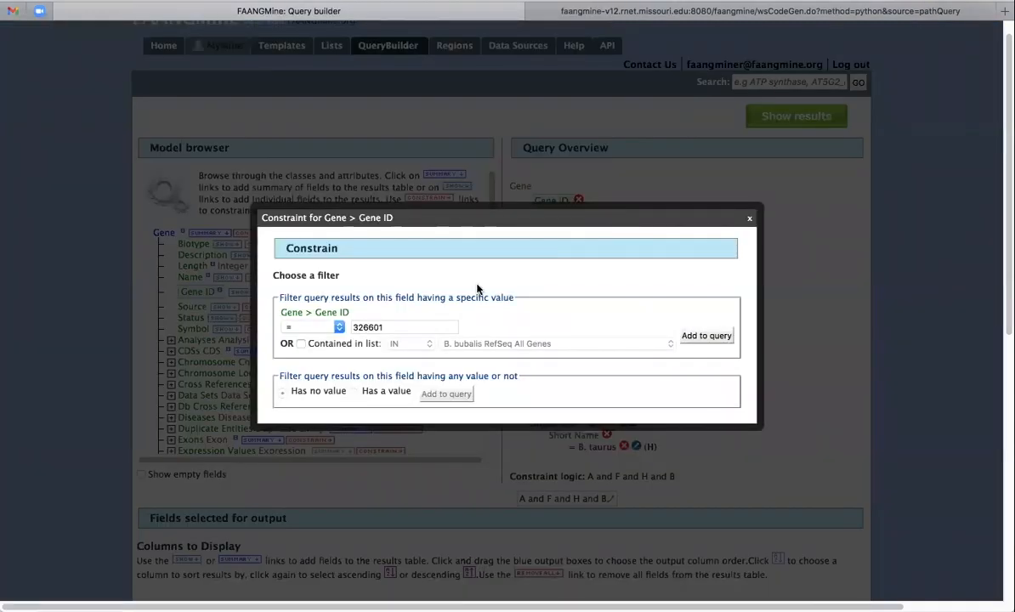
{"action": "left_click_drag", "start_coordinate": [389, 327], "coordinate": [326, 322]}
{"action": "type", "text": "509032"}
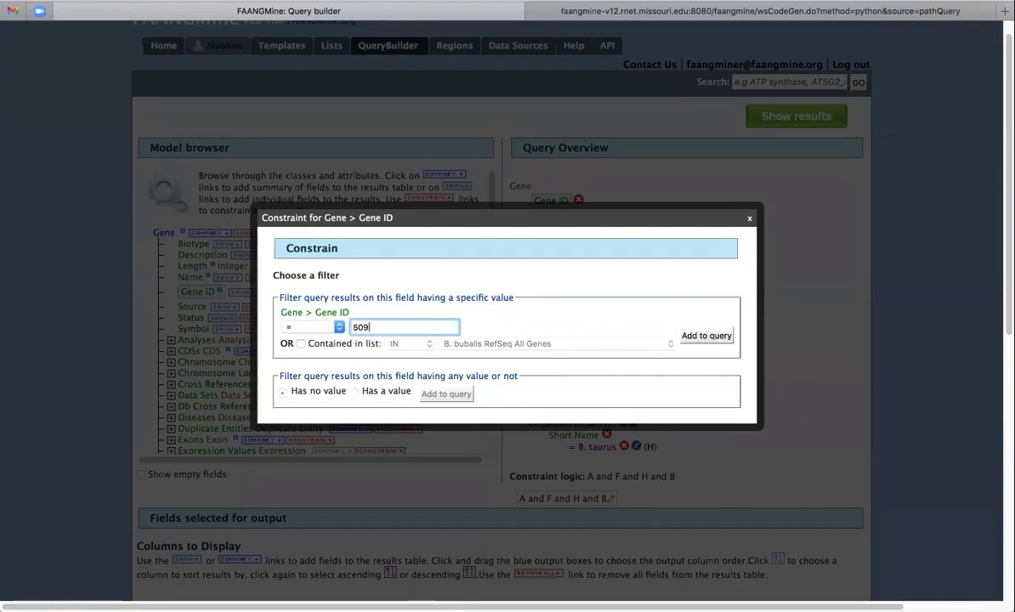
{"action": "left_click", "coordinate": [696, 337]}
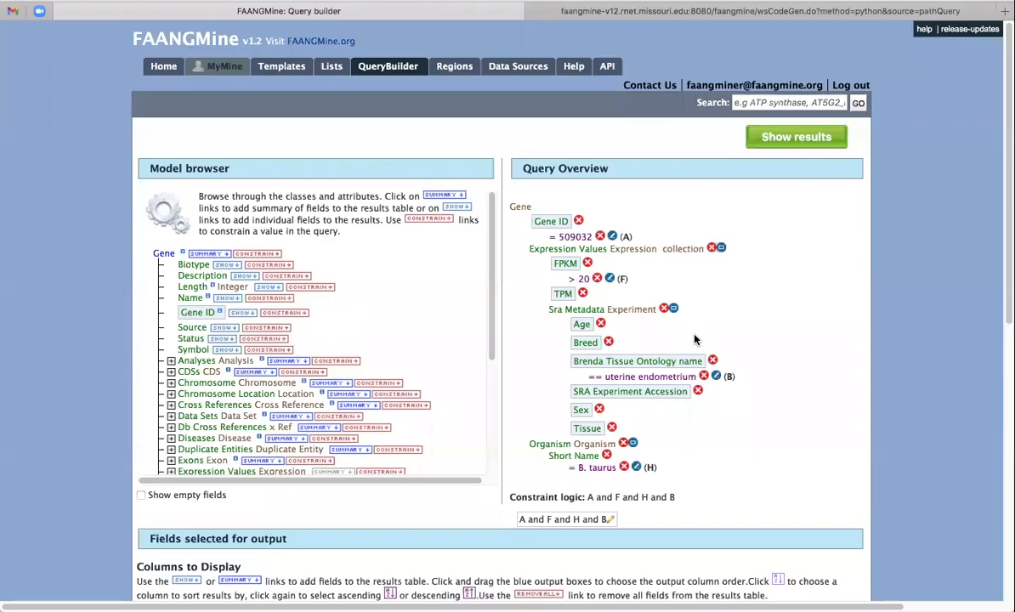
{"action": "left_click", "coordinate": [792, 142]}
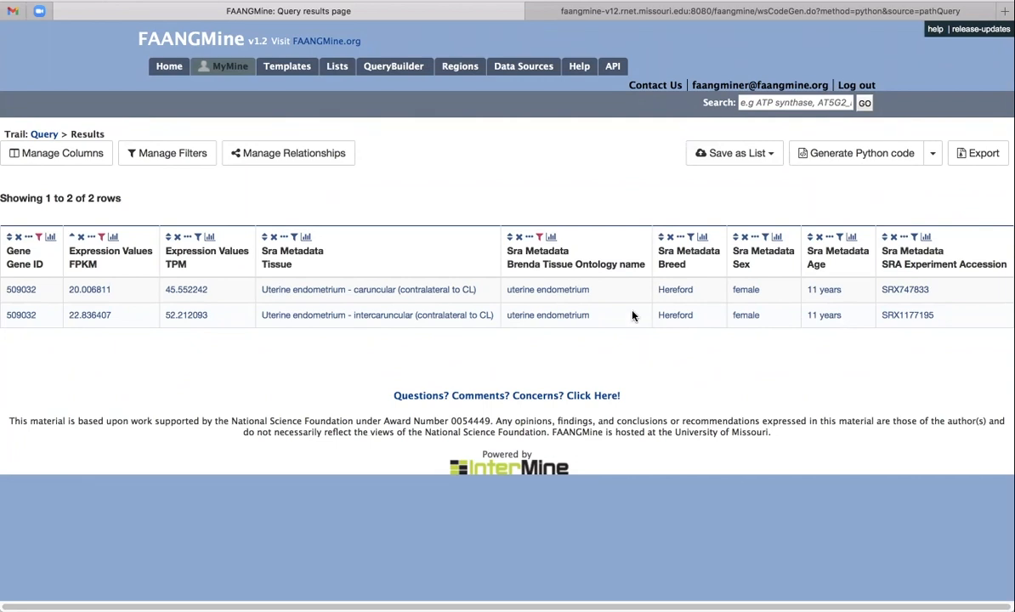
- Open the QueryBuilder start page and examine the history of queries run in this session
{"action": "left_click", "coordinate": [396, 70]}
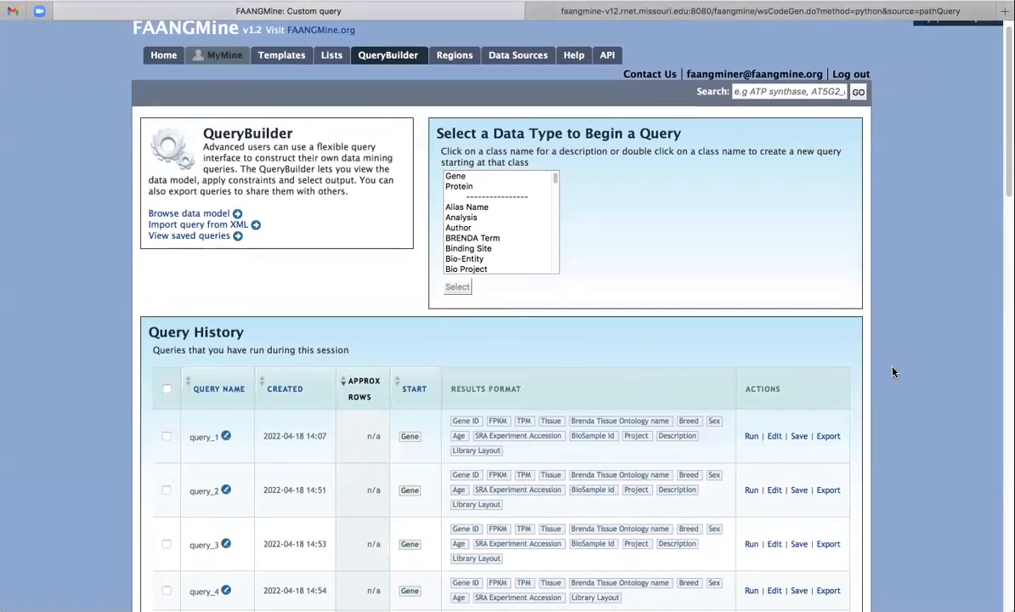
{"action": "scroll", "coordinate": [890, 453], "scroll_direction": "down", "scroll_amount": 2}
{"action": "scroll", "coordinate": [886, 455], "scroll_direction": "down", "scroll_amount": 3}
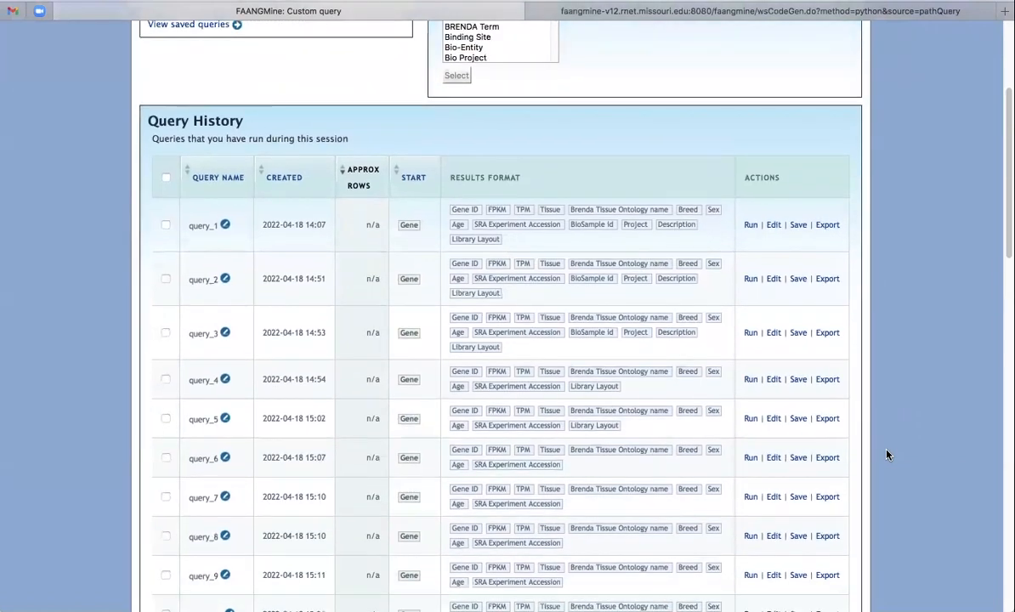
{"action": "scroll", "coordinate": [887, 454], "scroll_direction": "down", "scroll_amount": 1}
{"action": "scroll", "coordinate": [887, 455], "scroll_direction": "down", "scroll_amount": 2}
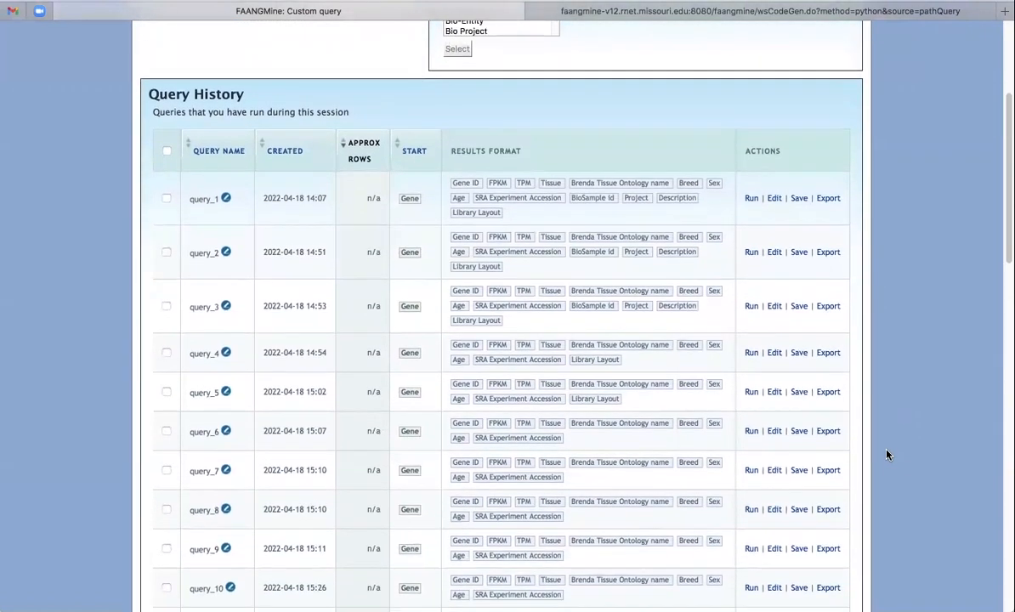
{"action": "scroll", "coordinate": [888, 401], "scroll_direction": "down", "scroll_amount": 5}
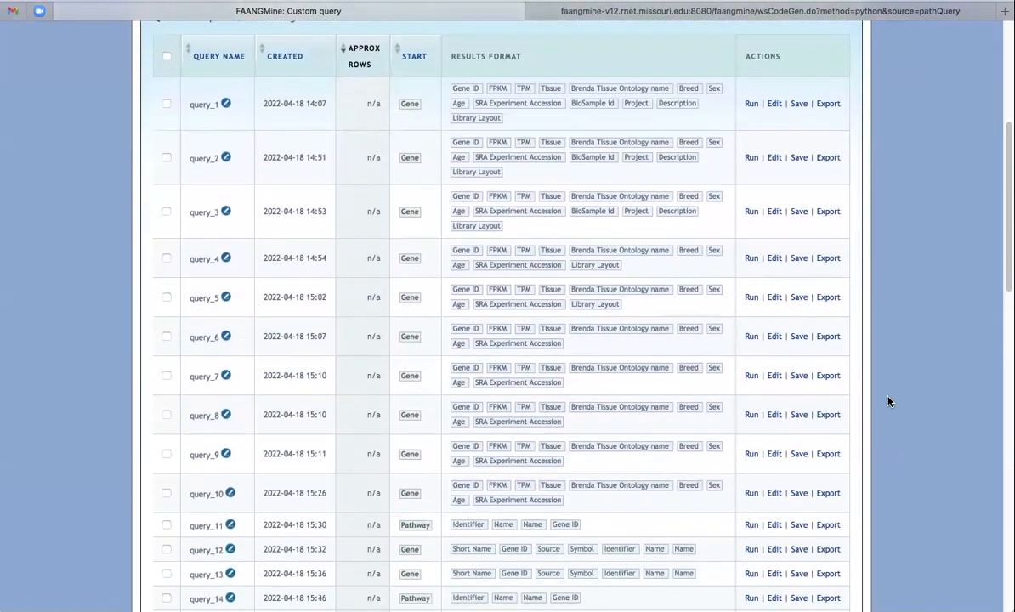
{"action": "scroll", "coordinate": [683, 340], "scroll_direction": "up", "scroll_amount": 10}
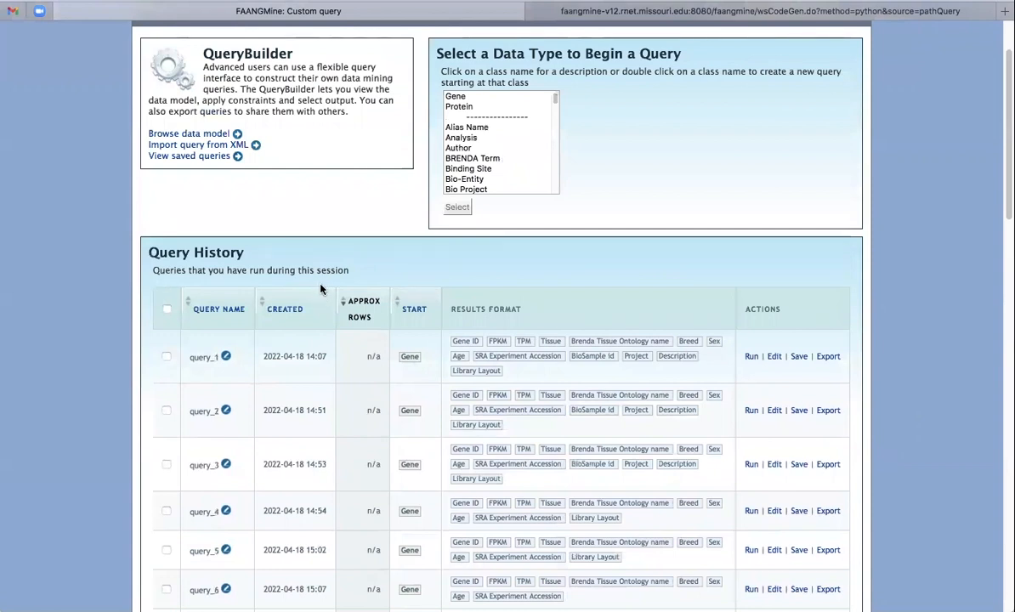
{"action": "scroll", "coordinate": [525, 283], "scroll_direction": "up", "scroll_amount": 2}
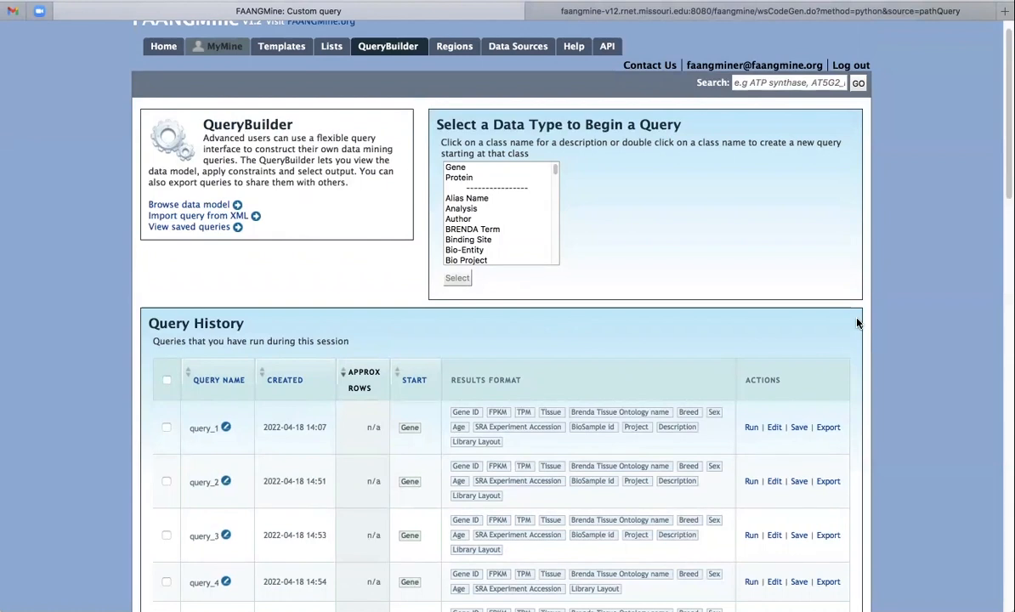
{"action": "scroll", "coordinate": [794, 333], "scroll_direction": "up", "scroll_amount": 1}
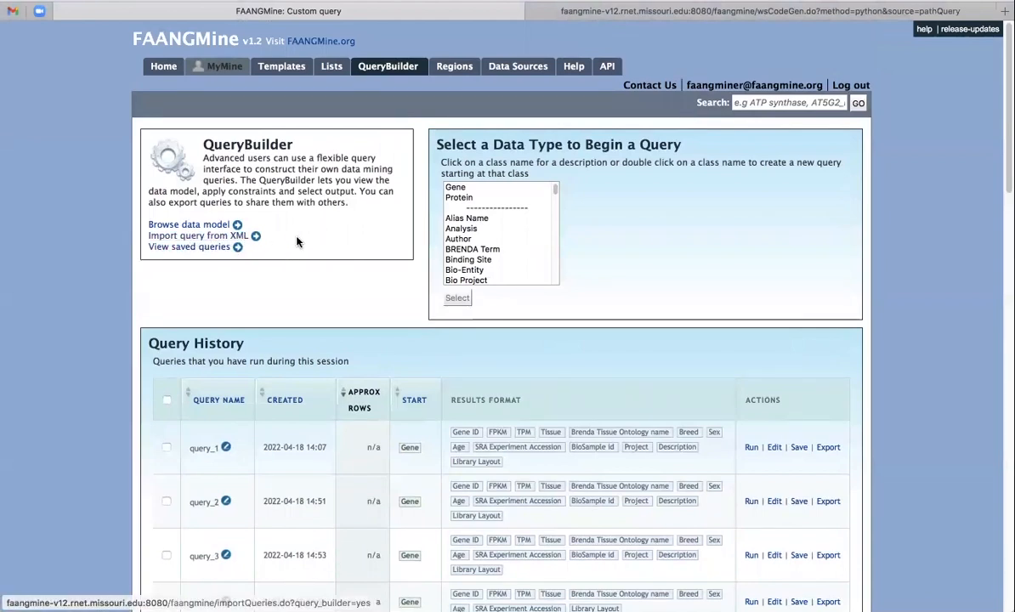
- Import the previously exported gene expression query by pasting its XML and submitting it
{"action": "left_click", "coordinate": [180, 238]}
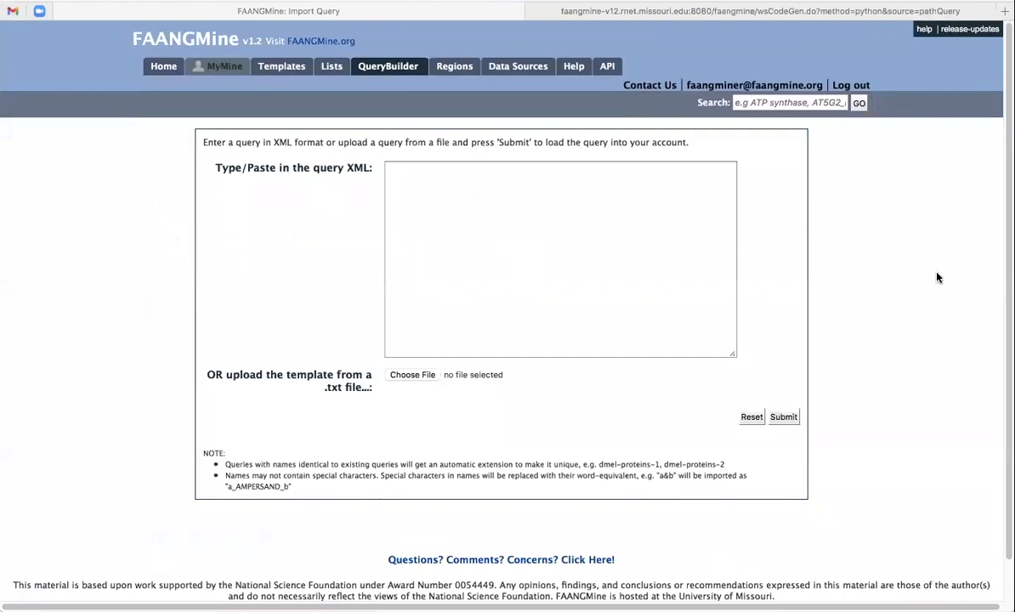
{"action": "left_click", "coordinate": [450, 207]}
{"action": "type", "text": "<query name=\"\" model=\"genomic\" view=\"Gene.primaryIdentifier Gene.expressionValues.FPKM Gene.expressionValues.TPM Gene.expressionValues.sraMetadata.libraryLayout Gene.expressionValues.sraMetadata.tissue Gene.expressionValues.sraMetadata.btoName Gene.expressionValues.sraMetadata.breed Gene.expressionValues.sraMetadata.sex Gene.expressionValues.sraMetadata.age Gene.expressionValues.sraMetadata.experiment\" longDescription=\"Given a gene id, retrieve gene expression values. Optionally constrain by expression level, Brenda Tissue Ontology name, SRA Experiment id, BioSample id, or to FAANG data only. Constraining by organism may speed up the search. However, adding too many constraints simultaneously may result in no output. \" sortOrder=\"Gene.expressionValues.FPKM desc\" constraintLogic=\"A and F and H\">   <constraint path=\"Gene.primaryIdentifier\" code=\"A\" op=\"=\" value=\"326601\"/>   <constraint path=\"Gene.organism.shortName\" code=\"H\" op=\"=\" value=\"B. taurus\"/>   <constraint path=\"Gene.expressionValues.FPKM\" code=\"F\" op=\"&gt;\" value=\"10\"/> </query>"}
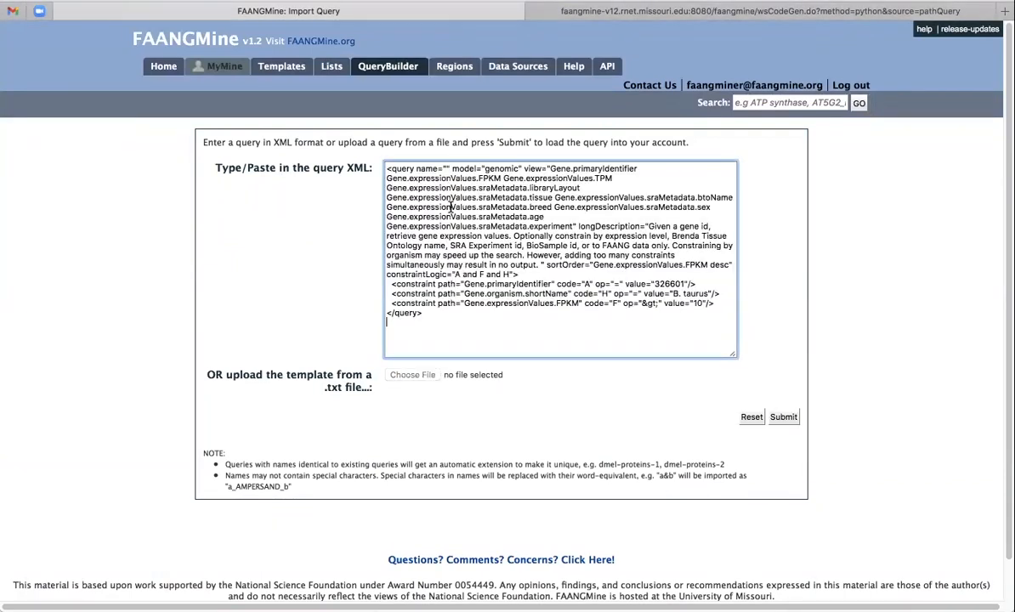
{"action": "left_click", "coordinate": [783, 418]}
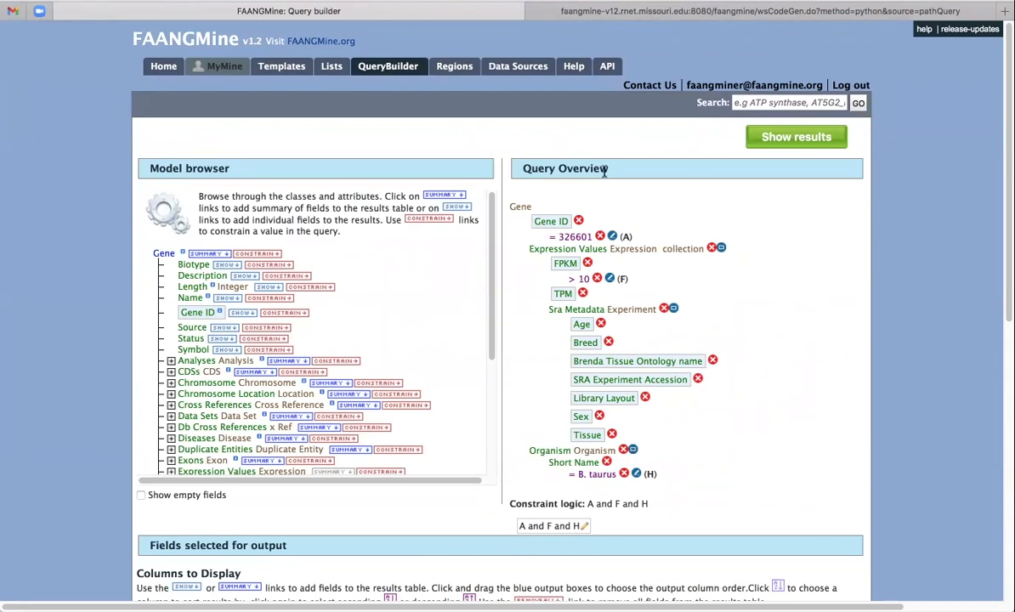
- Return to the QueryBuilder start page and begin a new query with Pathway as the data type
{"action": "left_click", "coordinate": [385, 68]}
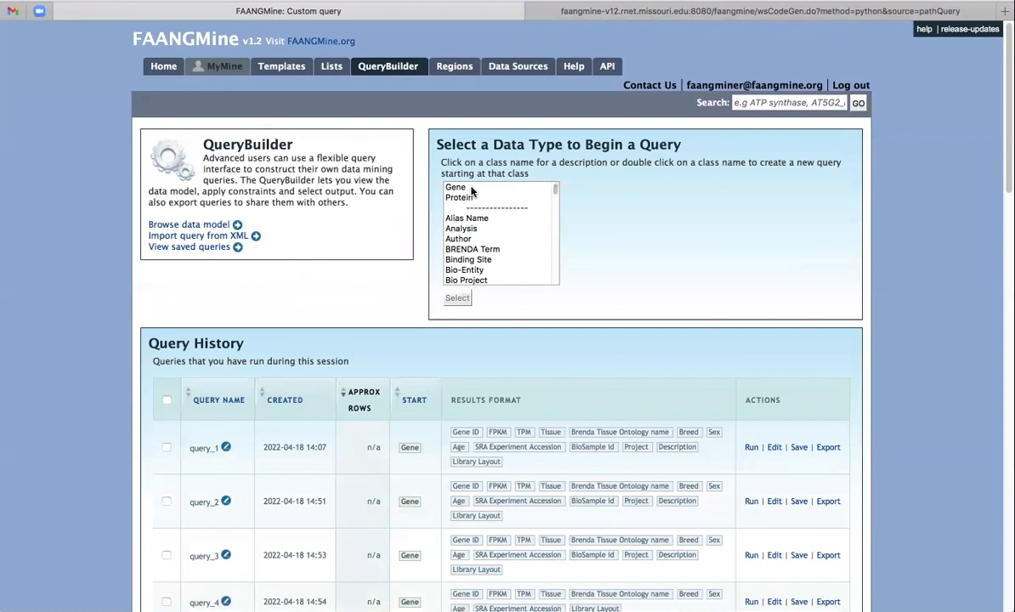
{"action": "scroll", "coordinate": [520, 229], "scroll_direction": "down", "scroll_amount": 3}
{"action": "scroll", "coordinate": [520, 231], "scroll_direction": "down", "scroll_amount": 4}
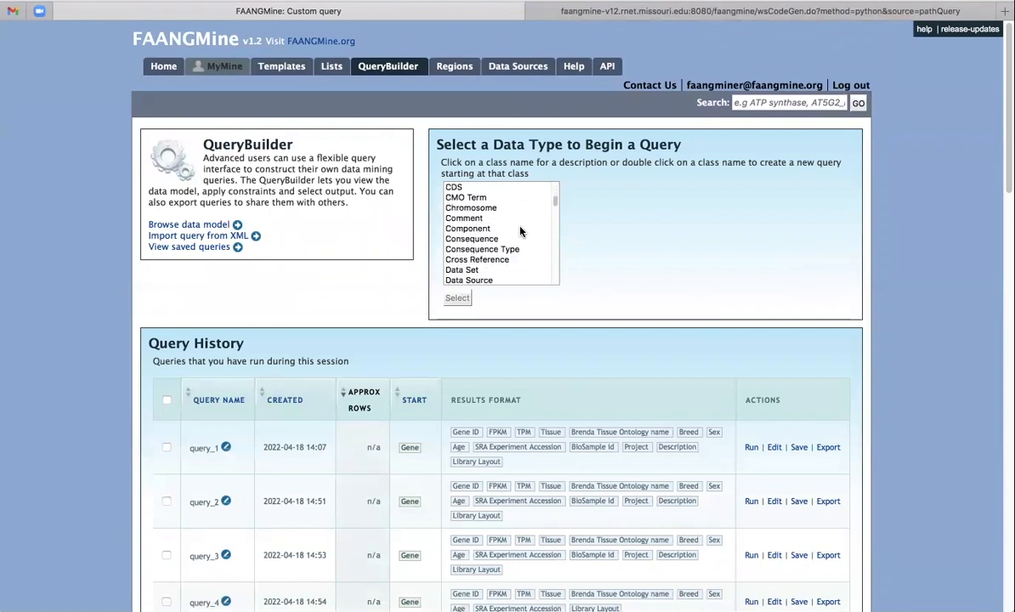
{"action": "scroll", "coordinate": [520, 231], "scroll_direction": "down", "scroll_amount": 5}
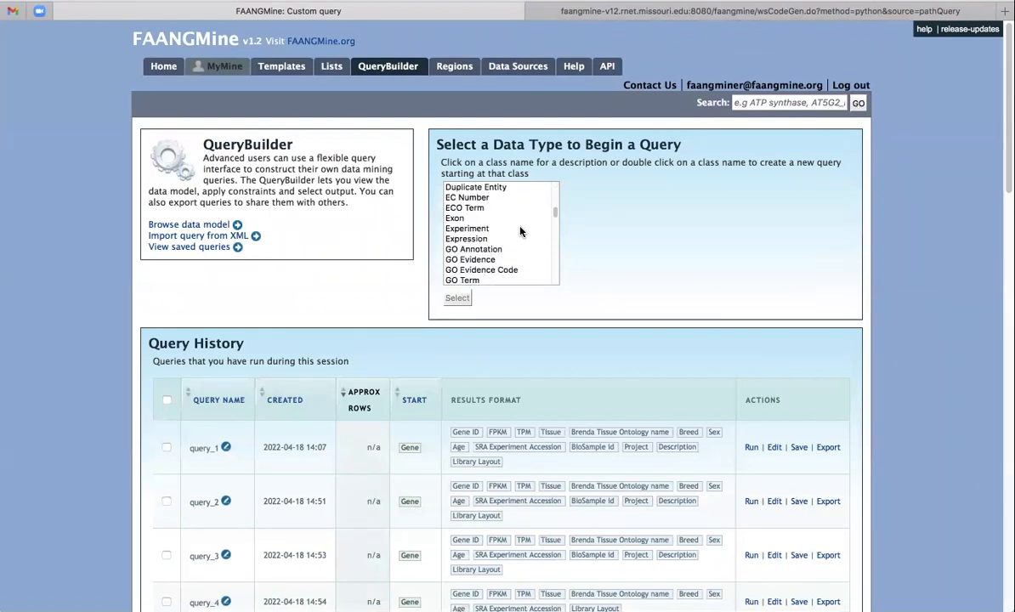
{"action": "scroll", "coordinate": [522, 234], "scroll_direction": "down", "scroll_amount": 5}
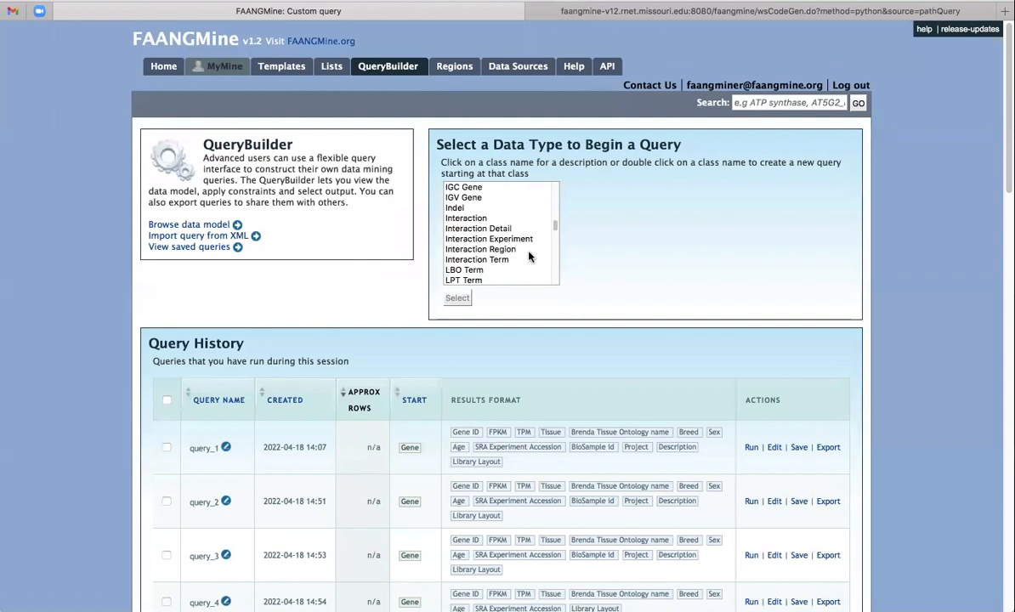
{"action": "scroll", "coordinate": [529, 256], "scroll_direction": "down", "scroll_amount": 5}
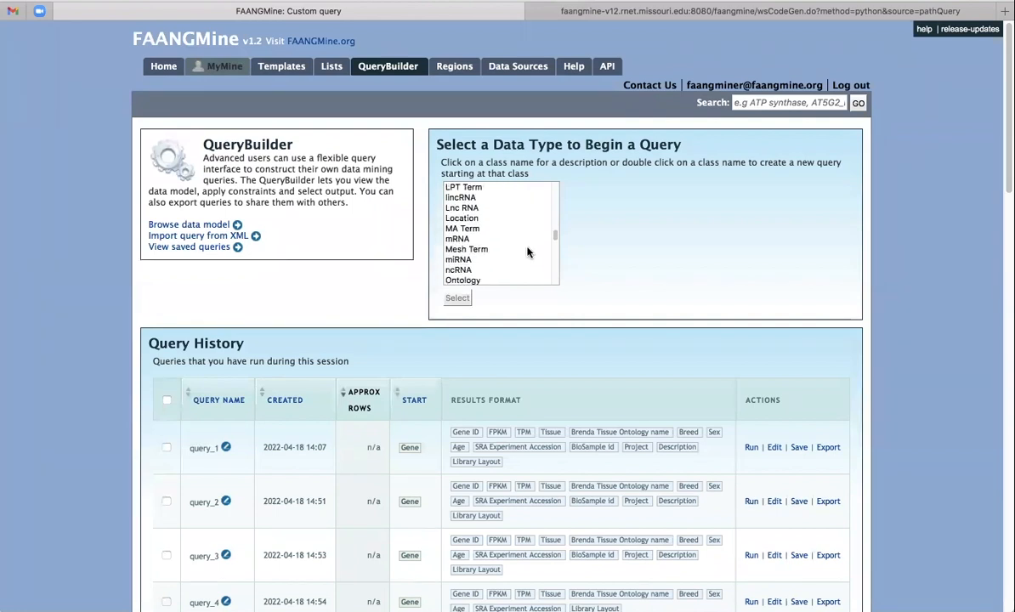
{"action": "scroll", "coordinate": [528, 252], "scroll_direction": "down", "scroll_amount": 6}
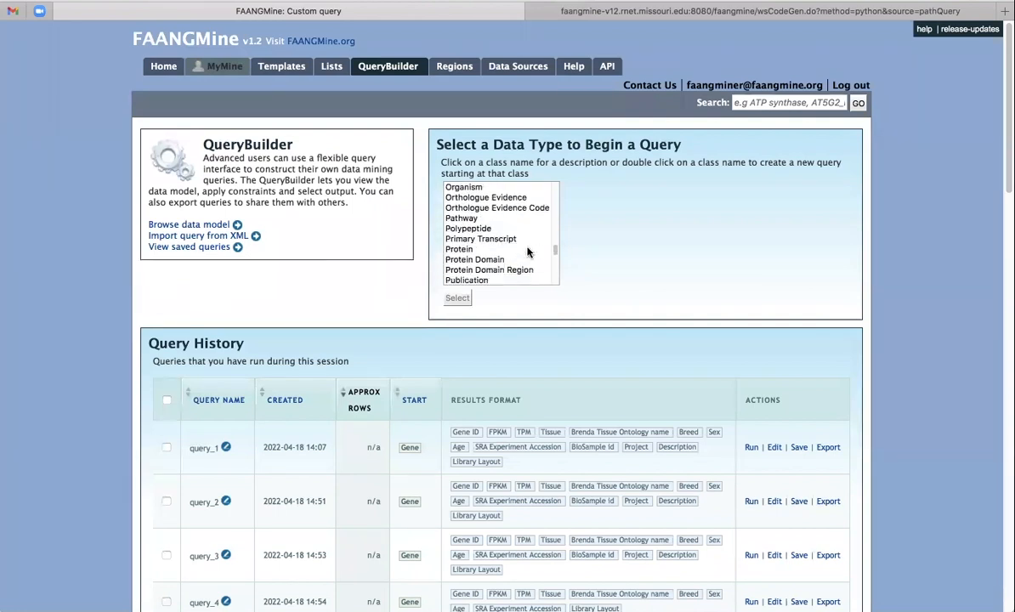
{"action": "scroll", "coordinate": [528, 251], "scroll_direction": "up", "scroll_amount": 2}
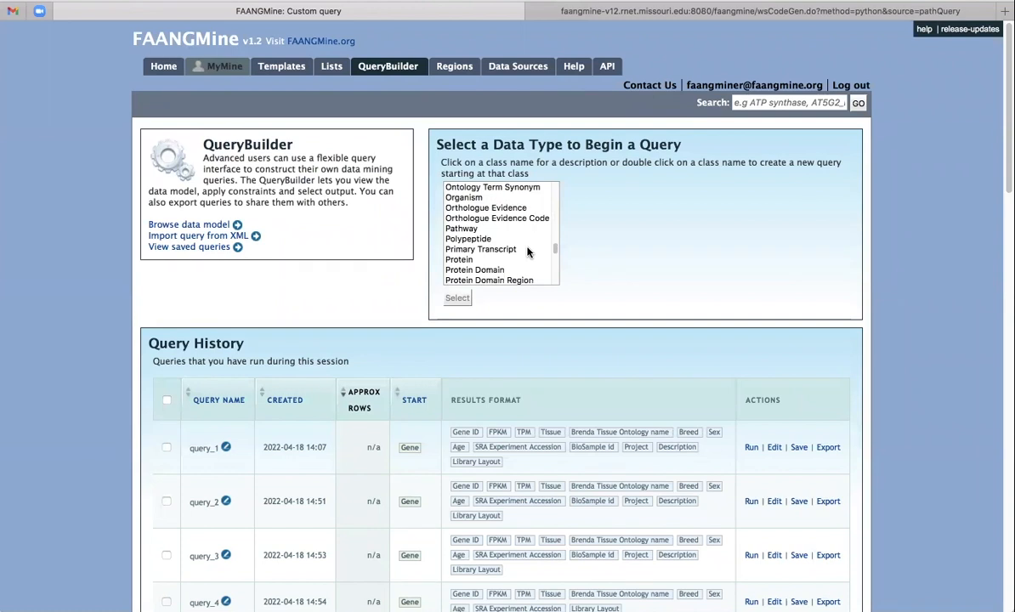
{"action": "left_click", "coordinate": [461, 228]}
{"action": "left_click", "coordinate": [457, 299]}
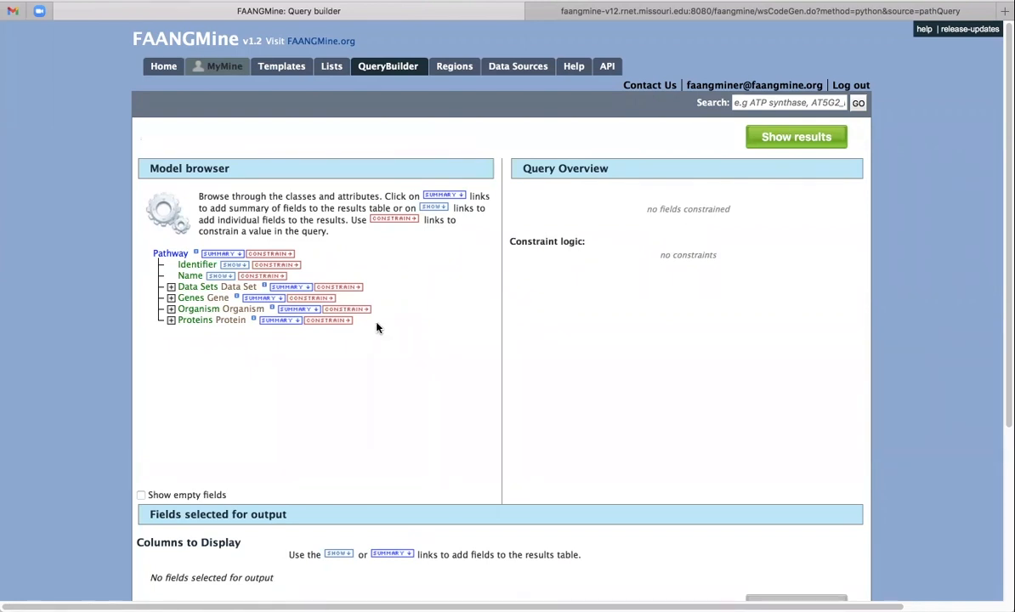
- Show the pathway's Identifier and Name in the output, and constrain its Name to CONTAINS insulin
{"action": "left_click", "coordinate": [234, 268]}
{"action": "left_click", "coordinate": [223, 287]}
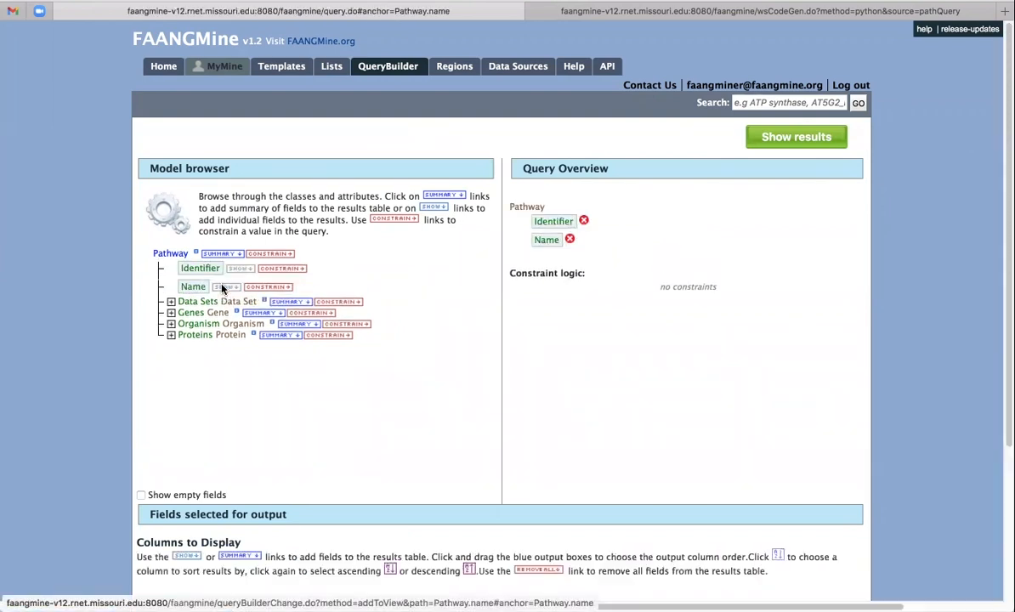
{"action": "left_click", "coordinate": [269, 289]}
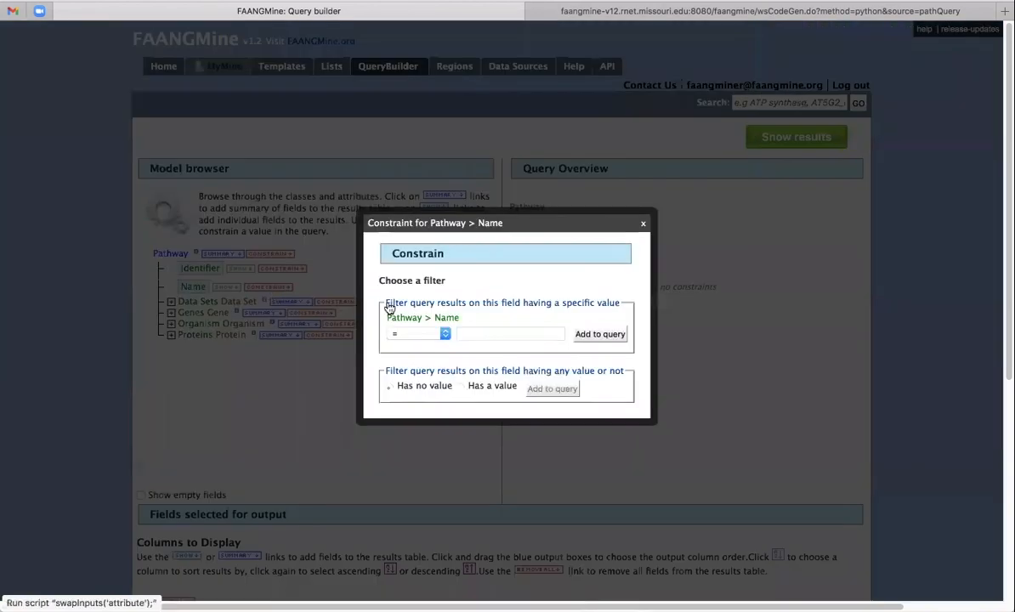
{"action": "left_click", "coordinate": [443, 335]}
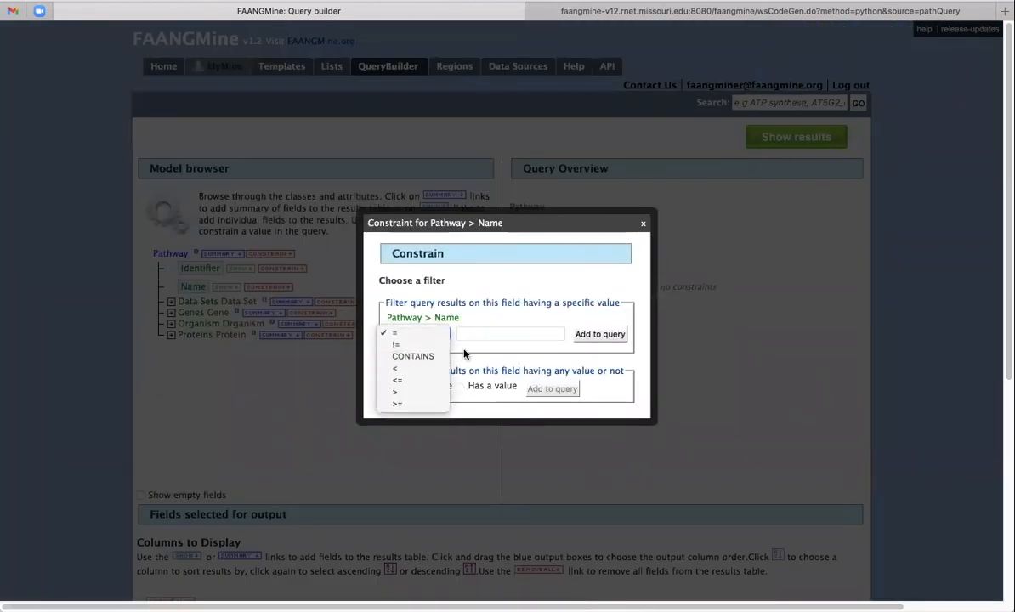
{"action": "left_click", "coordinate": [412, 357]}
{"action": "left_click", "coordinate": [477, 334]}
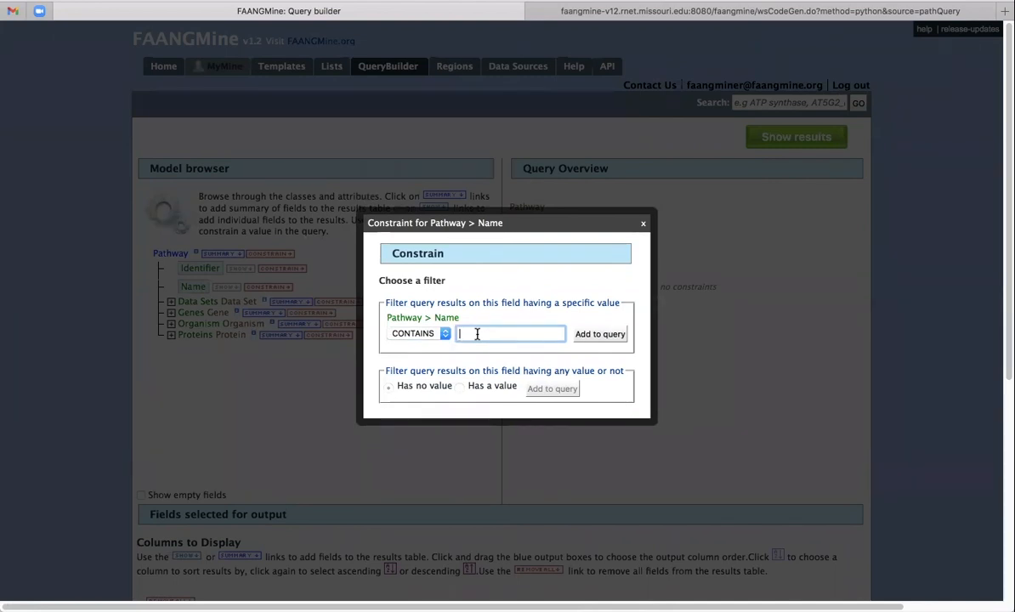
{"action": "type", "text": "insulin"}
{"action": "left_click", "coordinate": [600, 335]}
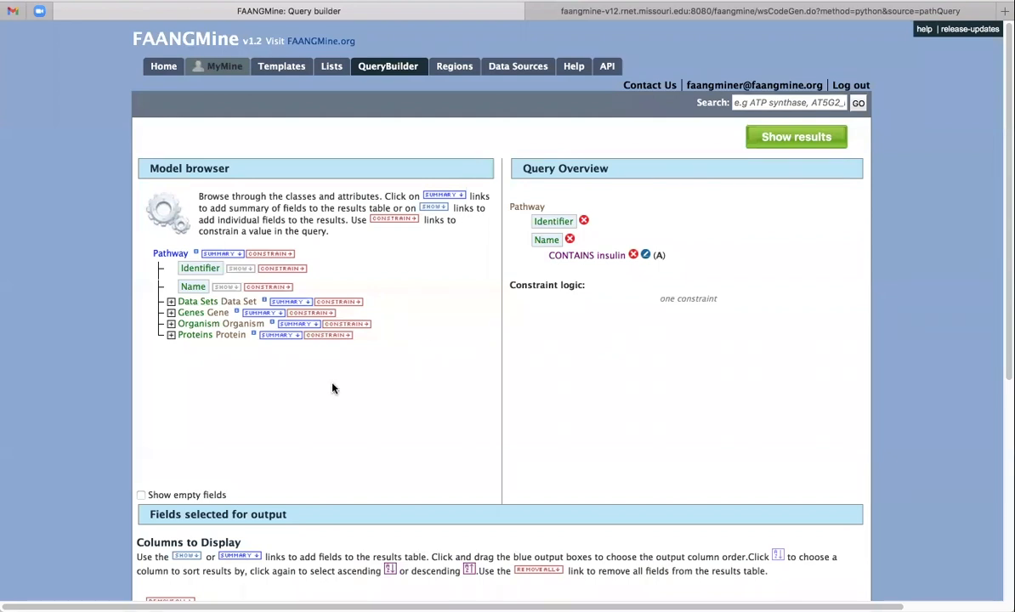
- Constrain the pathway's Organism Short Name to S. scrofa
{"action": "left_click", "coordinate": [171, 324]}
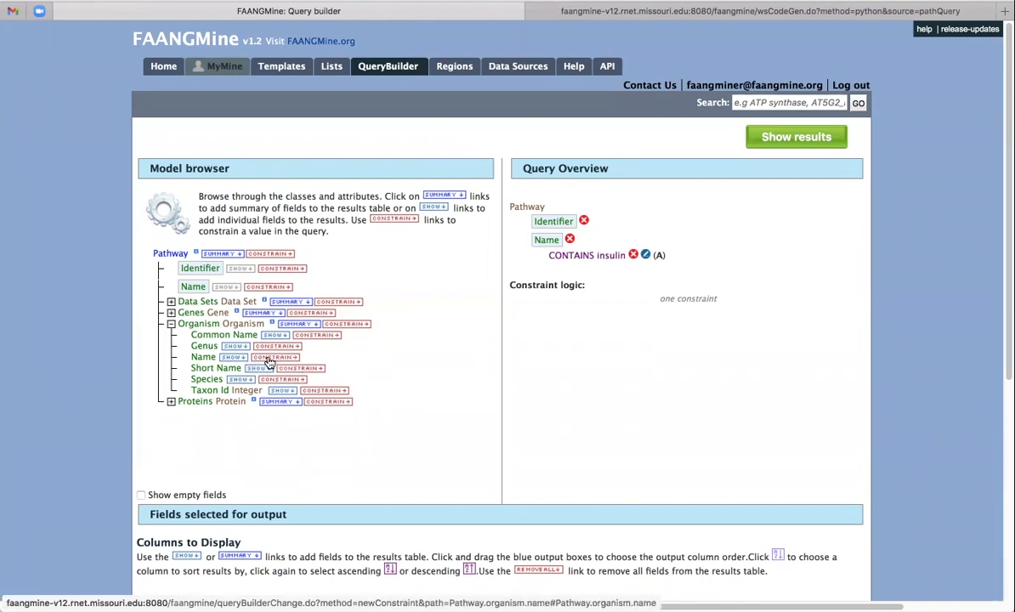
{"action": "left_click", "coordinate": [317, 374]}
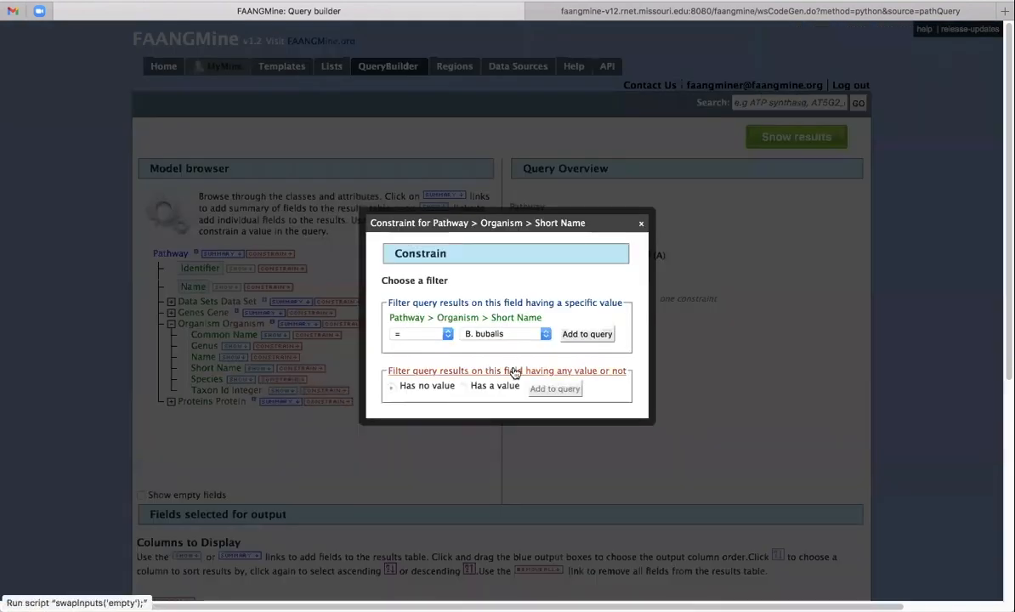
{"action": "left_click", "coordinate": [545, 337]}
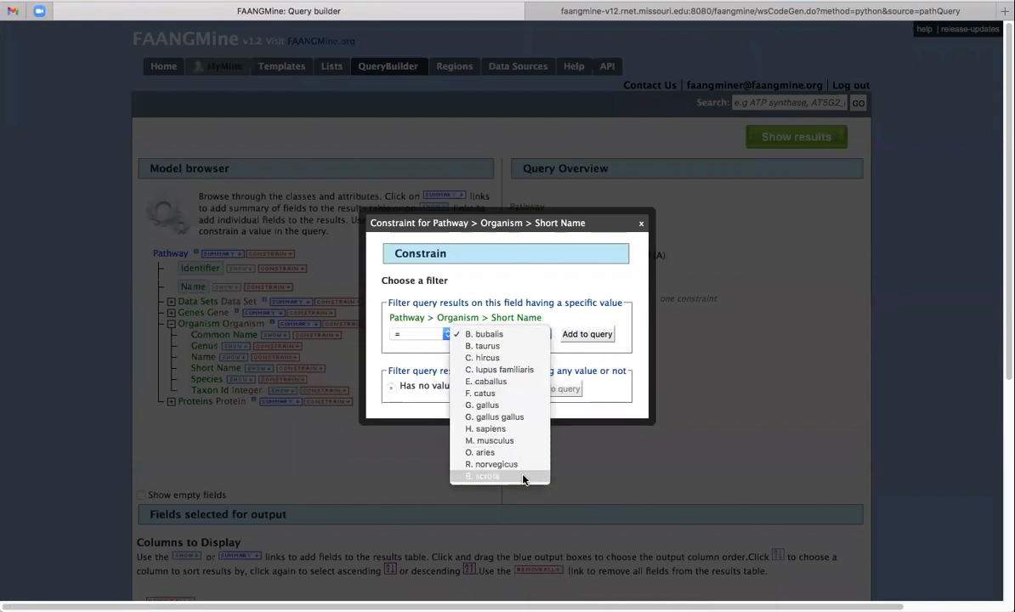
{"action": "left_click", "coordinate": [524, 476]}
{"action": "left_click", "coordinate": [581, 335]}
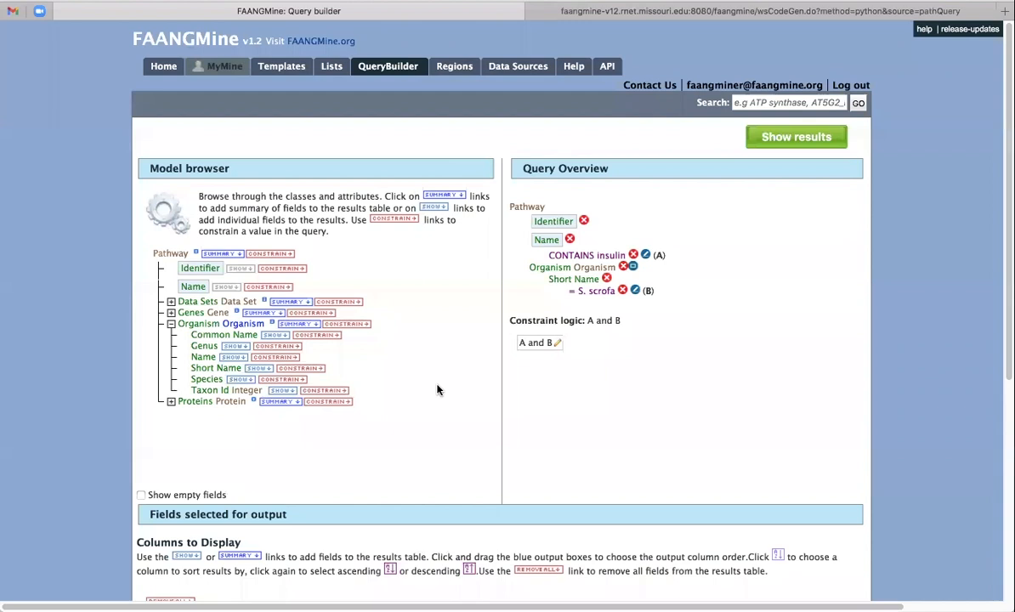
- Add the Name of the pathway's Data Sets to the query output
{"action": "left_click", "coordinate": [171, 302]}
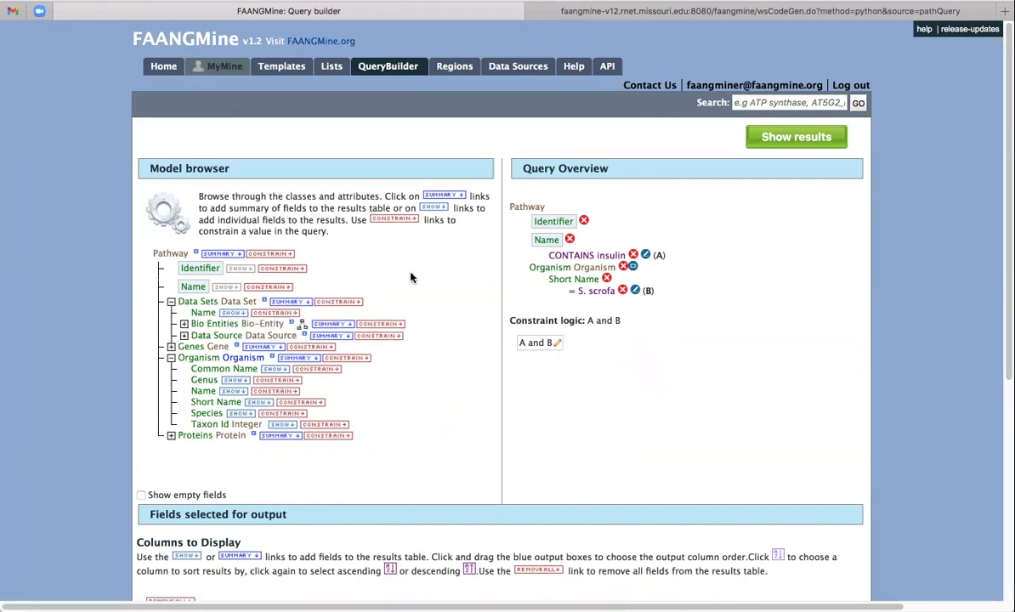
{"action": "left_click", "coordinate": [237, 313]}
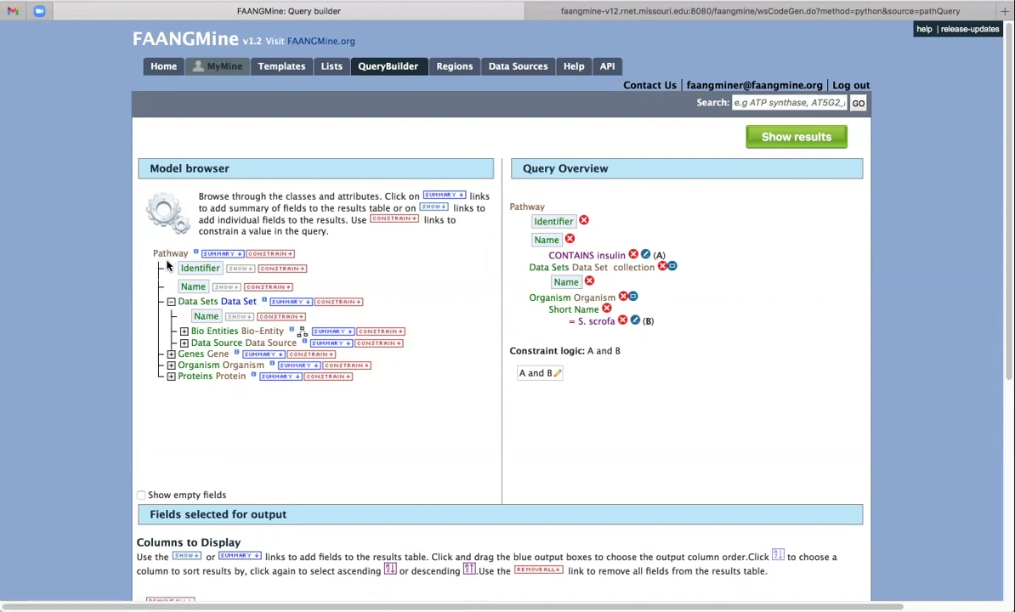
- Add the Gene ID of the pathway's Genes to the query output
{"action": "left_click", "coordinate": [171, 356]}
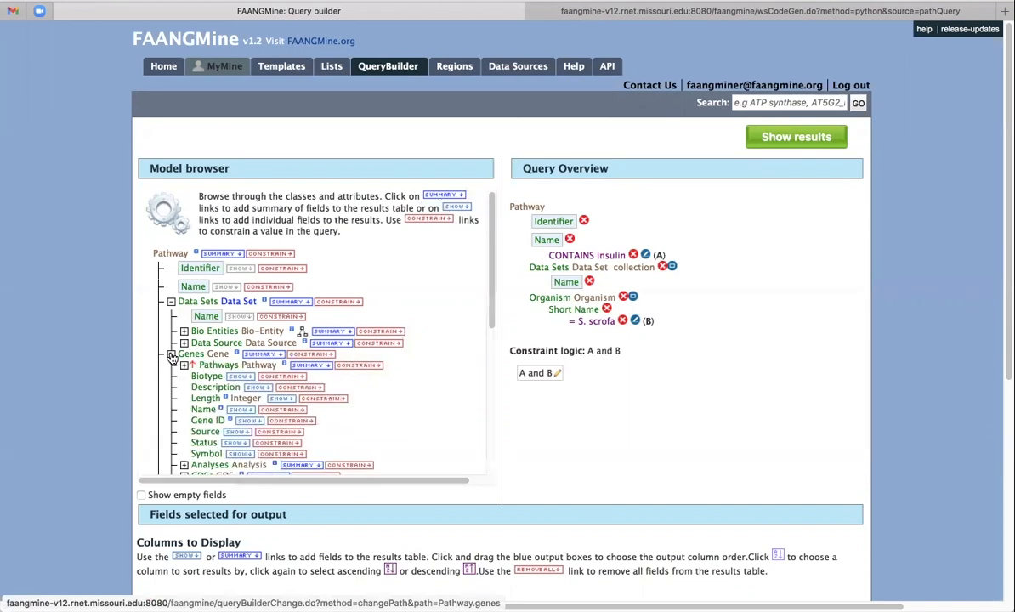
{"action": "scroll", "coordinate": [357, 396], "scroll_direction": "down", "scroll_amount": 3}
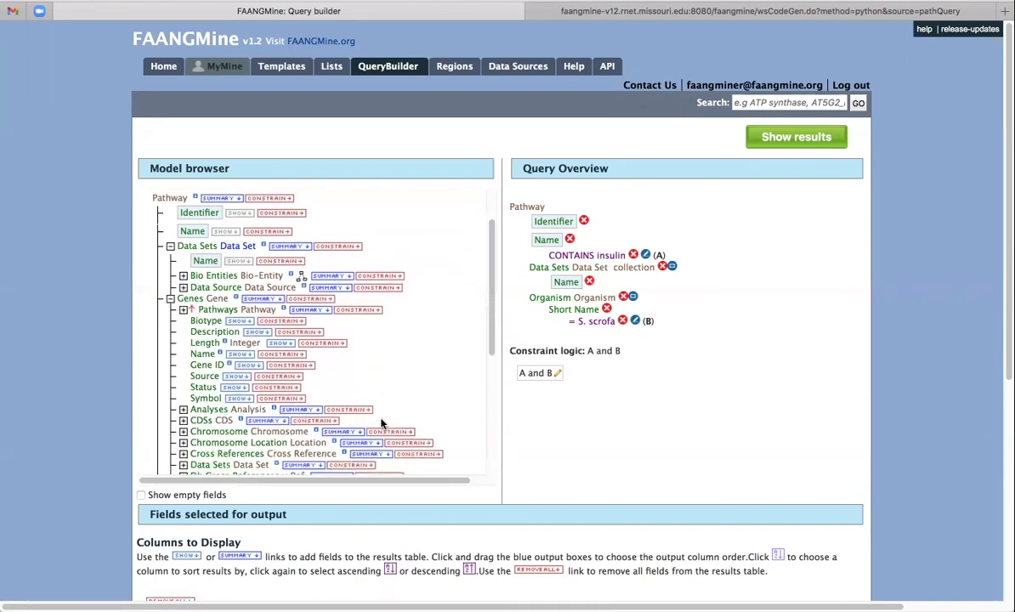
{"action": "scroll", "coordinate": [380, 366], "scroll_direction": "down", "scroll_amount": 2}
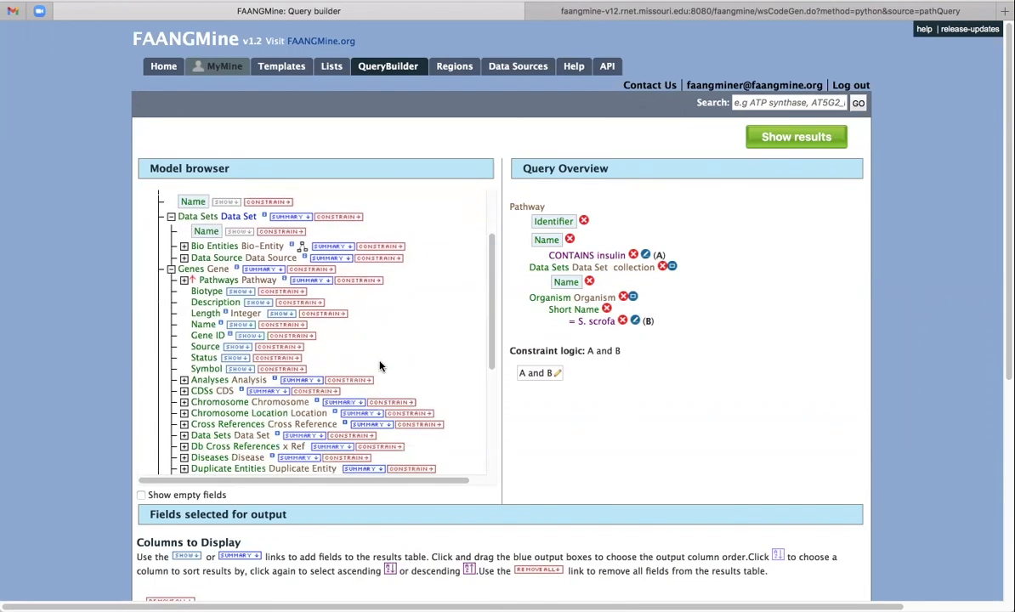
{"action": "left_click", "coordinate": [242, 339]}
- Examine the fields under Genes in the model browser, comparing the gene-level Data Sets with the pathway-level Data Sets
{"action": "scroll", "coordinate": [352, 353], "scroll_direction": "down", "scroll_amount": 3}
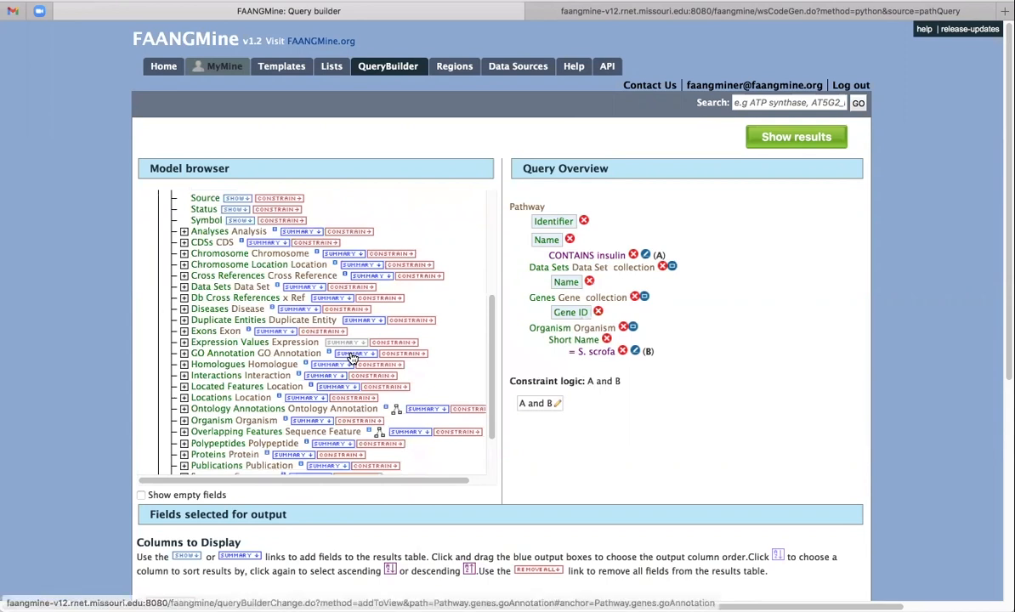
{"action": "scroll", "coordinate": [349, 332], "scroll_direction": "up", "scroll_amount": 5}
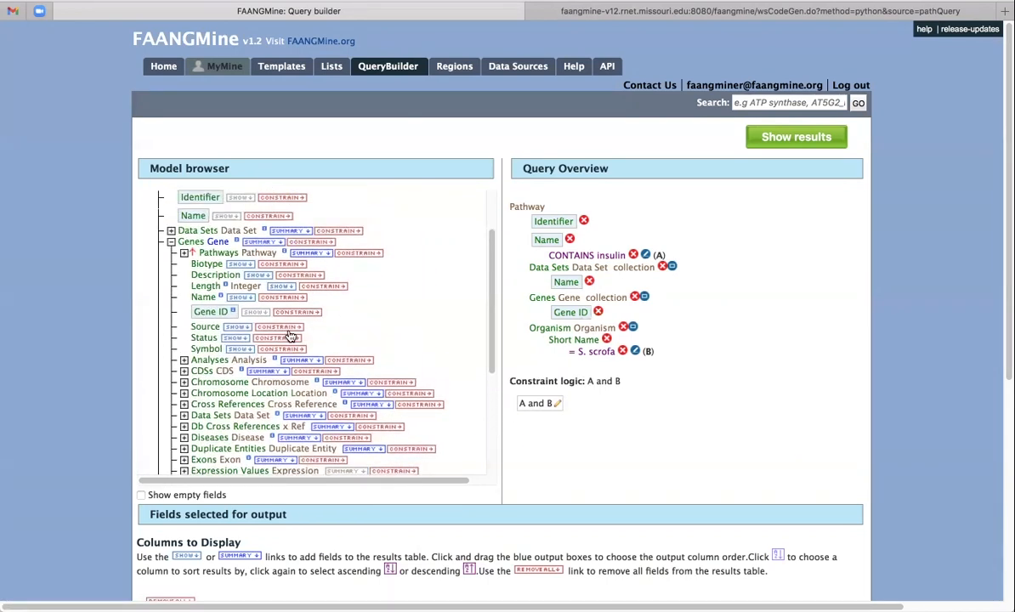
{"action": "scroll", "coordinate": [324, 328], "scroll_direction": "down", "scroll_amount": 1}
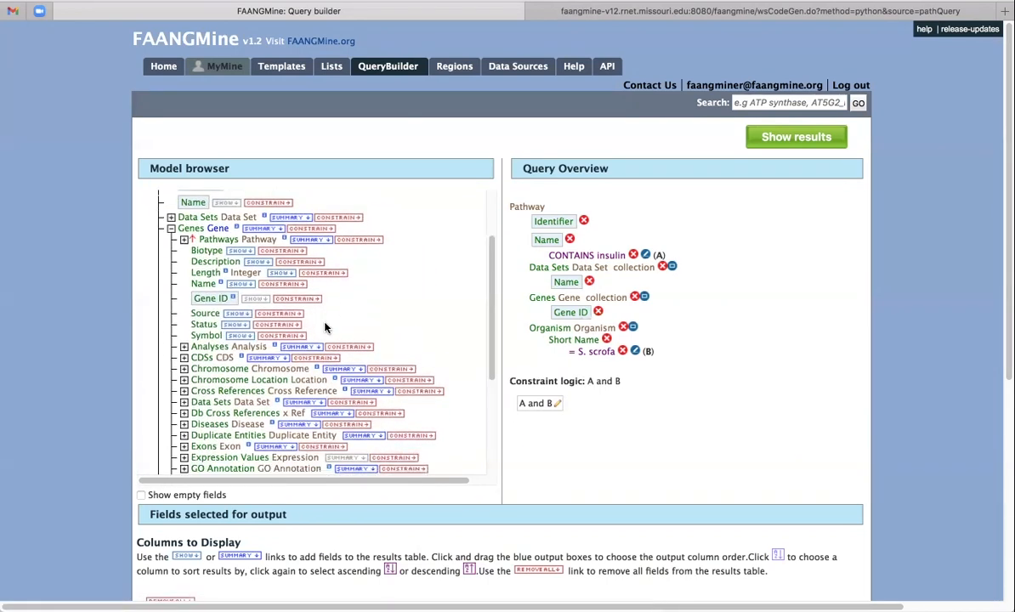
{"action": "left_click", "coordinate": [183, 404]}
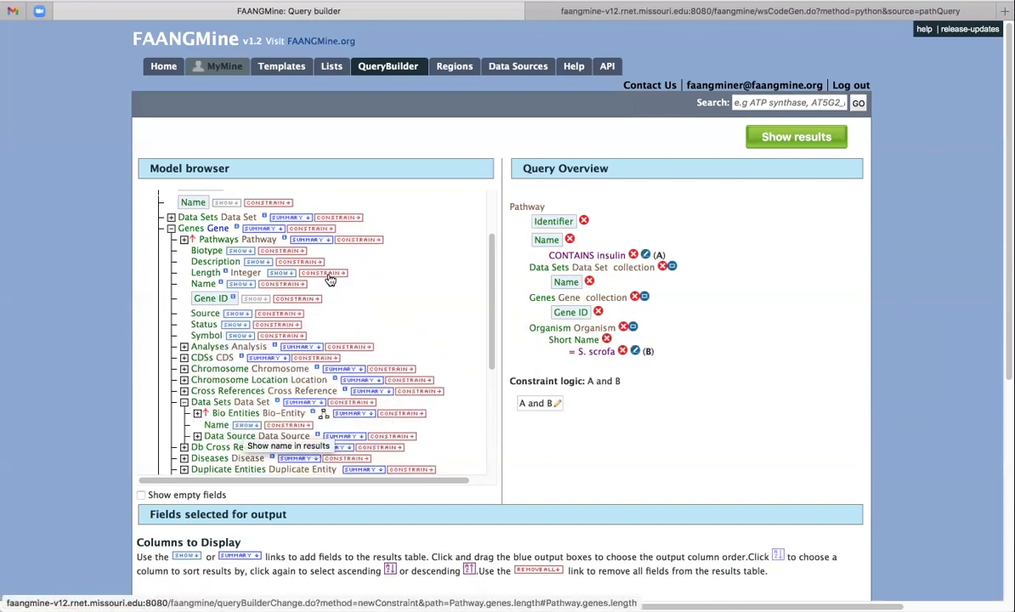
{"action": "scroll", "coordinate": [280, 269], "scroll_direction": "up", "scroll_amount": 3}
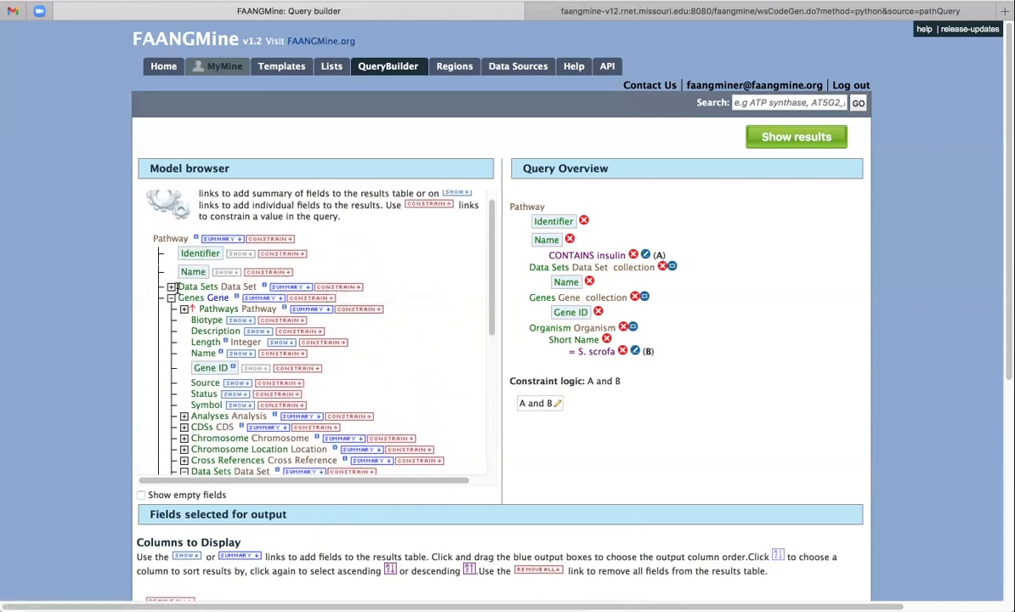
{"action": "left_click", "coordinate": [171, 286]}
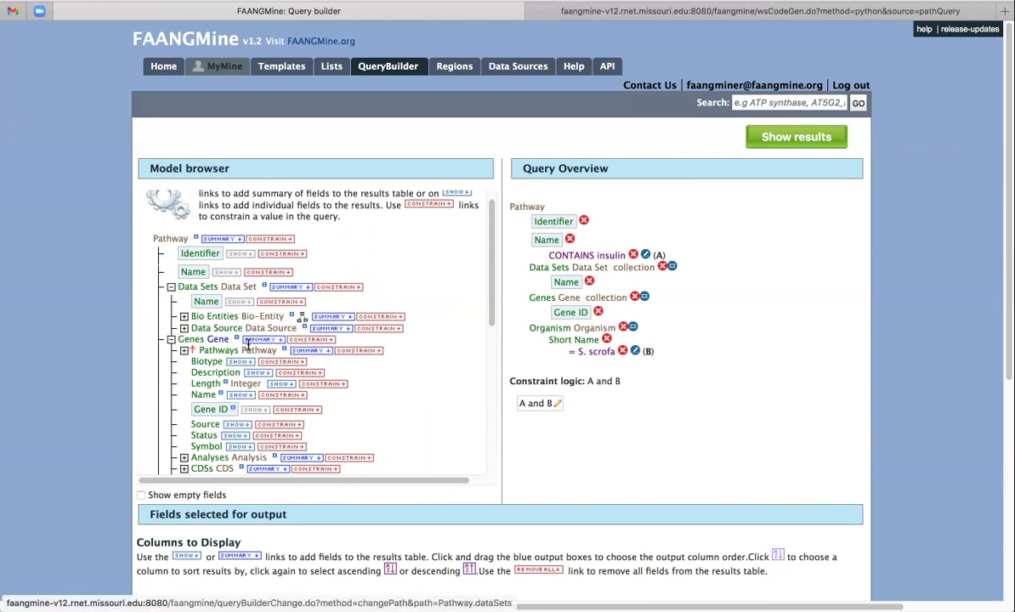
{"action": "scroll", "coordinate": [247, 358], "scroll_direction": "down", "scroll_amount": 3}
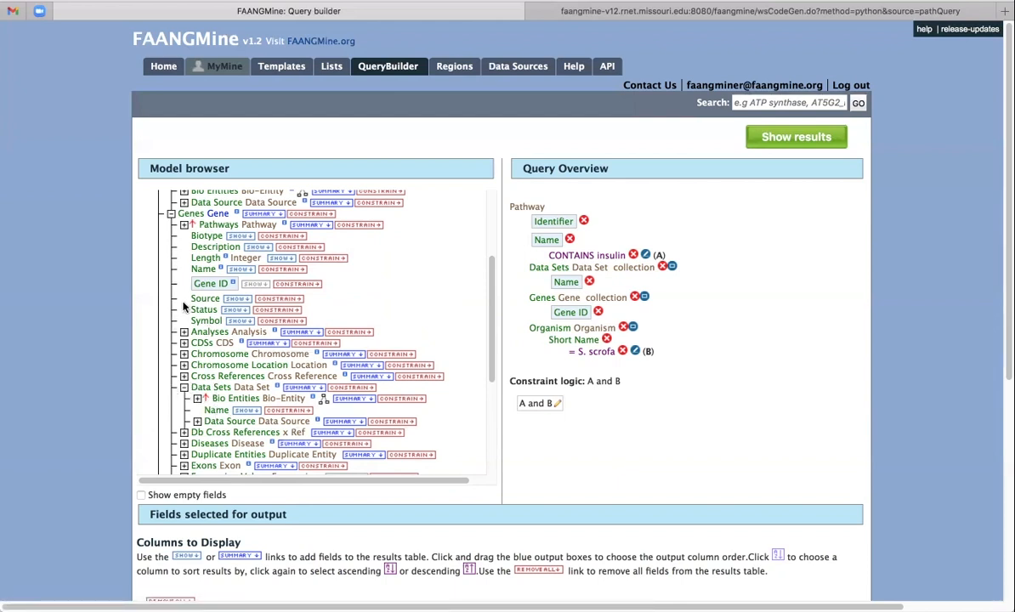
{"action": "scroll", "coordinate": [236, 364], "scroll_direction": "down", "scroll_amount": 1}
{"action": "scroll", "coordinate": [270, 349], "scroll_direction": "down", "scroll_amount": 1}
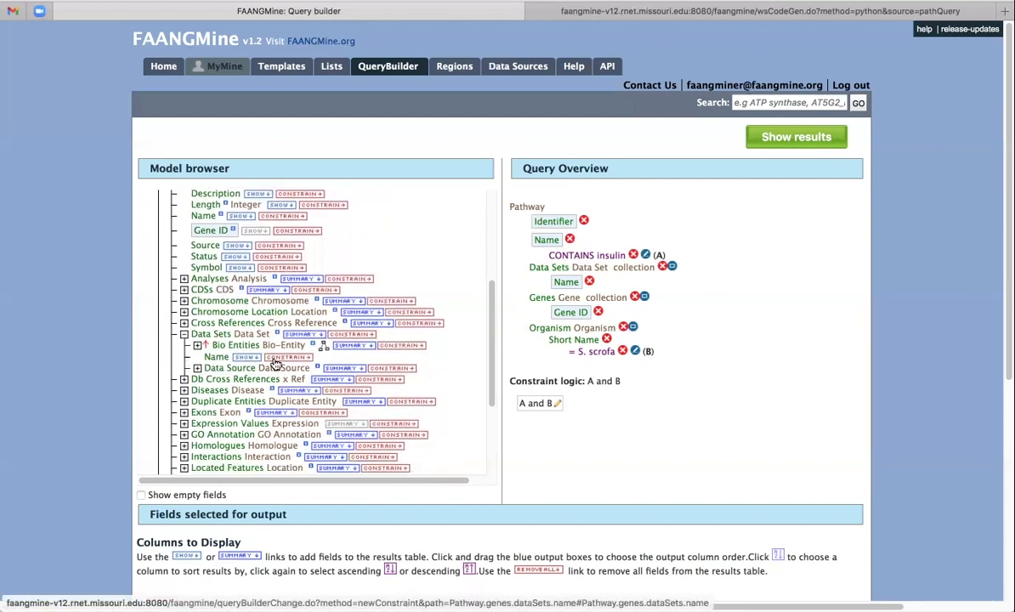
{"action": "scroll", "coordinate": [265, 371], "scroll_direction": "down", "scroll_amount": 1}
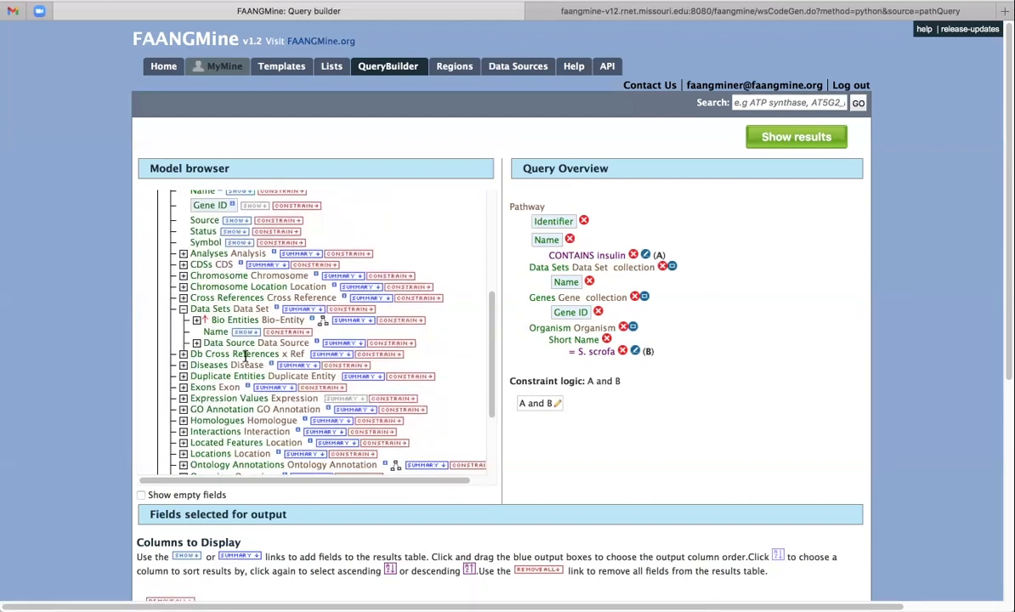
{"action": "scroll", "coordinate": [238, 400], "scroll_direction": "down", "scroll_amount": 1}
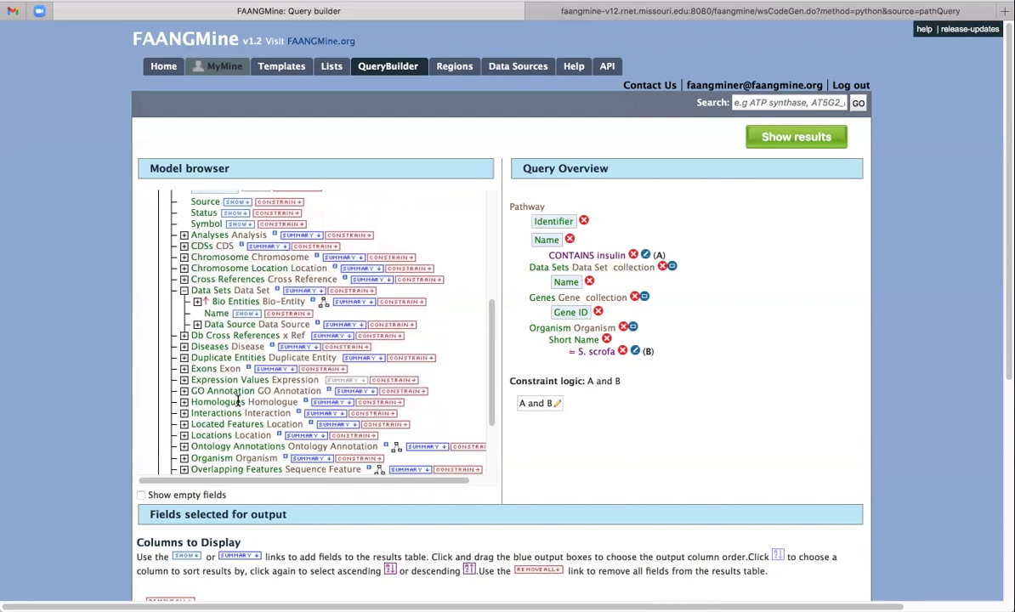
{"action": "scroll", "coordinate": [213, 352], "scroll_direction": "down", "scroll_amount": 1}
{"action": "scroll", "coordinate": [208, 349], "scroll_direction": "down", "scroll_amount": 1}
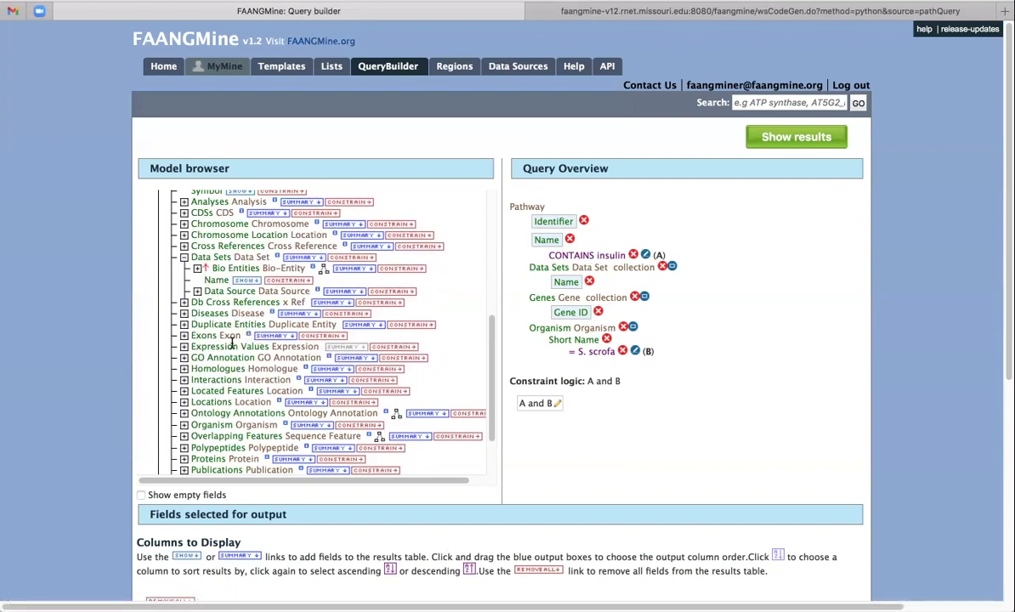
{"action": "scroll", "coordinate": [348, 294], "scroll_direction": "up", "scroll_amount": 3}
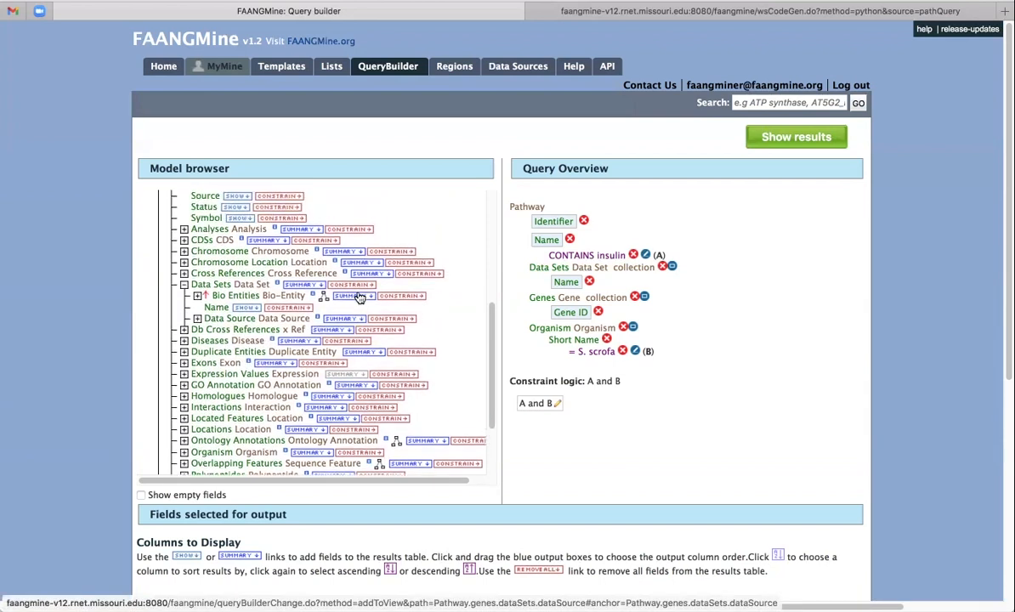
{"action": "scroll", "coordinate": [358, 295], "scroll_direction": "up", "scroll_amount": 6}
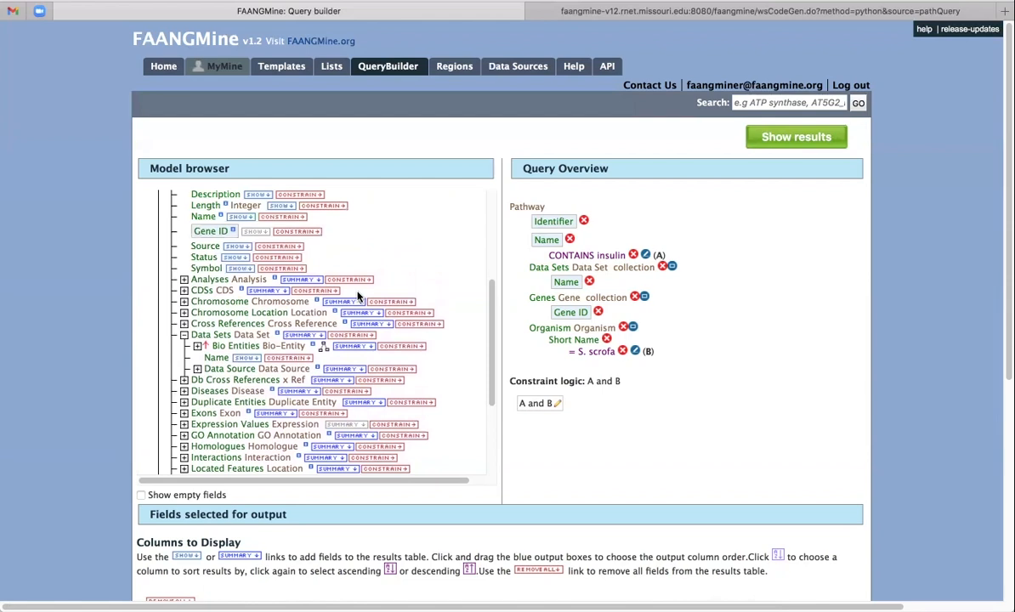
{"action": "scroll", "coordinate": [358, 295], "scroll_direction": "up", "scroll_amount": 7}
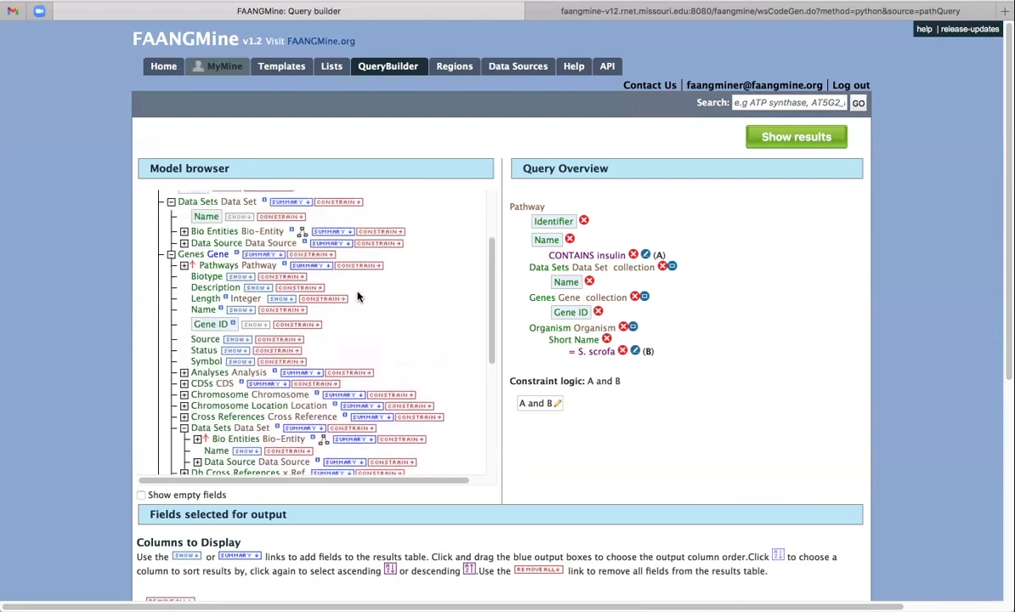
{"action": "scroll", "coordinate": [358, 295], "scroll_direction": "up", "scroll_amount": 4}
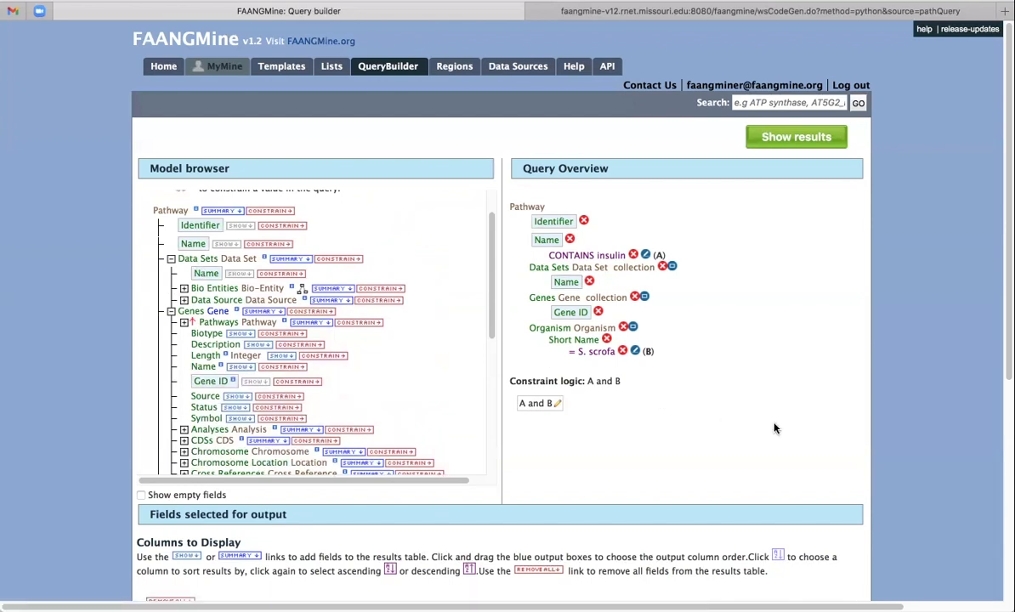
- Check the columns selected for output and run the pathway query
{"action": "scroll", "coordinate": [775, 428], "scroll_direction": "down", "scroll_amount": 2}
{"action": "scroll", "coordinate": [775, 428], "scroll_direction": "down", "scroll_amount": 5}
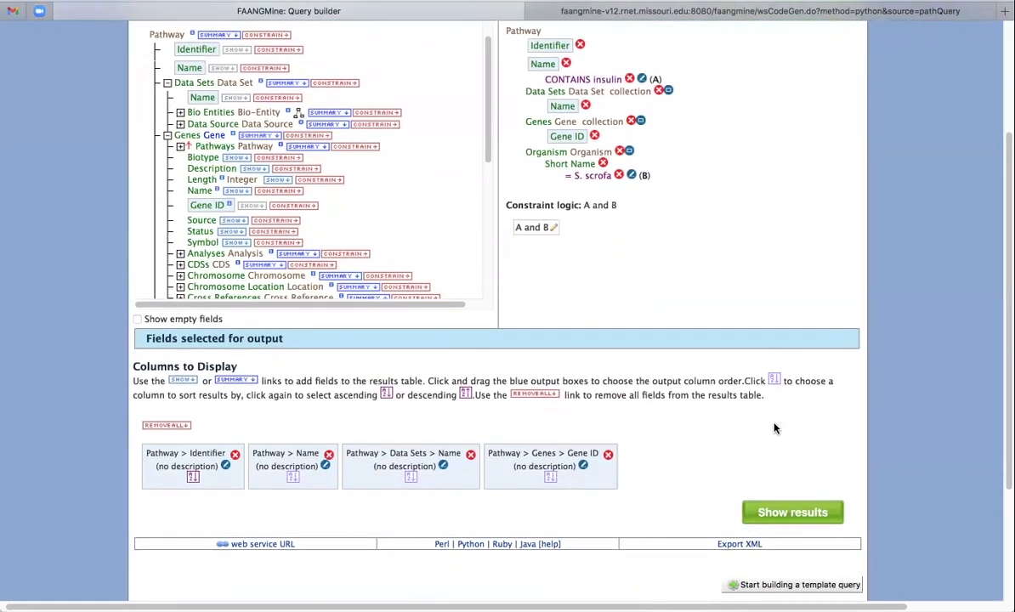
{"action": "scroll", "coordinate": [775, 428], "scroll_direction": "down", "scroll_amount": 1}
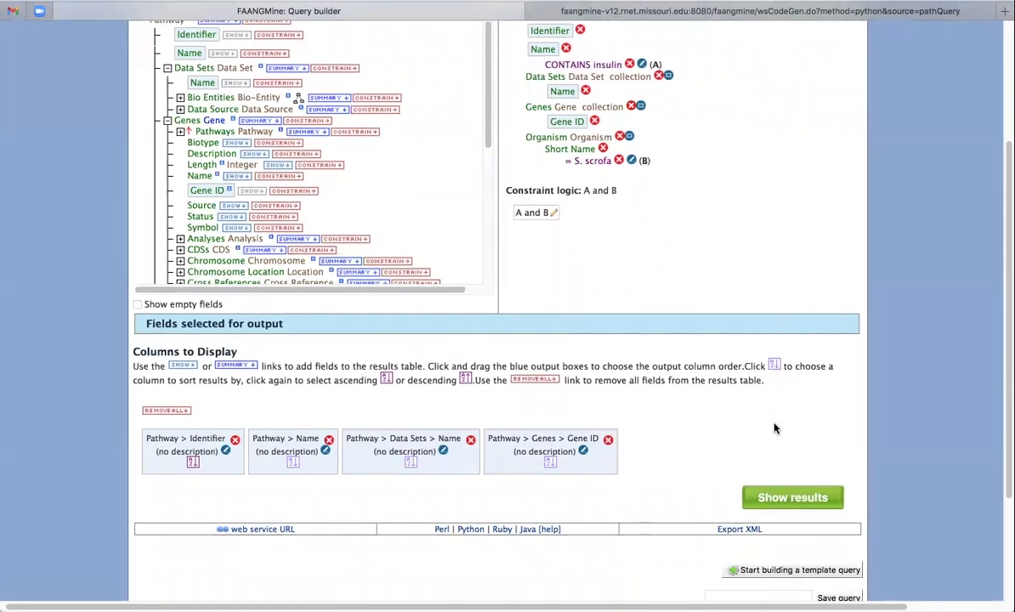
{"action": "scroll", "coordinate": [776, 404], "scroll_direction": "up", "scroll_amount": 6}
{"action": "scroll", "coordinate": [776, 405], "scroll_direction": "down", "scroll_amount": 5}
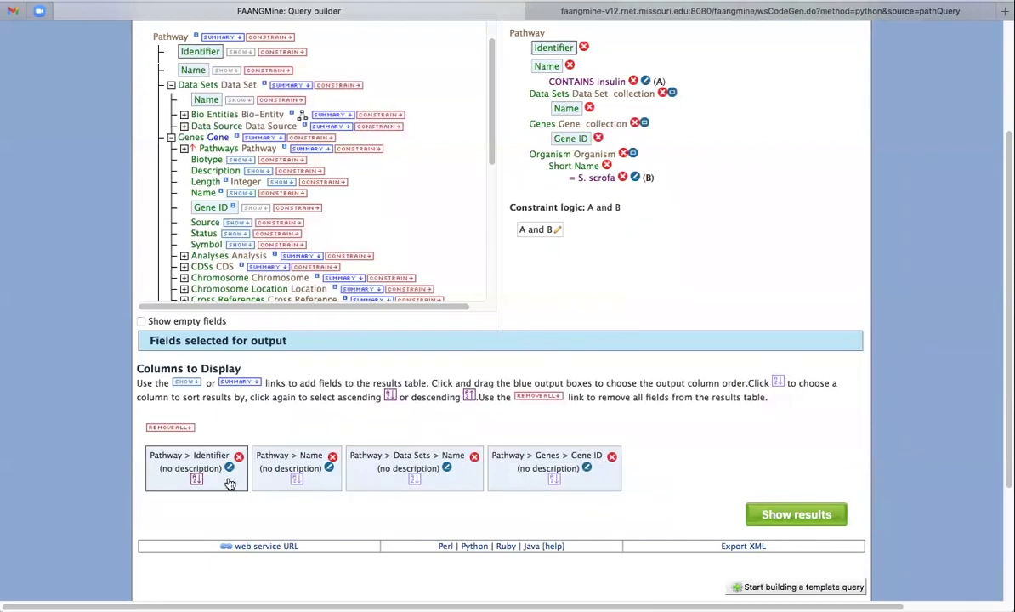
{"action": "scroll", "coordinate": [544, 498], "scroll_direction": "down", "scroll_amount": 1}
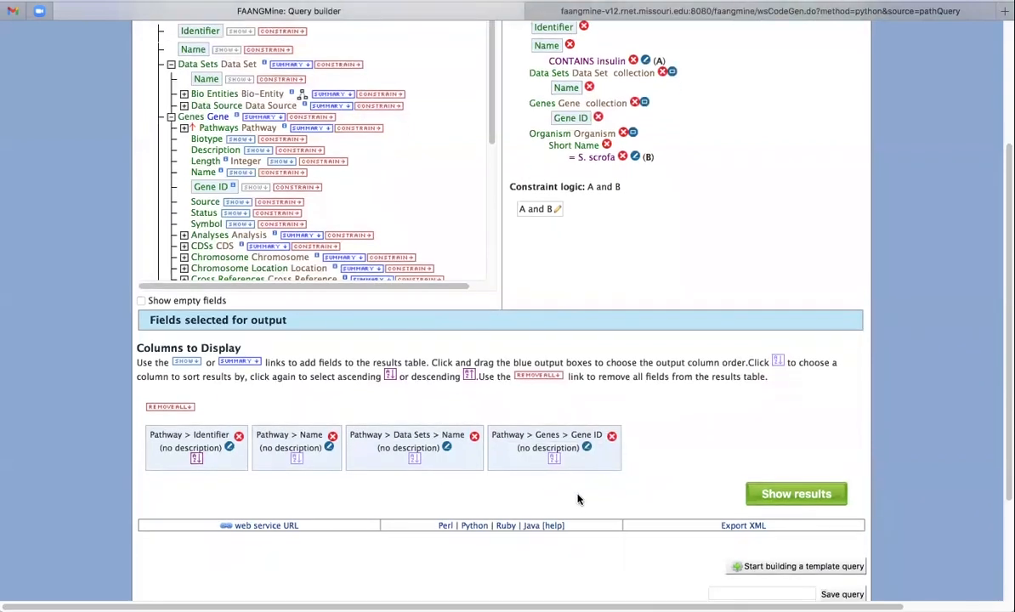
{"action": "left_click", "coordinate": [795, 497]}
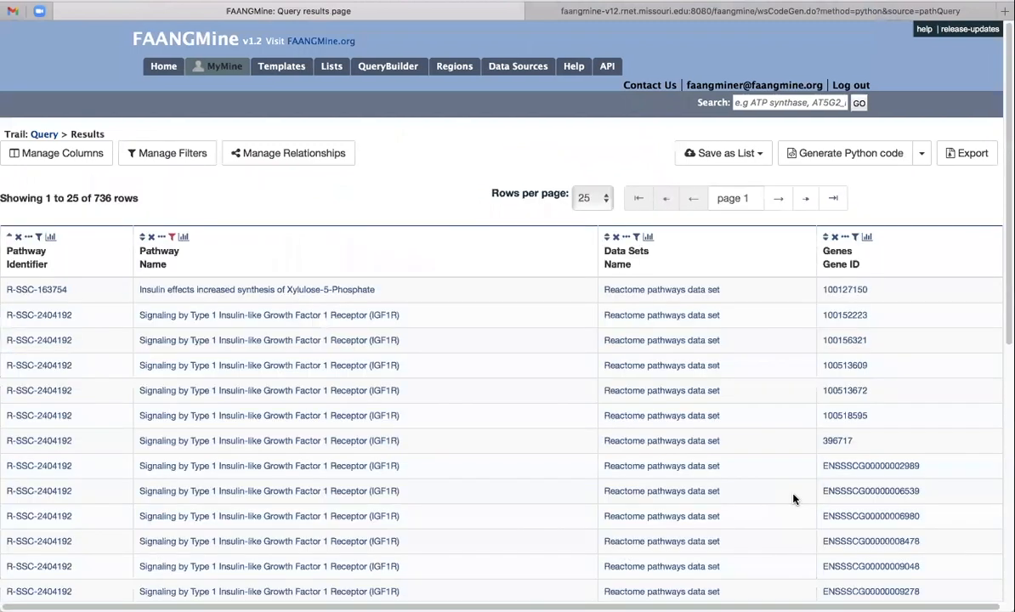
- View the column summary of the Data Sets Name column in the results, and close it
{"action": "scroll", "coordinate": [793, 499], "scroll_direction": "down", "scroll_amount": 1}
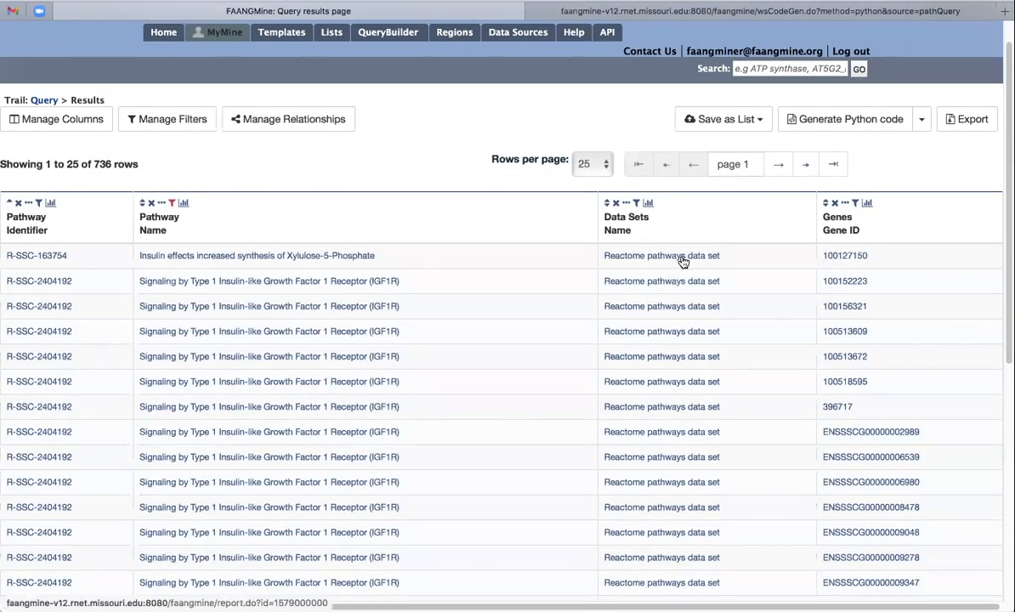
{"action": "left_click", "coordinate": [649, 204]}
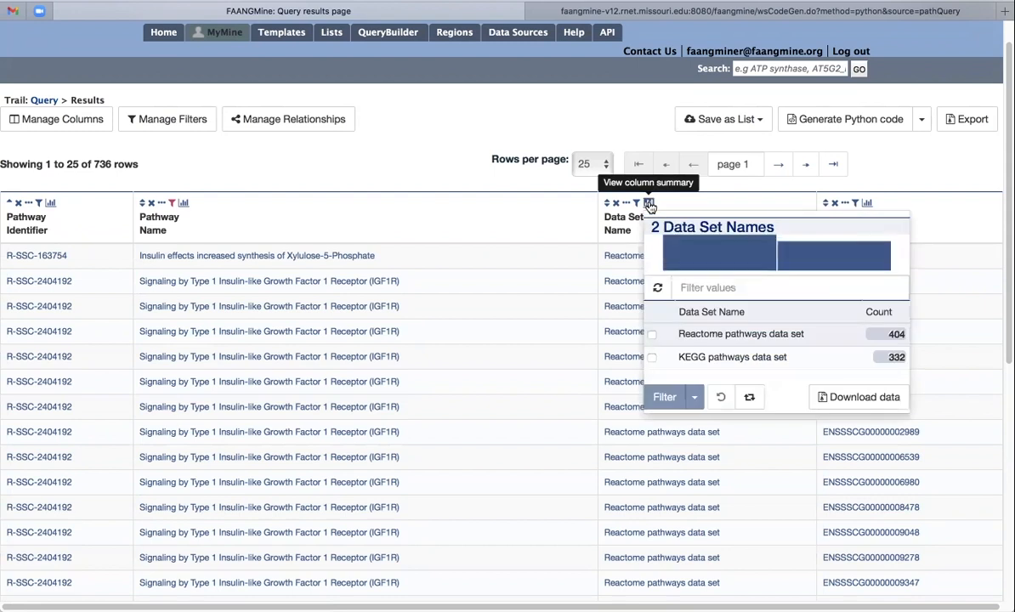
{"action": "left_click", "coordinate": [433, 159]}
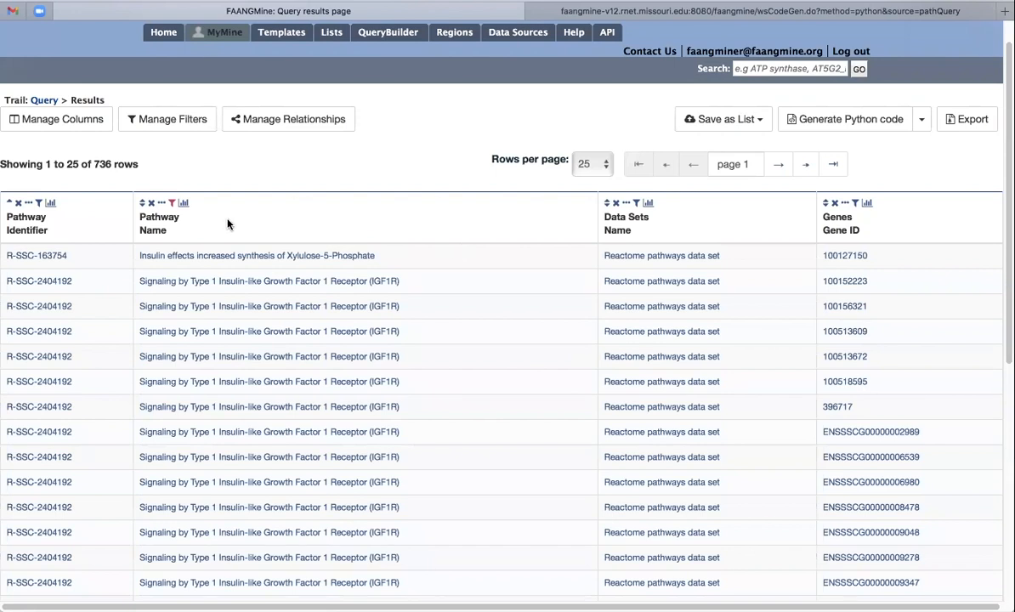
- Restrict the results by Pathway Name to Insulin resistance - Sus scrofa (pig) through the column summary
{"action": "left_click", "coordinate": [183, 204]}
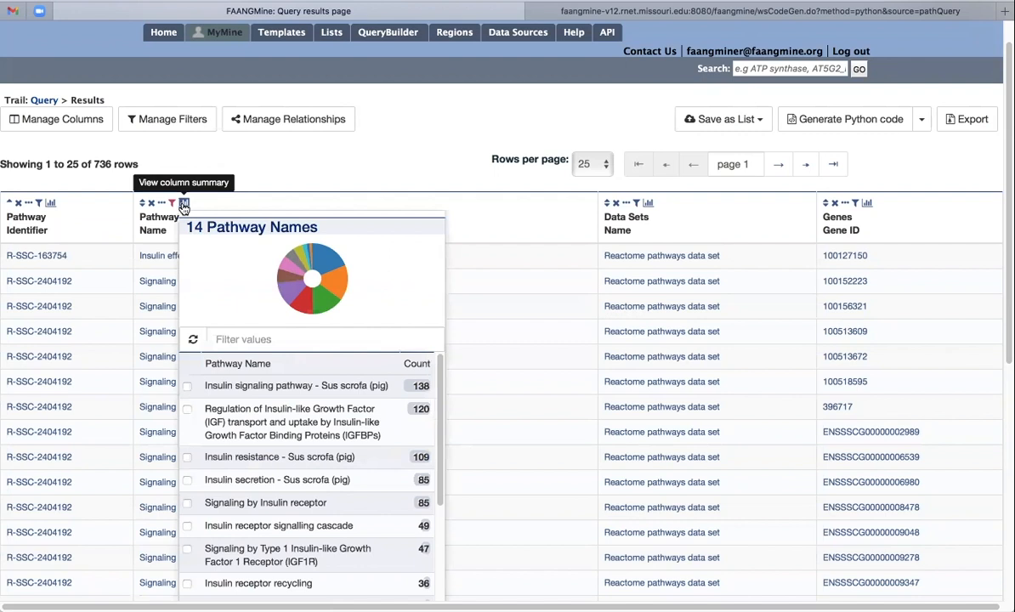
{"action": "scroll", "coordinate": [444, 333], "scroll_direction": "down", "scroll_amount": 3}
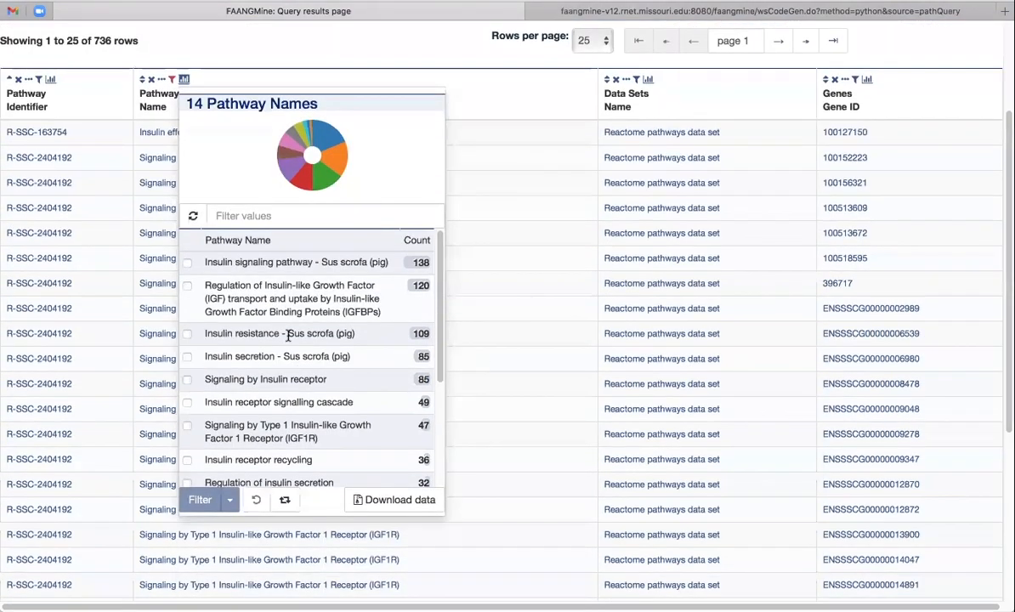
{"action": "left_click", "coordinate": [187, 338]}
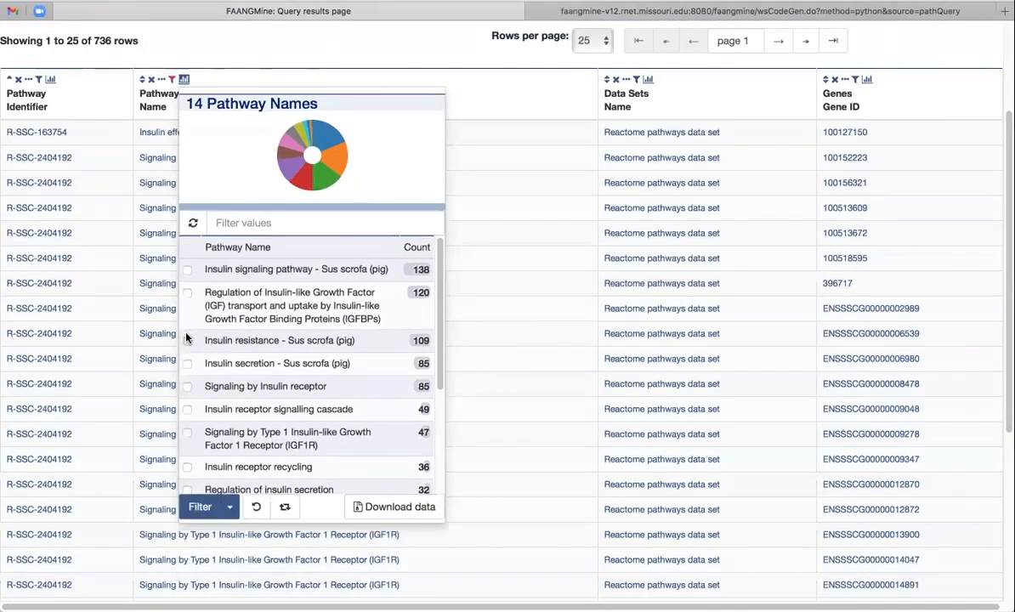
{"action": "scroll", "coordinate": [236, 478], "scroll_direction": "down", "scroll_amount": 2}
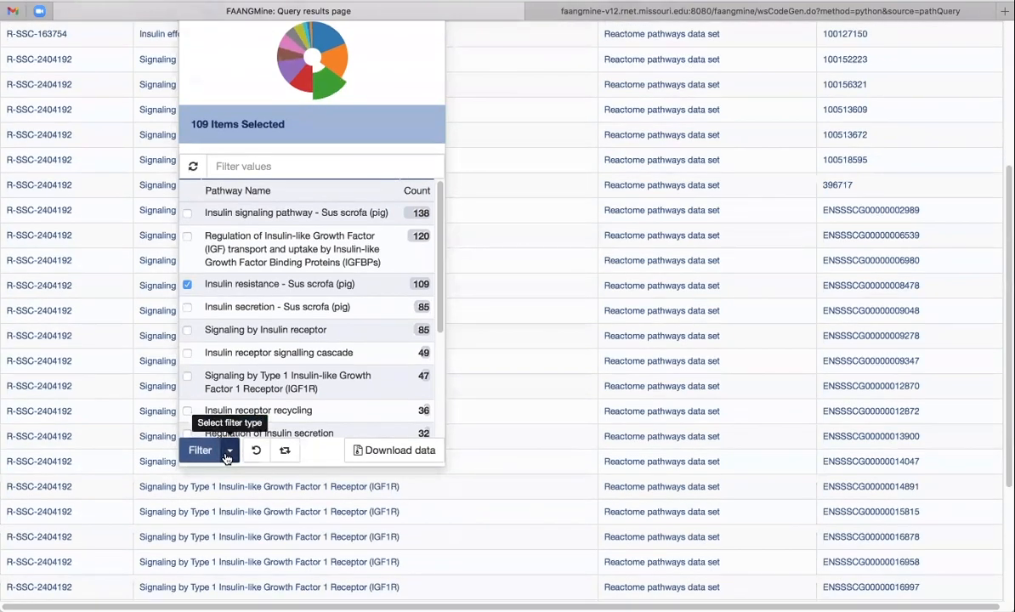
{"action": "left_click", "coordinate": [229, 451]}
{"action": "left_click", "coordinate": [227, 481]}
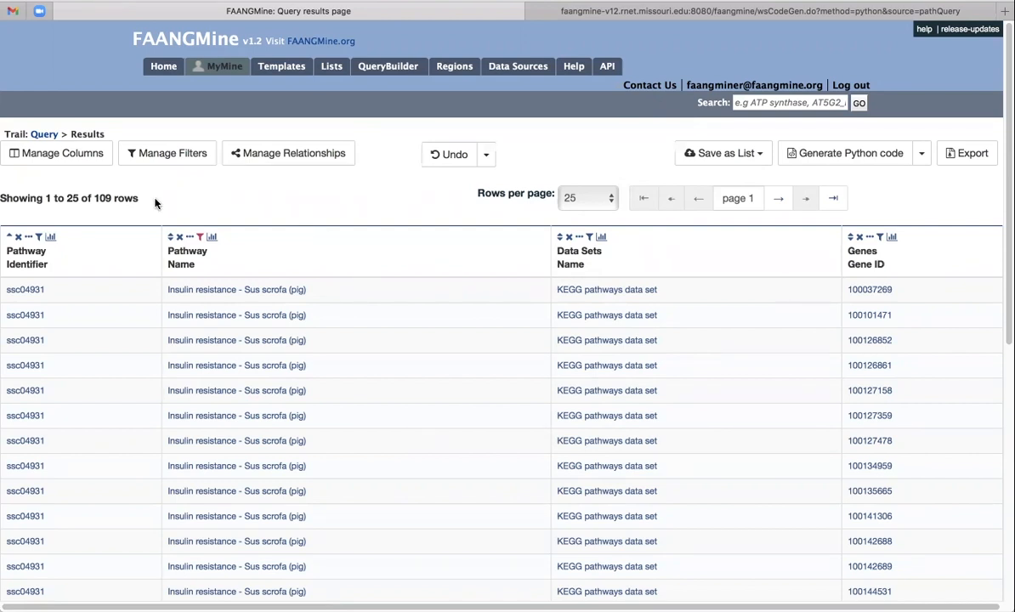
- Start adding columns to the results table and choose Symbol under Genes
{"action": "left_click", "coordinate": [54, 154]}
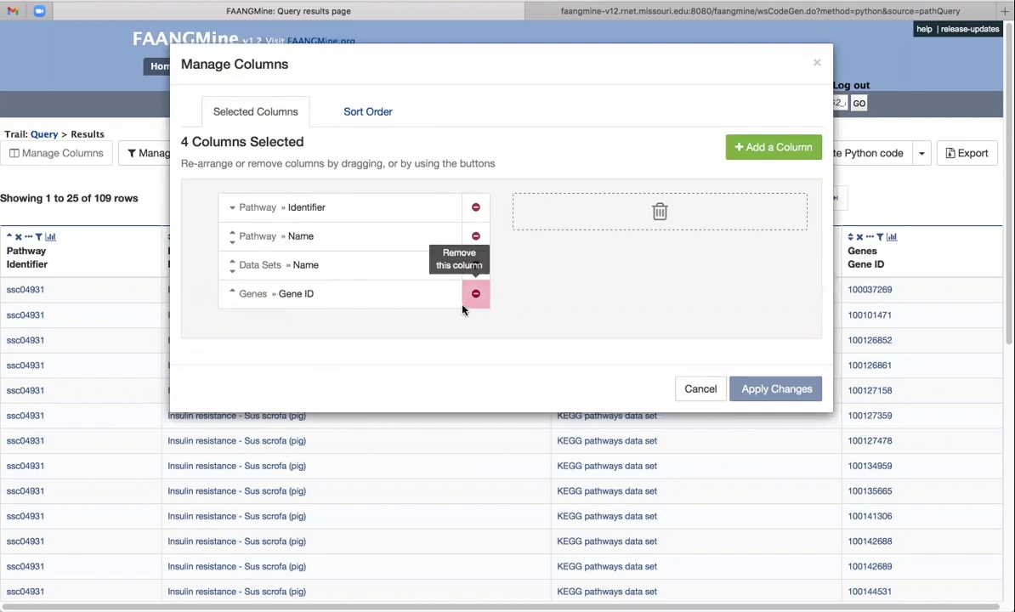
{"action": "left_click", "coordinate": [768, 148]}
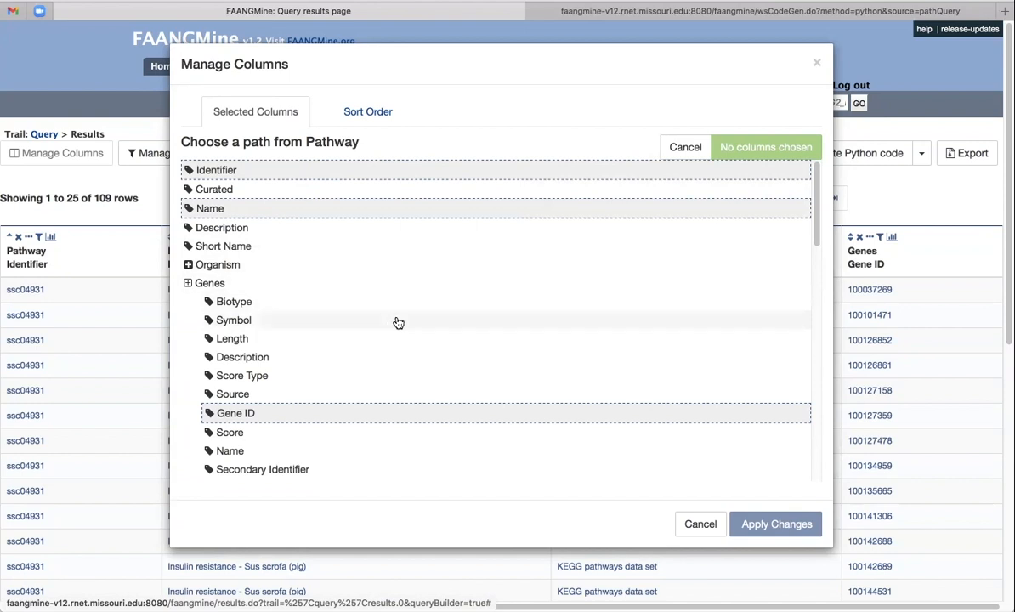
{"action": "left_click", "coordinate": [240, 324]}
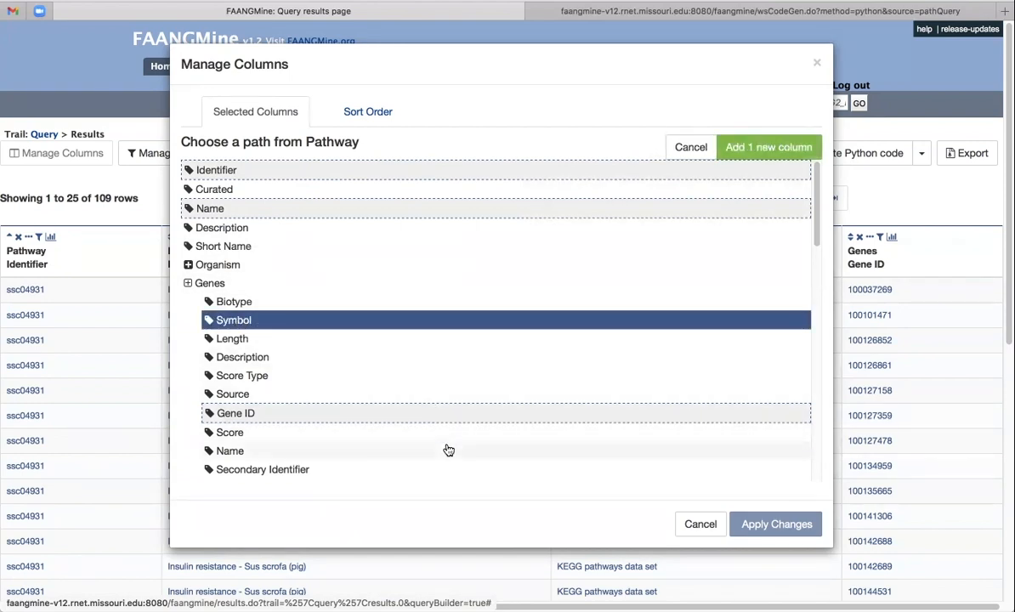
- Choose the Identifier, Name and Namespace of the Ontology Term under the genes' GO Annotation, and add all chosen fields to the column list
{"action": "scroll", "coordinate": [449, 450], "scroll_direction": "down", "scroll_amount": 1}
{"action": "scroll", "coordinate": [449, 450], "scroll_direction": "down", "scroll_amount": 3}
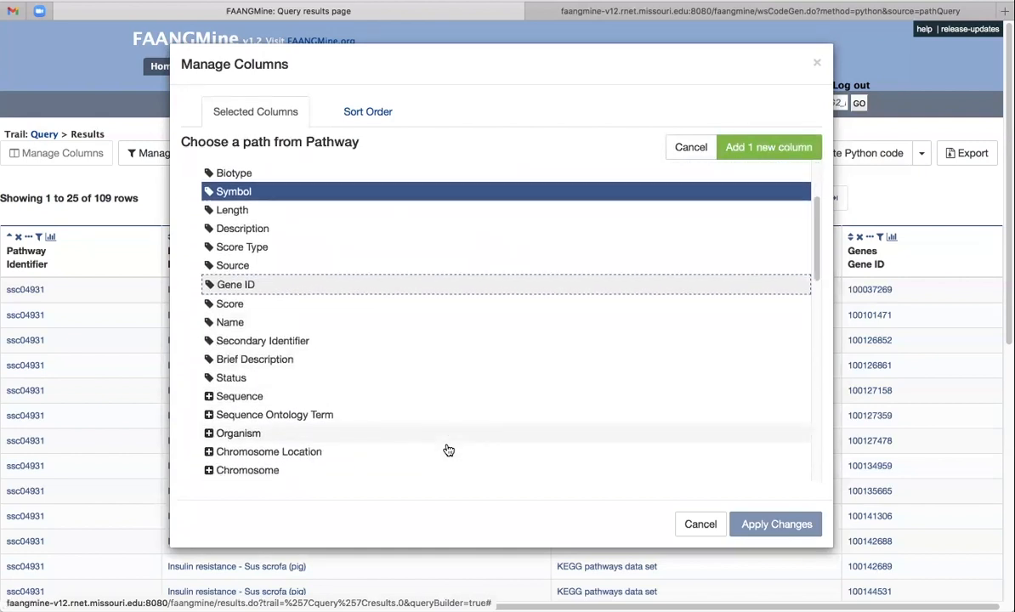
{"action": "scroll", "coordinate": [448, 450], "scroll_direction": "down", "scroll_amount": 9}
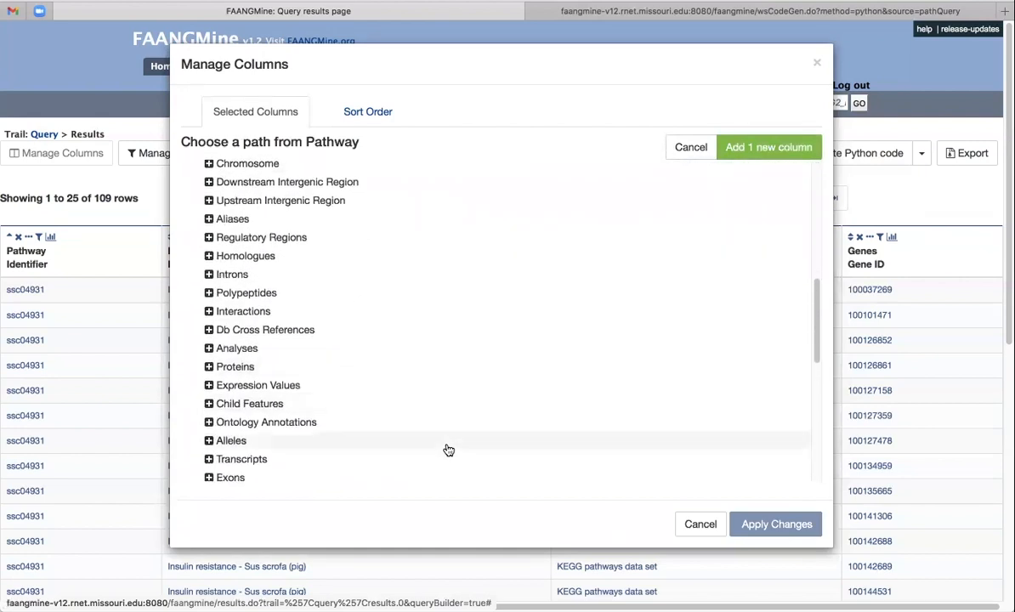
{"action": "scroll", "coordinate": [449, 450], "scroll_direction": "down", "scroll_amount": 4}
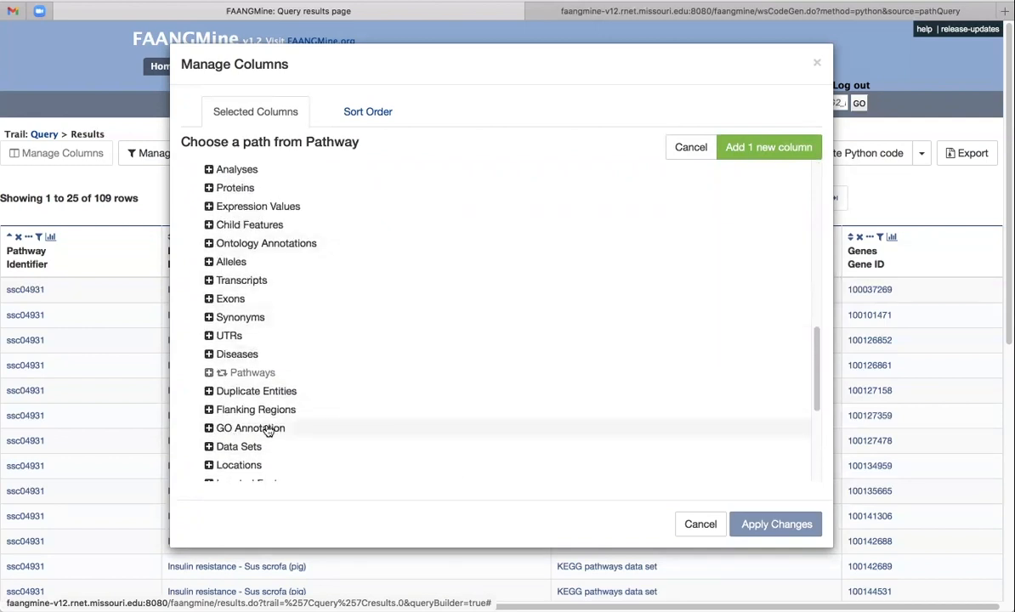
{"action": "left_click", "coordinate": [209, 429]}
{"action": "scroll", "coordinate": [430, 467], "scroll_direction": "down", "scroll_amount": 3}
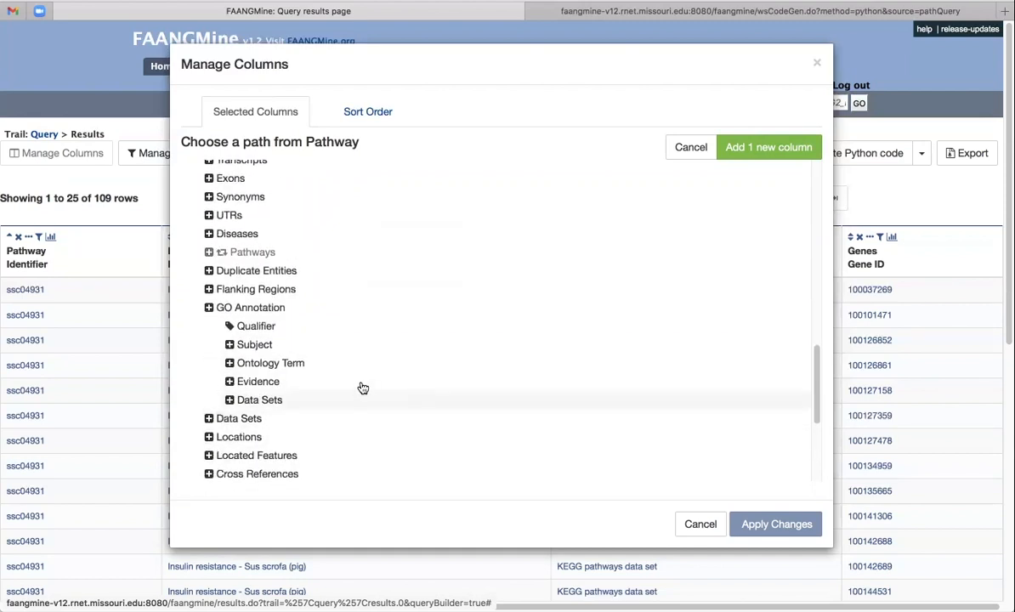
{"action": "left_click", "coordinate": [228, 363]}
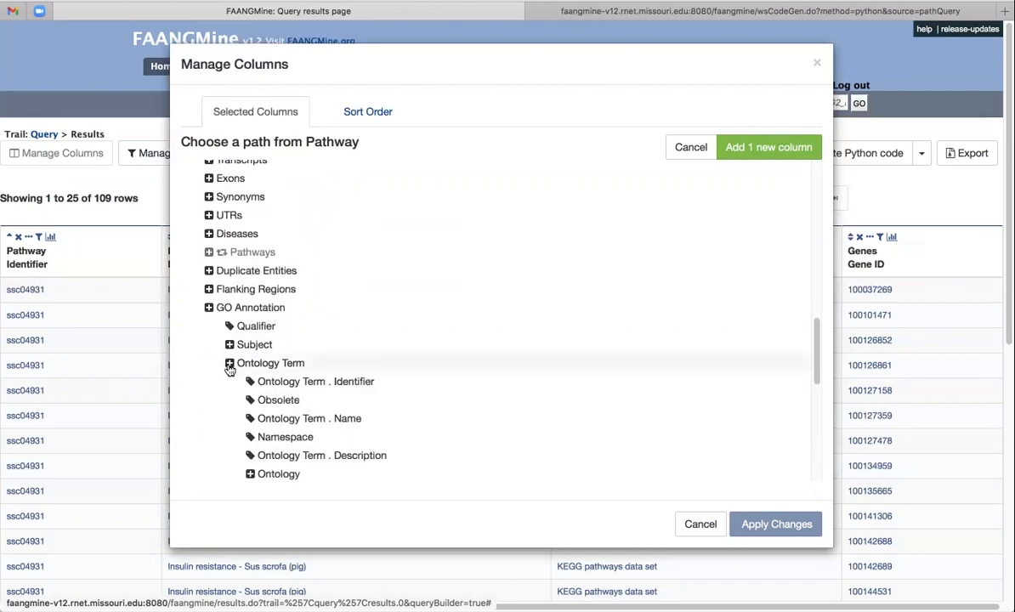
{"action": "scroll", "coordinate": [501, 403], "scroll_direction": "down", "scroll_amount": 2}
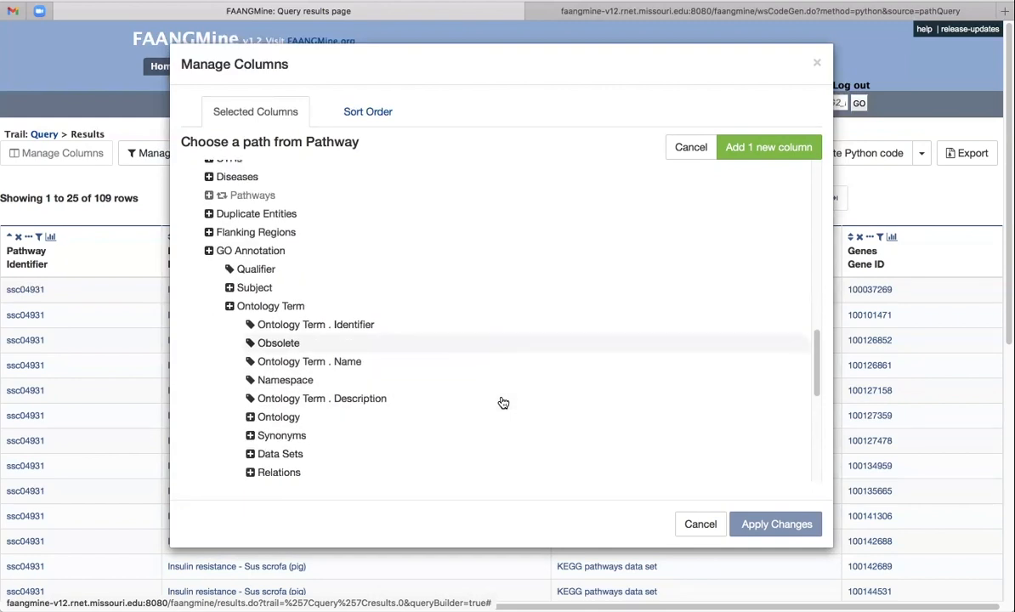
{"action": "left_click", "coordinate": [337, 330]}
{"action": "left_click", "coordinate": [347, 364]}
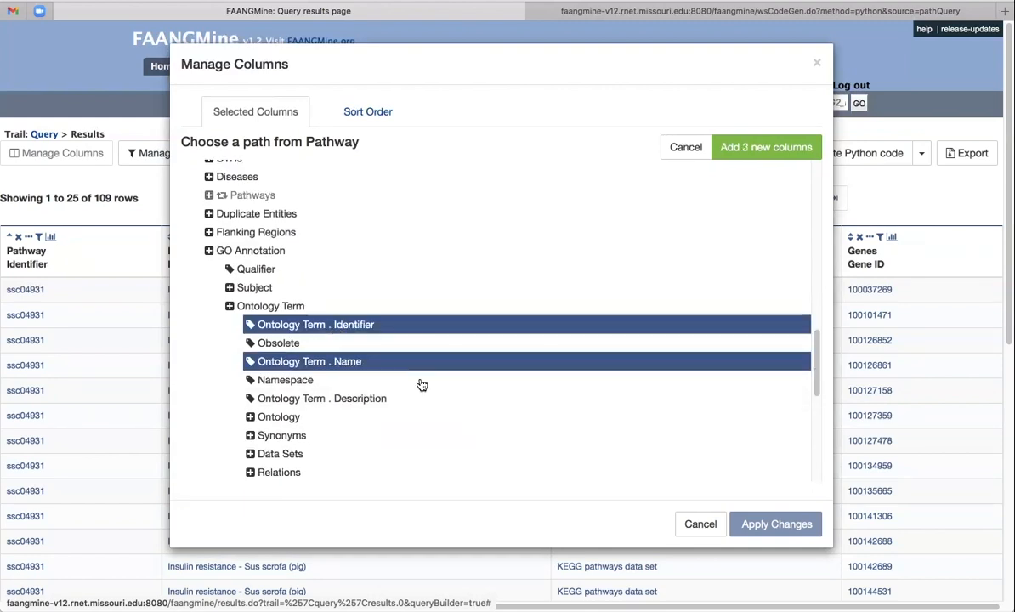
{"action": "left_click", "coordinate": [284, 381]}
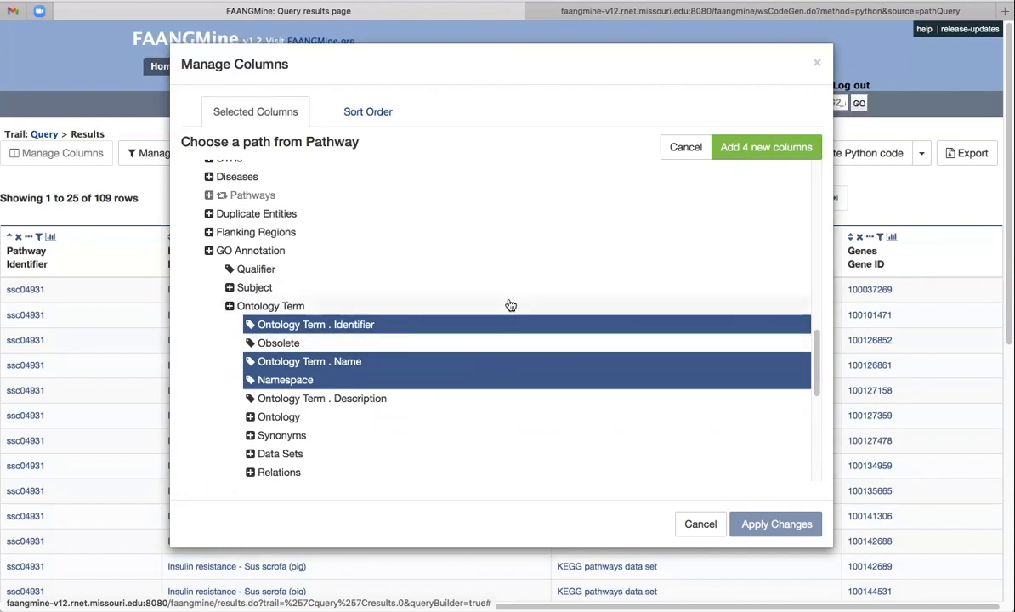
{"action": "scroll", "coordinate": [517, 274], "scroll_direction": "up", "scroll_amount": 10}
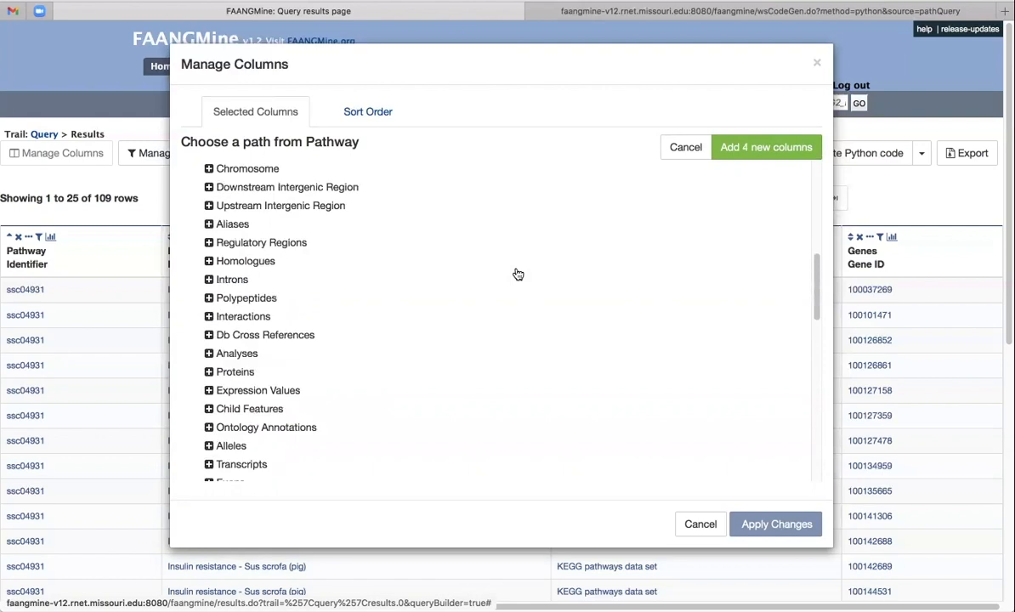
{"action": "scroll", "coordinate": [517, 274], "scroll_direction": "up", "scroll_amount": 5}
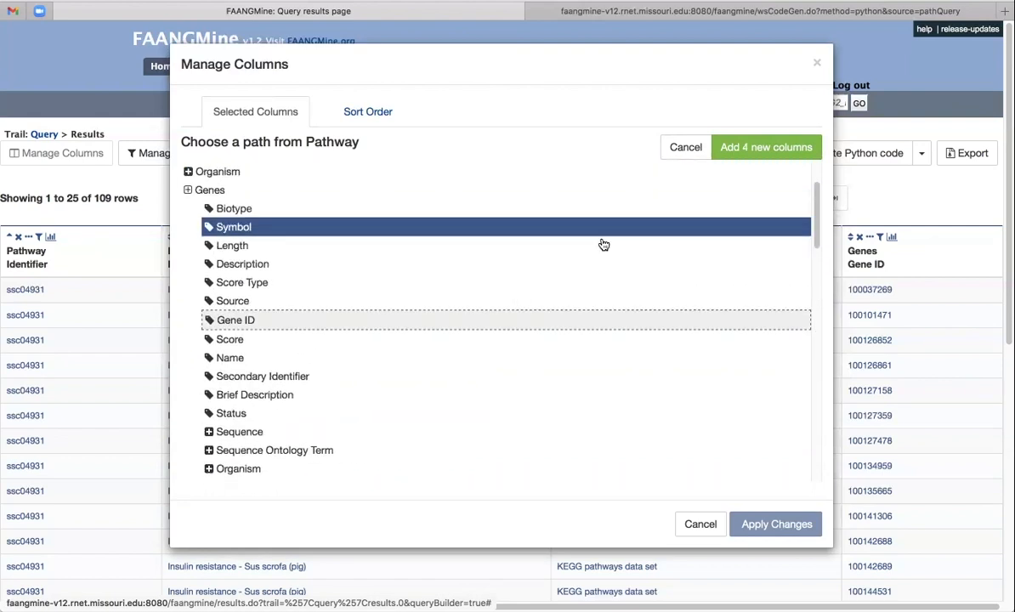
{"action": "left_click", "coordinate": [748, 149]}
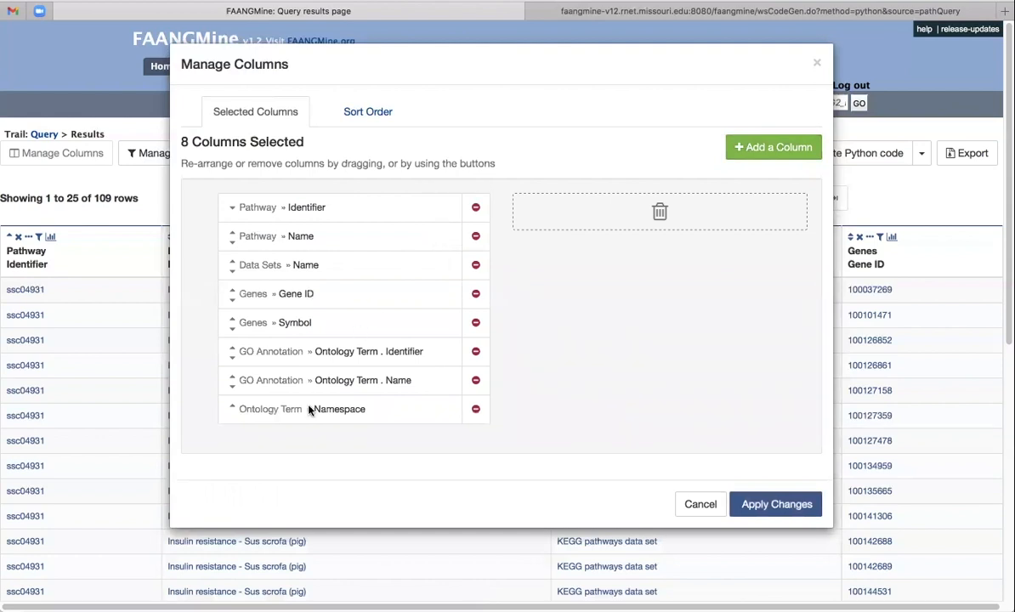
- Move Genes Symbol ahead of Gene ID in the column order and apply the column changes
{"action": "left_click", "coordinate": [233, 320]}
{"action": "scroll", "coordinate": [762, 397], "scroll_direction": "down", "scroll_amount": 1}
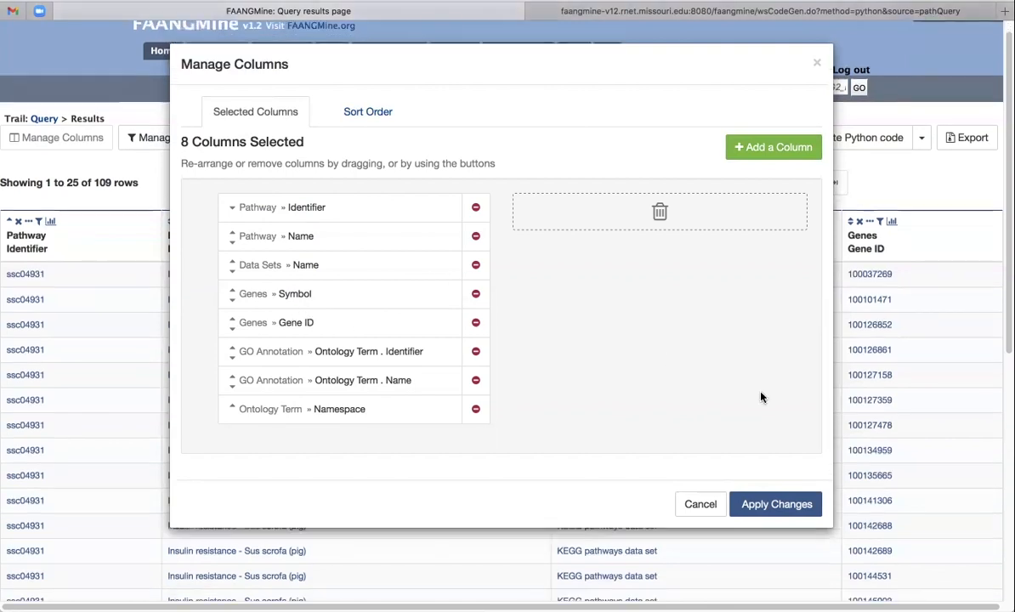
{"action": "left_click", "coordinate": [775, 505]}
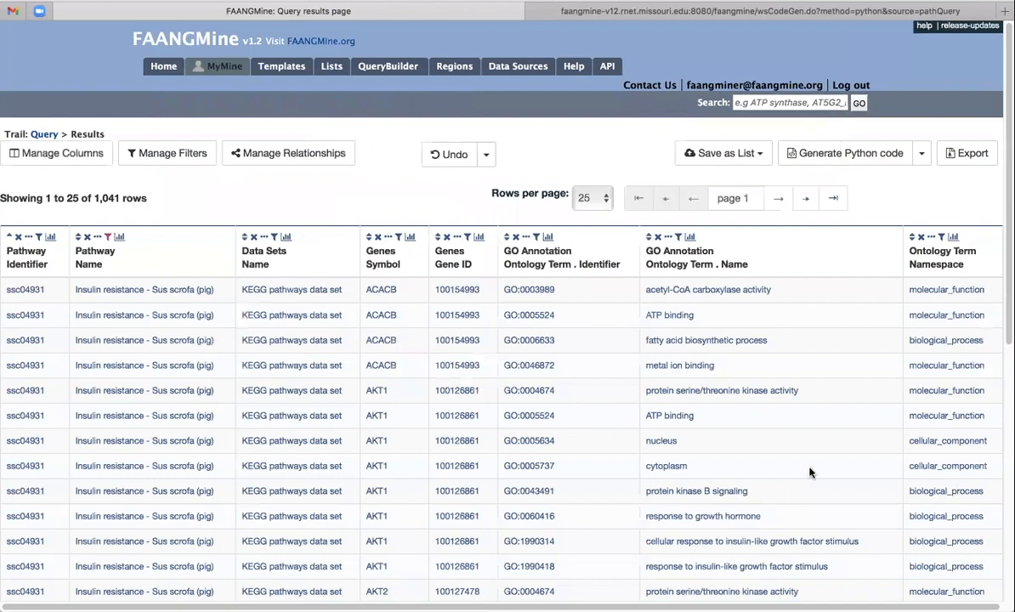
- Look over the expanded results table, view the column summary of Genes Gene ID, and close it
{"action": "scroll", "coordinate": [811, 473], "scroll_direction": "down", "scroll_amount": 1}
{"action": "scroll", "coordinate": [609, 496], "scroll_direction": "down", "scroll_amount": 2}
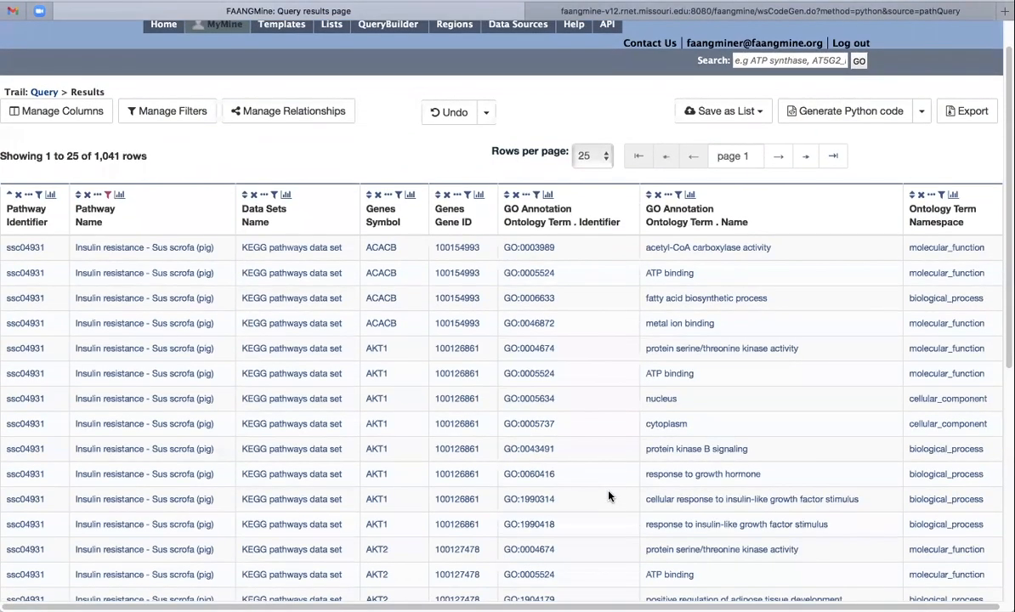
{"action": "scroll", "coordinate": [609, 496], "scroll_direction": "up", "scroll_amount": 3}
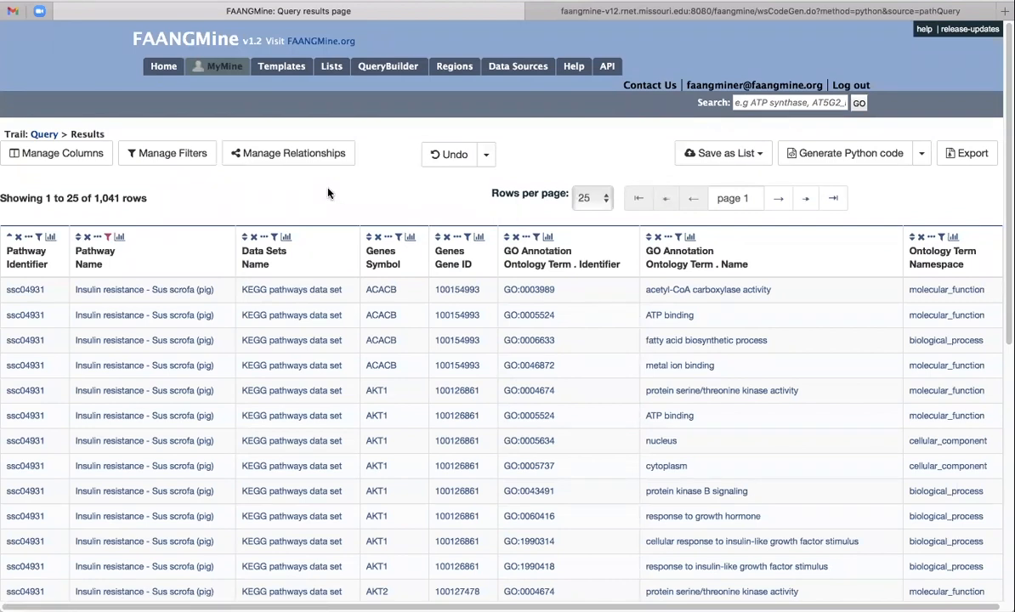
{"action": "left_click", "coordinate": [480, 238]}
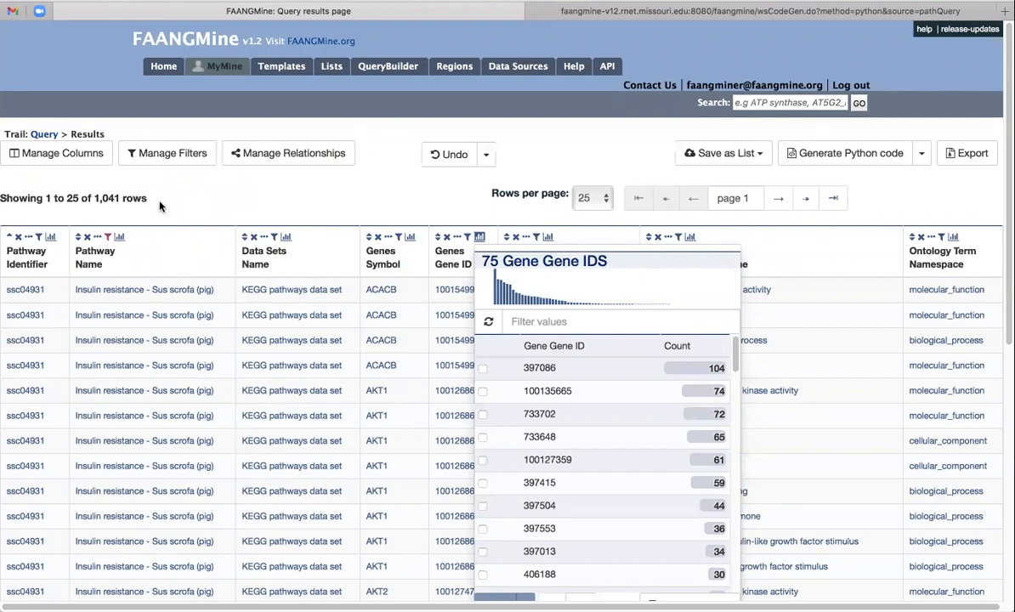
{"action": "left_click", "coordinate": [406, 194]}
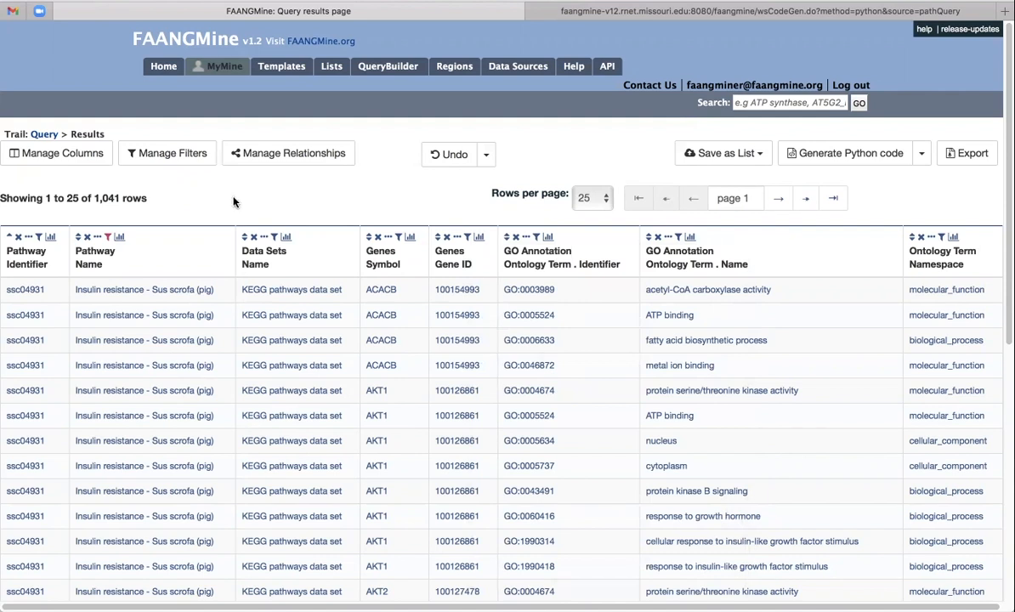
- Make the GO Annotation relationship of Genes and its Ontology Term relationship optional, and apply the changes
{"action": "left_click", "coordinate": [282, 158]}
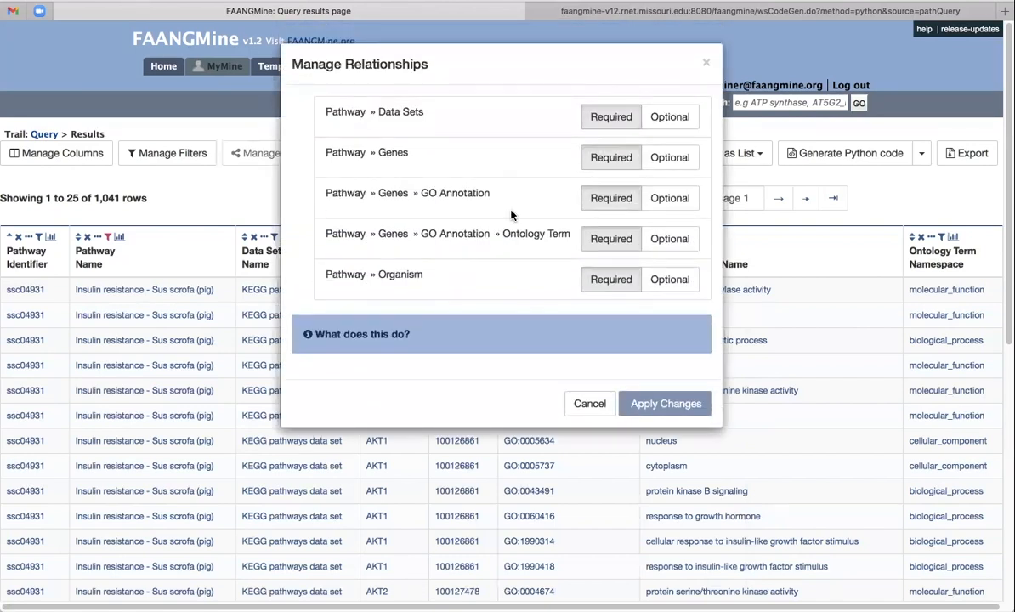
{"action": "left_click", "coordinate": [645, 197]}
{"action": "left_click", "coordinate": [651, 198]}
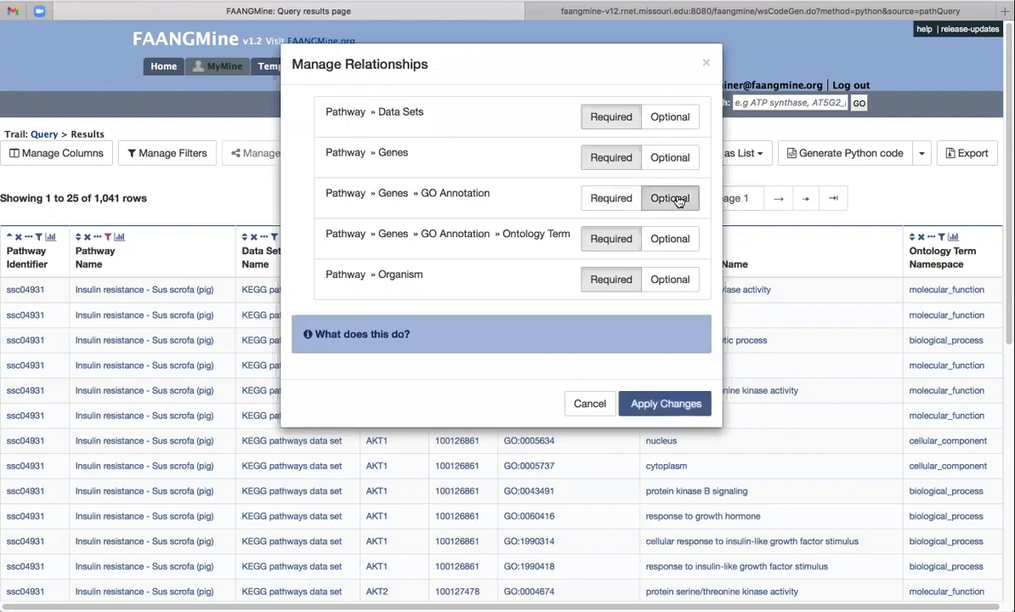
{"action": "left_click", "coordinate": [674, 241]}
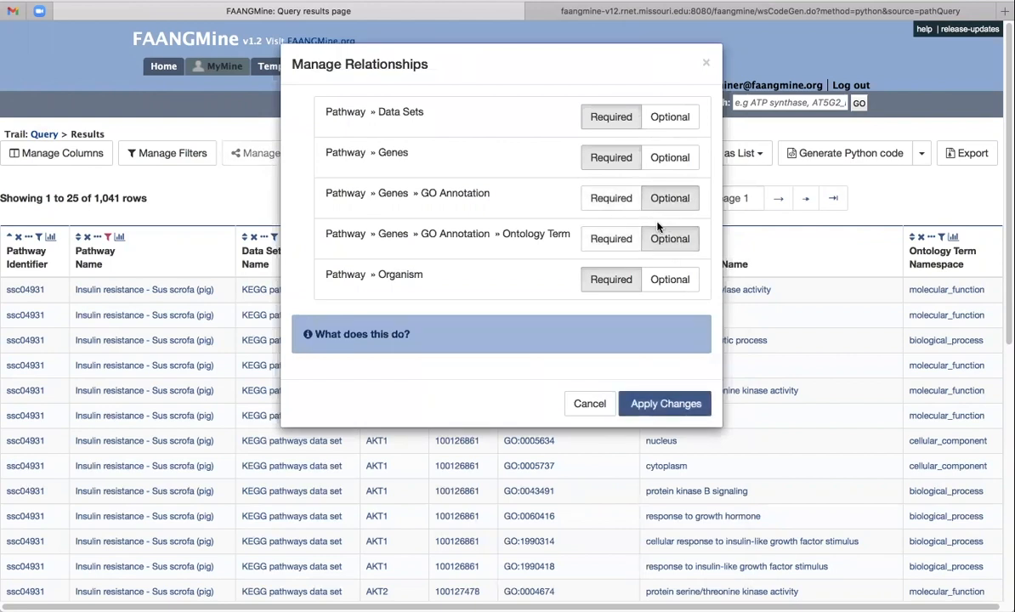
{"action": "left_click", "coordinate": [662, 405]}
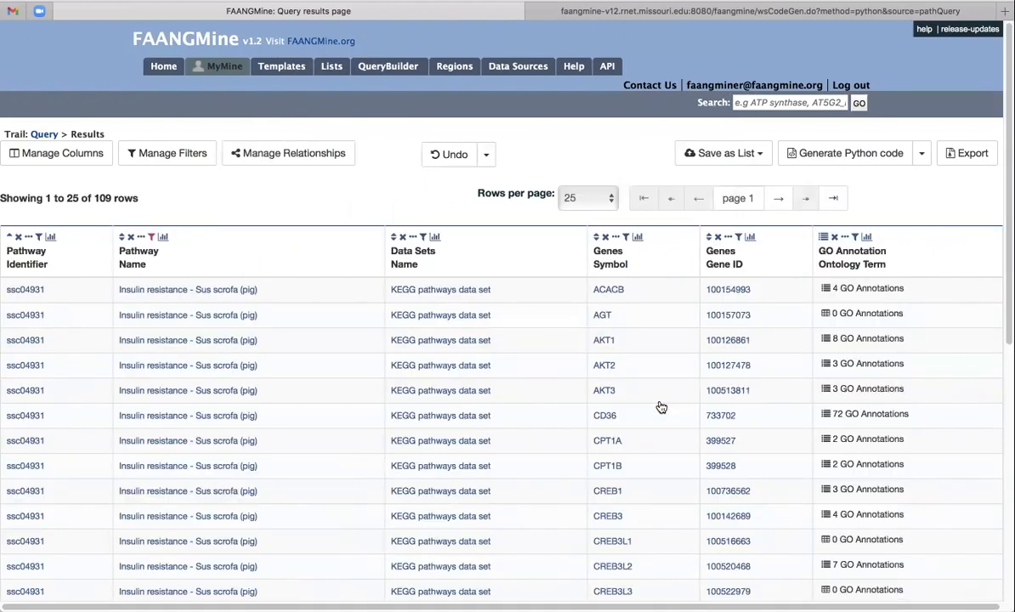
- Examine the summary of the Genes Gene ID column and the GO annotation details for the ACACB gene
{"action": "scroll", "coordinate": [905, 431], "scroll_direction": "down", "scroll_amount": 1}
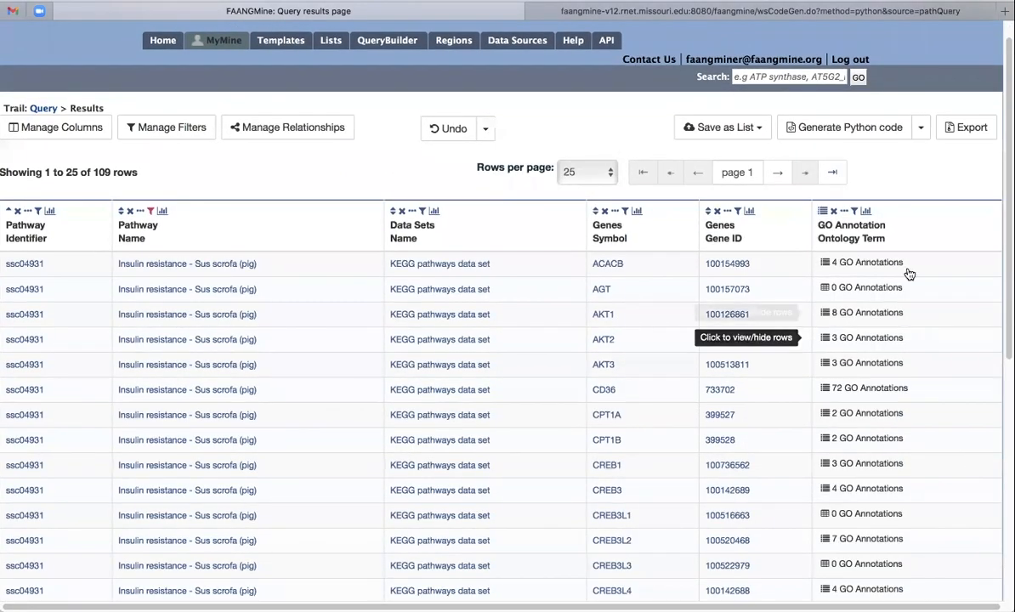
{"action": "scroll", "coordinate": [922, 267], "scroll_direction": "up", "scroll_amount": 1}
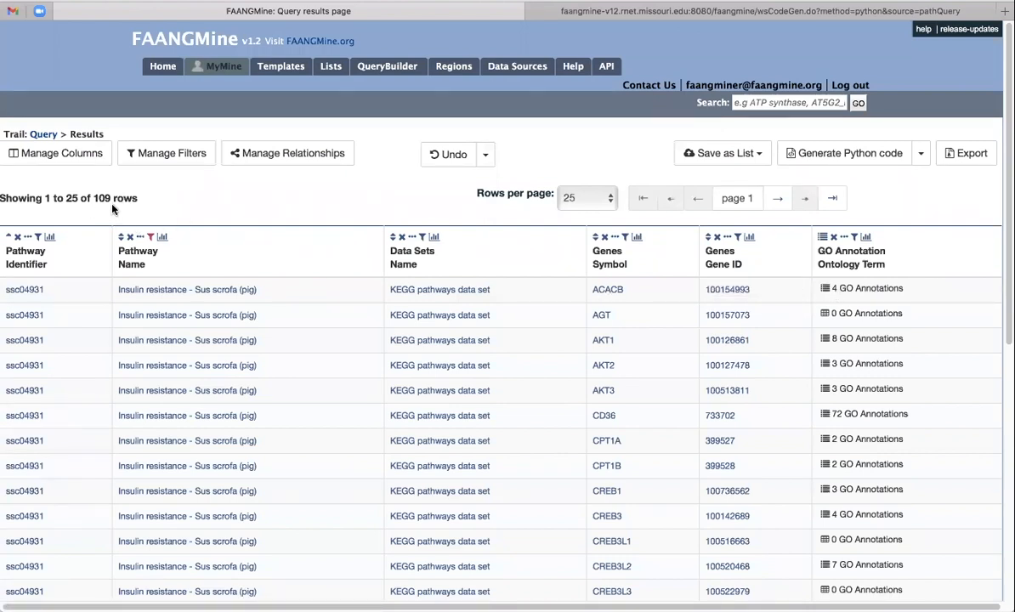
{"action": "left_click", "coordinate": [748, 238]}
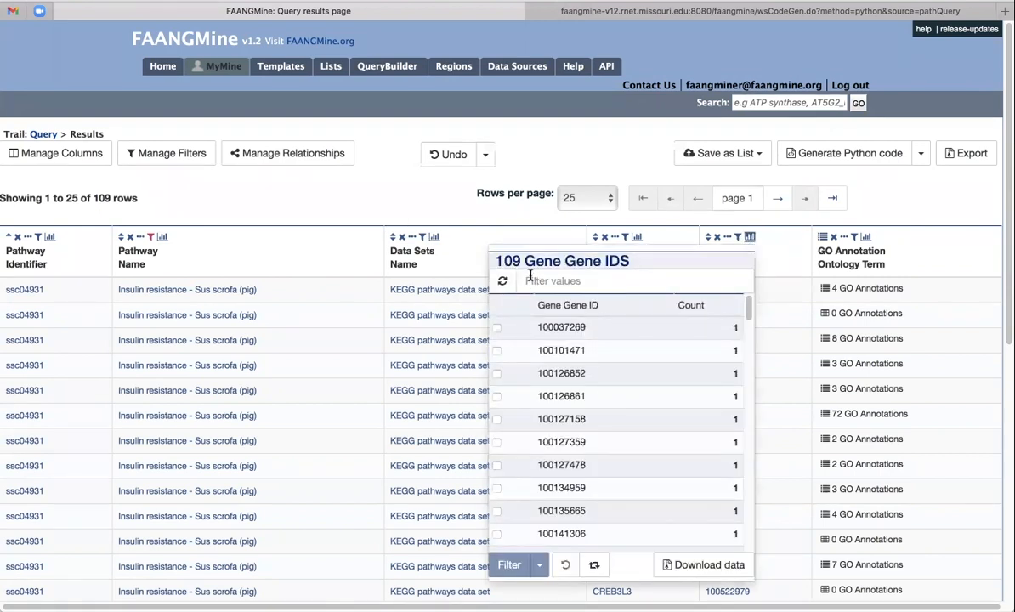
{"action": "left_click", "coordinate": [405, 198]}
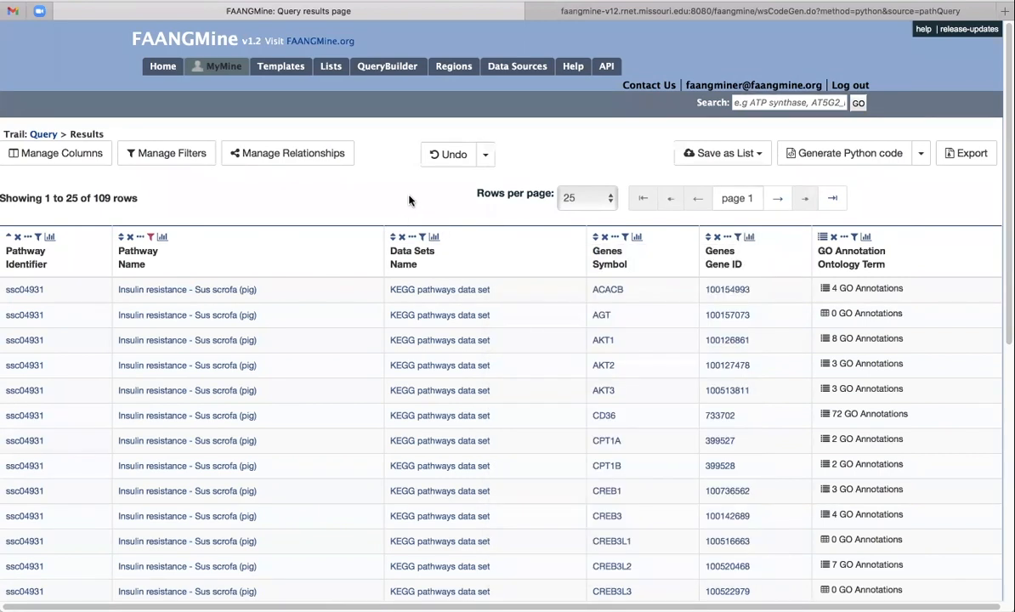
{"action": "left_click", "coordinate": [825, 292]}
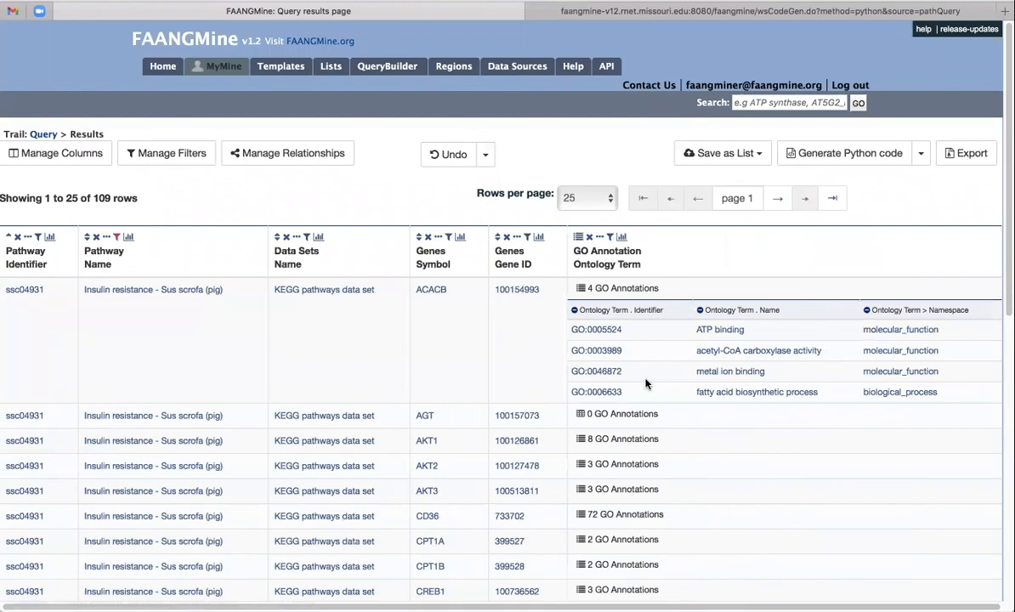
{"action": "left_click", "coordinate": [618, 290]}
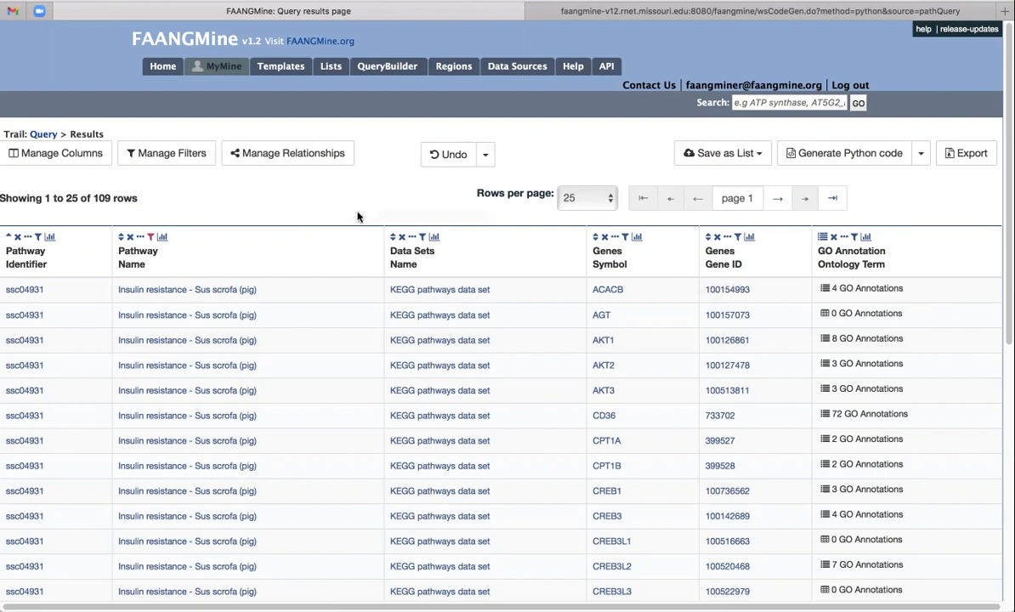
- Save the pathway's genes from the query results as a new list named "insulin genes"
{"action": "left_click", "coordinate": [760, 154]}
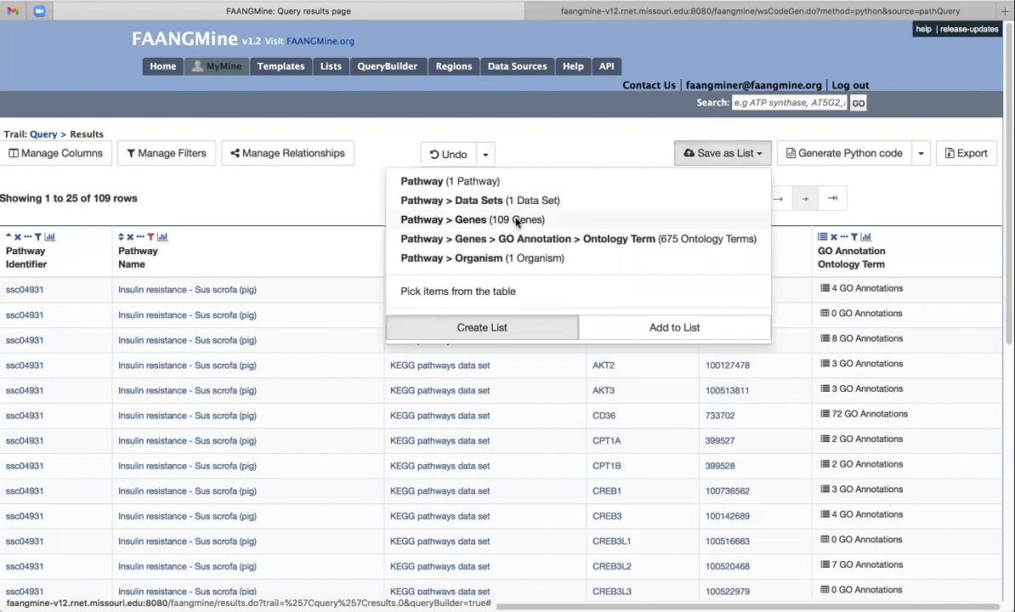
{"action": "left_click", "coordinate": [514, 221]}
{"action": "key", "text": "super+a"}
{"action": "key", "text": "BackSpace"}
{"action": "type", "text": "insulin gne"}
{"action": "key", "text": "BackSpace"}
{"action": "type", "text": "ebe"}
{"action": "key", "text": "BackSpace"}
{"action": "key", "text": "BackSpace"}
{"action": "type", "text": "nes"}
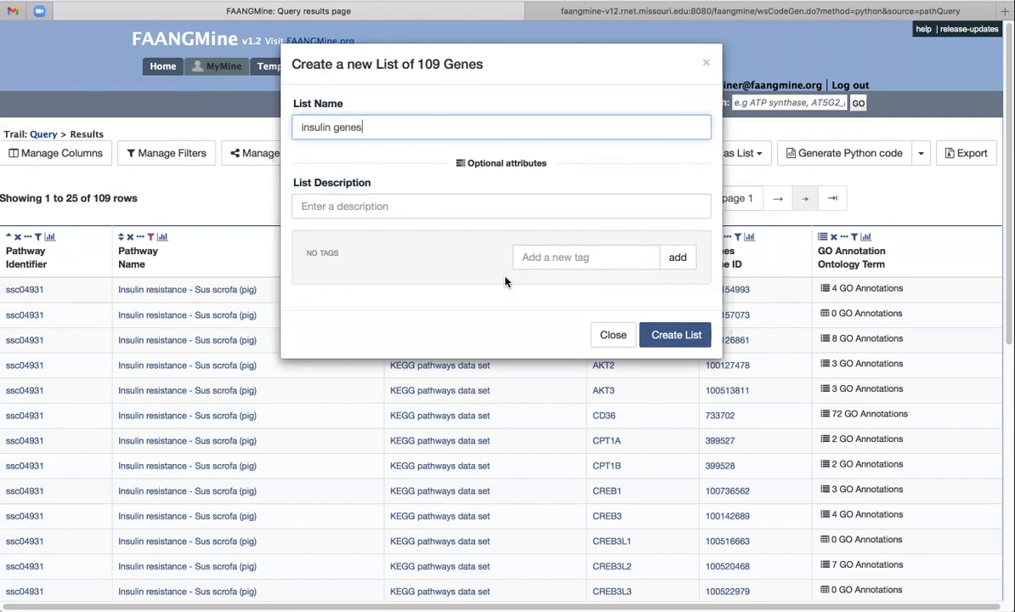
{"action": "left_click", "coordinate": [676, 334]}
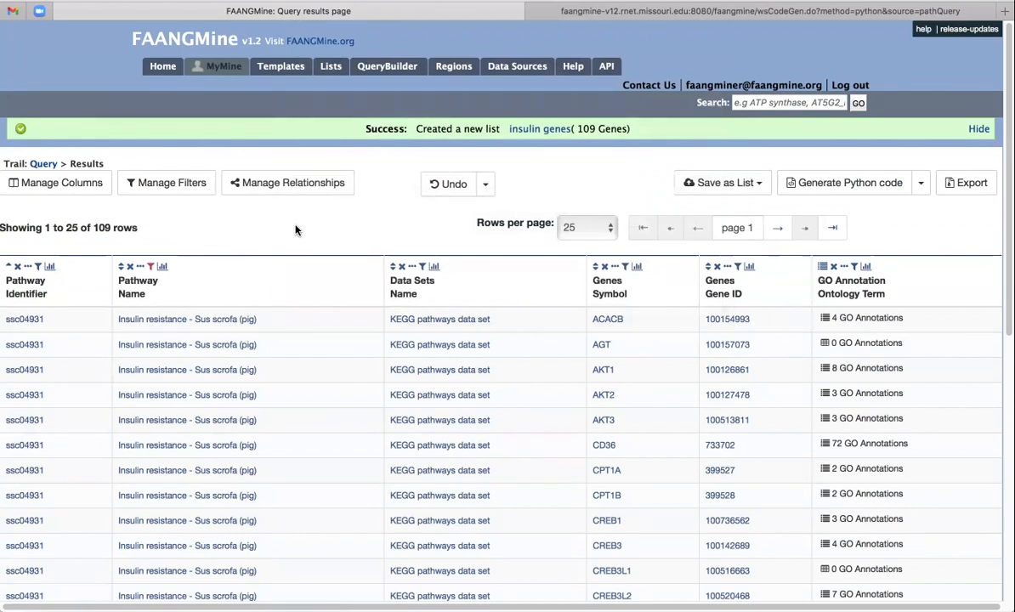
- Edit the query: remove the "Insulin resistance - Sus scrofa (pig)" constraint and make the pathway name constraint CONTAINS PPAR
{"action": "left_click", "coordinate": [41, 166]}
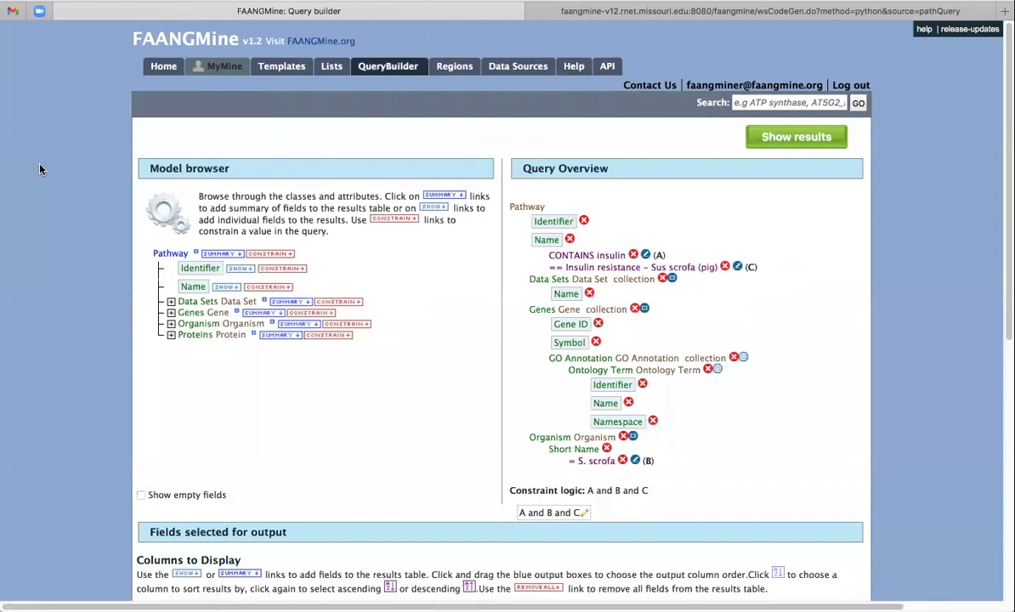
{"action": "left_click", "coordinate": [724, 267]}
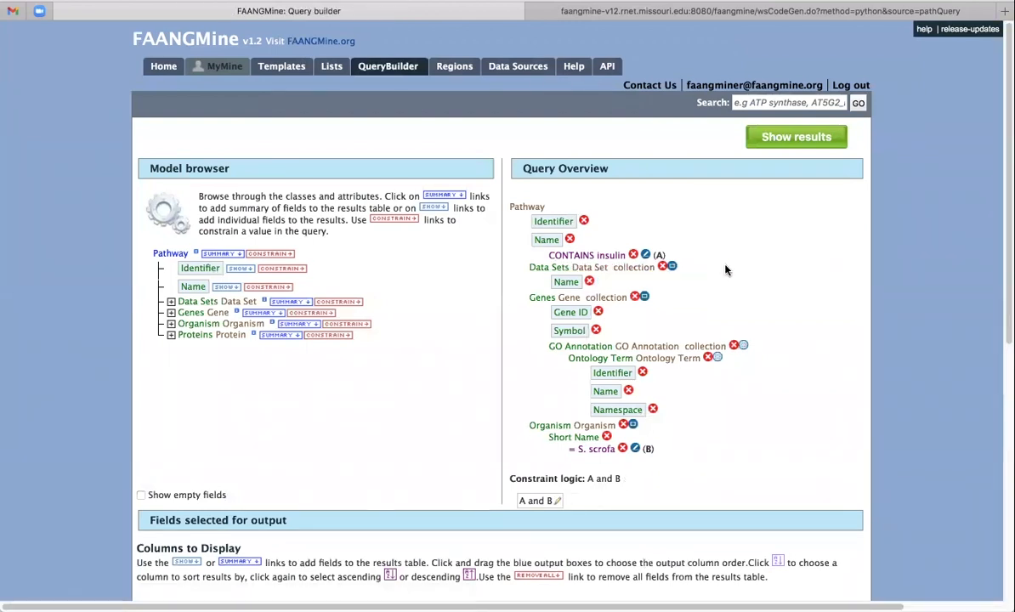
{"action": "left_click", "coordinate": [646, 257]}
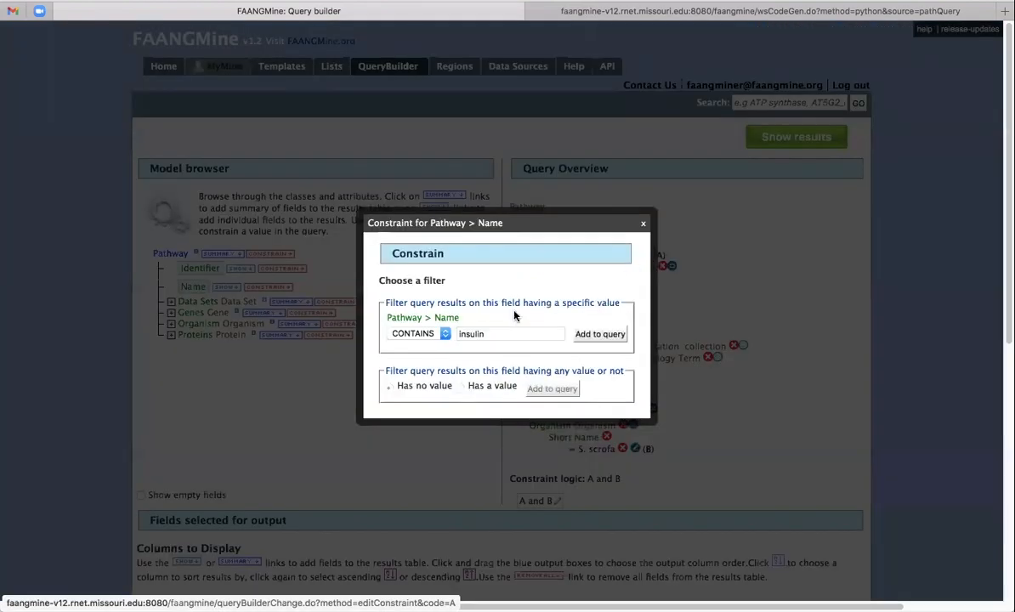
{"action": "key", "text": "BackSpace"}
{"action": "key", "text": "BackSpace"}
{"action": "key", "text": "BackSpace"}
{"action": "key", "text": "BackSpace"}
{"action": "key", "text": "BackSpace"}
{"action": "key", "text": "BackSpace"}
{"action": "key", "text": "BackSpace"}
{"action": "type", "text": "PPAR"}
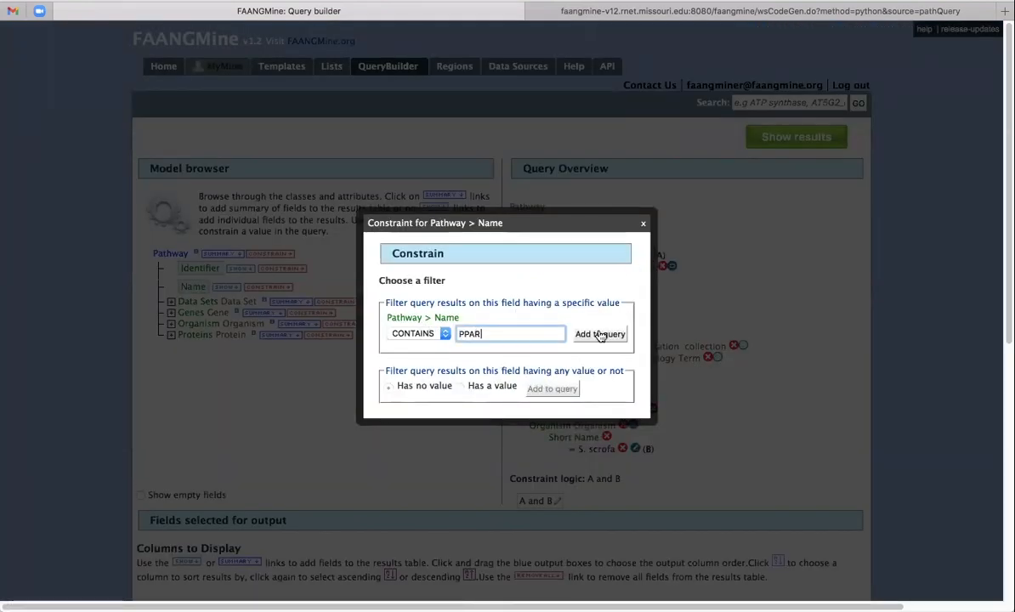
{"action": "left_click", "coordinate": [600, 335]}
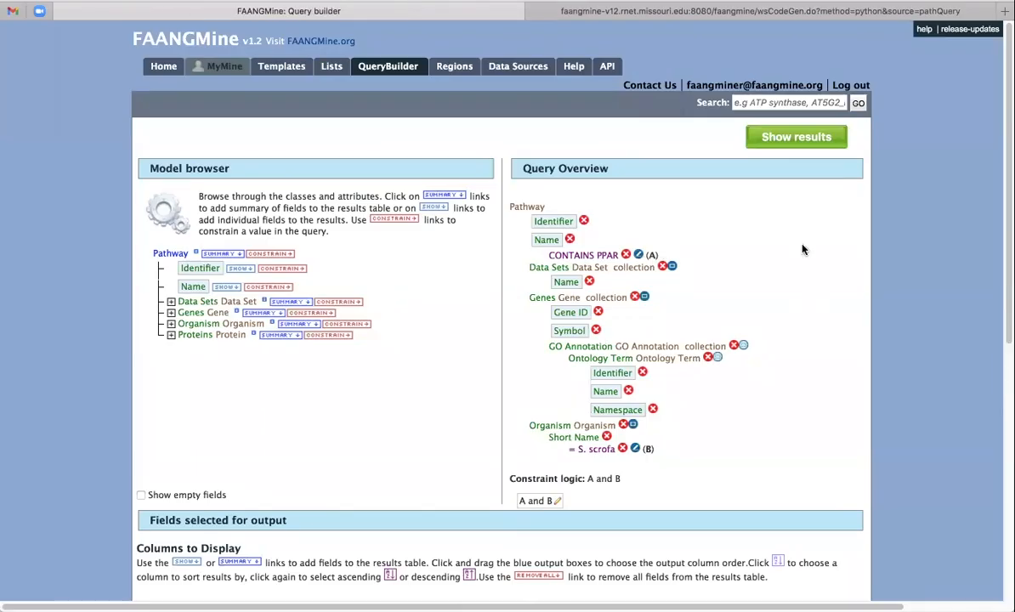
- Run the query and restrict the results table to rows with the pathway name "PPAR signaling pathway - Sus scrofa (pig)"
{"action": "left_click", "coordinate": [794, 139]}
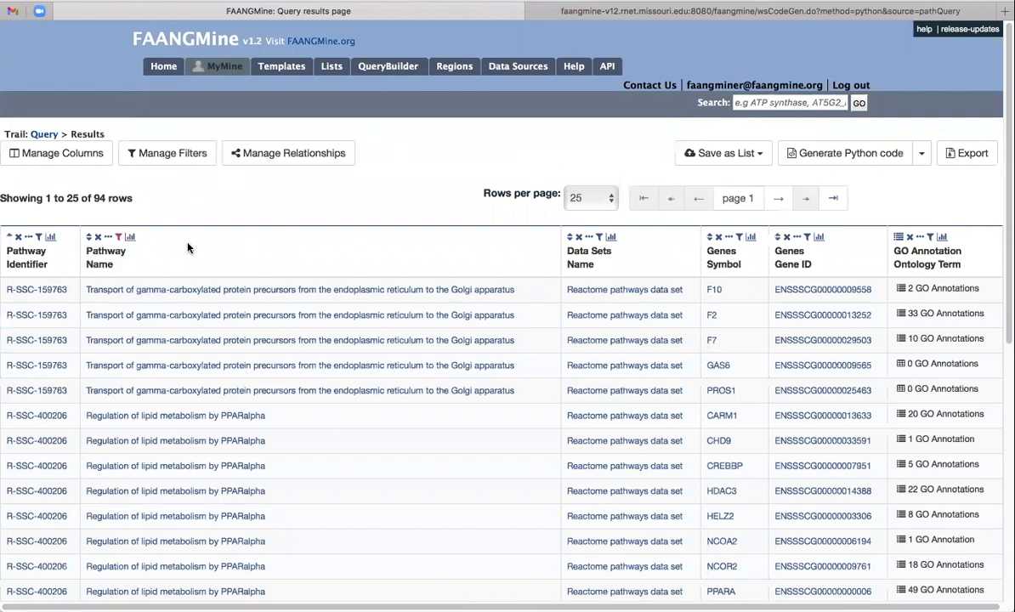
{"action": "left_click", "coordinate": [130, 236]}
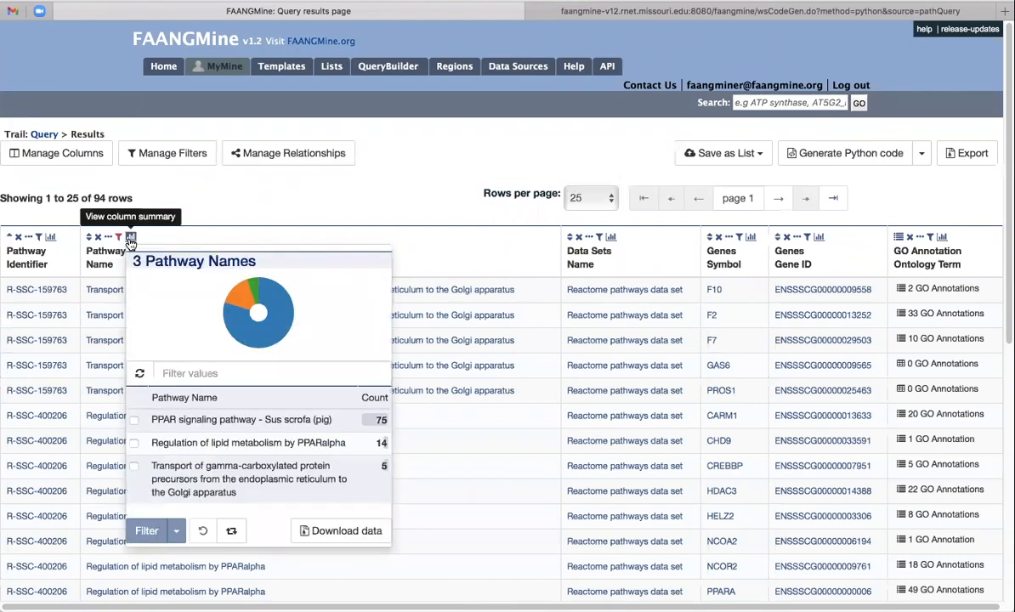
{"action": "left_click", "coordinate": [133, 421]}
{"action": "scroll", "coordinate": [174, 442], "scroll_direction": "down", "scroll_amount": 3}
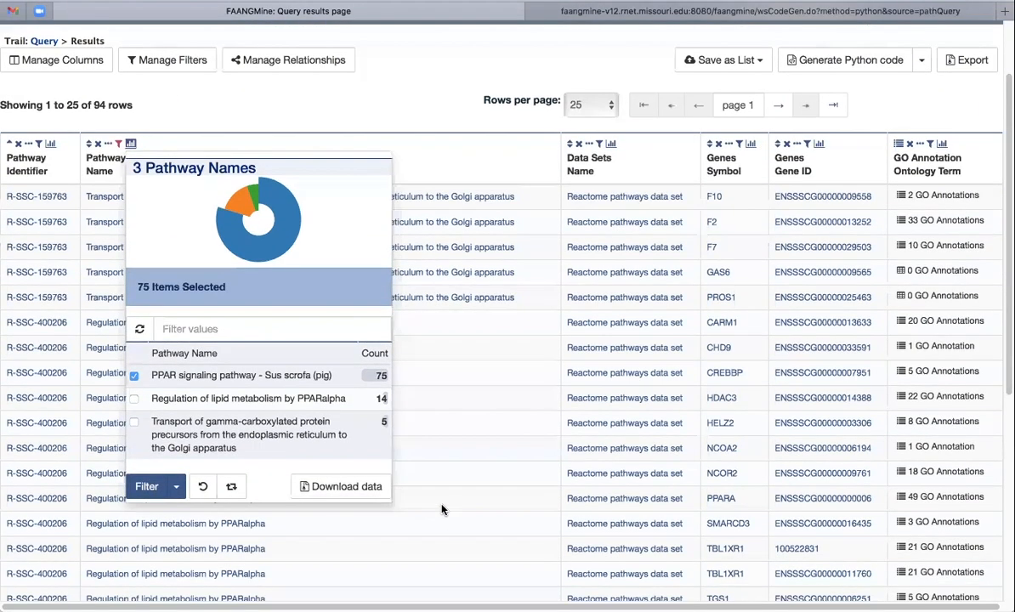
{"action": "left_click", "coordinate": [173, 442]}
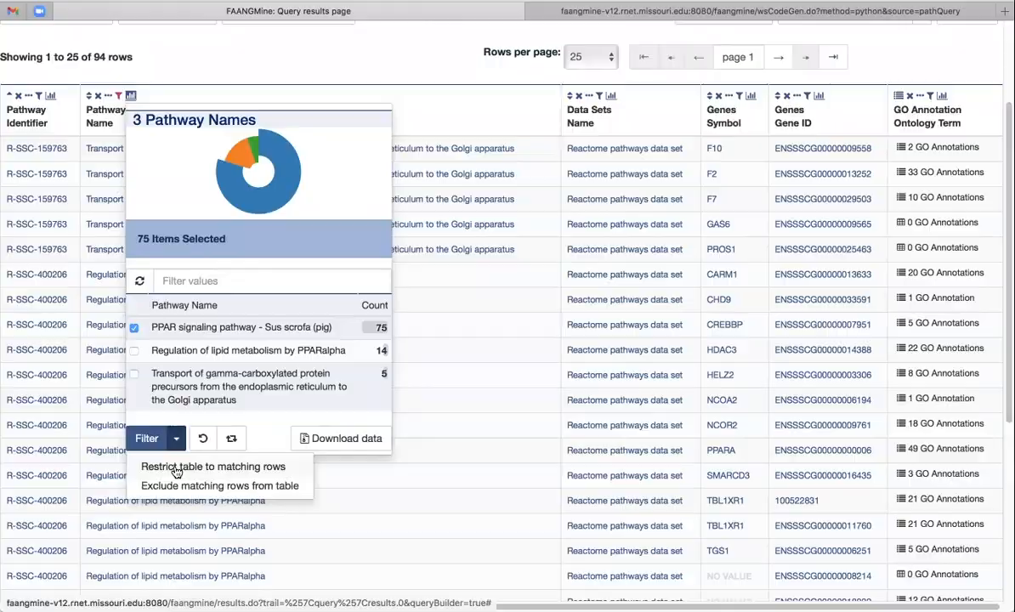
{"action": "left_click", "coordinate": [177, 467]}
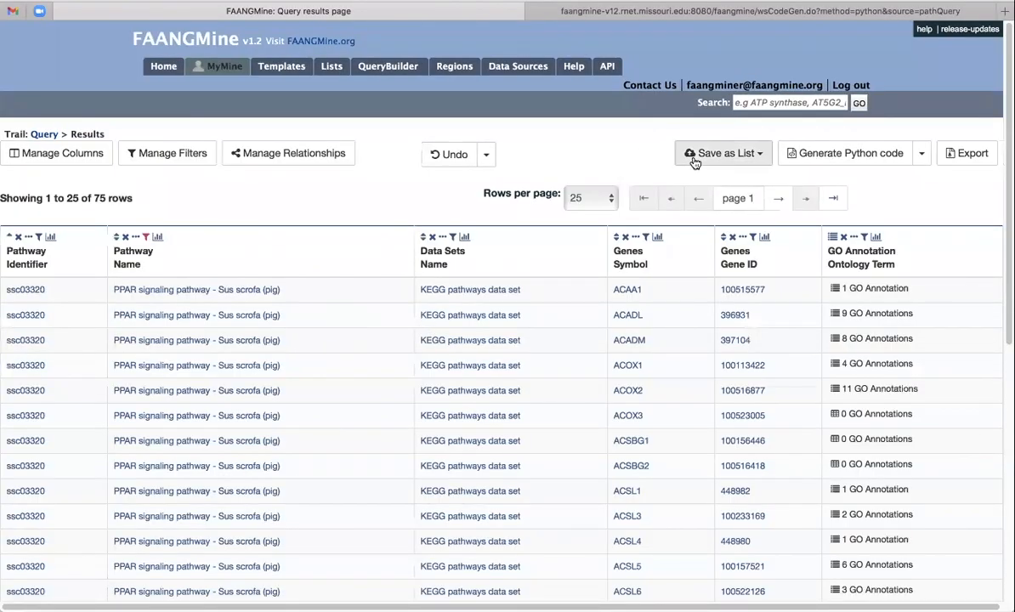
- Save the genes of the filtered PPAR results as a new list named "ppar genes"
{"action": "left_click", "coordinate": [760, 156]}
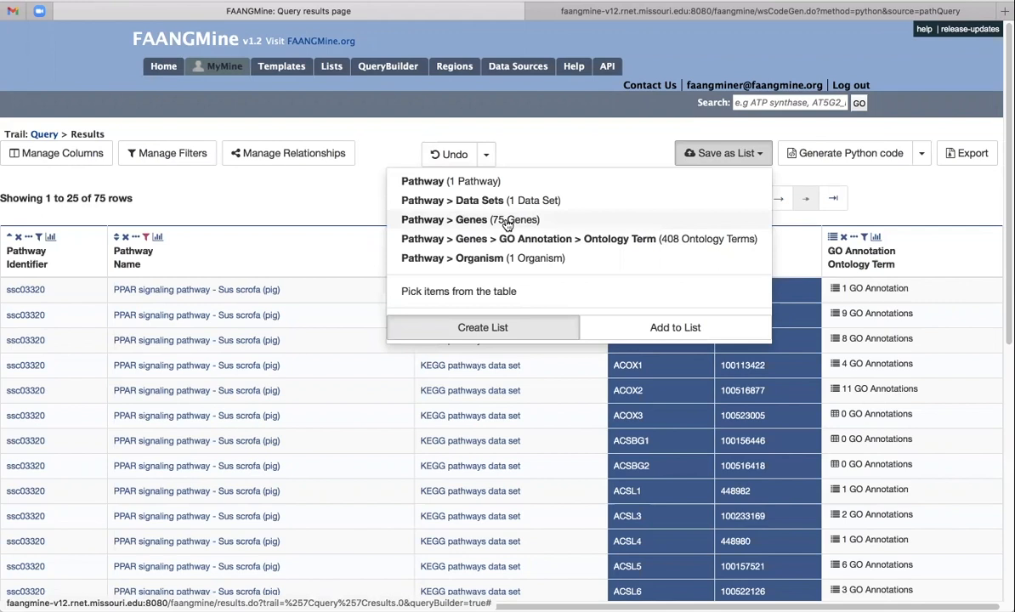
{"action": "left_click", "coordinate": [498, 221]}
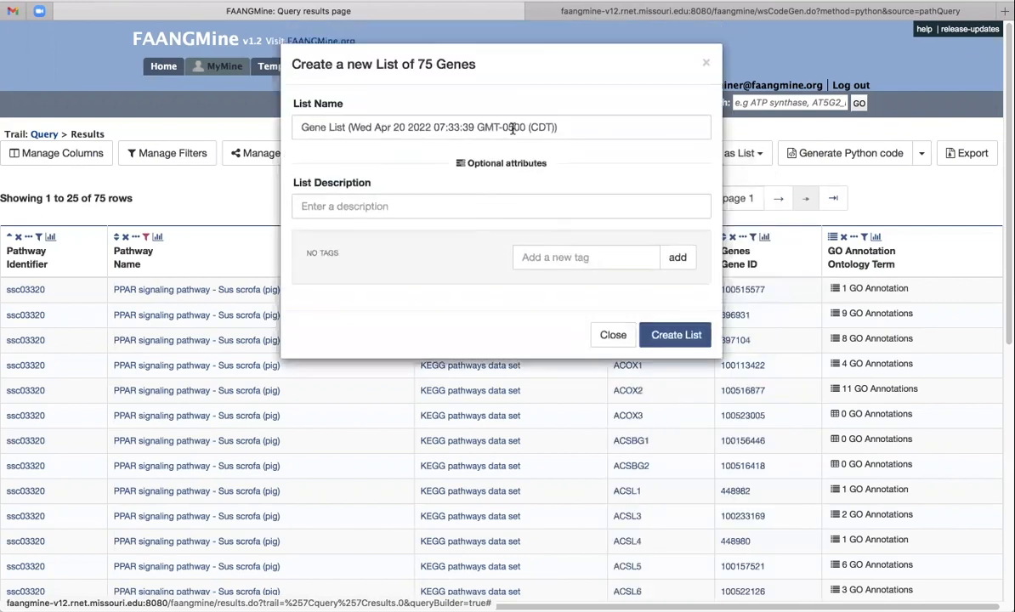
{"action": "left_click_drag", "start_coordinate": [571, 129], "coordinate": [249, 118]}
{"action": "type", "text": "ppar genes"}
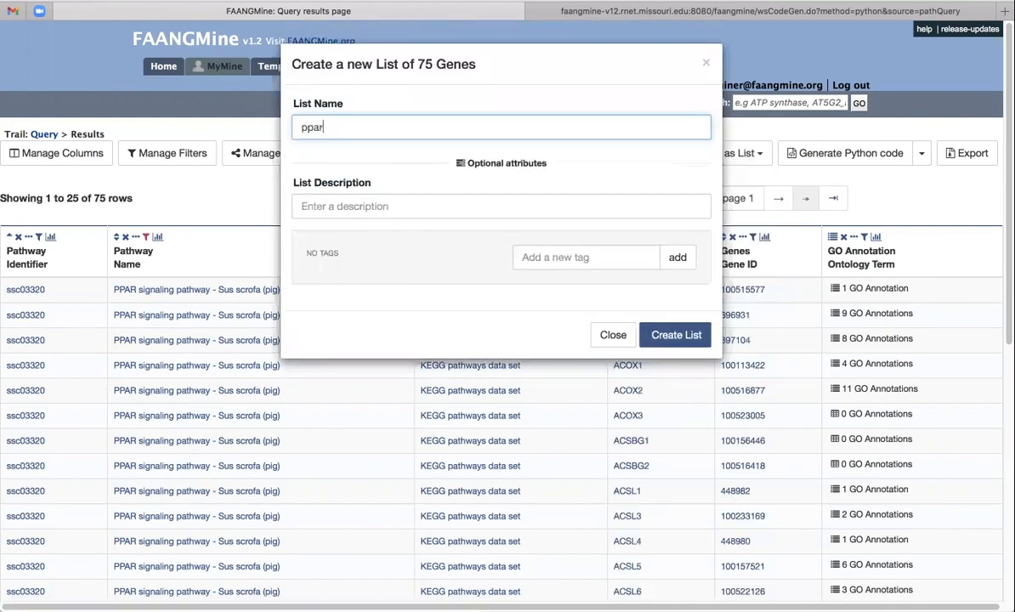
{"action": "left_click", "coordinate": [673, 334]}
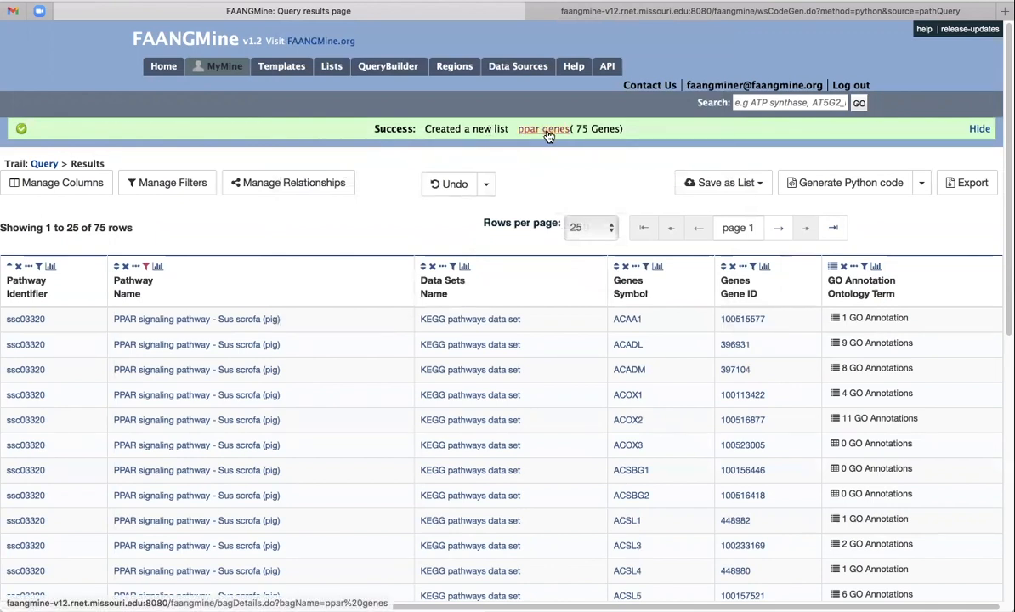
- Open the overview of saved lists and look through the user's own and the public gene lists
{"action": "left_click", "coordinate": [333, 68]}
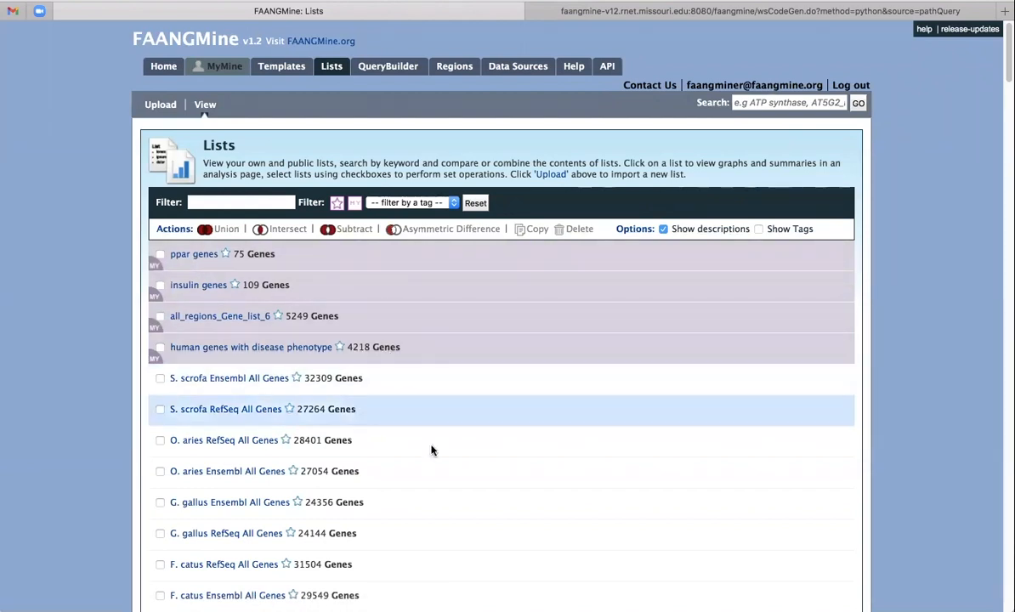
{"action": "scroll", "coordinate": [431, 450], "scroll_direction": "down", "scroll_amount": 5}
{"action": "scroll", "coordinate": [431, 450], "scroll_direction": "down", "scroll_amount": 10}
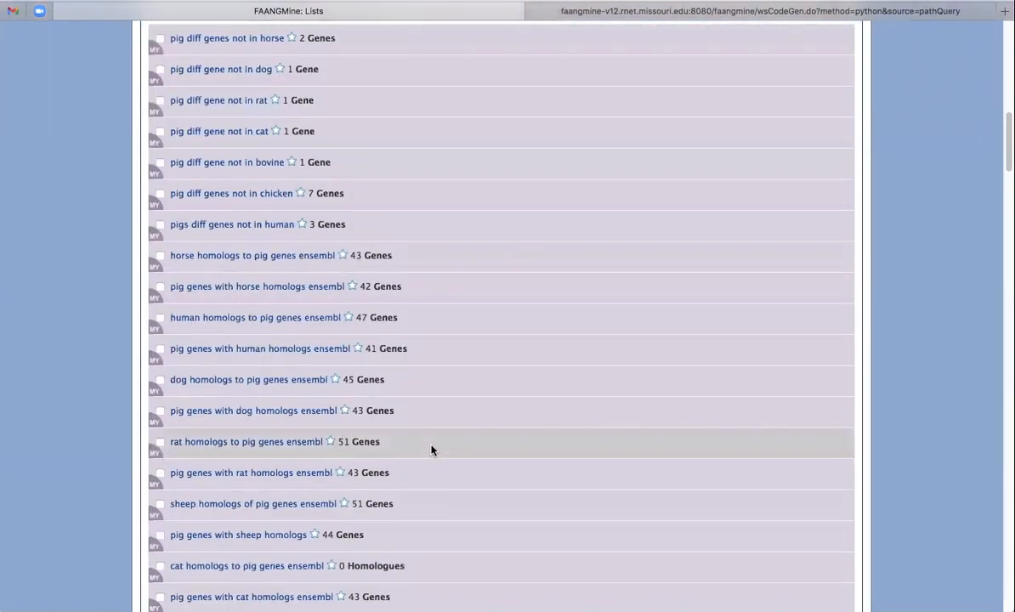
{"action": "scroll", "coordinate": [431, 449], "scroll_direction": "up", "scroll_amount": 7}
{"action": "scroll", "coordinate": [431, 450], "scroll_direction": "up", "scroll_amount": 8}
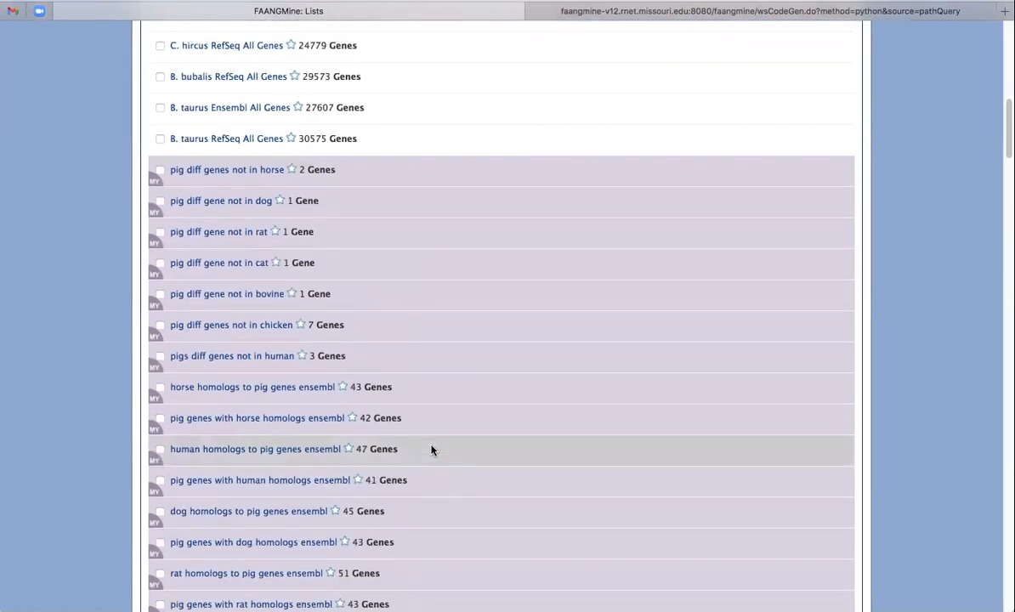
{"action": "scroll", "coordinate": [463, 352], "scroll_direction": "up", "scroll_amount": 2}
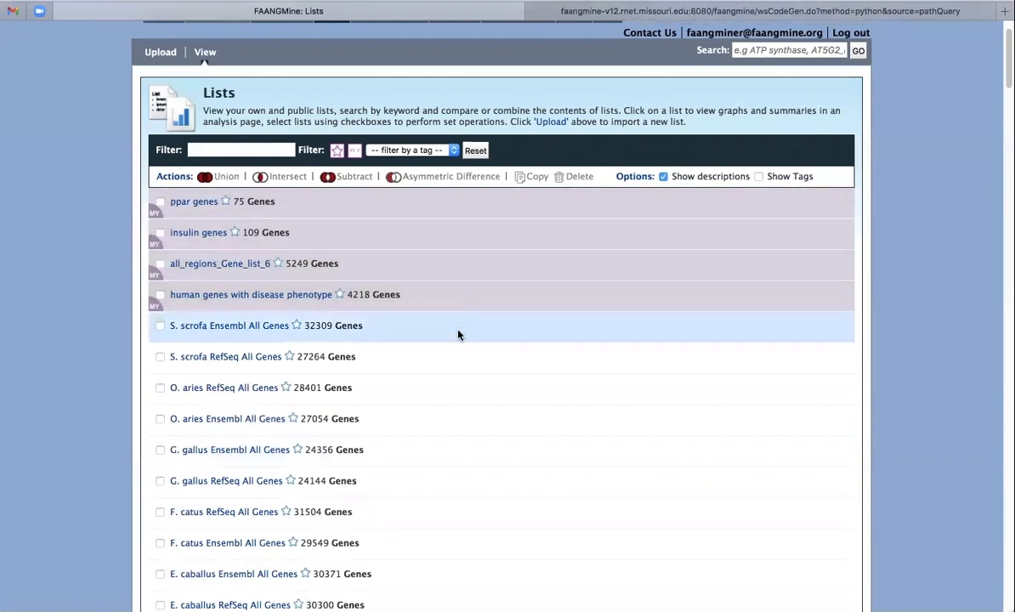
{"action": "scroll", "coordinate": [460, 347], "scroll_direction": "down", "scroll_amount": 1}
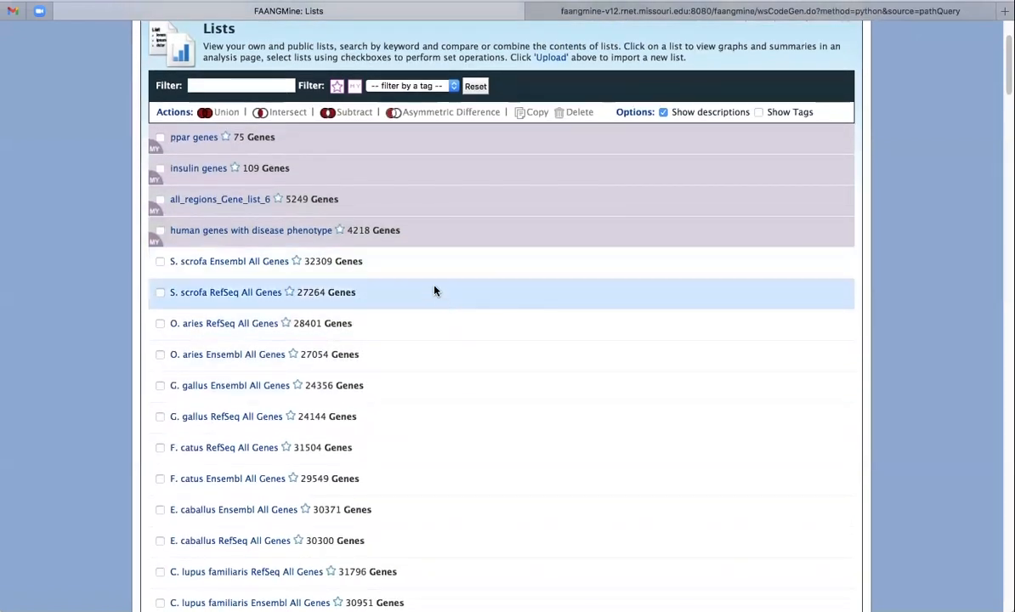
{"action": "scroll", "coordinate": [442, 397], "scroll_direction": "down", "scroll_amount": 1}
{"action": "scroll", "coordinate": [442, 397], "scroll_direction": "down", "scroll_amount": 1}
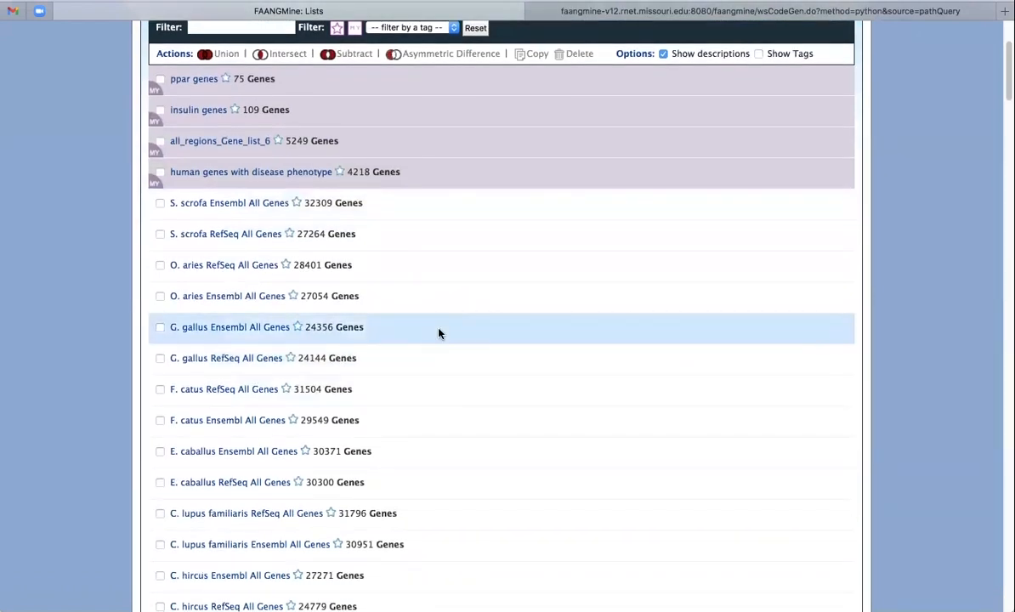
{"action": "scroll", "coordinate": [439, 333], "scroll_direction": "down", "scroll_amount": 1}
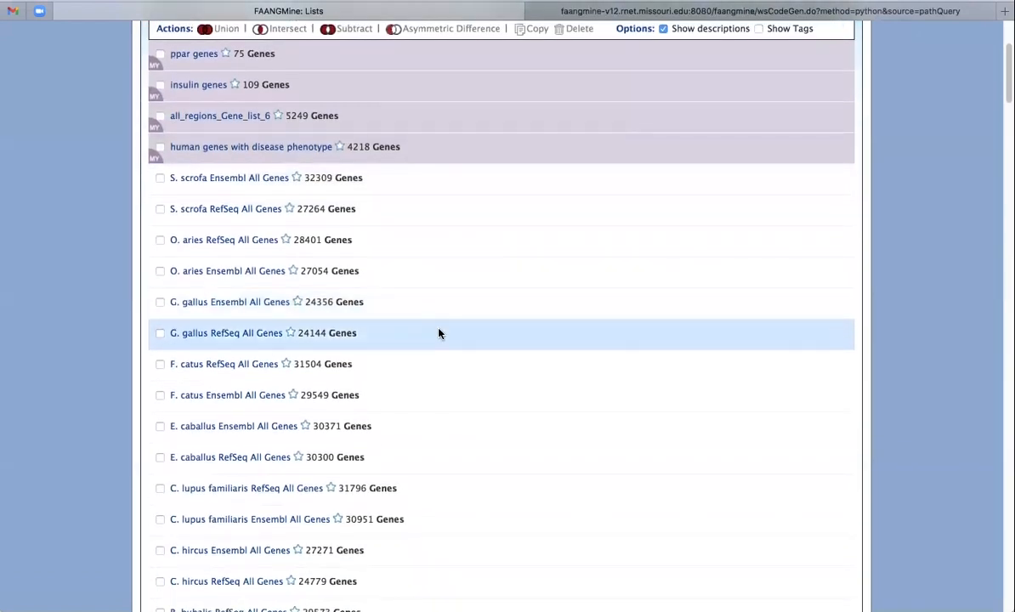
{"action": "scroll", "coordinate": [439, 333], "scroll_direction": "down", "scroll_amount": 1}
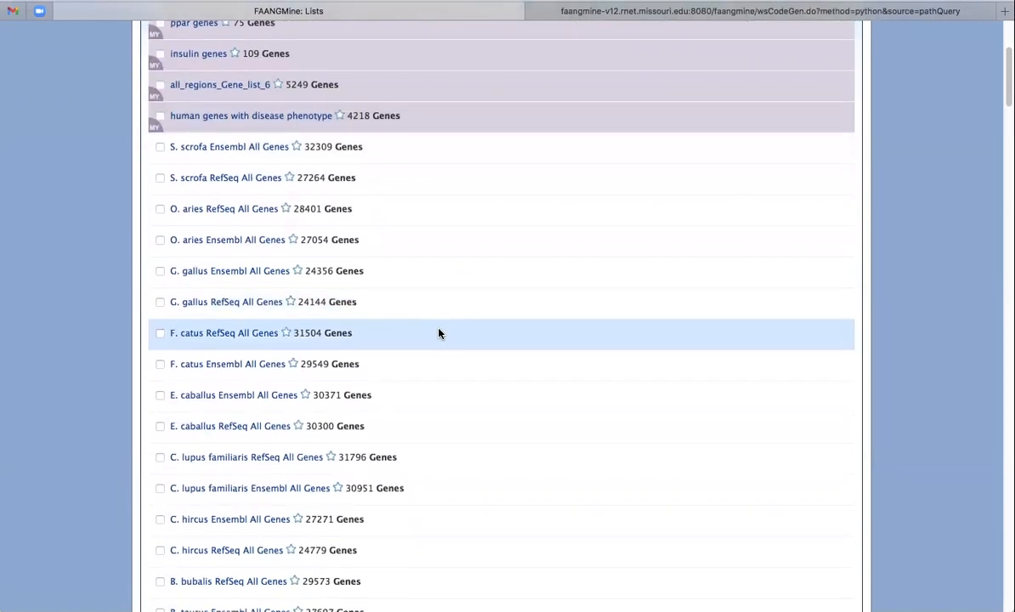
{"action": "scroll", "coordinate": [439, 333], "scroll_direction": "down", "scroll_amount": 1}
{"action": "scroll", "coordinate": [439, 333], "scroll_direction": "up", "scroll_amount": 1}
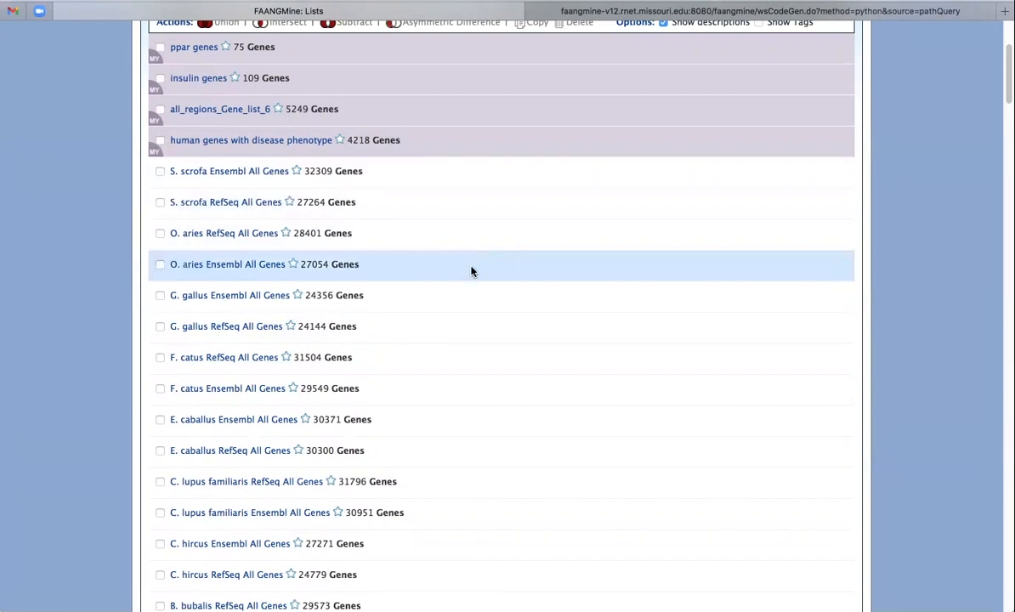
{"action": "scroll", "coordinate": [473, 277], "scroll_direction": "down", "scroll_amount": 2}
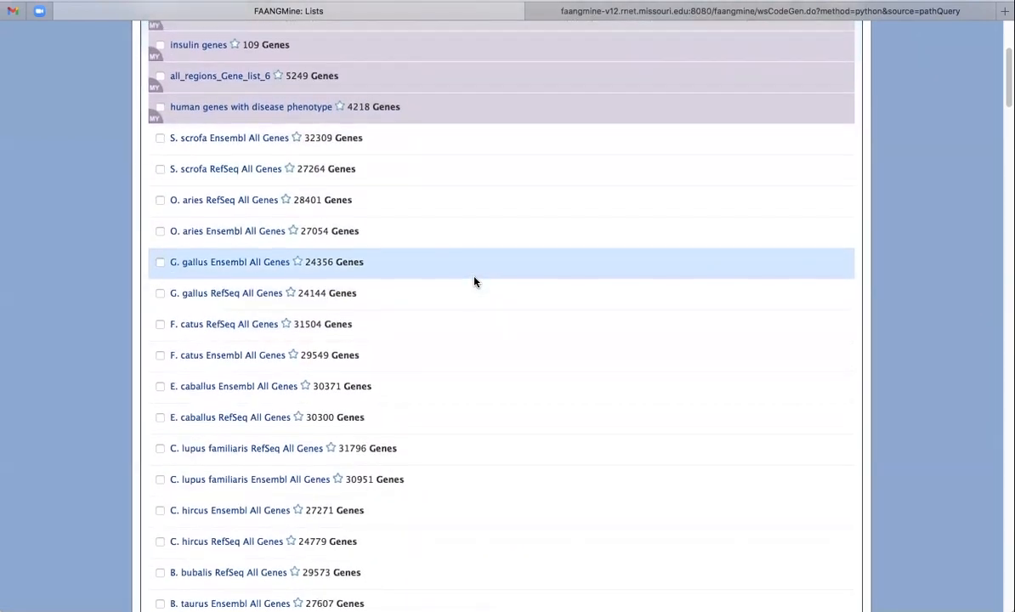
{"action": "scroll", "coordinate": [472, 322], "scroll_direction": "down", "scroll_amount": 3}
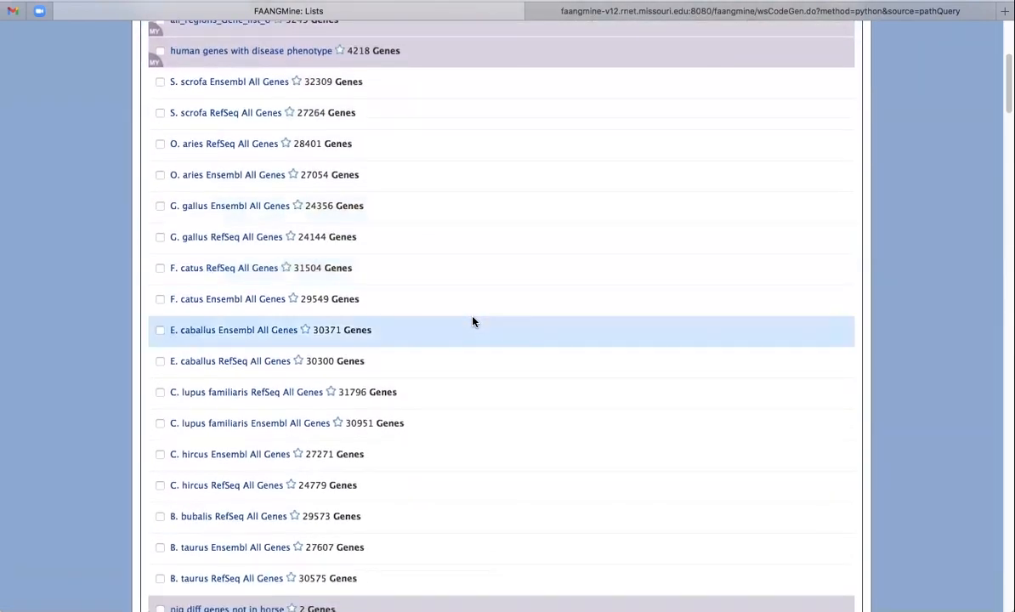
{"action": "scroll", "coordinate": [474, 321], "scroll_direction": "up", "scroll_amount": 12}
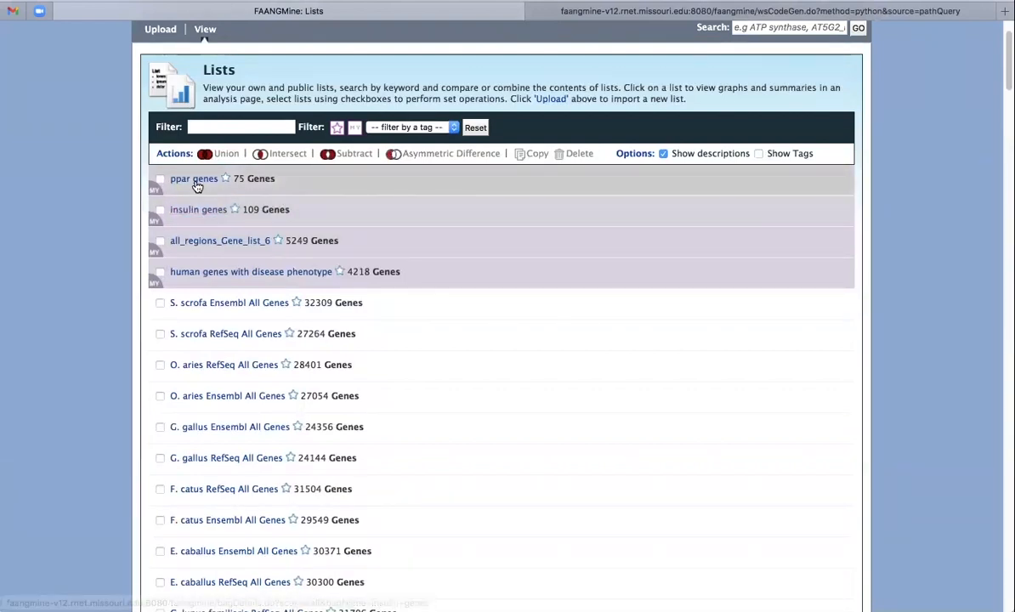
- Intersect the "ppar genes" and "insulin genes" lists and save the result as a new list named "intersection"
{"action": "left_click", "coordinate": [159, 209]}
{"action": "left_click", "coordinate": [160, 179]}
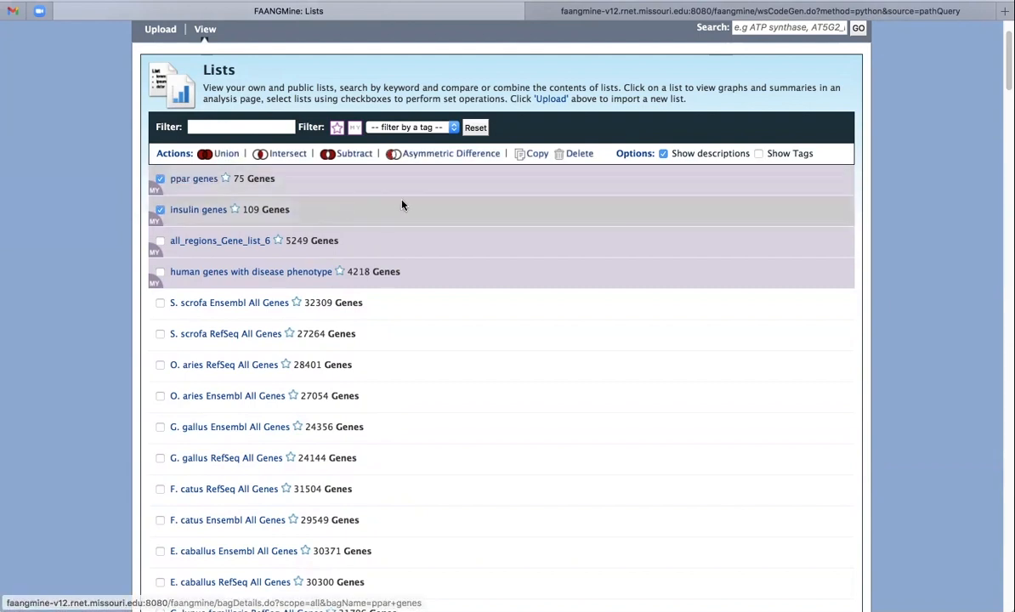
{"action": "left_click", "coordinate": [287, 154]}
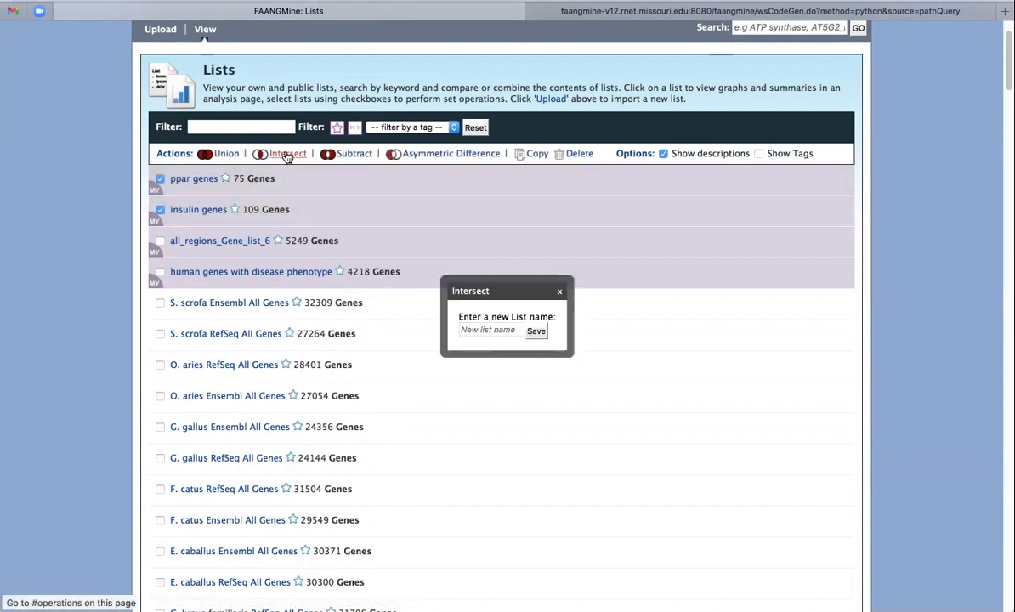
{"action": "left_click", "coordinate": [497, 330]}
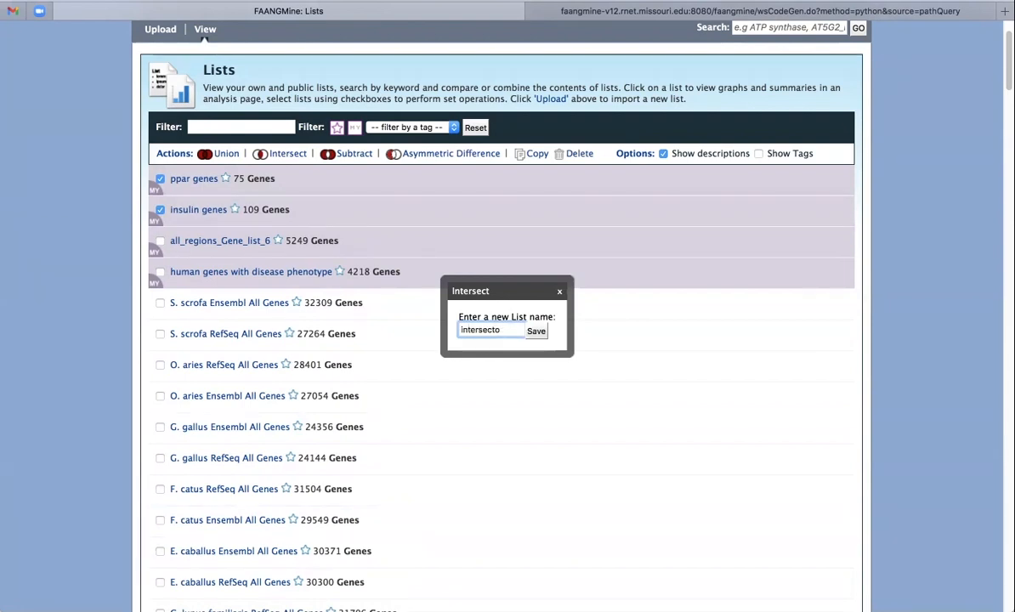
{"action": "type", "text": "intersection"}
{"action": "left_click", "coordinate": [537, 332]}
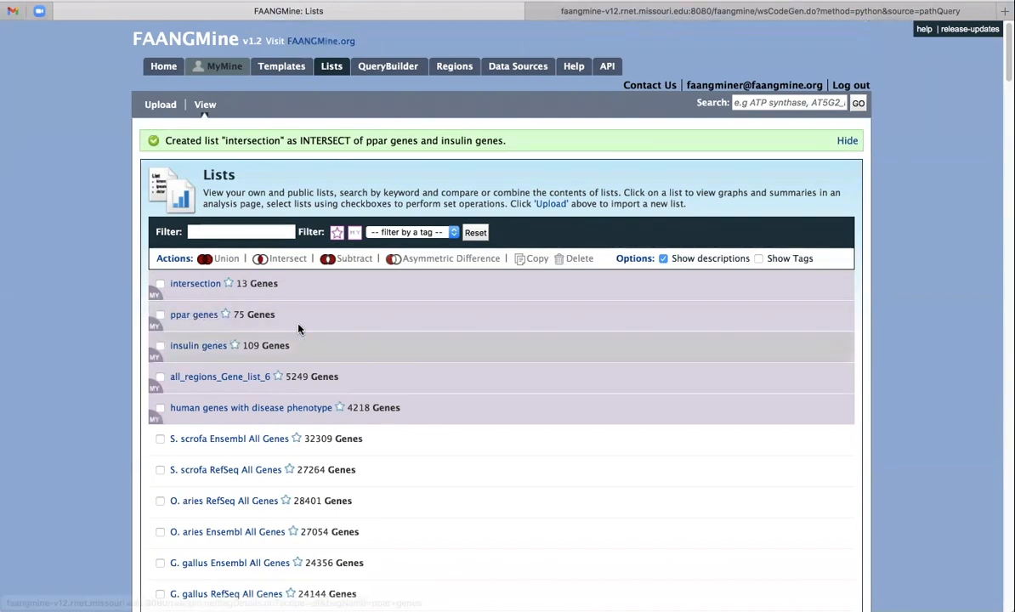
- Create an asymmetric difference list of "insulin genes" minus "ppar genes" and name it "difference"
{"action": "left_click", "coordinate": [160, 315]}
{"action": "left_click", "coordinate": [160, 345]}
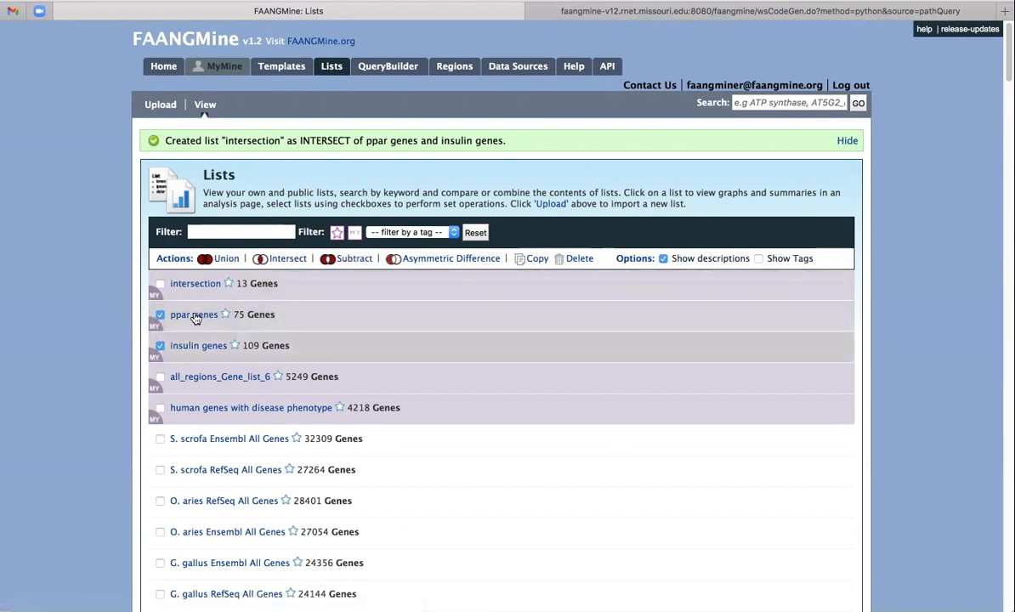
{"action": "left_click", "coordinate": [446, 259]}
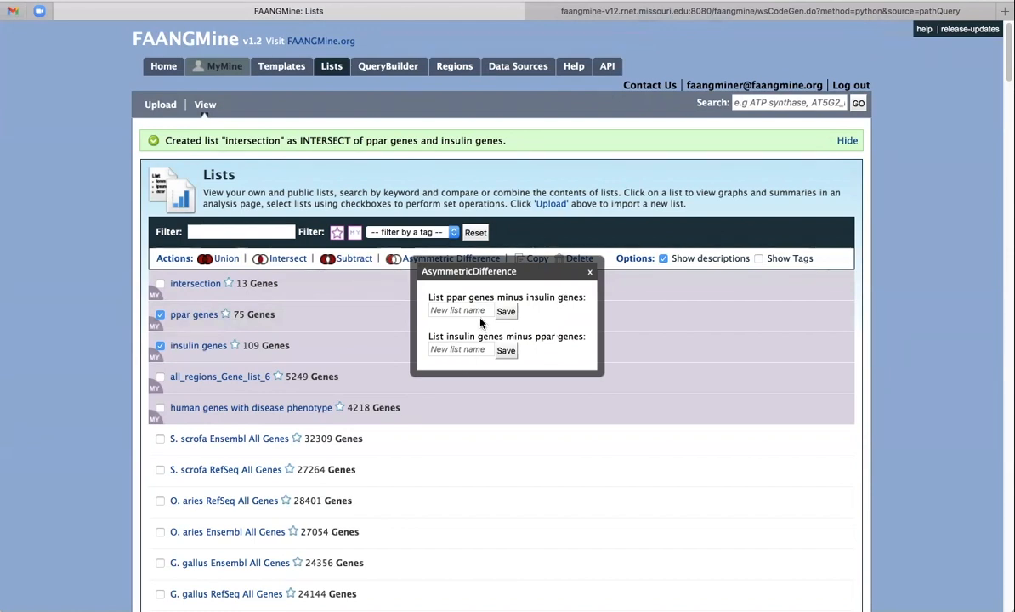
{"action": "left_click", "coordinate": [450, 349]}
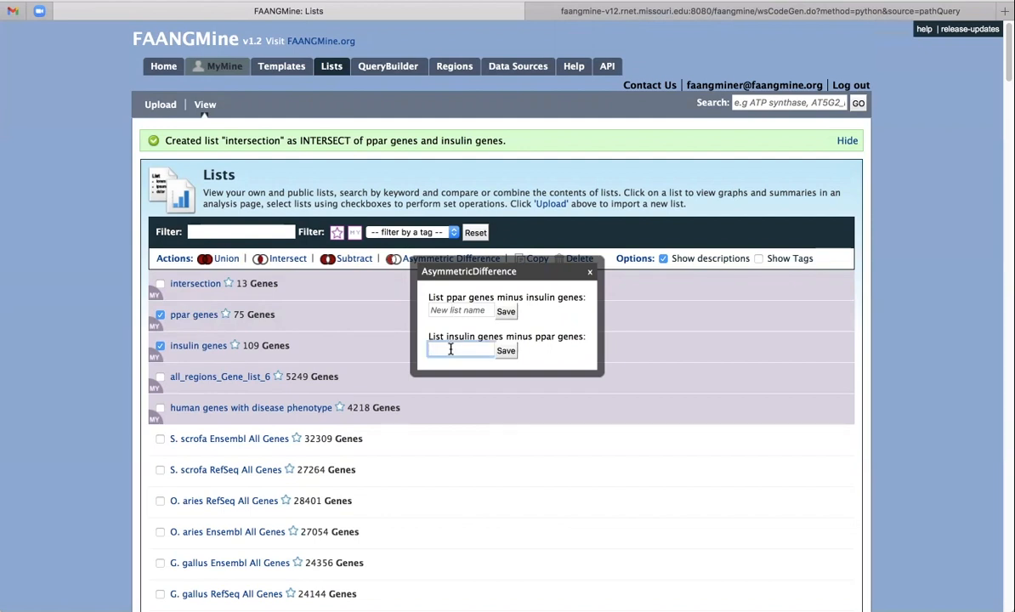
{"action": "type", "text": "difference"}
{"action": "left_click", "coordinate": [508, 351]}
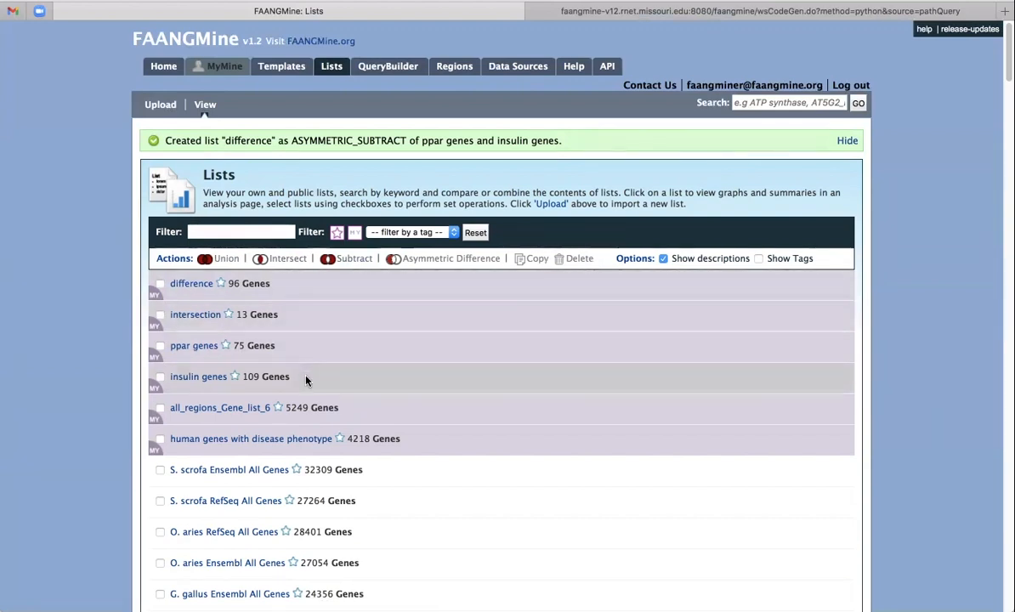
- Open the "intersection" list and examine its gene table and its enrichment and orthologue widgets
{"action": "left_click", "coordinate": [194, 314]}
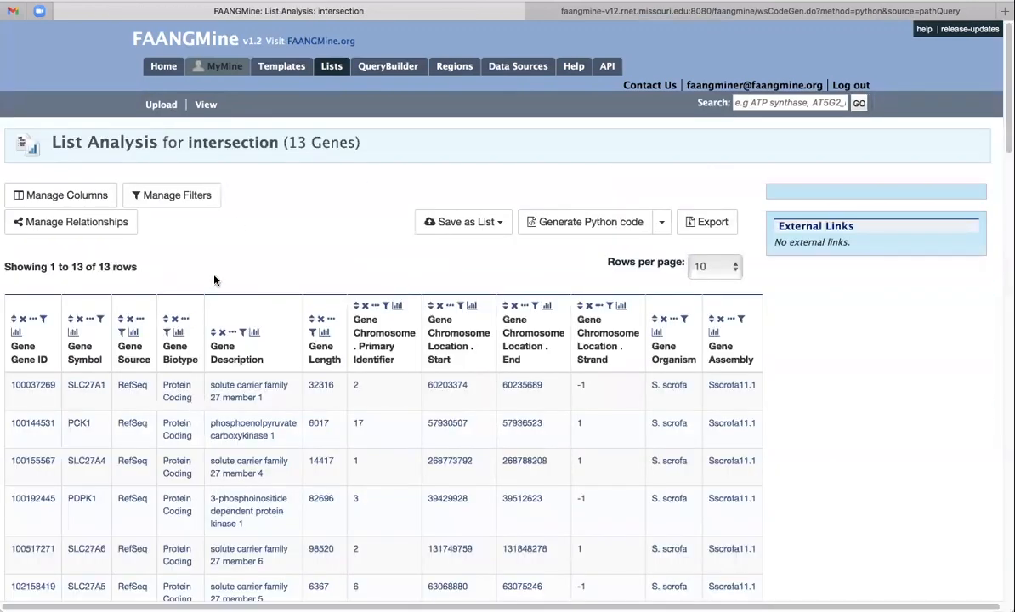
{"action": "scroll", "coordinate": [878, 443], "scroll_direction": "down", "scroll_amount": 3}
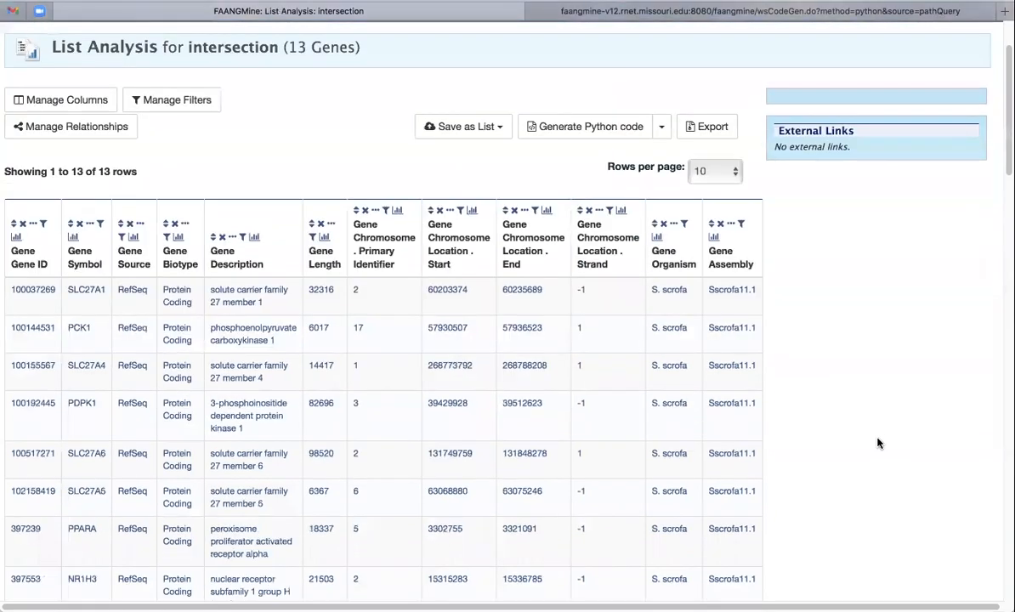
{"action": "scroll", "coordinate": [817, 397], "scroll_direction": "down", "scroll_amount": 2}
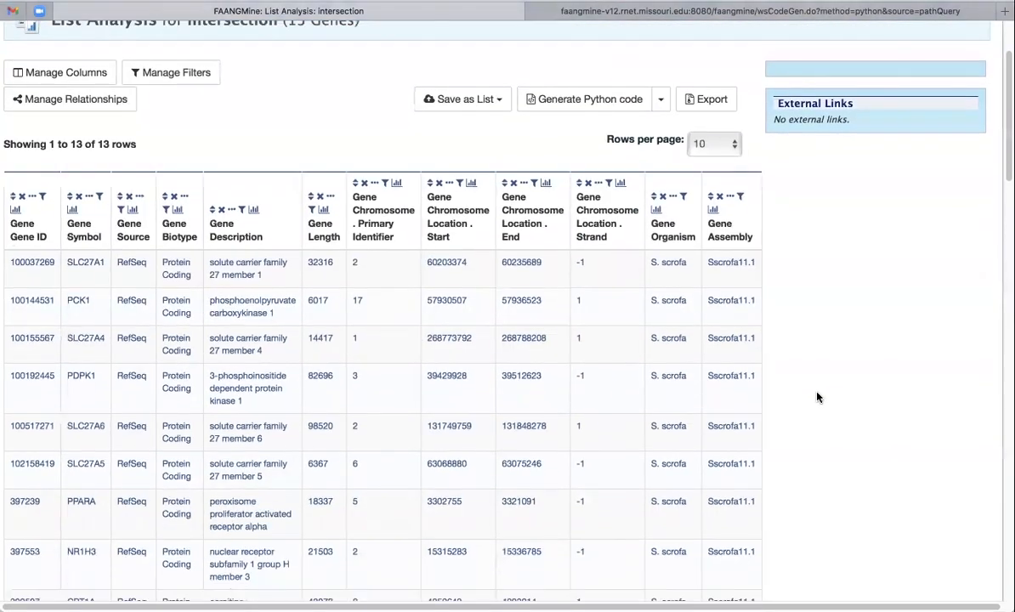
{"action": "scroll", "coordinate": [817, 397], "scroll_direction": "down", "scroll_amount": 15}
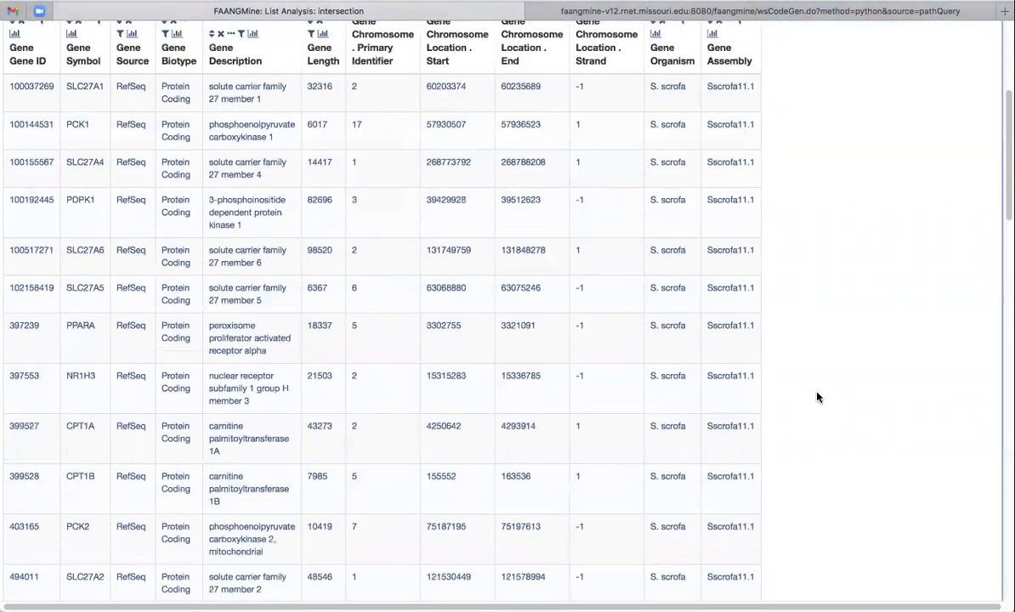
{"action": "scroll", "coordinate": [817, 397], "scroll_direction": "down", "scroll_amount": 2}
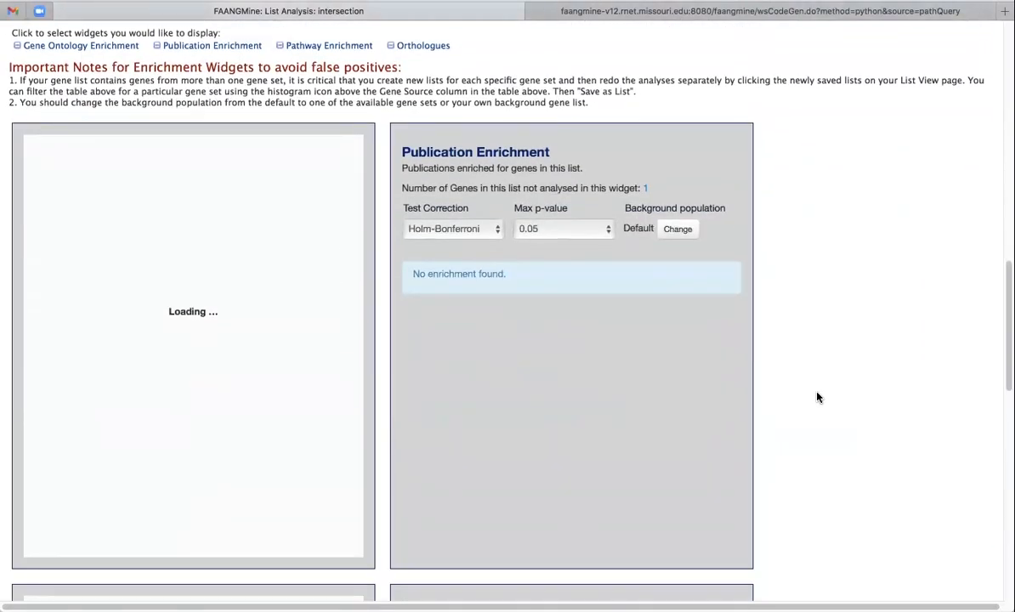
{"action": "scroll", "coordinate": [818, 397], "scroll_direction": "down", "scroll_amount": 2}
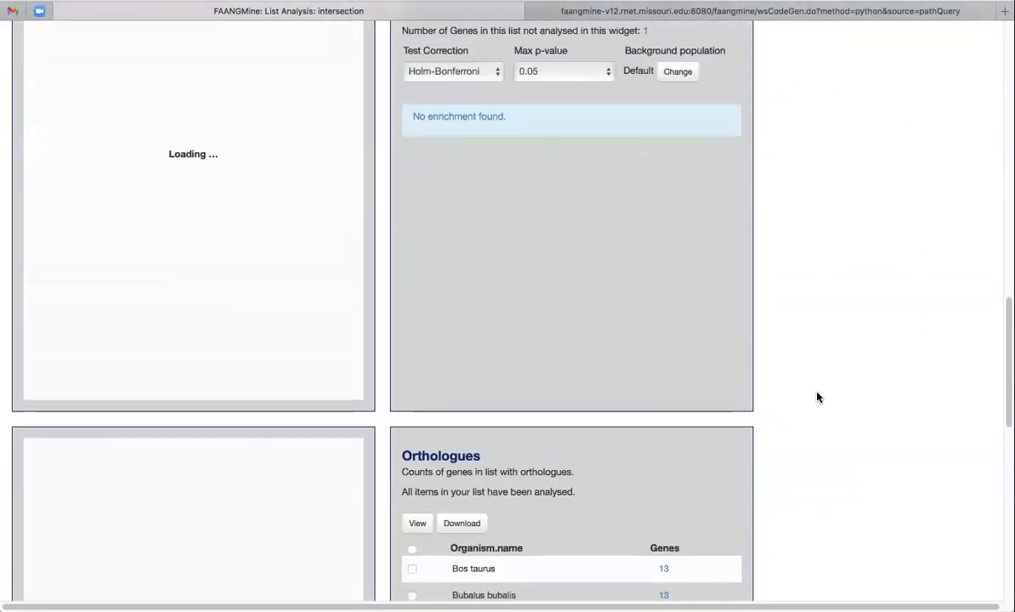
{"action": "scroll", "coordinate": [817, 397], "scroll_direction": "up", "scroll_amount": 3}
{"action": "scroll", "coordinate": [732, 366], "scroll_direction": "down", "scroll_amount": 3}
{"action": "scroll", "coordinate": [732, 366], "scroll_direction": "down", "scroll_amount": 3}
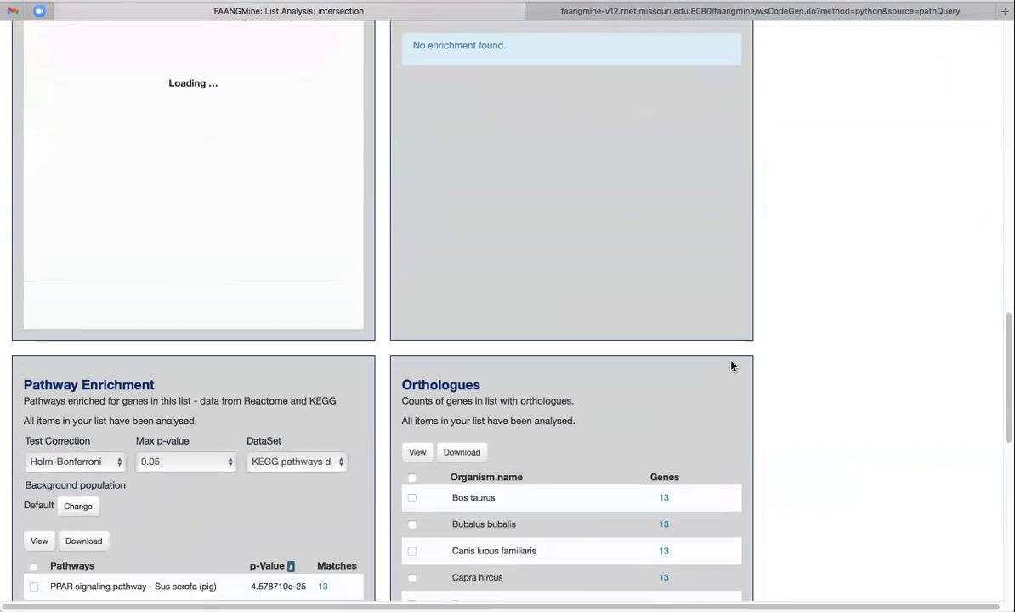
{"action": "scroll", "coordinate": [732, 365], "scroll_direction": "up", "scroll_amount": 5}
{"action": "scroll", "coordinate": [732, 365], "scroll_direction": "up", "scroll_amount": 3}
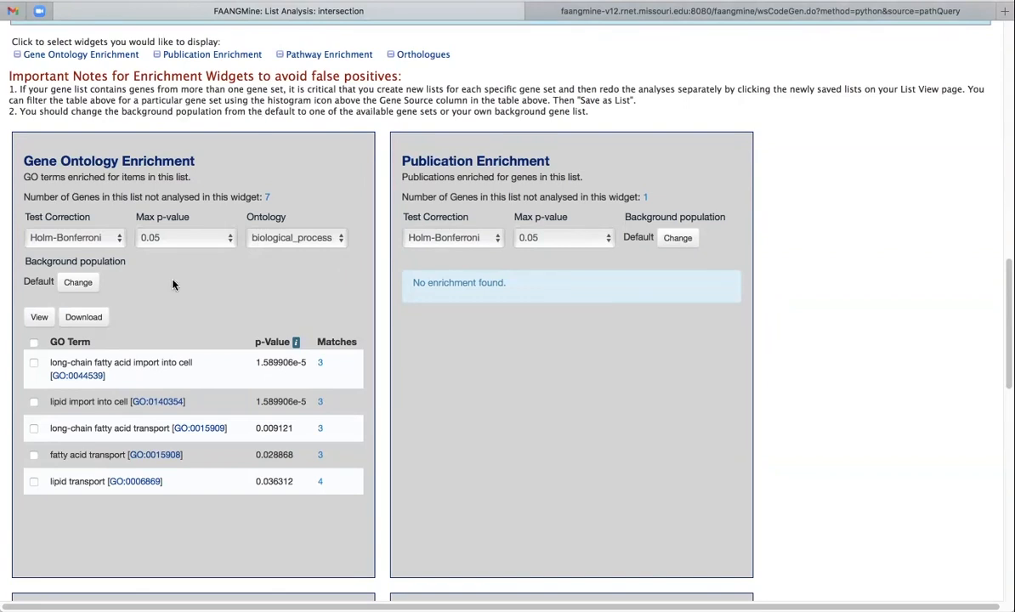
- Change the background population of the Gene Ontology Enrichment widget to "S. scrofa RefSeq All Genes"
{"action": "left_click", "coordinate": [78, 283]}
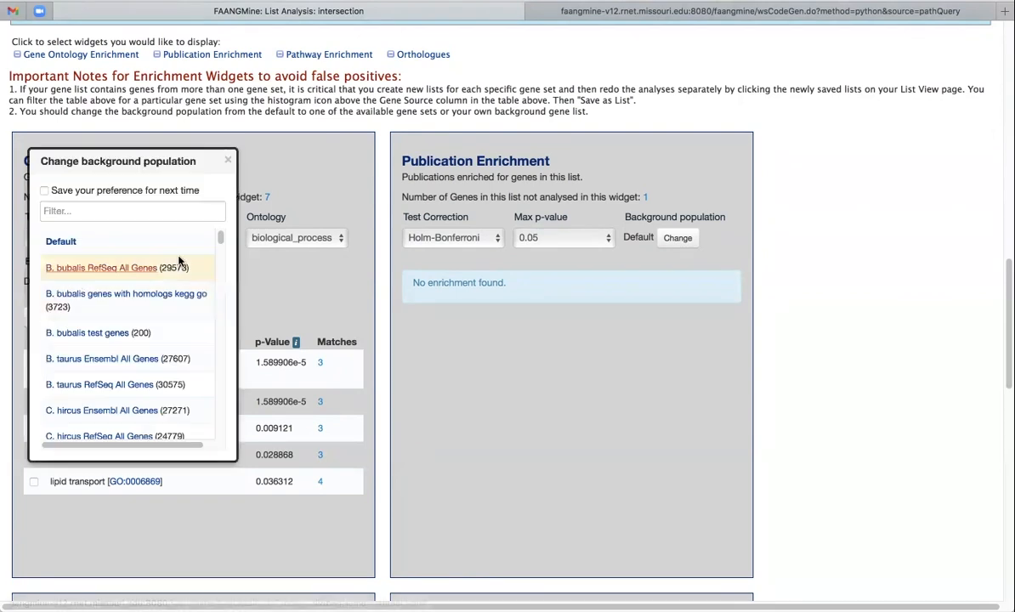
{"action": "left_click_drag", "start_coordinate": [219, 240], "coordinate": [220, 264]}
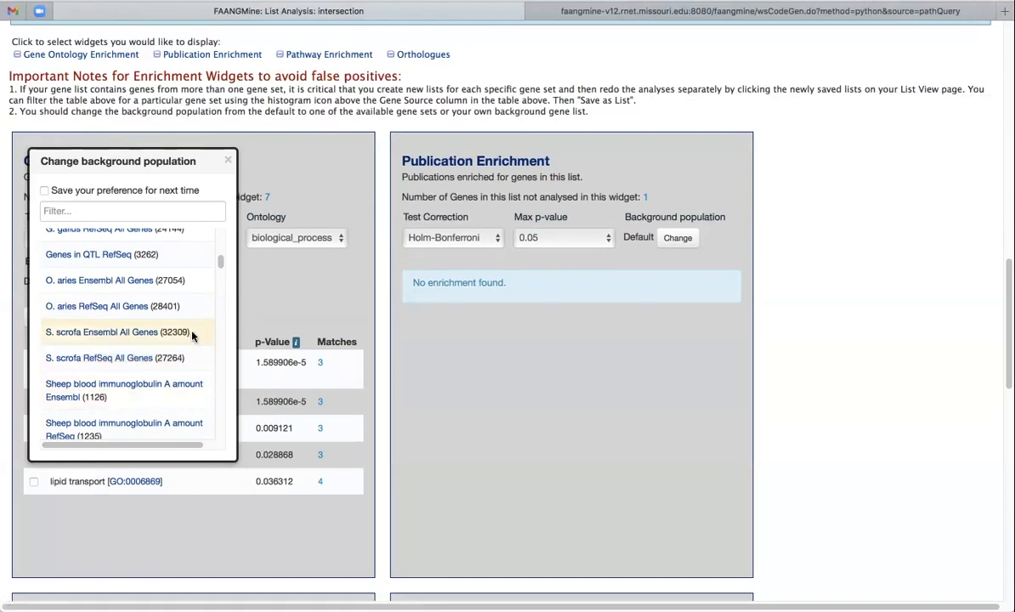
{"action": "left_click", "coordinate": [136, 361]}
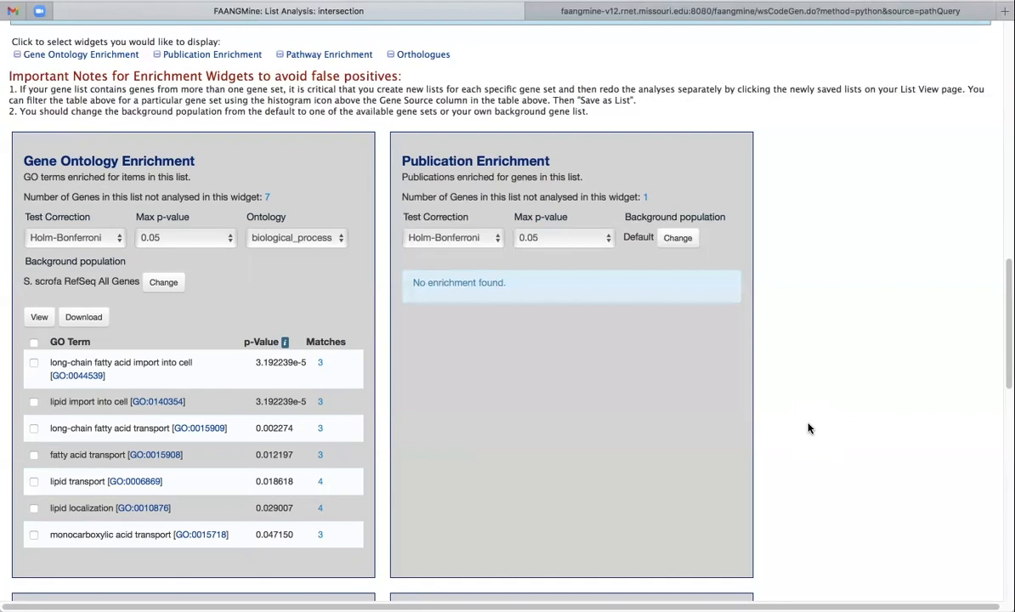
- Open the data sources overview and examine the Variation entries, especially the SNP array alias IDs available for each organism
{"action": "scroll", "coordinate": [808, 427], "scroll_direction": "up", "scroll_amount": 10}
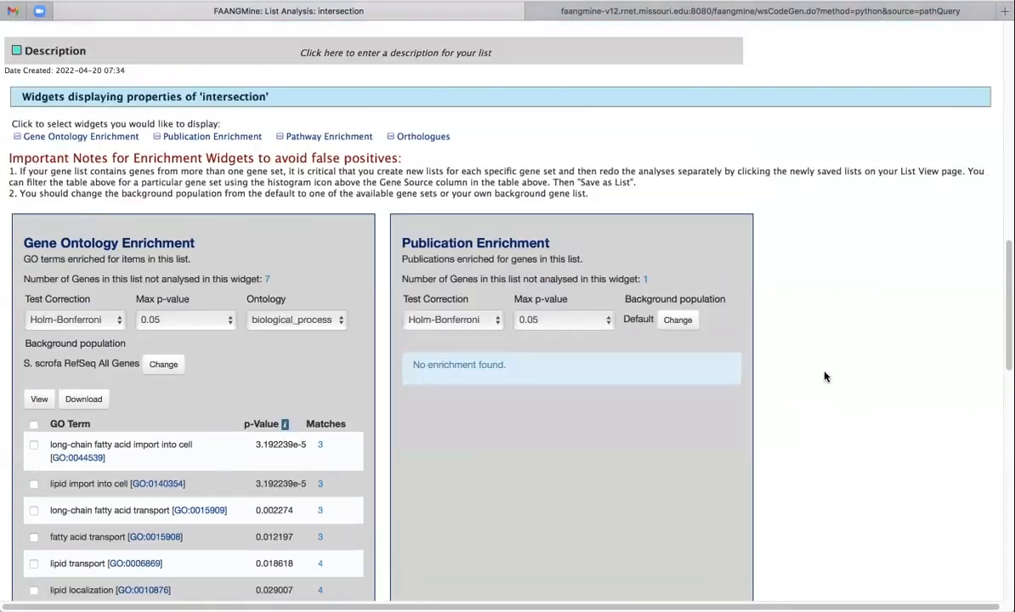
{"action": "scroll", "coordinate": [825, 377], "scroll_direction": "up", "scroll_amount": 10}
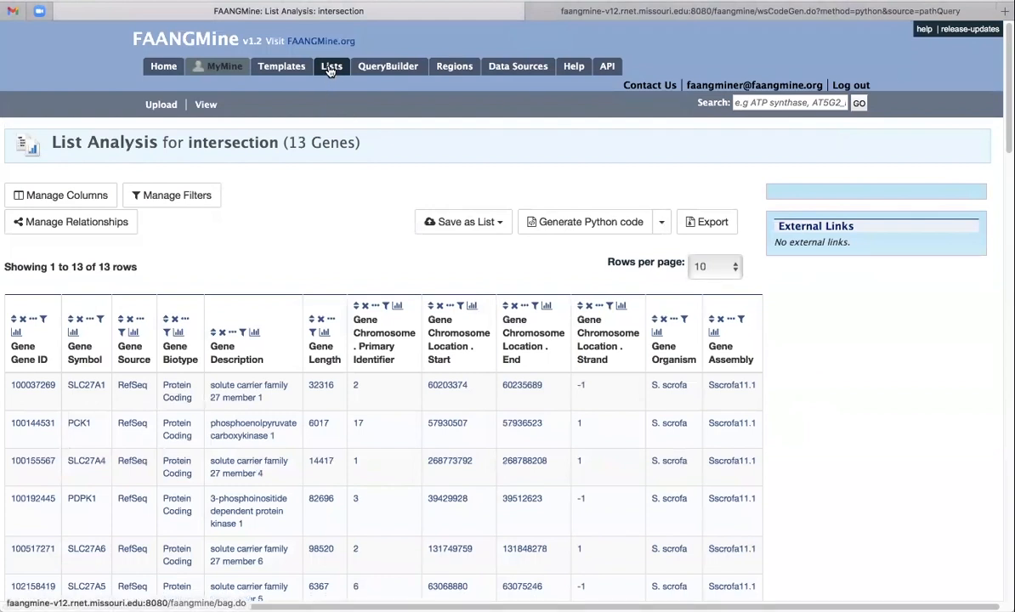
{"action": "left_click", "coordinate": [524, 72]}
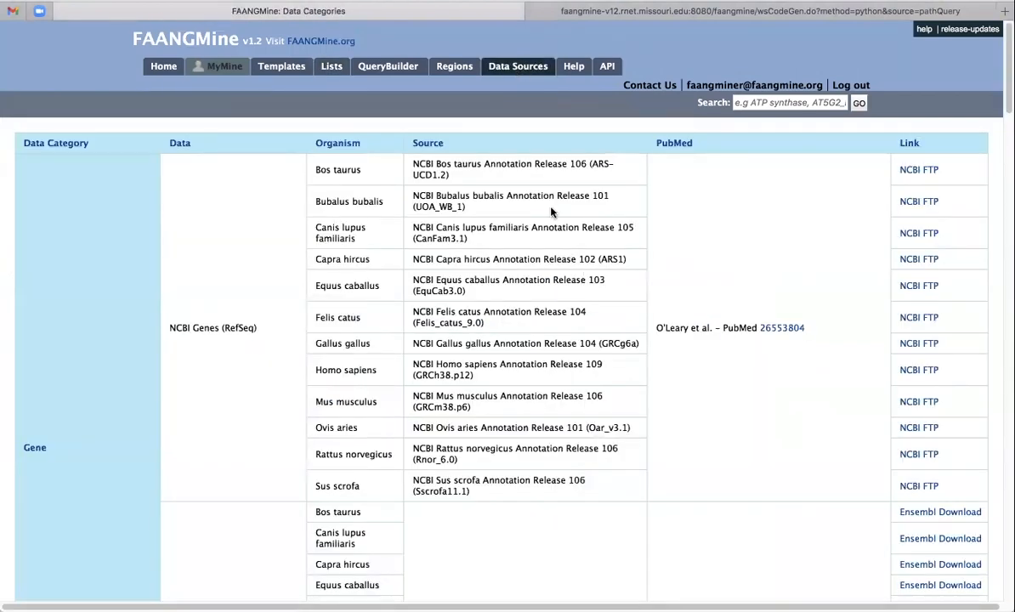
{"action": "scroll", "coordinate": [558, 364], "scroll_direction": "down", "scroll_amount": 10}
{"action": "scroll", "coordinate": [558, 367], "scroll_direction": "down", "scroll_amount": 20}
{"action": "scroll", "coordinate": [557, 367], "scroll_direction": "down", "scroll_amount": 15}
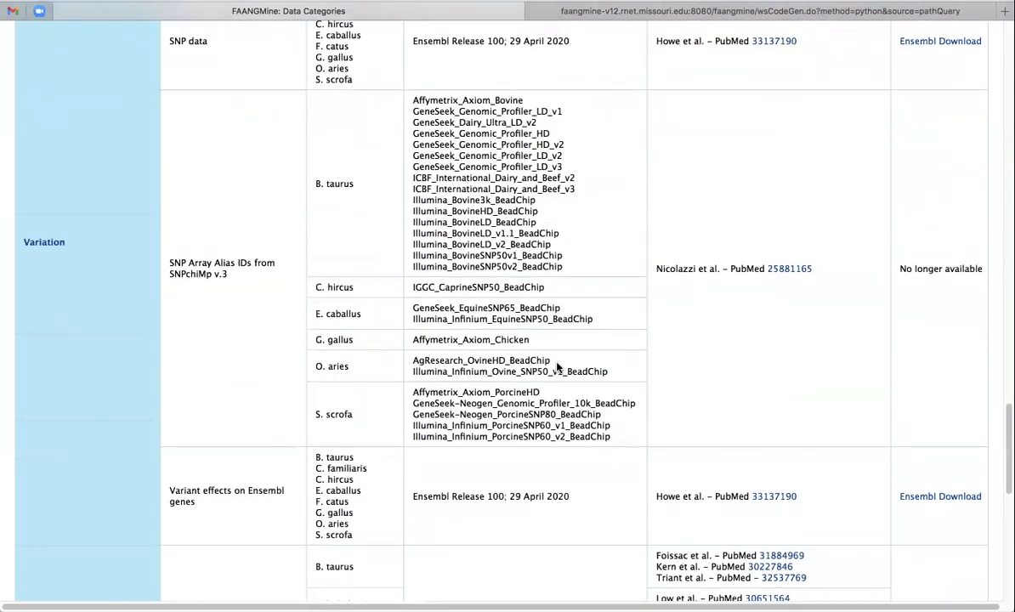
{"action": "scroll", "coordinate": [153, 280], "scroll_direction": "up", "scroll_amount": 2}
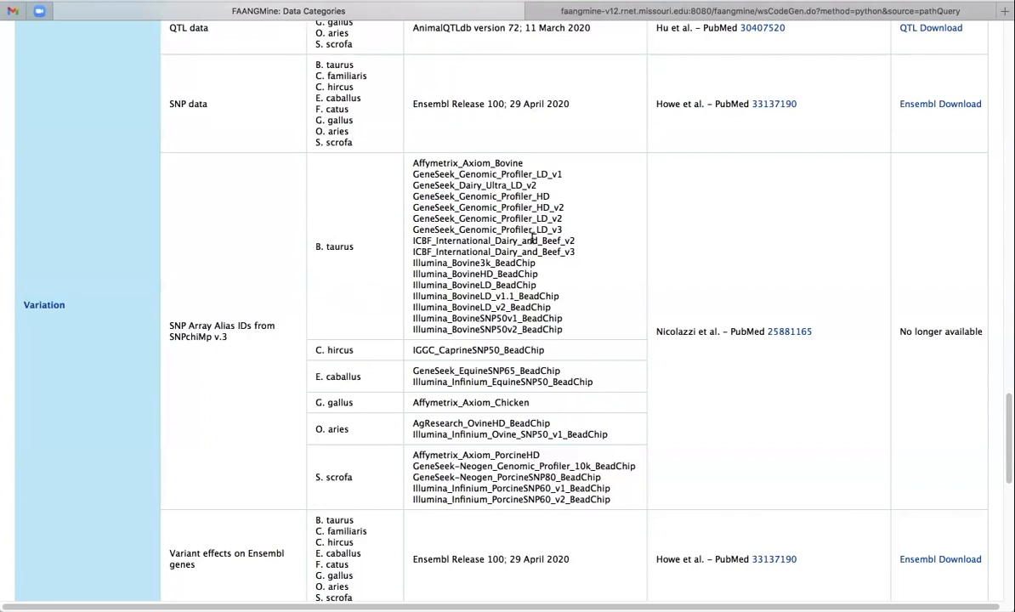
{"action": "scroll", "coordinate": [525, 244], "scroll_direction": "up", "scroll_amount": 2}
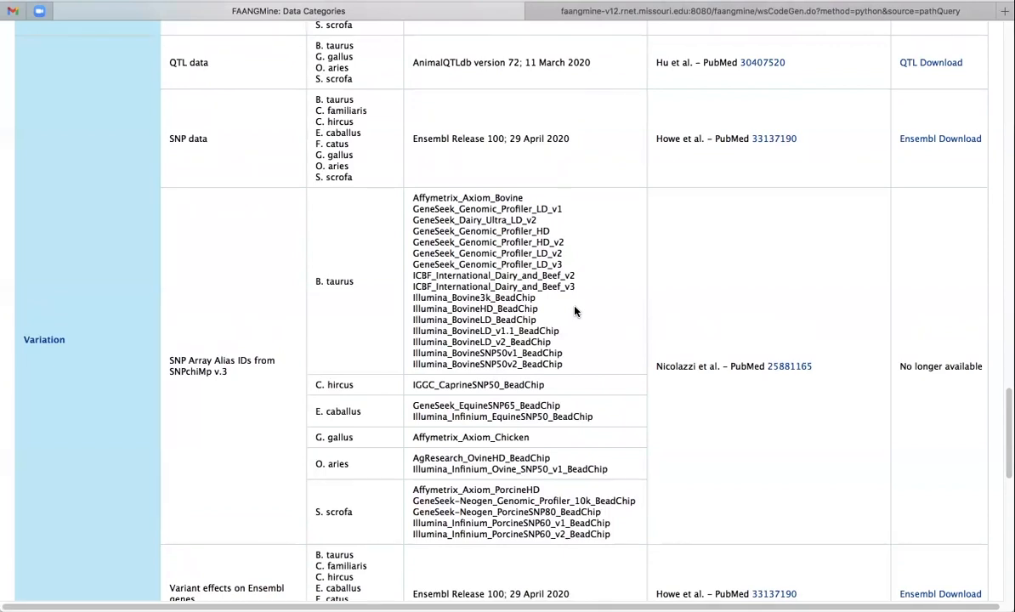
{"action": "scroll", "coordinate": [576, 306], "scroll_direction": "up", "scroll_amount": 3}
{"action": "scroll", "coordinate": [577, 300], "scroll_direction": "down", "scroll_amount": 3}
{"action": "scroll", "coordinate": [576, 299], "scroll_direction": "up", "scroll_amount": 1}
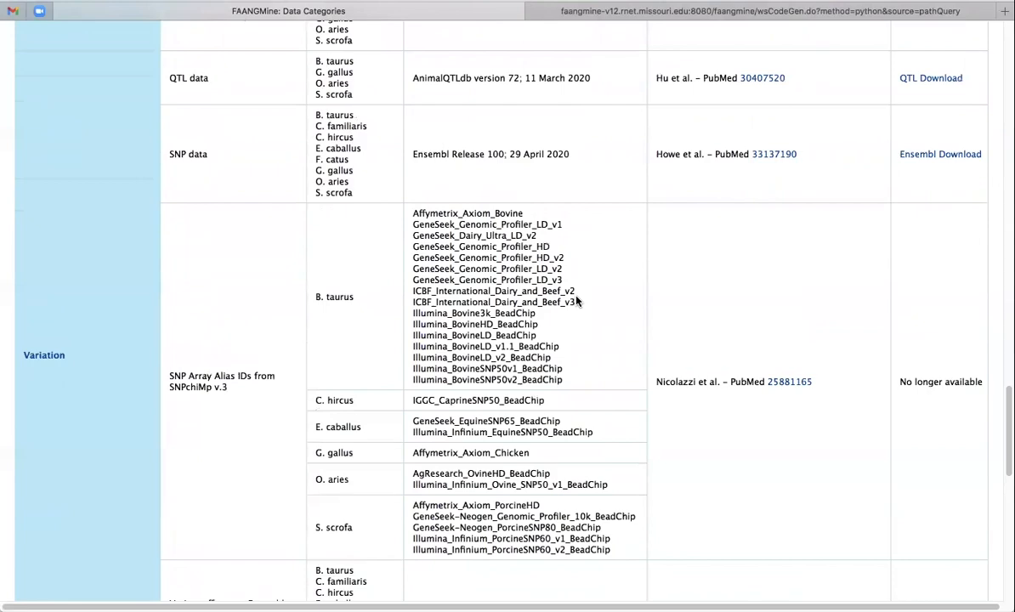
{"action": "scroll", "coordinate": [576, 302], "scroll_direction": "up", "scroll_amount": 20}
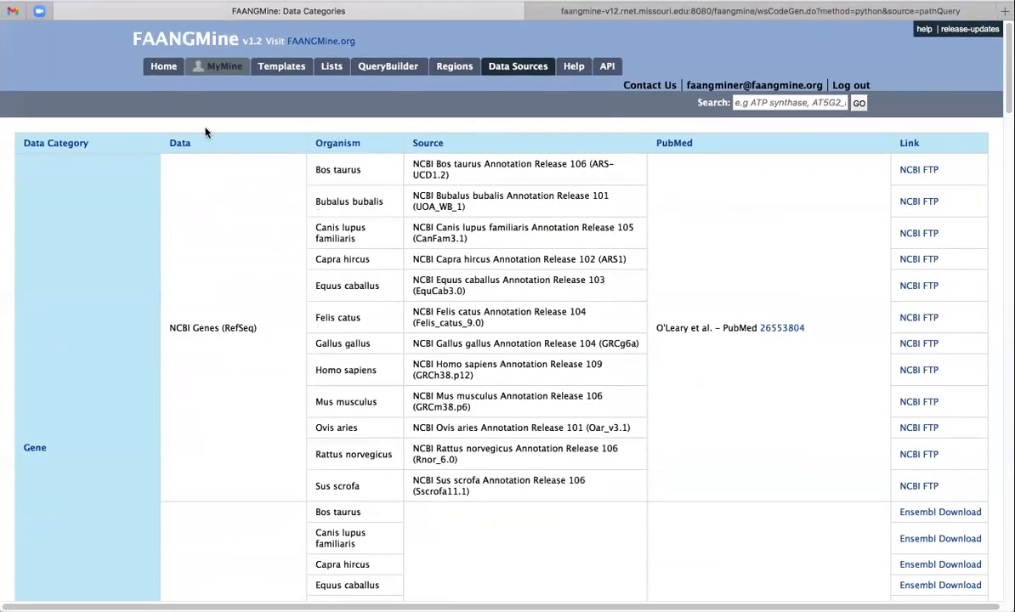
- Start a new list upload with the type Alias Name and the organism B. taurus
{"action": "left_click", "coordinate": [332, 74]}
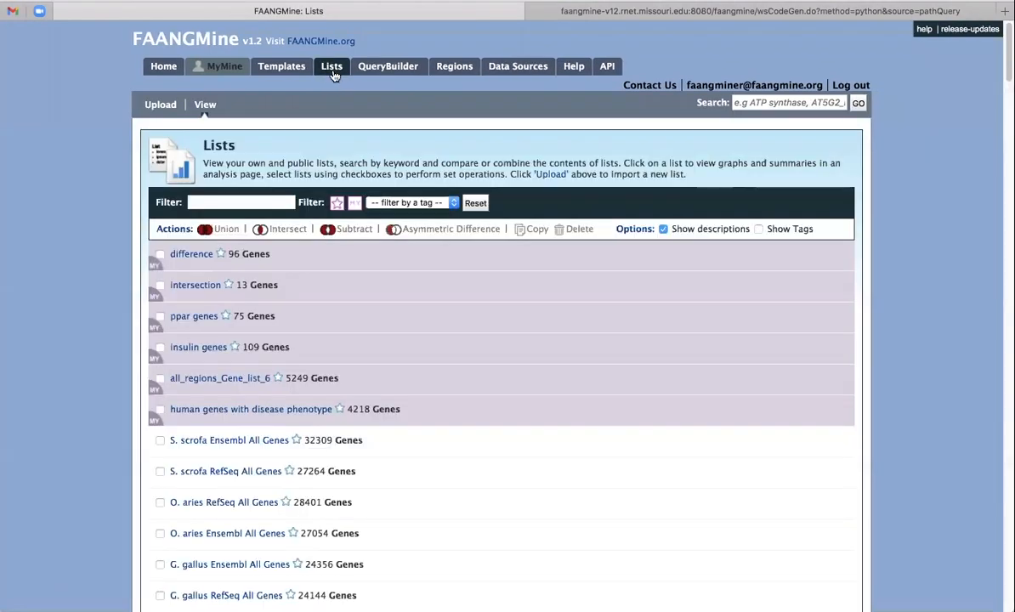
{"action": "left_click", "coordinate": [160, 105]}
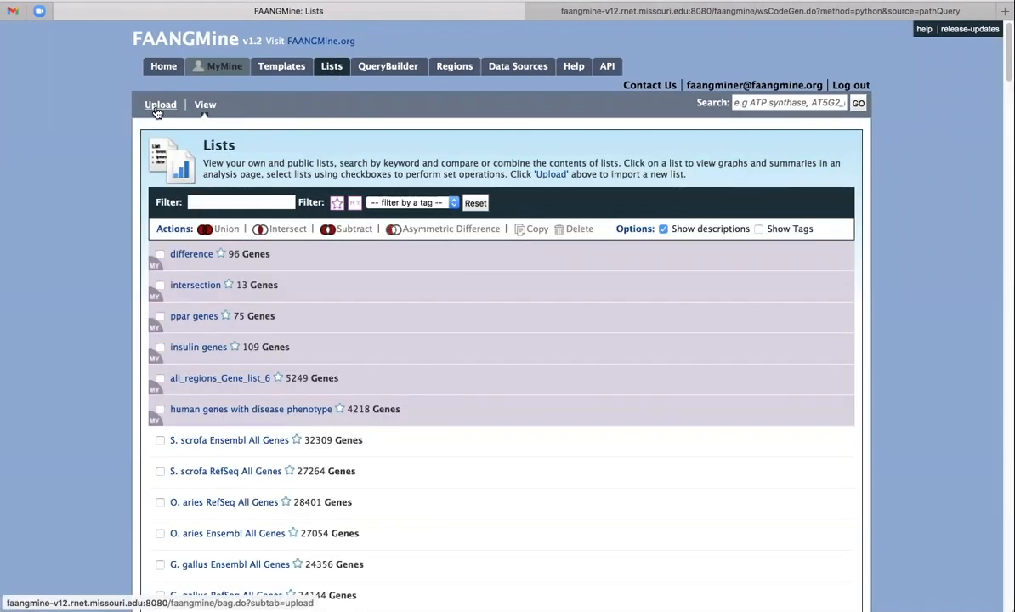
{"action": "left_click", "coordinate": [611, 274]}
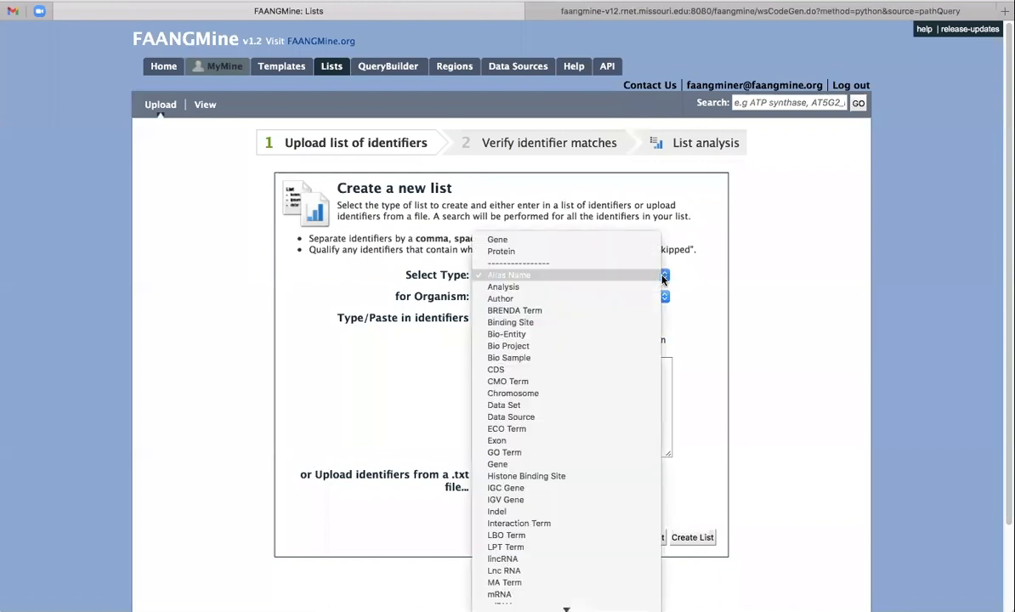
{"action": "left_click", "coordinate": [503, 275]}
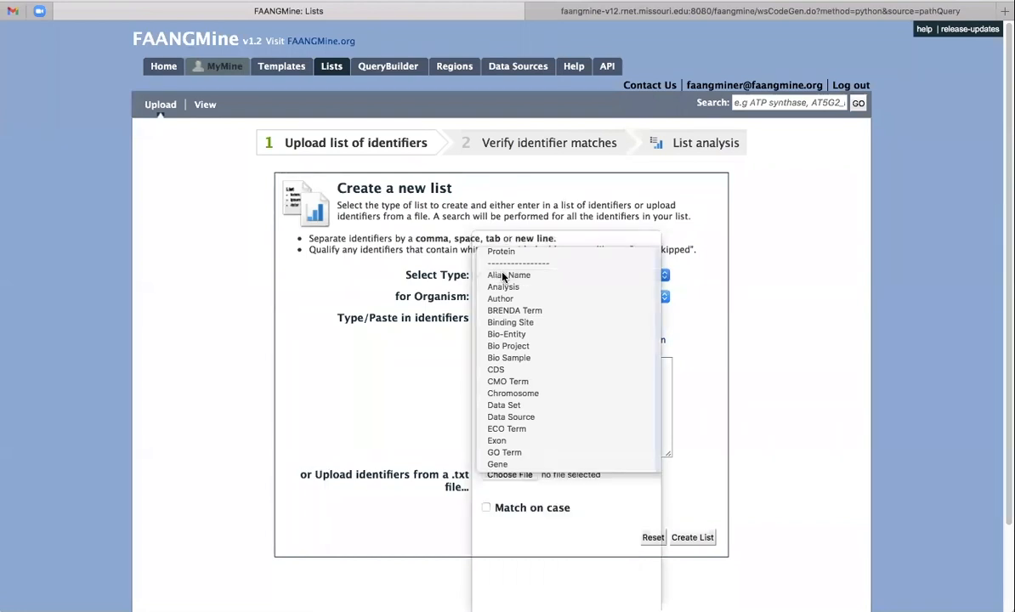
{"action": "left_click", "coordinate": [664, 297]}
{"action": "left_click", "coordinate": [652, 323]}
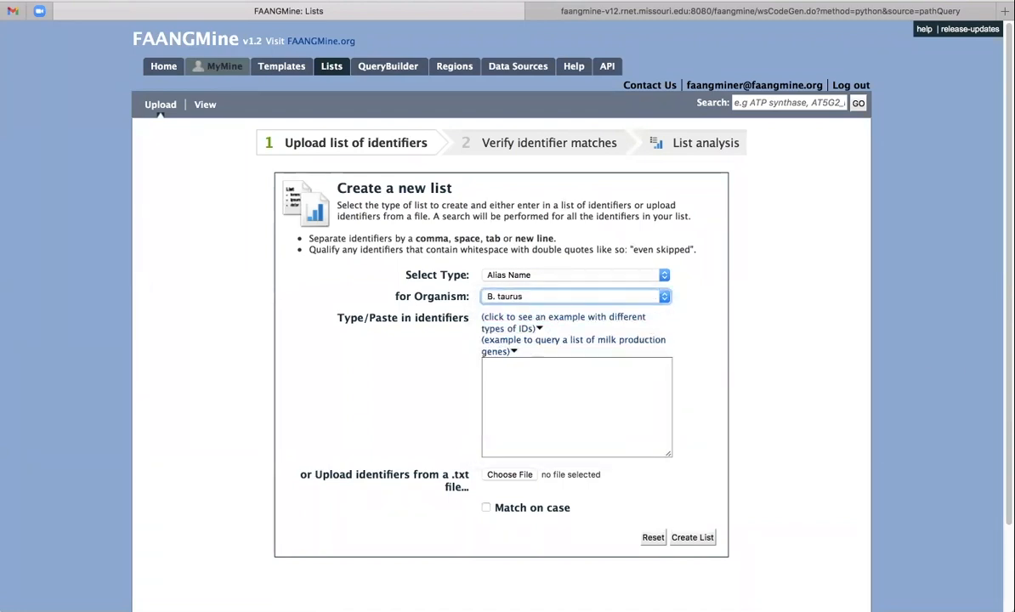
- Paste the copied bovine SNP identifiers from the other window into the new list's identifiers
{"action": "key", "text": "super+Tab"}
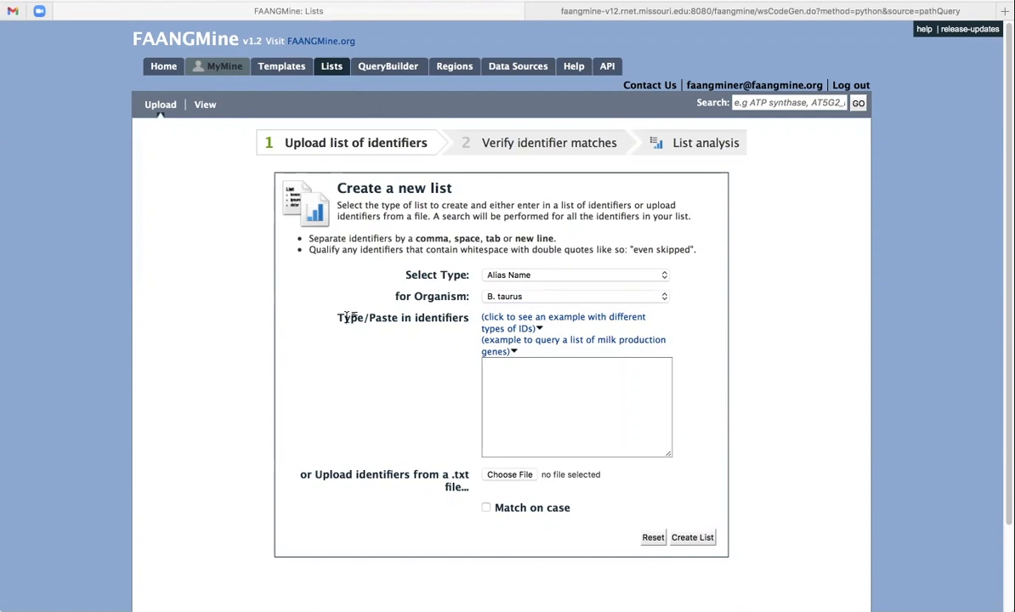
{"action": "left_click", "coordinate": [864, 300]}
{"action": "left_click", "coordinate": [528, 376]}
{"action": "key", "text": "super+v"}
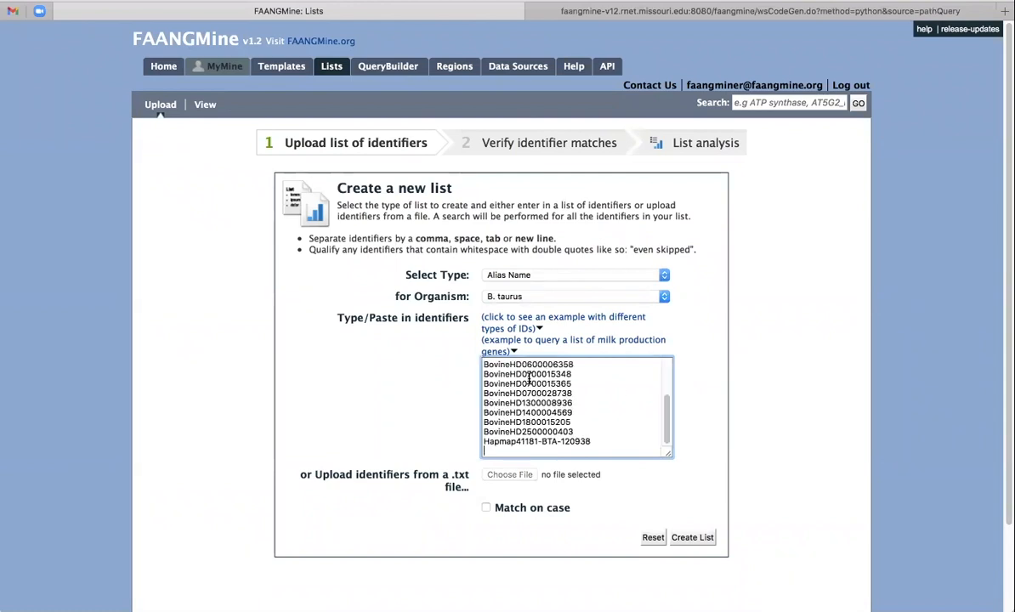
- Submit the SNP identifiers for matching and name the list "snp alias"
{"action": "left_click", "coordinate": [693, 539]}
{"action": "left_click_drag", "start_coordinate": [199, 206], "coordinate": [16, 206]}
{"action": "type", "text": "snp alias"}
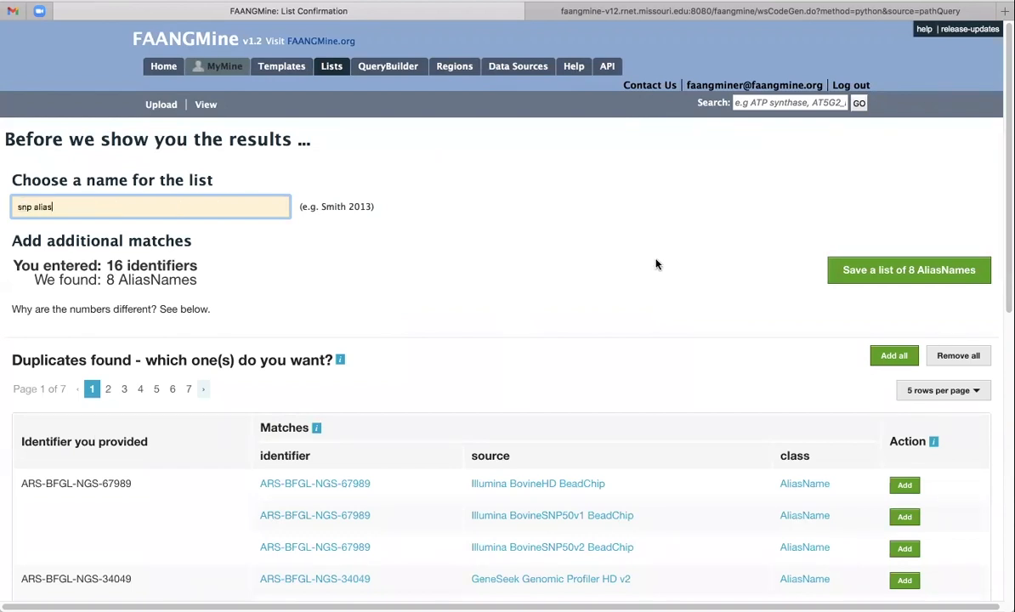
- Review the identifier matches for the new list, including the duplicates found and the direct hits summary
{"action": "scroll", "coordinate": [671, 271], "scroll_direction": "down", "scroll_amount": 1}
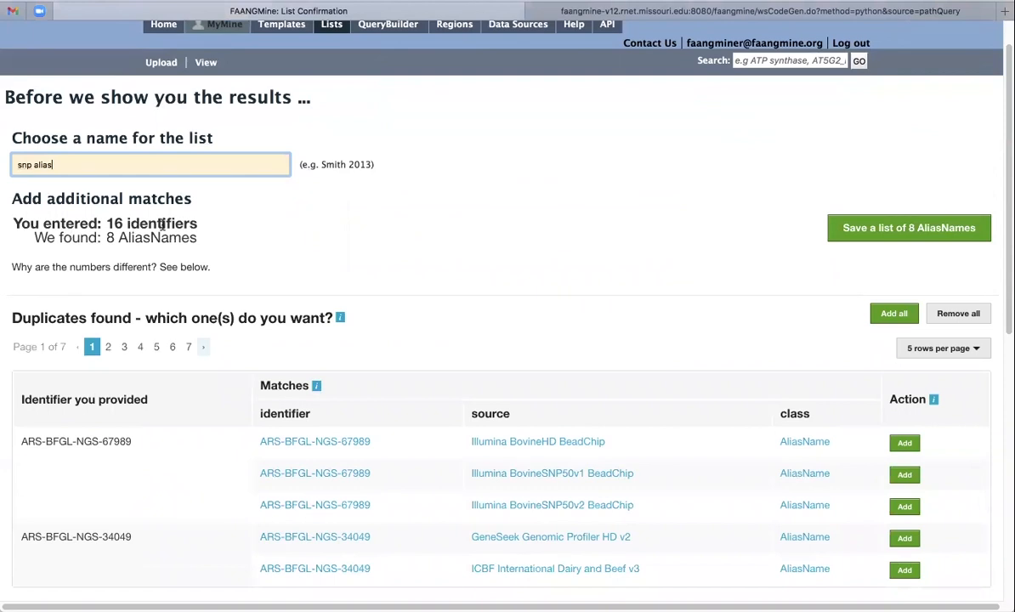
{"action": "scroll", "coordinate": [151, 247], "scroll_direction": "down", "scroll_amount": 1}
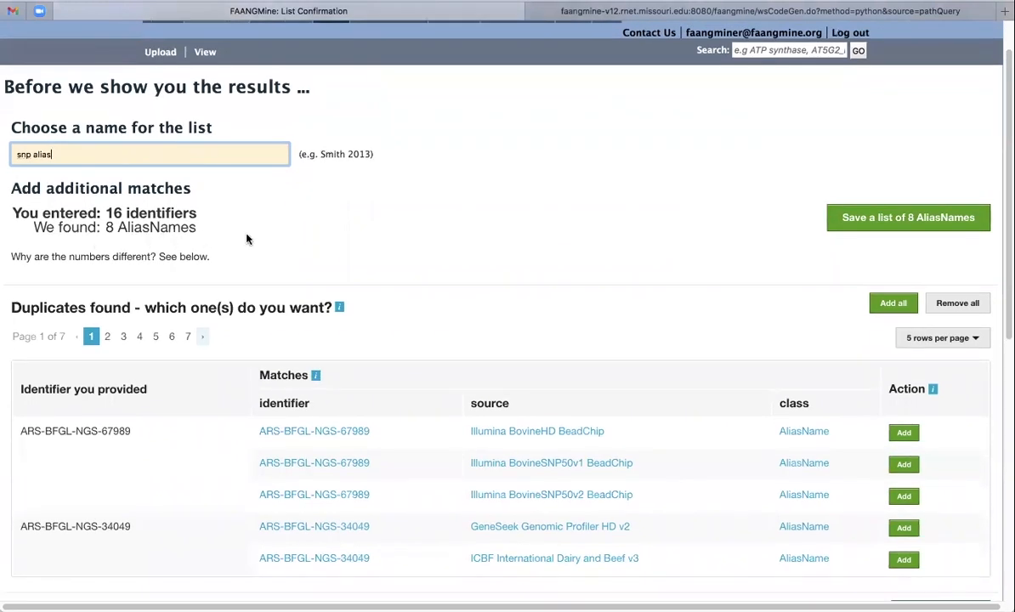
{"action": "scroll", "coordinate": [246, 239], "scroll_direction": "down", "scroll_amount": 1}
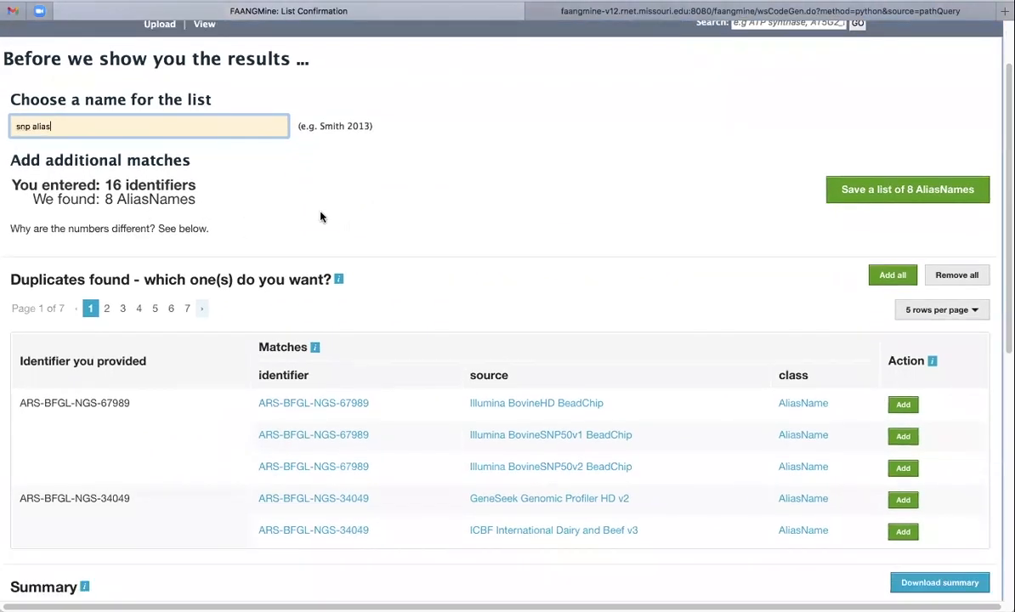
{"action": "scroll", "coordinate": [320, 217], "scroll_direction": "down", "scroll_amount": 1}
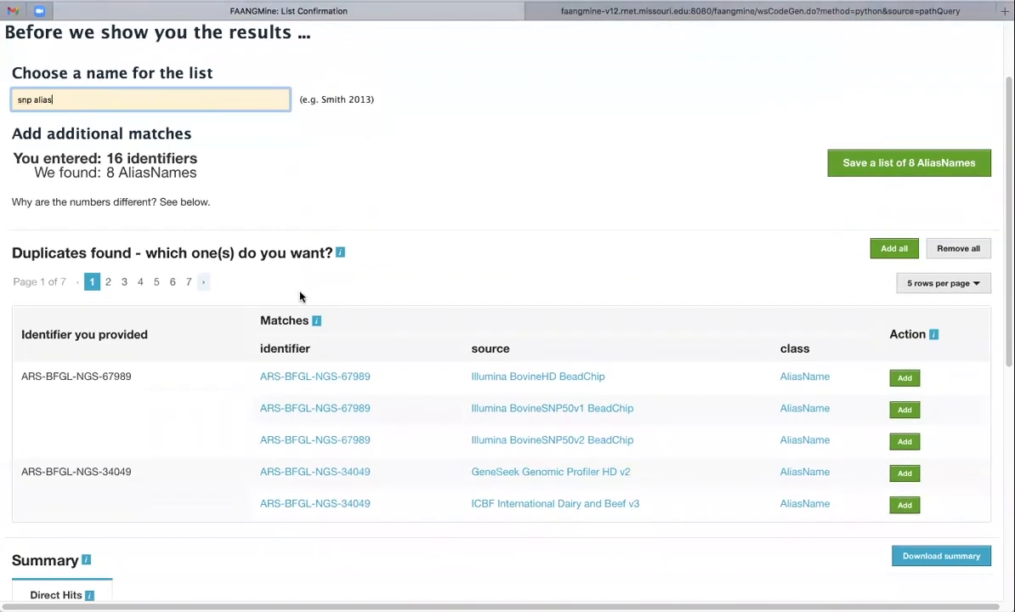
{"action": "scroll", "coordinate": [168, 555], "scroll_direction": "down", "scroll_amount": 3}
{"action": "scroll", "coordinate": [169, 555], "scroll_direction": "down", "scroll_amount": 10}
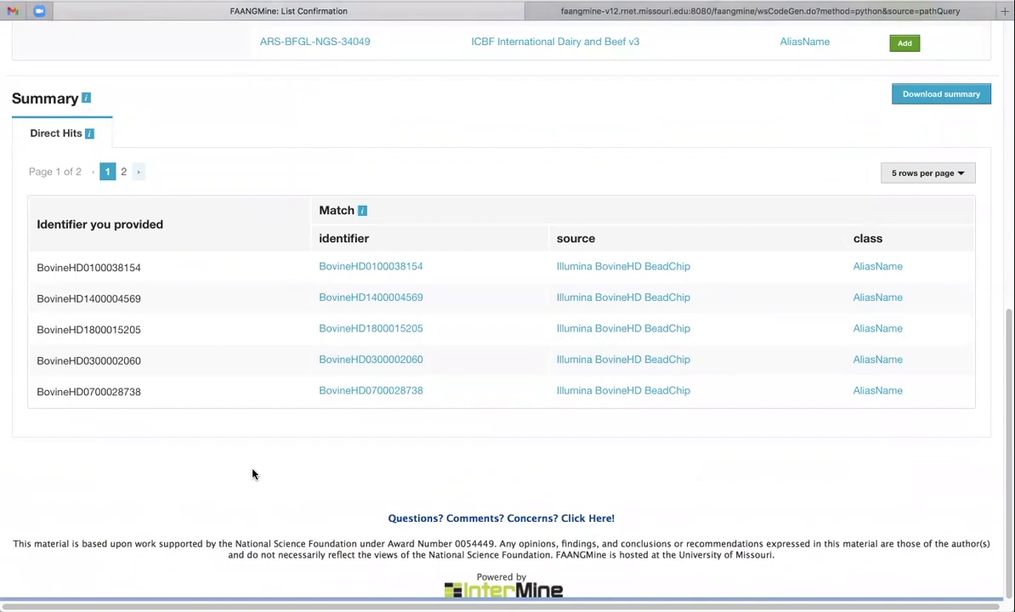
{"action": "scroll", "coordinate": [253, 473], "scroll_direction": "up", "scroll_amount": 15}
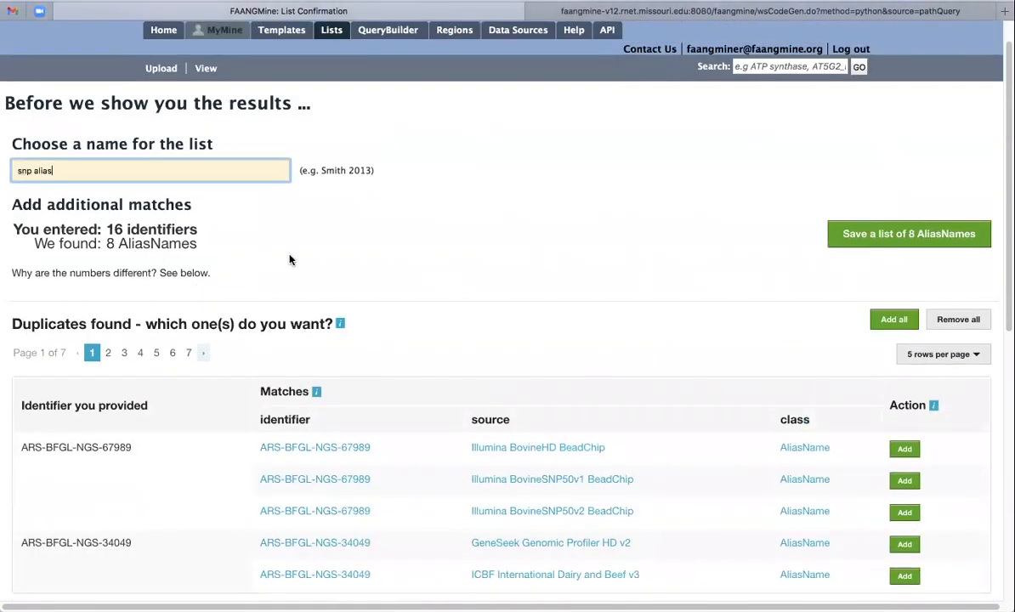
{"action": "scroll", "coordinate": [289, 259], "scroll_direction": "down", "scroll_amount": 2}
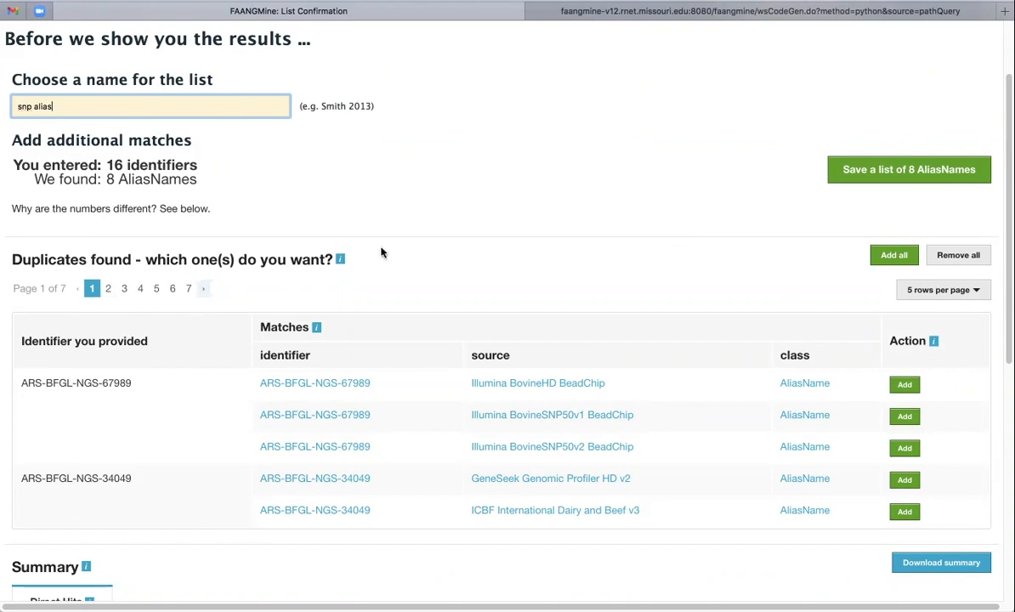
{"action": "scroll", "coordinate": [497, 241], "scroll_direction": "up", "scroll_amount": 2}
{"action": "scroll", "coordinate": [788, 248], "scroll_direction": "up", "scroll_amount": 2}
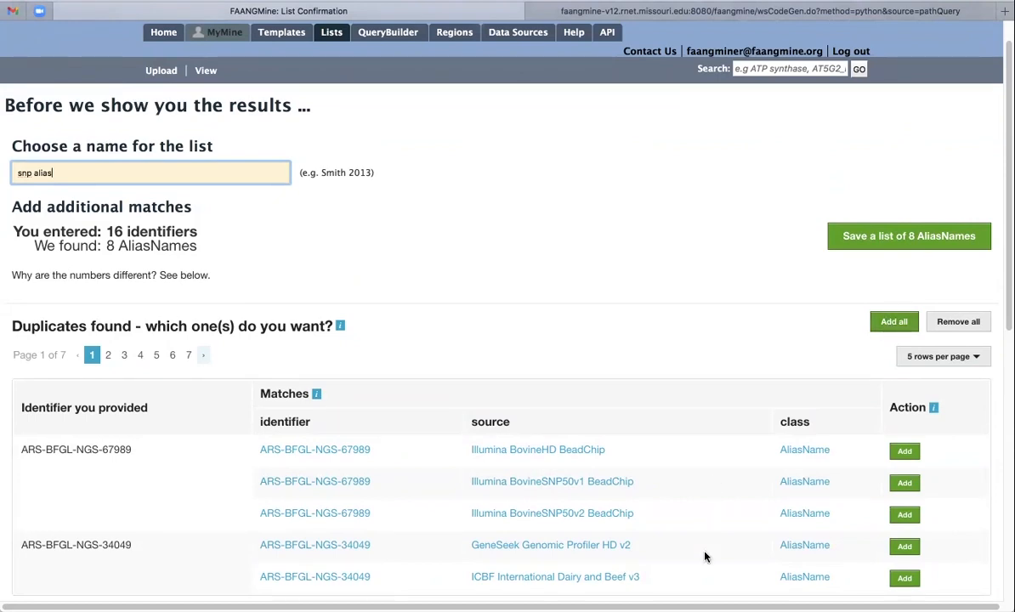
- Add all duplicate matches and save the "snp alias" list, then look over its alias IDs and sources
{"action": "left_click", "coordinate": [889, 323]}
{"action": "left_click", "coordinate": [894, 322]}
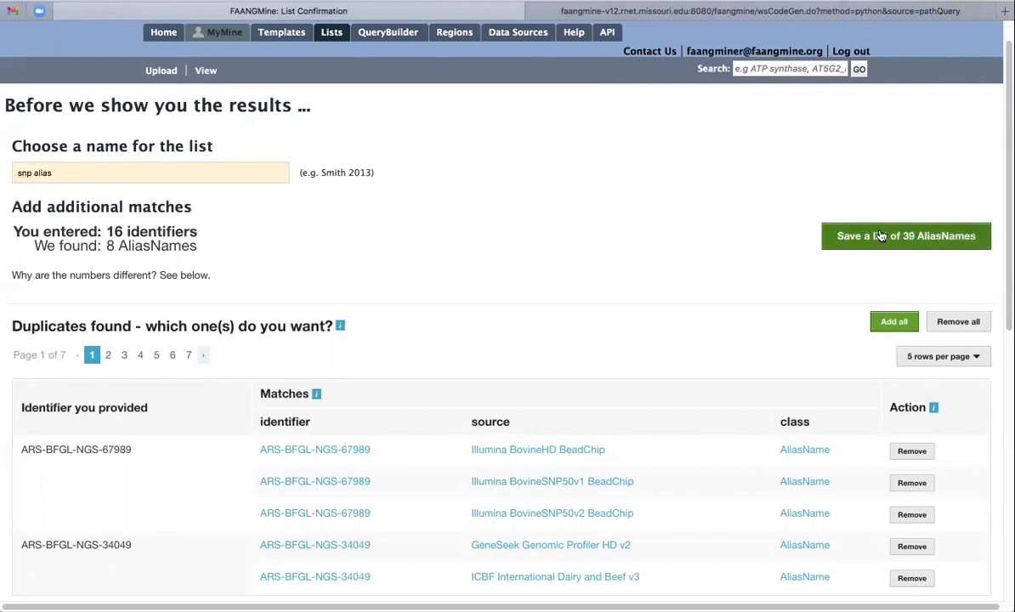
{"action": "left_click", "coordinate": [906, 241]}
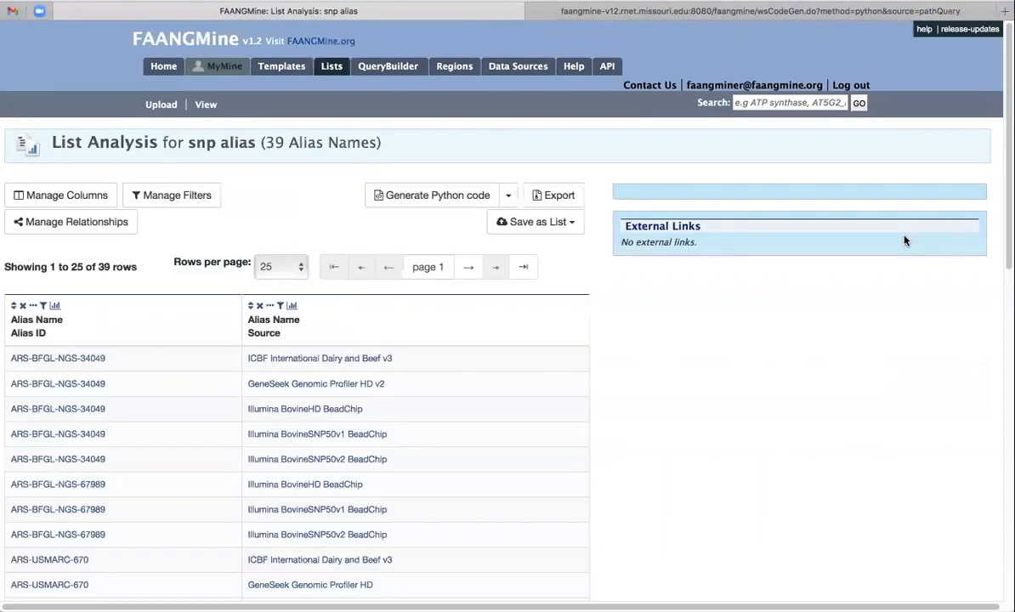
{"action": "scroll", "coordinate": [707, 341], "scroll_direction": "down", "scroll_amount": 3}
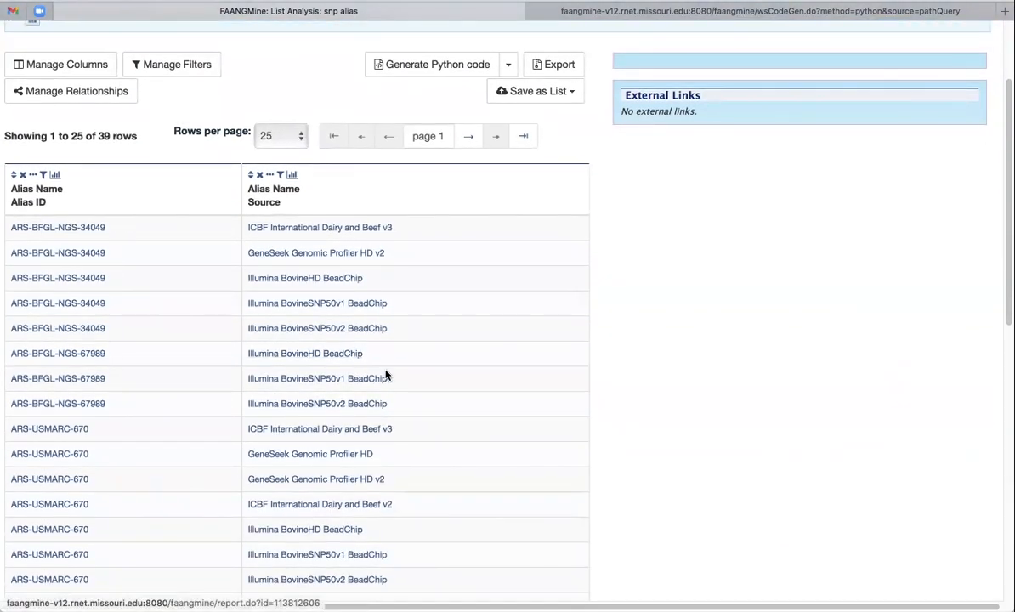
{"action": "scroll", "coordinate": [420, 455], "scroll_direction": "down", "scroll_amount": 1}
{"action": "scroll", "coordinate": [419, 457], "scroll_direction": "up", "scroll_amount": 4}
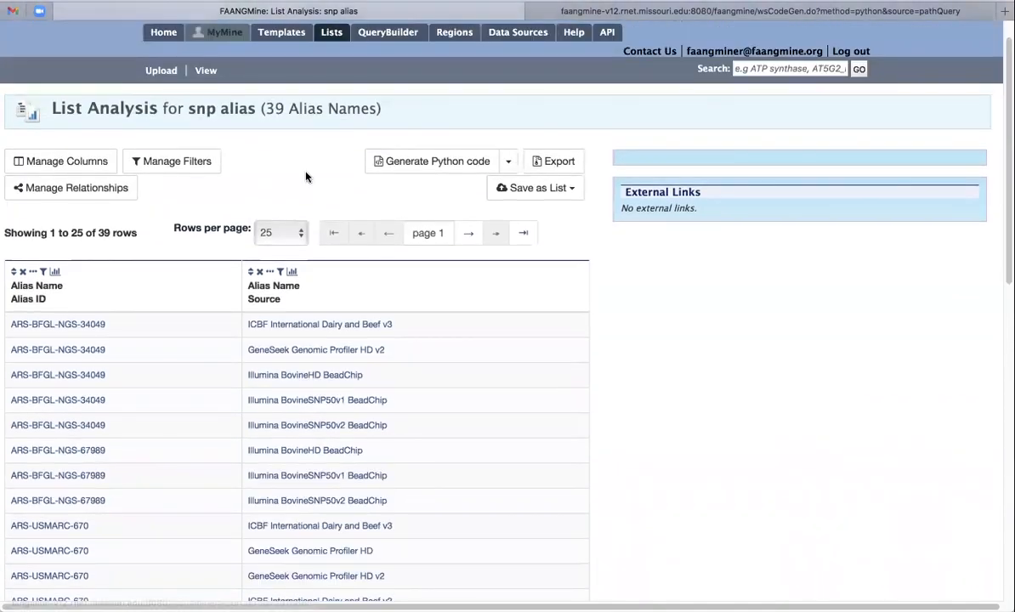
- Return to the home page and open the SNP Alias ID to dbSNP rsID template among the alias and DBxref queries
{"action": "left_click", "coordinate": [162, 35]}
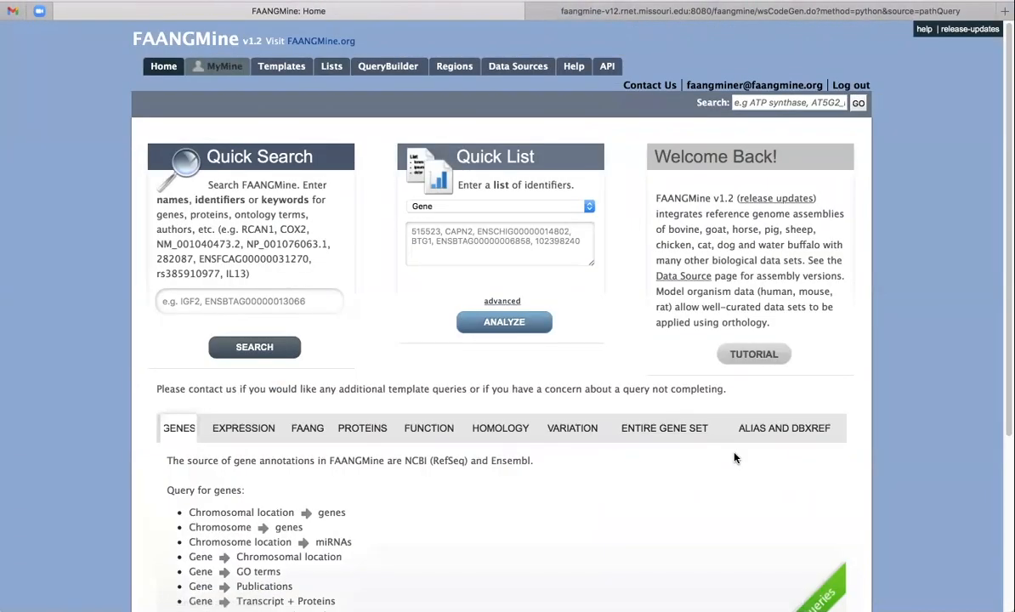
{"action": "scroll", "coordinate": [735, 459], "scroll_direction": "down", "scroll_amount": 3}
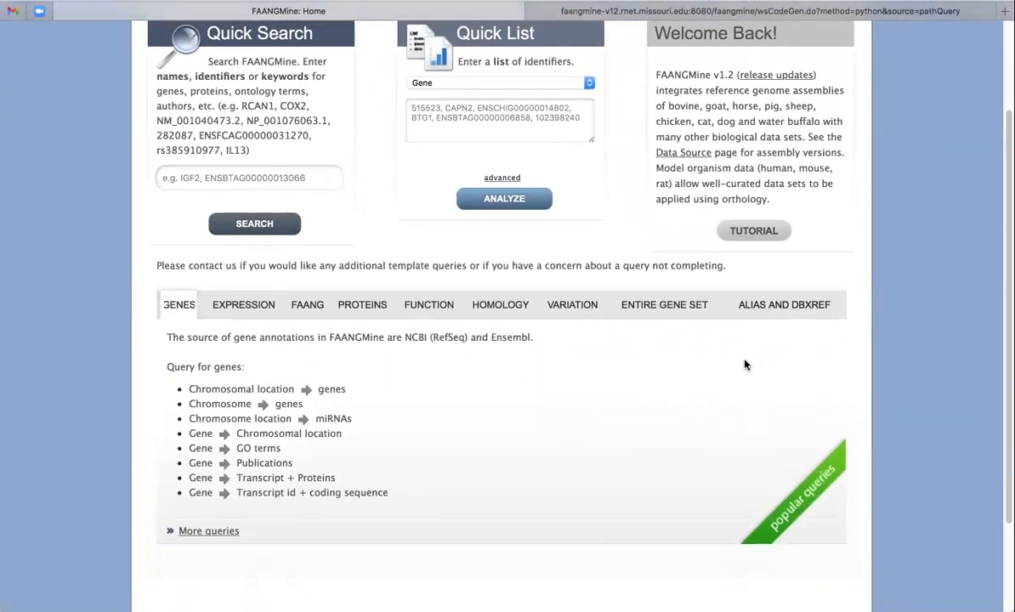
{"action": "scroll", "coordinate": [745, 366], "scroll_direction": "down", "scroll_amount": 1}
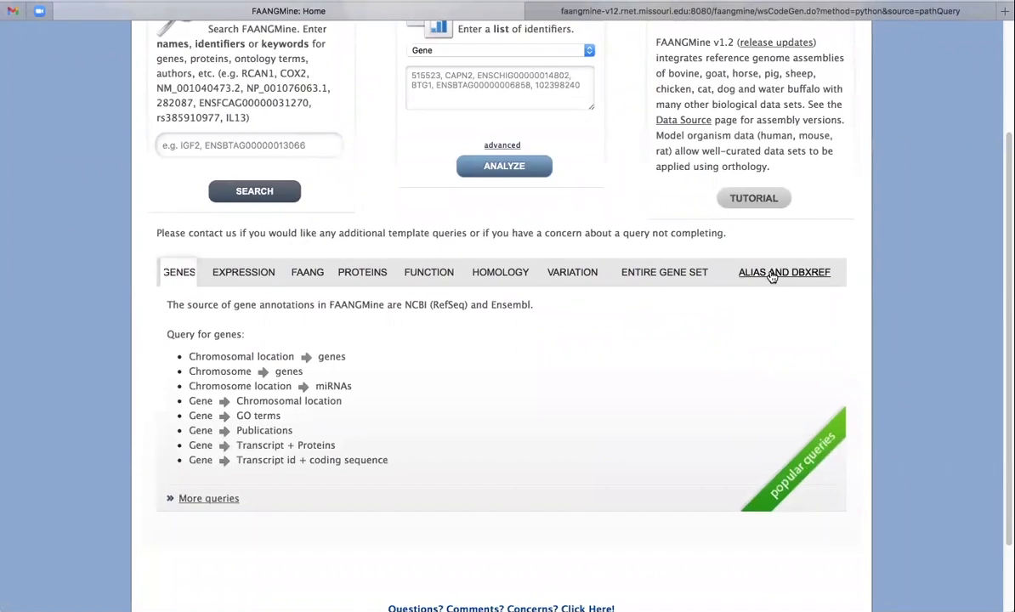
{"action": "left_click", "coordinate": [771, 274]}
{"action": "scroll", "coordinate": [637, 355], "scroll_direction": "down", "scroll_amount": 1}
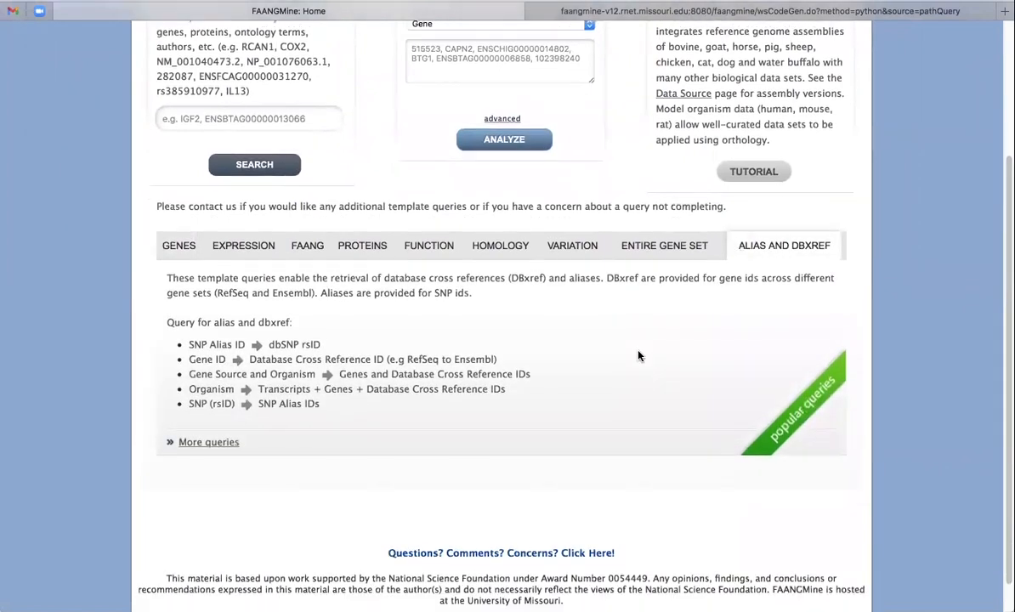
{"action": "left_click", "coordinate": [304, 346]}
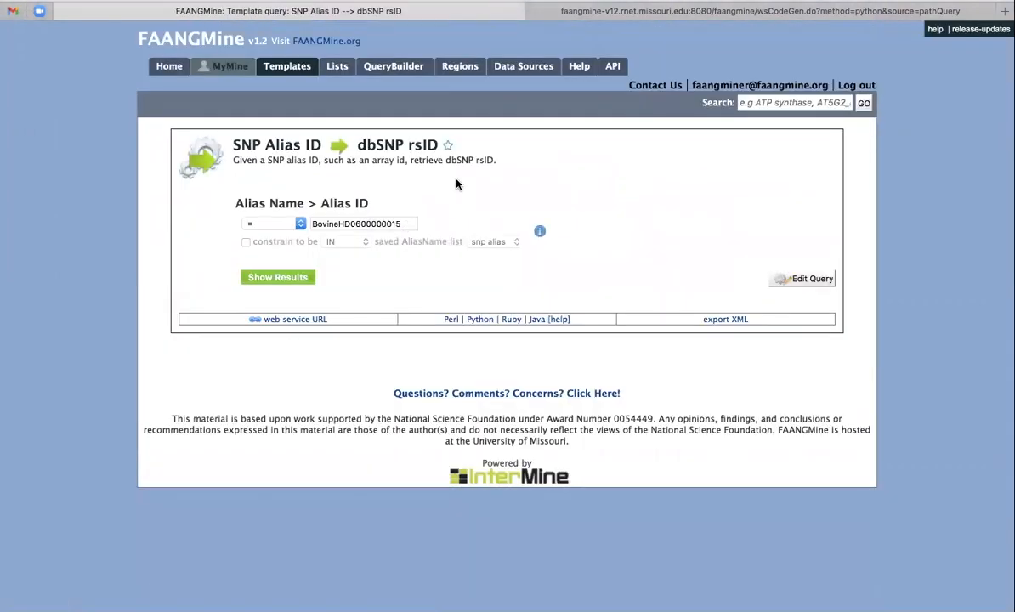
- Constrain the template query to the saved AliasName list "snp alias" and show the results
{"action": "left_click", "coordinate": [246, 243]}
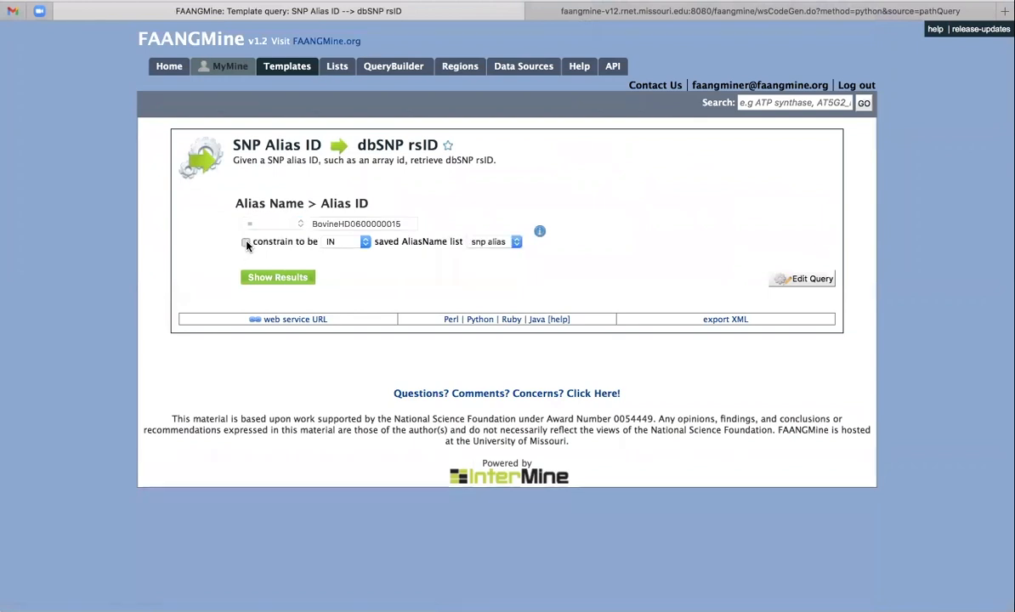
{"action": "left_click", "coordinate": [516, 243]}
{"action": "left_click", "coordinate": [517, 245]}
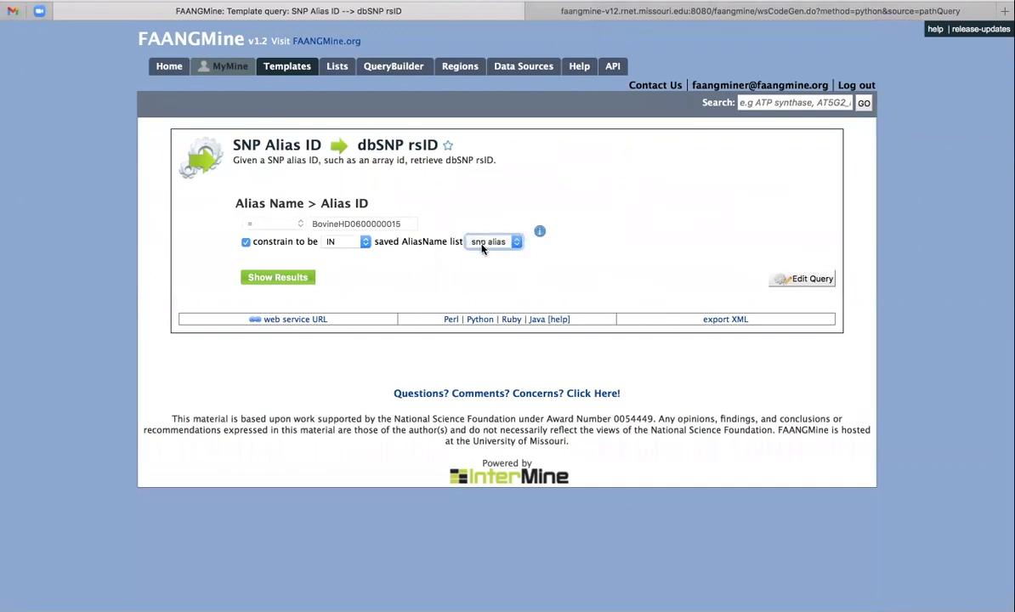
{"action": "left_click", "coordinate": [281, 278]}
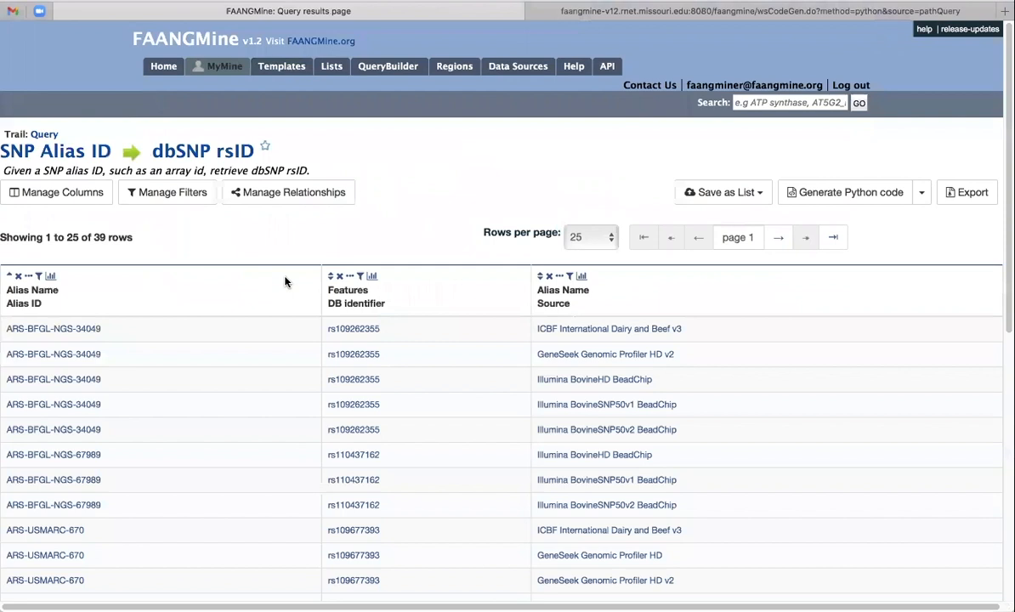
- Examine the summary of distinct values in the Features DB identifier column of the query results
{"action": "scroll", "coordinate": [439, 420], "scroll_direction": "down", "scroll_amount": 2}
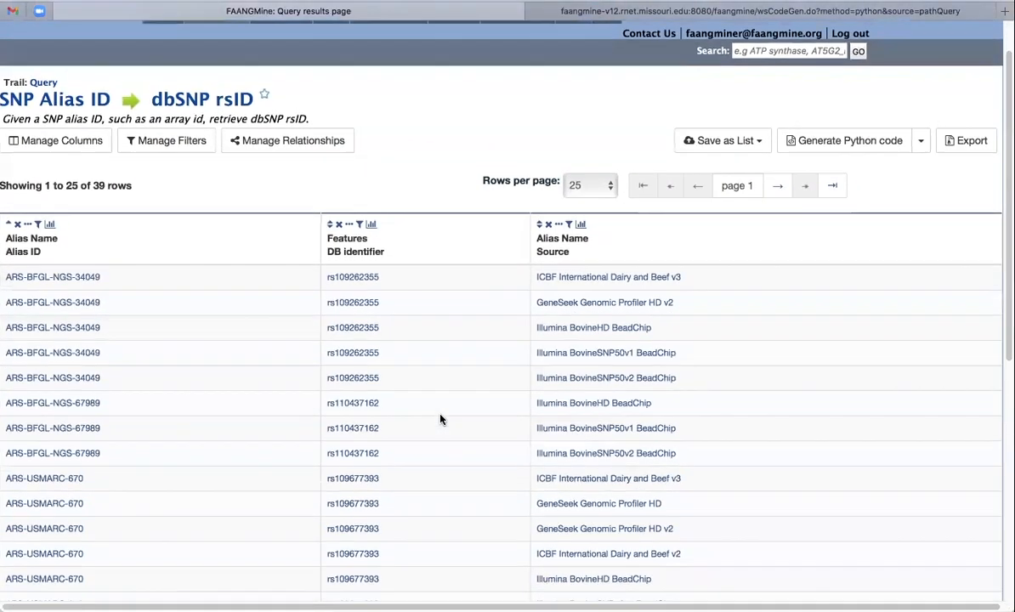
{"action": "left_click", "coordinate": [372, 226]}
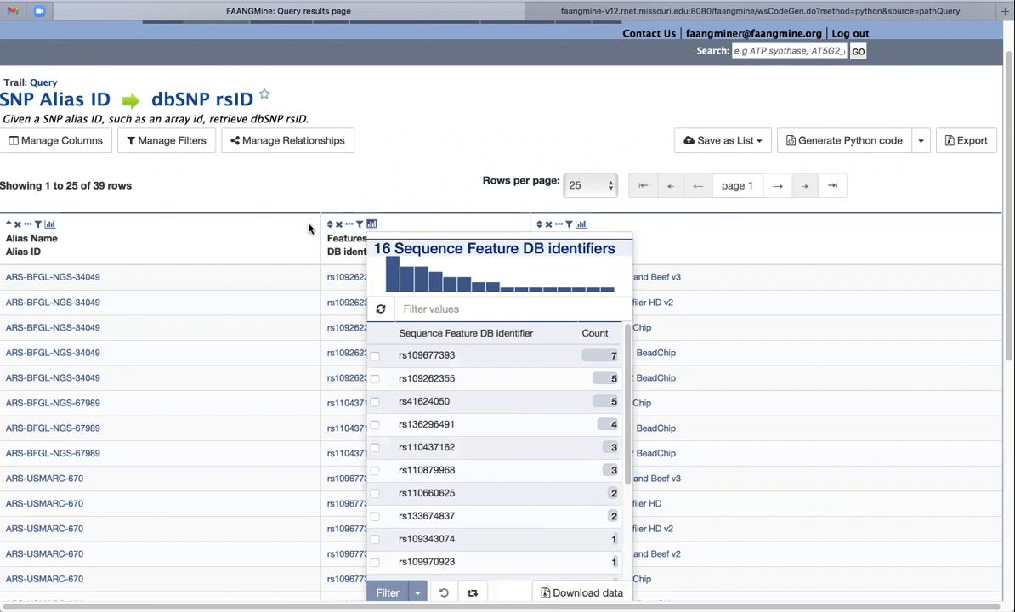
{"action": "left_click", "coordinate": [429, 187]}
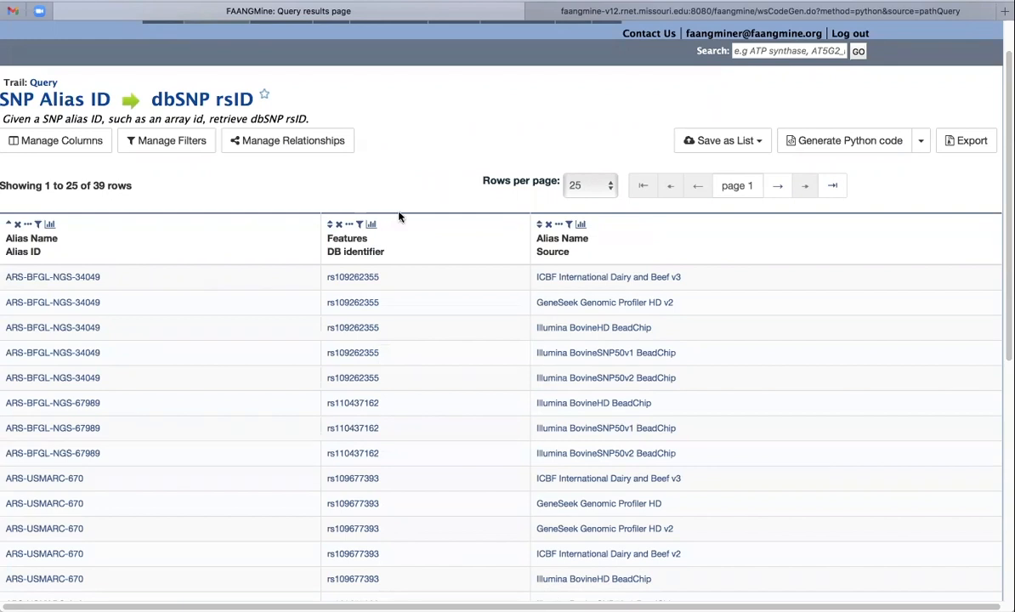
{"action": "scroll", "coordinate": [417, 215], "scroll_direction": "up", "scroll_amount": 1}
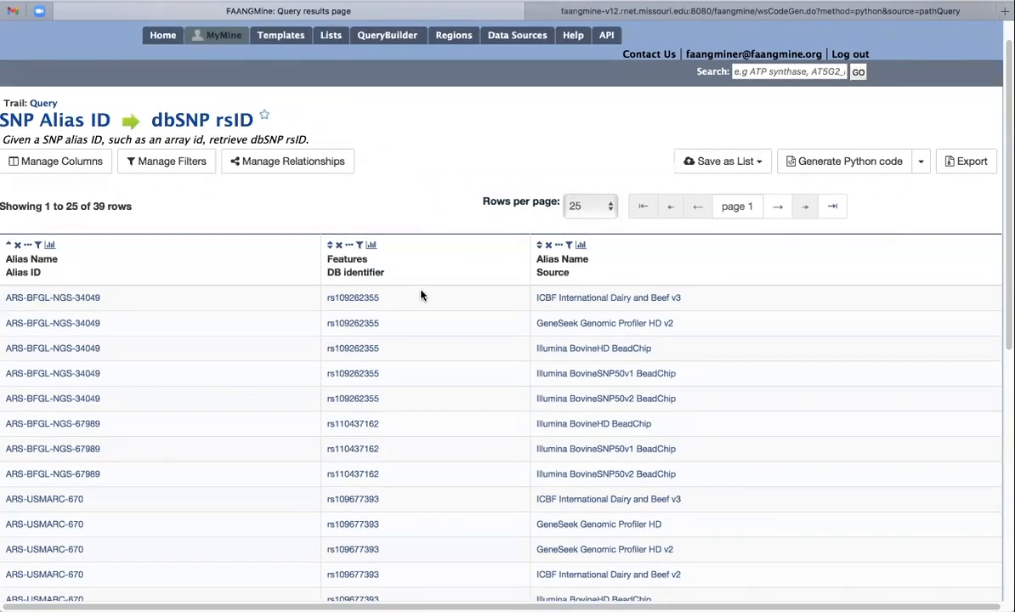
- Save the Alias Name > Features items from the results as a new list named "bovine snp"
{"action": "left_click", "coordinate": [761, 167]}
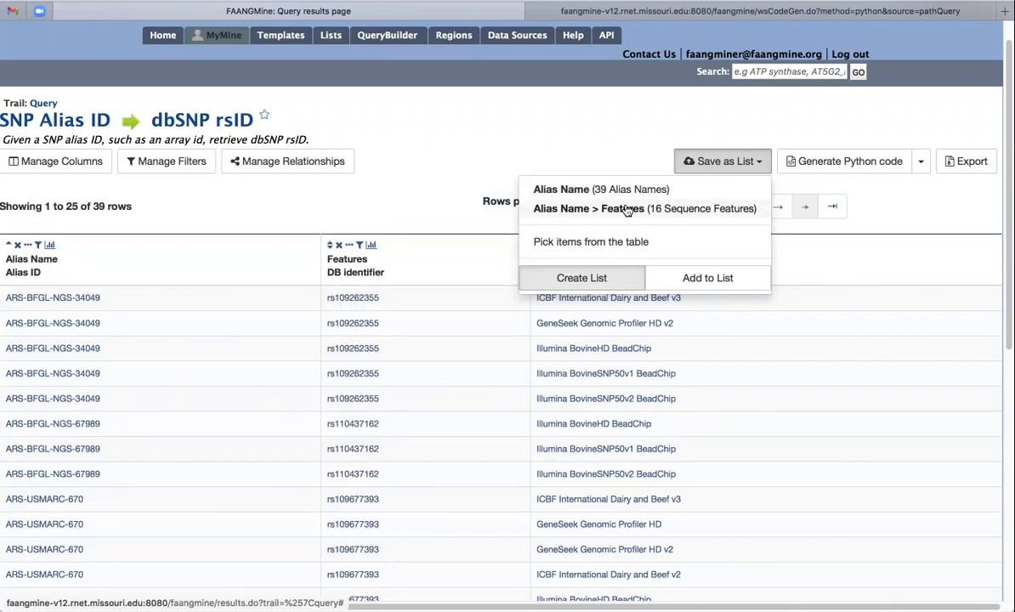
{"action": "left_click", "coordinate": [627, 210]}
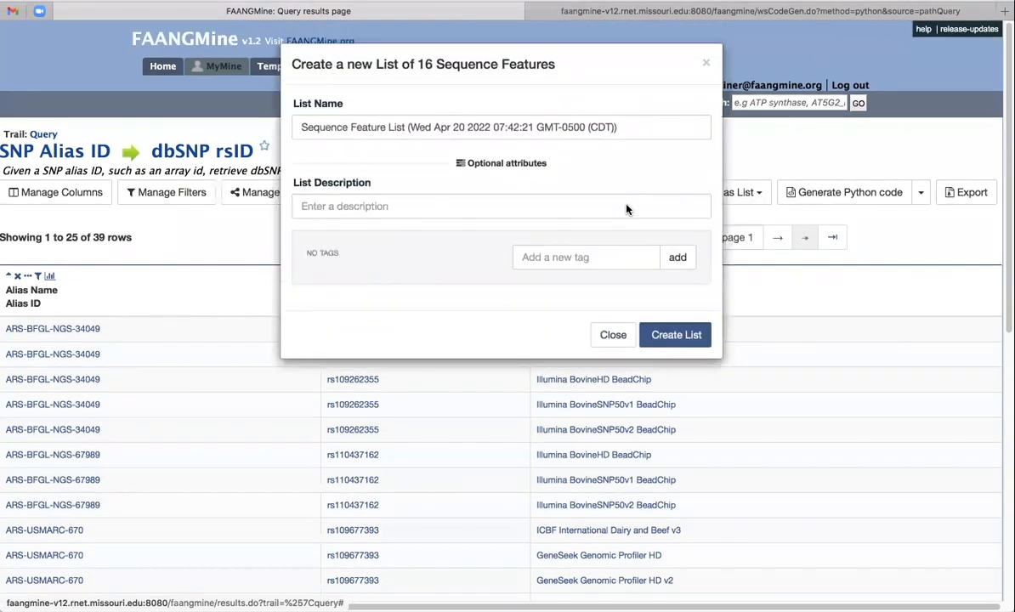
{"action": "left_click_drag", "start_coordinate": [642, 125], "coordinate": [263, 123]}
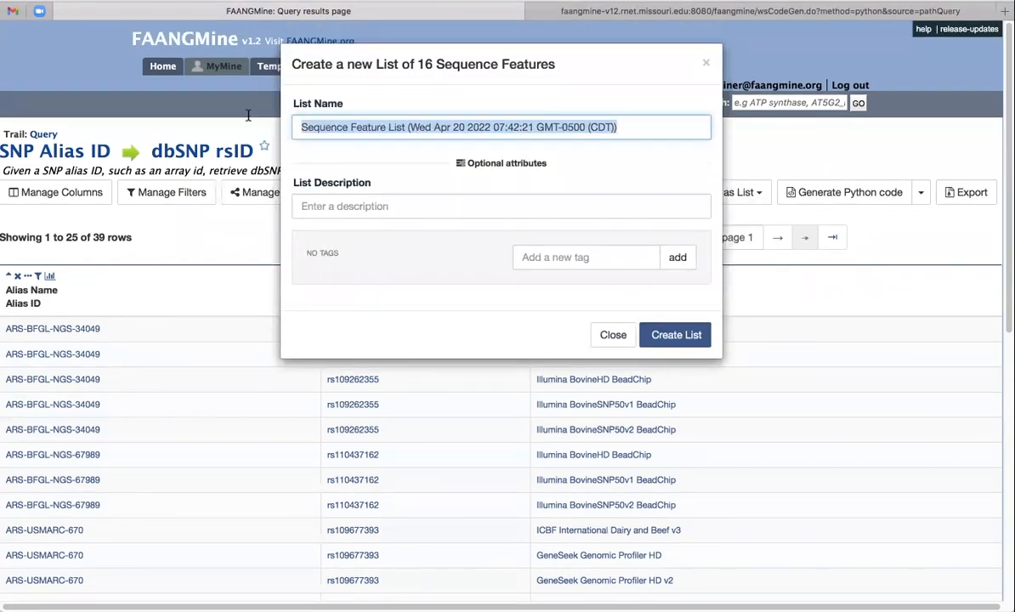
{"action": "type", "text": "bovine snp"}
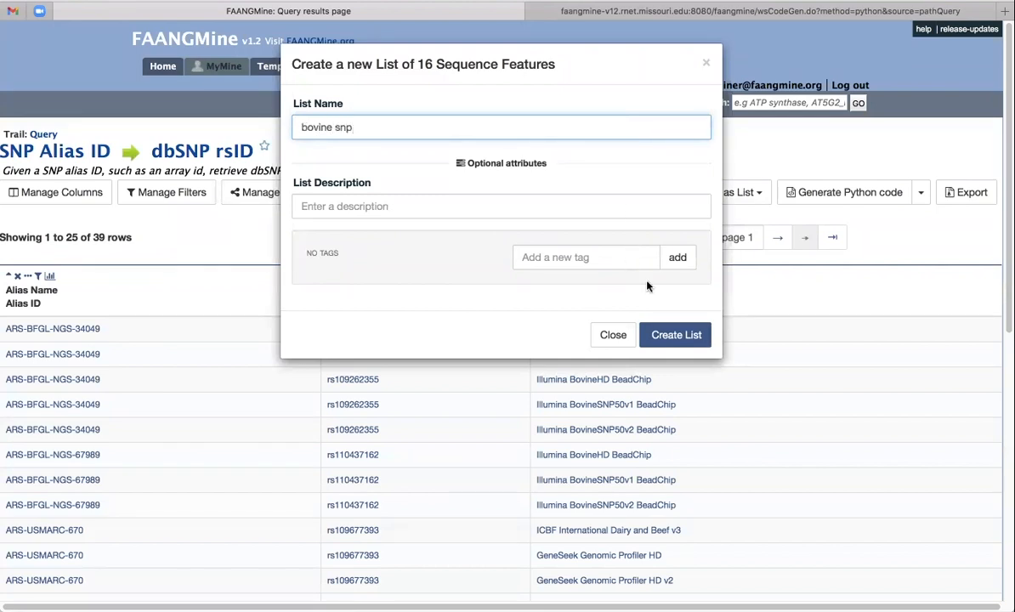
{"action": "left_click", "coordinate": [671, 335]}
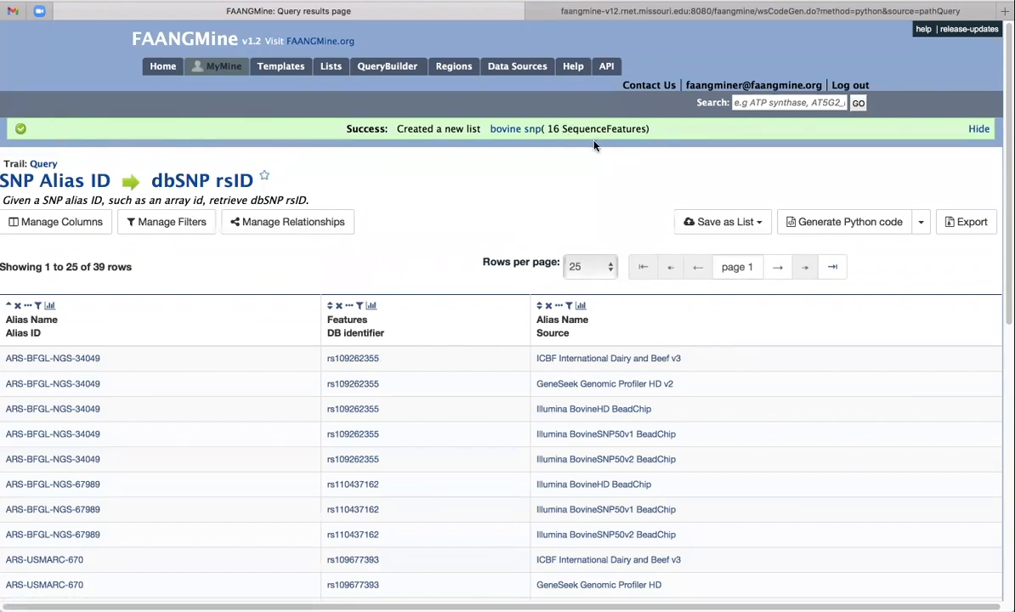
- Open the "bovine snp" list and examine the chromosomes and locations of its sequence features
{"action": "left_click", "coordinate": [514, 132]}
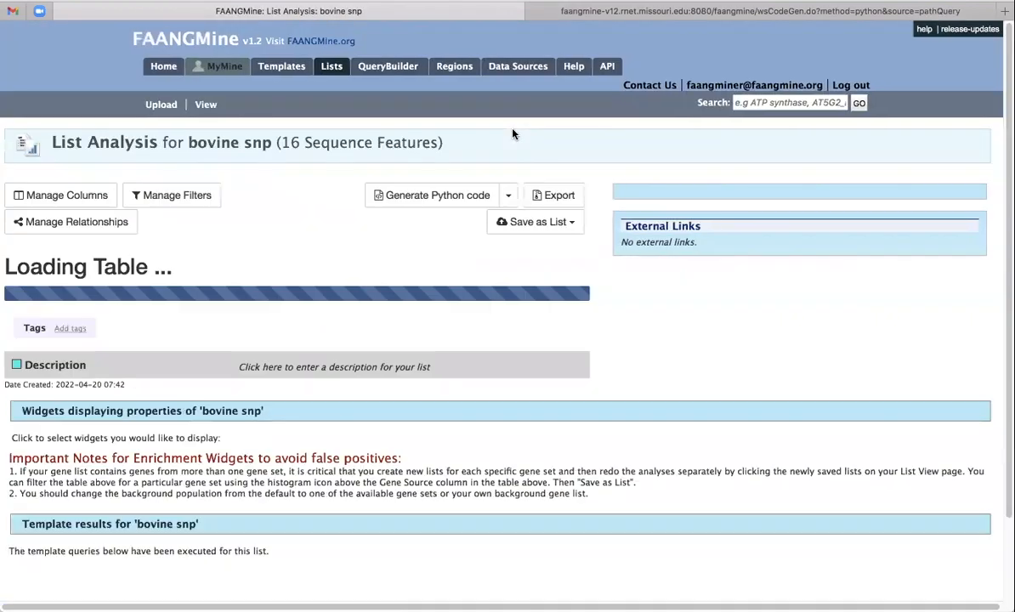
{"action": "scroll", "coordinate": [593, 293], "scroll_direction": "down", "scroll_amount": 1}
{"action": "scroll", "coordinate": [592, 293], "scroll_direction": "down", "scroll_amount": 1}
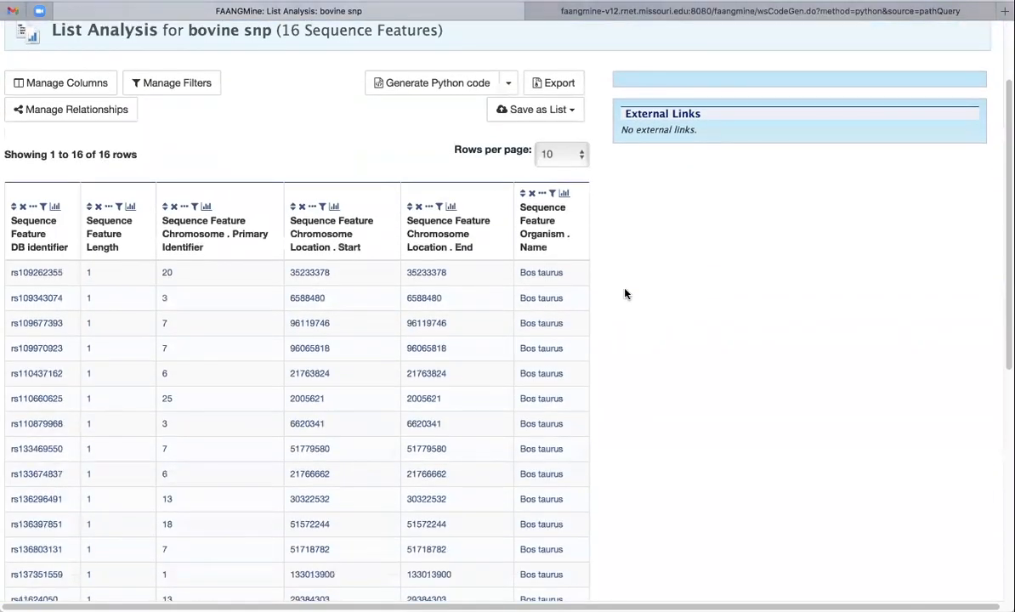
{"action": "scroll", "coordinate": [623, 255], "scroll_direction": "down", "scroll_amount": 1}
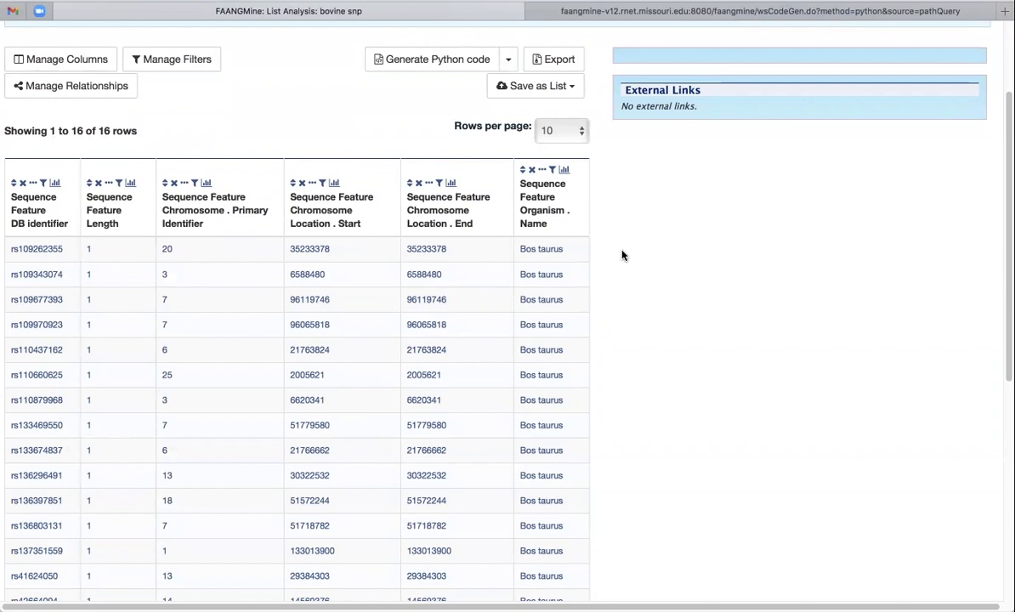
{"action": "scroll", "coordinate": [622, 255], "scroll_direction": "down", "scroll_amount": 1}
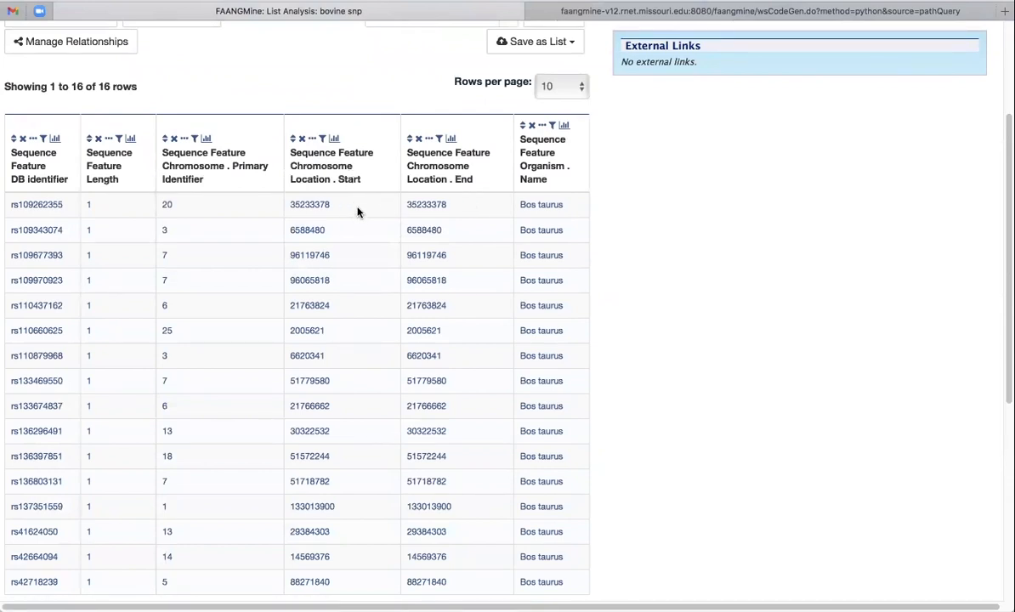
- Set up an export of the "bovine snp" list with only the chromosome primary identifier, location start and location end columns
{"action": "scroll", "coordinate": [355, 170], "scroll_direction": "up", "scroll_amount": 3}
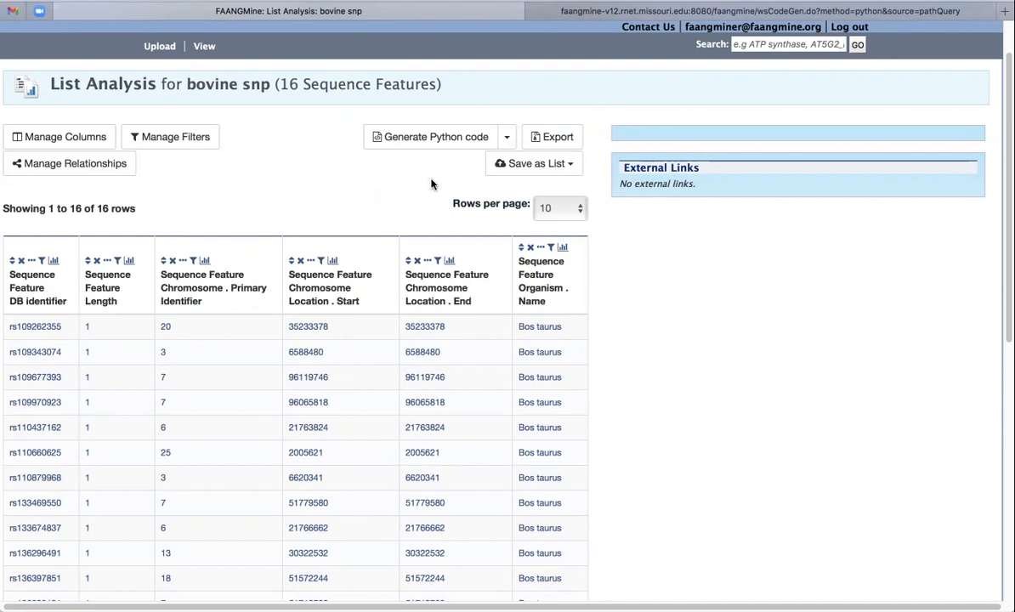
{"action": "left_click", "coordinate": [554, 139]}
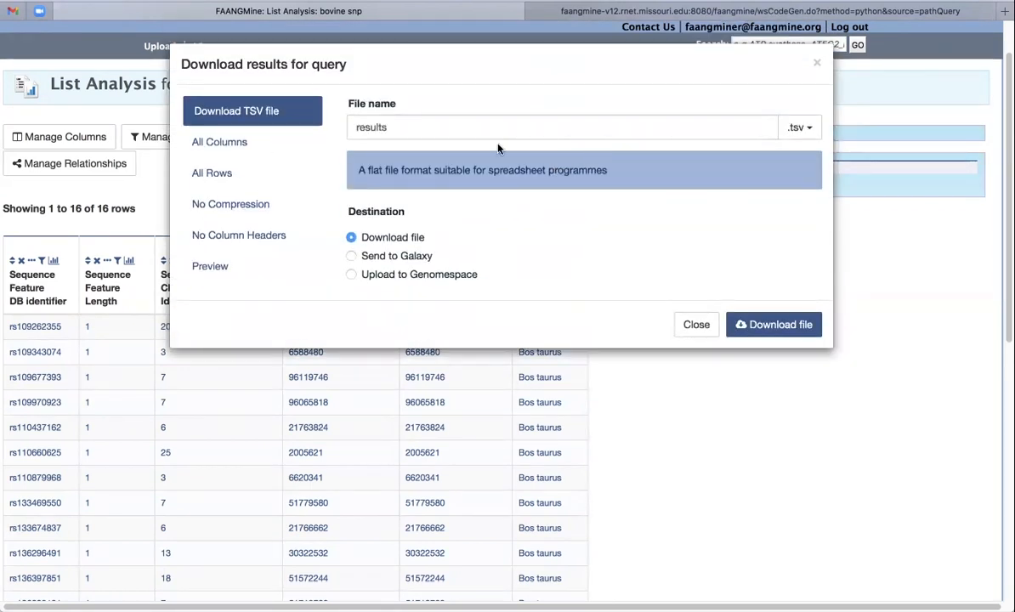
{"action": "left_click", "coordinate": [249, 152]}
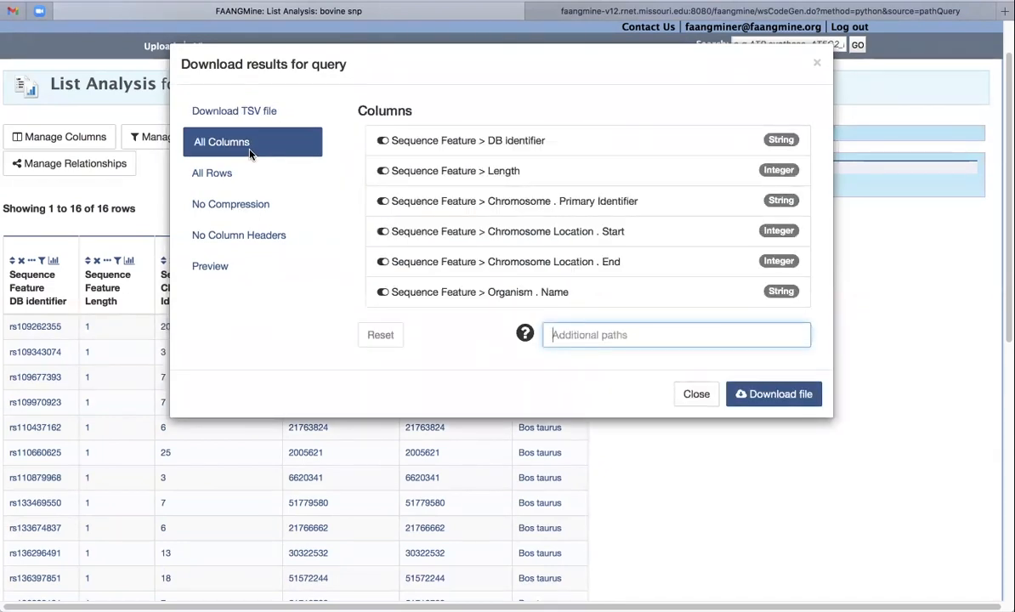
{"action": "left_click", "coordinate": [381, 142]}
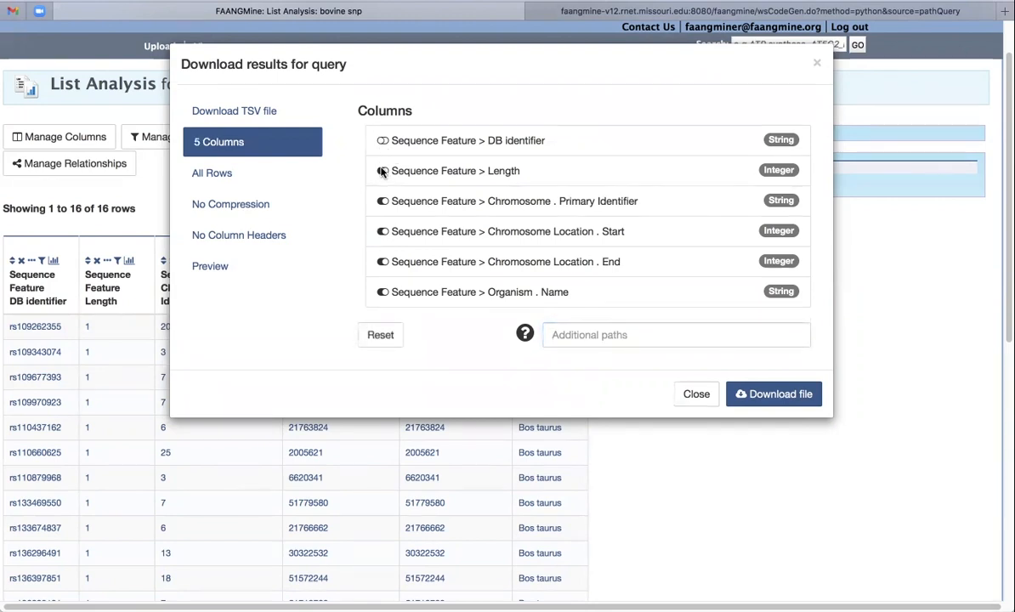
{"action": "left_click", "coordinate": [382, 291]}
- Download the export as results.tsv into the april2022_tutorials folder, replacing the existing file, and close the export dialog
{"action": "left_click", "coordinate": [779, 398]}
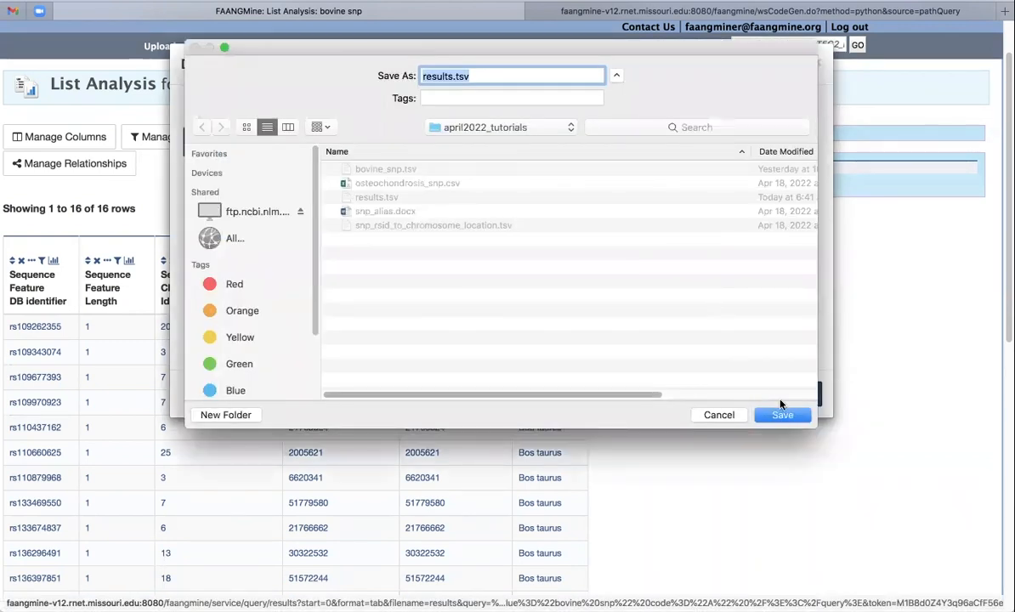
{"action": "left_click", "coordinate": [782, 416]}
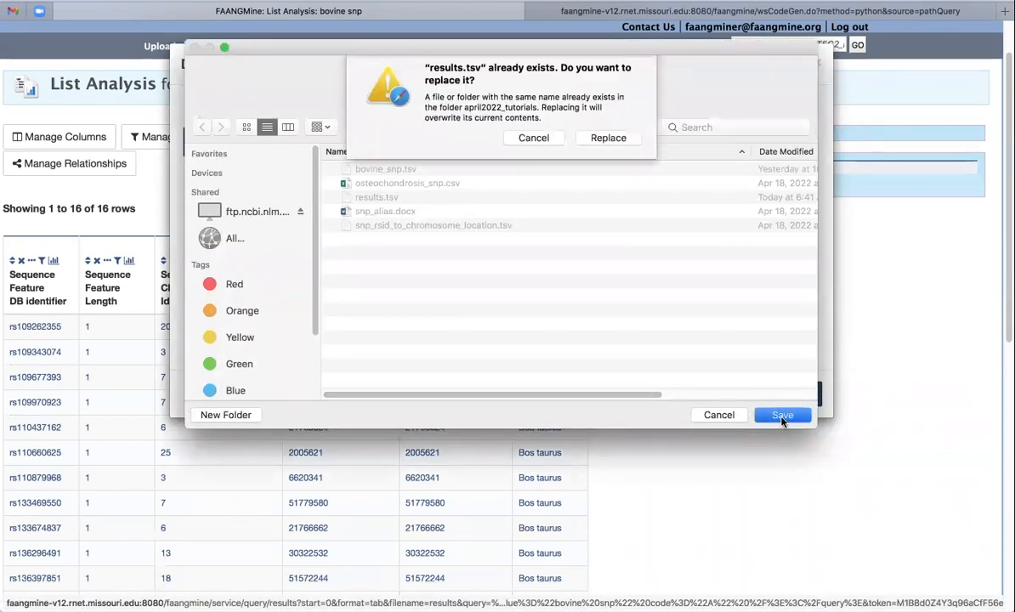
{"action": "left_click", "coordinate": [584, 148]}
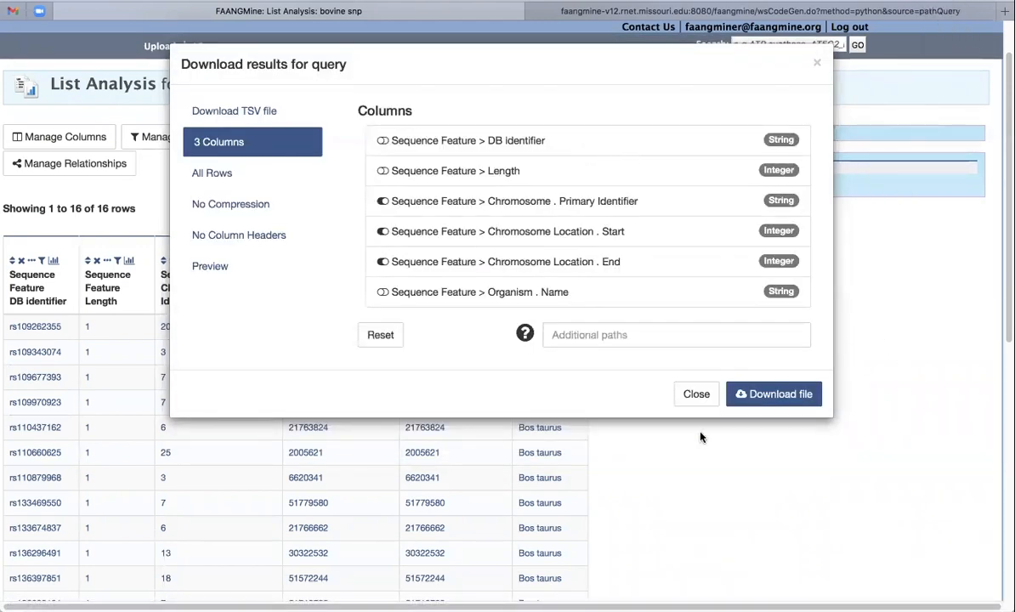
{"action": "left_click", "coordinate": [696, 394]}
{"action": "scroll", "coordinate": [719, 377], "scroll_direction": "up", "scroll_amount": 2}
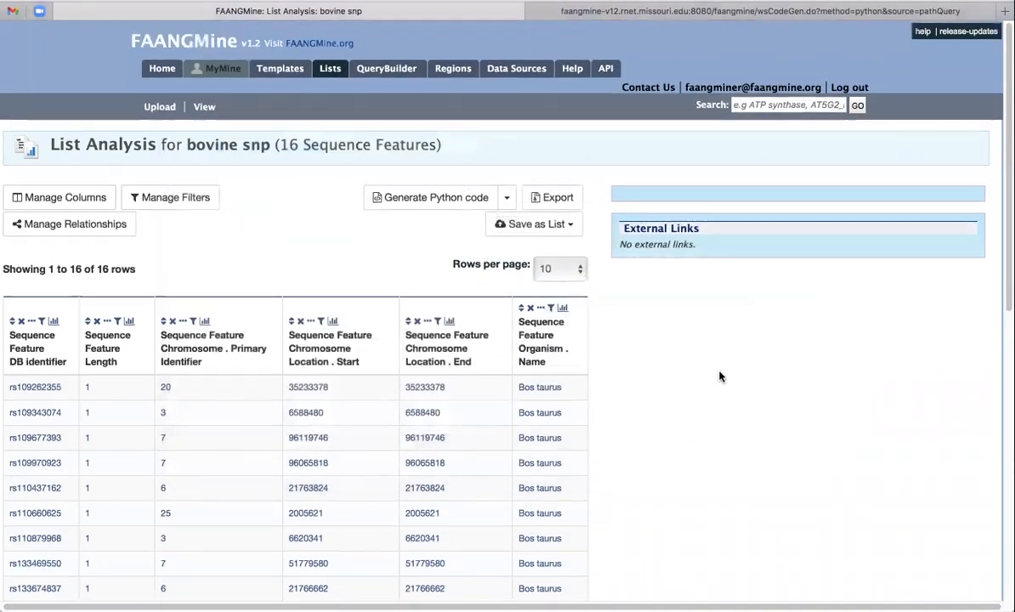
- Start a new genomic regions search for organism B. taurus with Gene as the only feature type
{"action": "left_click", "coordinate": [456, 68]}
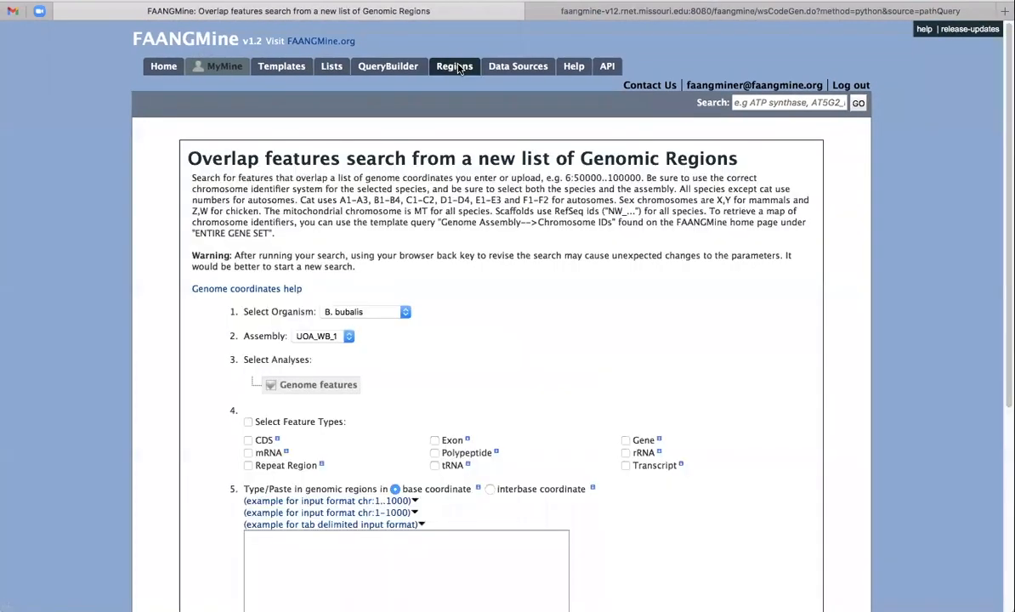
{"action": "scroll", "coordinate": [411, 200], "scroll_direction": "down", "scroll_amount": 3}
{"action": "left_click", "coordinate": [406, 157]}
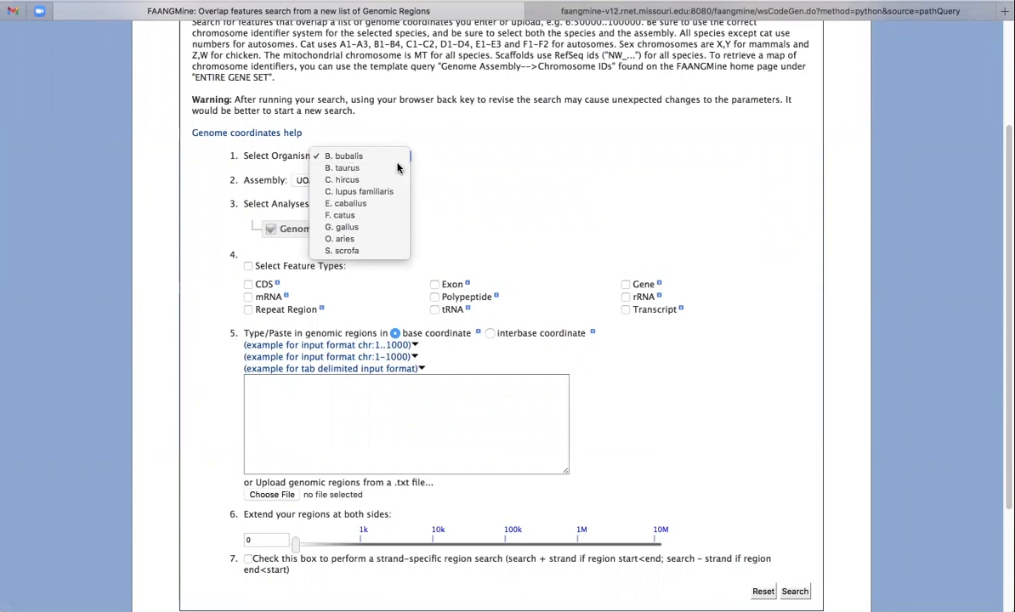
{"action": "left_click", "coordinate": [397, 165]}
{"action": "scroll", "coordinate": [510, 196], "scroll_direction": "down", "scroll_amount": 2}
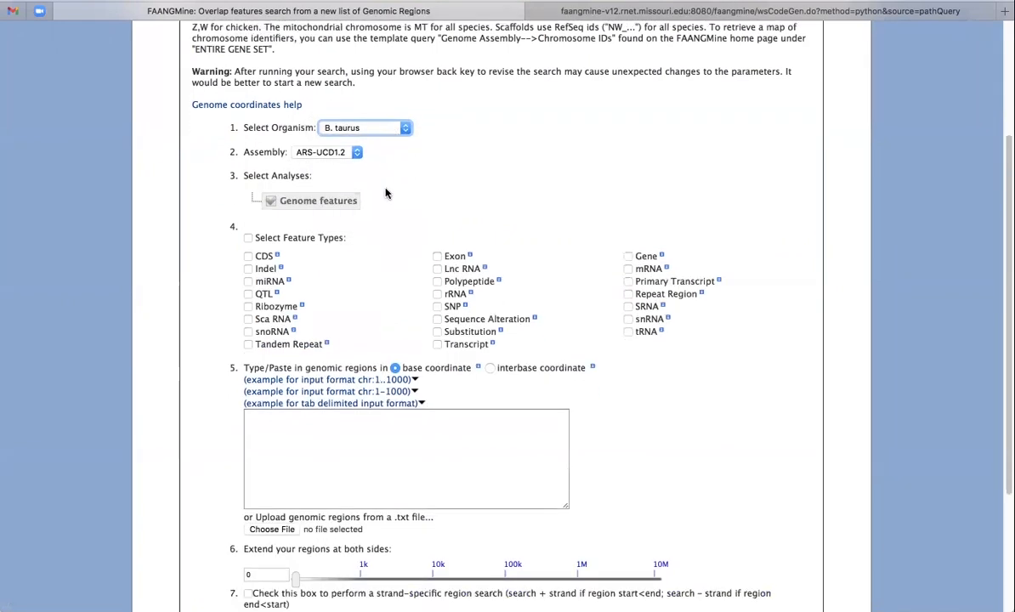
{"action": "left_click", "coordinate": [629, 171]}
{"action": "scroll", "coordinate": [694, 283], "scroll_direction": "down", "scroll_amount": 2}
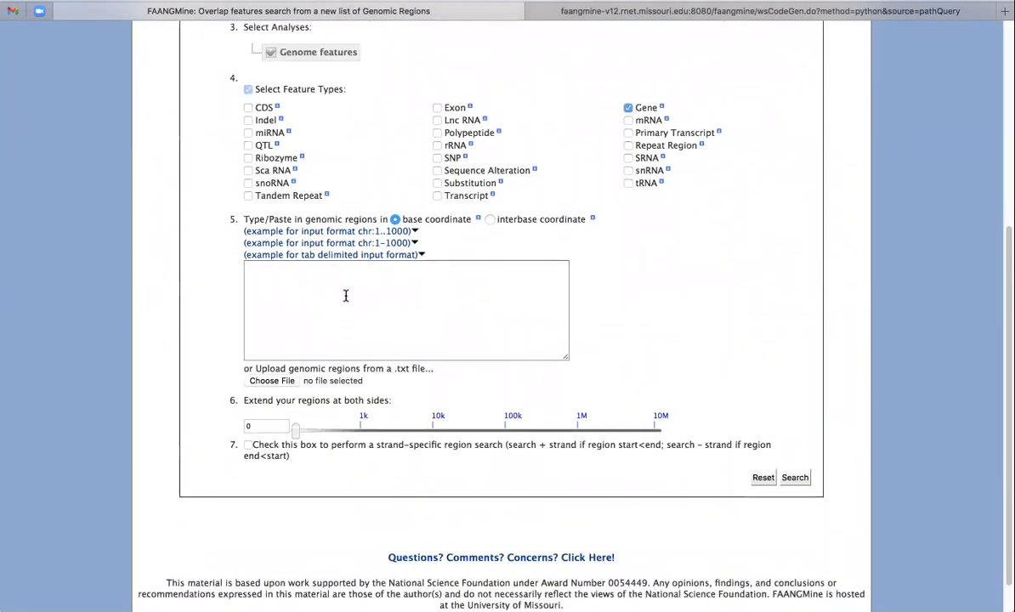
- Upload results.tsv as the genomic regions, extend the regions by 50kb at both sides, and run the search
{"action": "left_click", "coordinate": [271, 382]}
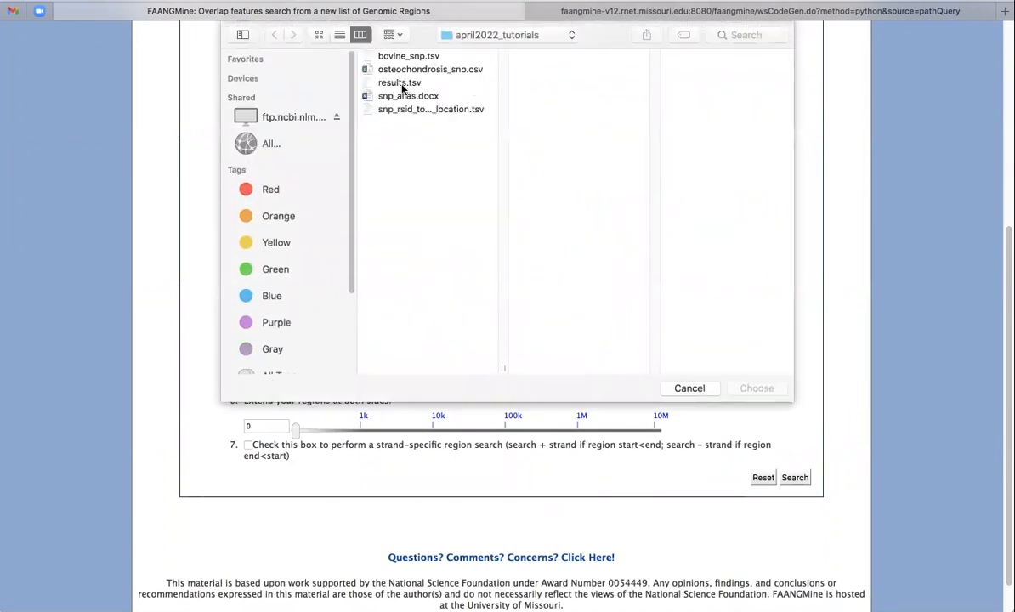
{"action": "left_click", "coordinate": [401, 83]}
{"action": "left_click", "coordinate": [756, 388]}
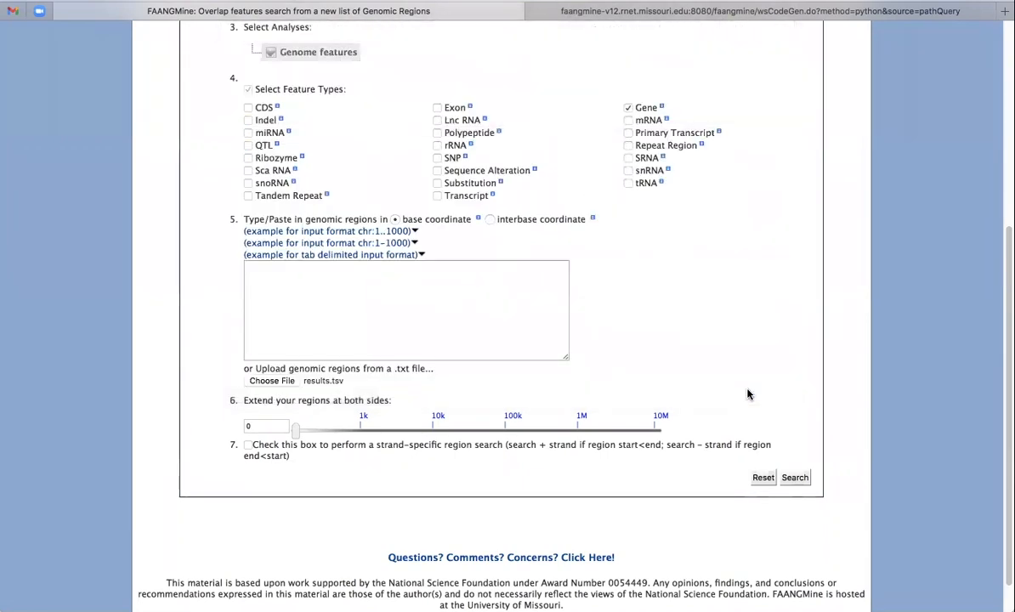
{"action": "scroll", "coordinate": [732, 319], "scroll_direction": "down", "scroll_amount": 2}
{"action": "left_click", "coordinate": [265, 386]}
{"action": "type", "text": "50kb"}
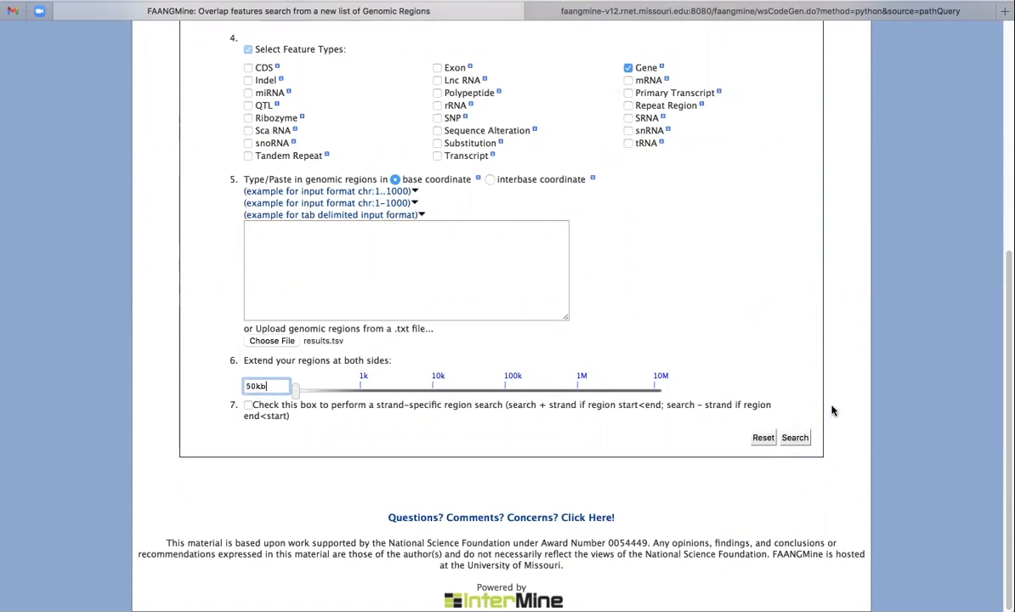
{"action": "left_click", "coordinate": [796, 438]}
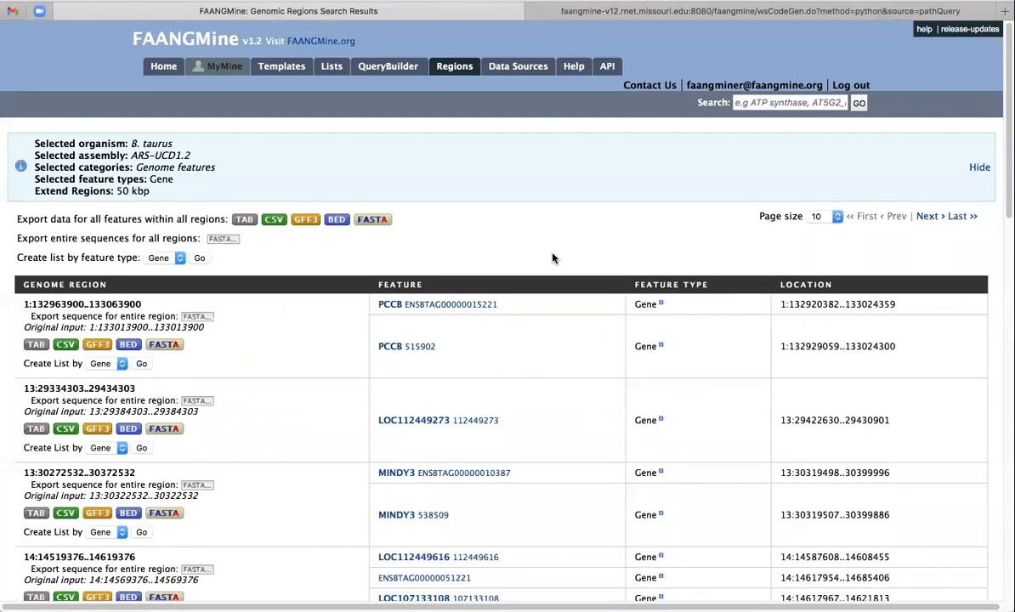
- Examine the overlapping genes and their locations for each extended genome region in the search results
{"action": "scroll", "coordinate": [565, 331], "scroll_direction": "down", "scroll_amount": 2}
{"action": "scroll", "coordinate": [564, 331], "scroll_direction": "up", "scroll_amount": 2}
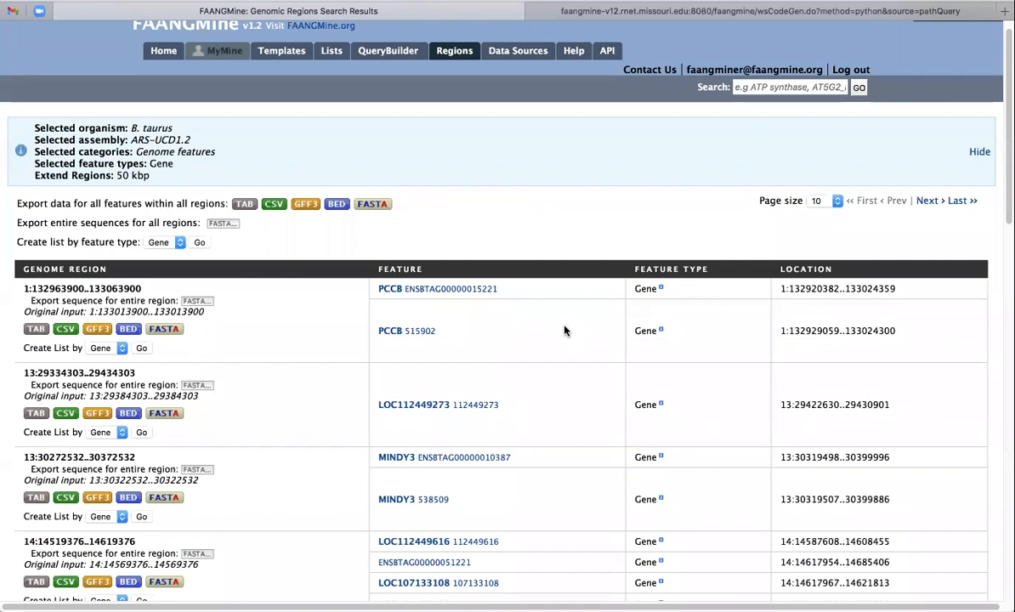
{"action": "scroll", "coordinate": [565, 330], "scroll_direction": "down", "scroll_amount": 2}
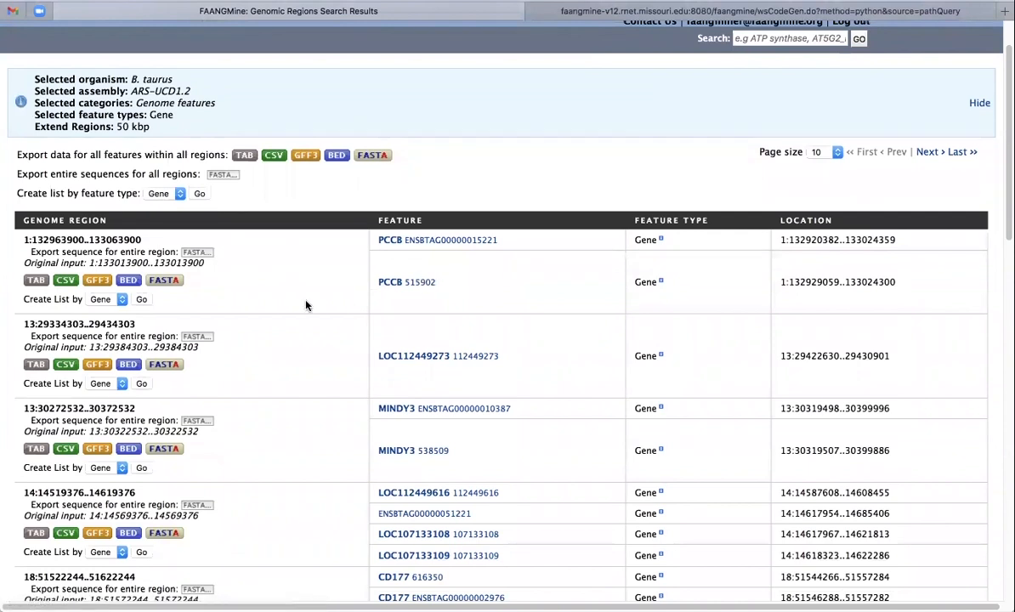
{"action": "scroll", "coordinate": [289, 276], "scroll_direction": "down", "scroll_amount": 1}
{"action": "scroll", "coordinate": [296, 273], "scroll_direction": "down", "scroll_amount": 1}
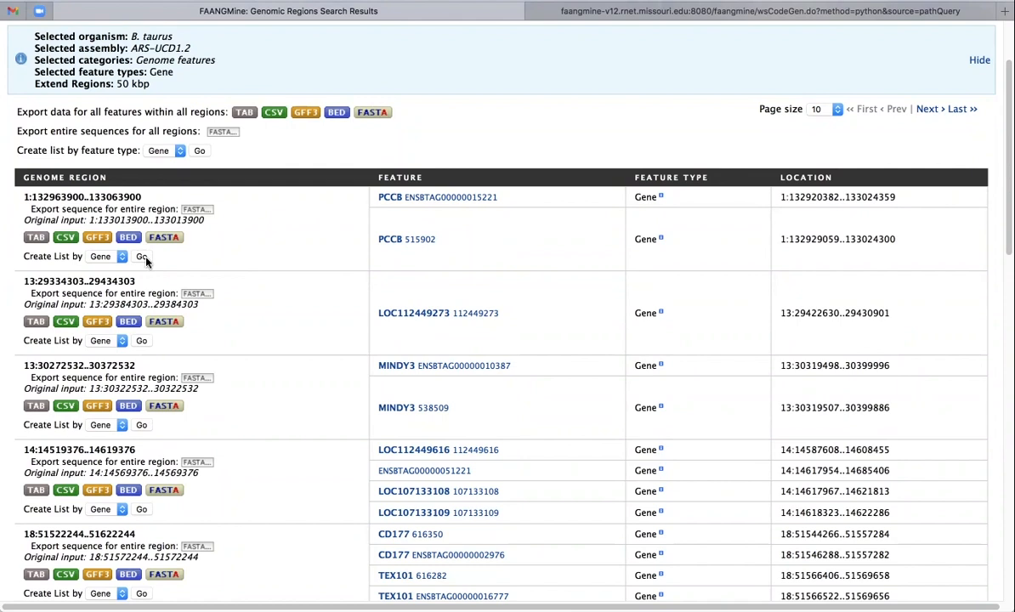
{"action": "scroll", "coordinate": [296, 259], "scroll_direction": "up", "scroll_amount": 1}
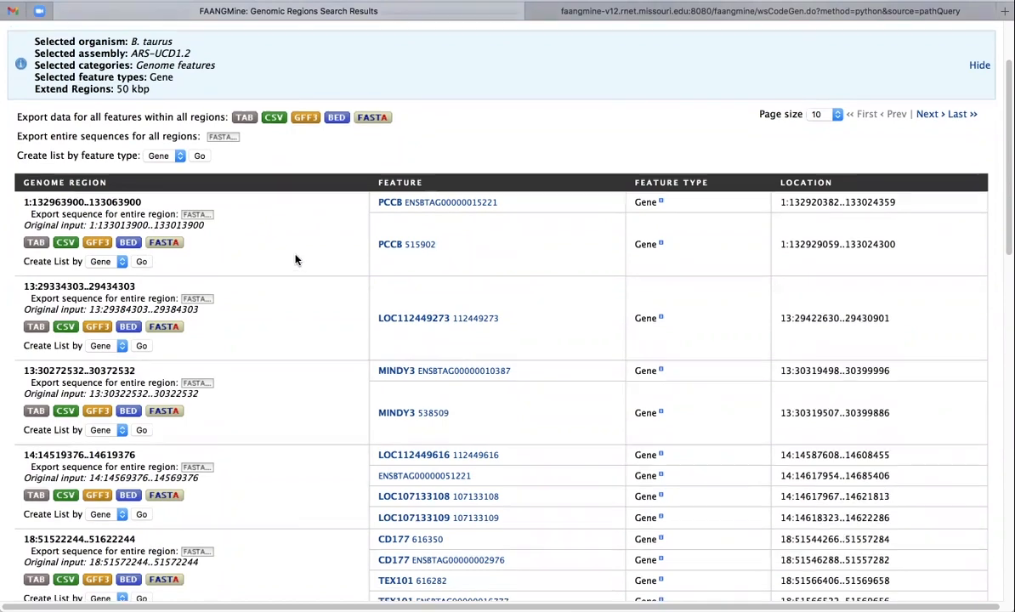
{"action": "scroll", "coordinate": [296, 260], "scroll_direction": "down", "scroll_amount": 1}
- Create a list of the Gene features found across all searched regions
{"action": "scroll", "coordinate": [296, 260], "scroll_direction": "up", "scroll_amount": 1}
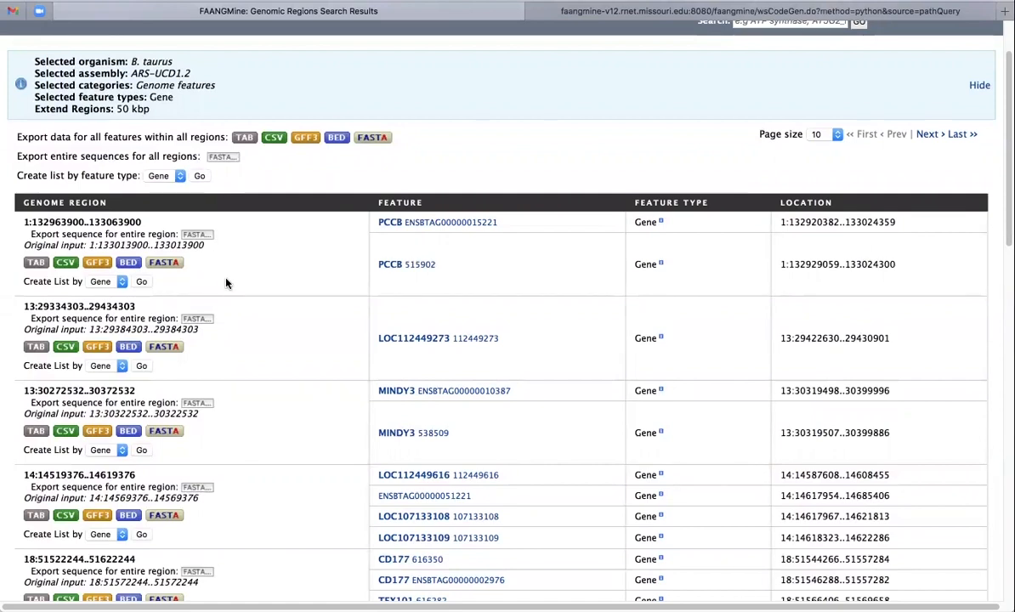
{"action": "scroll", "coordinate": [212, 246], "scroll_direction": "up", "scroll_amount": 1}
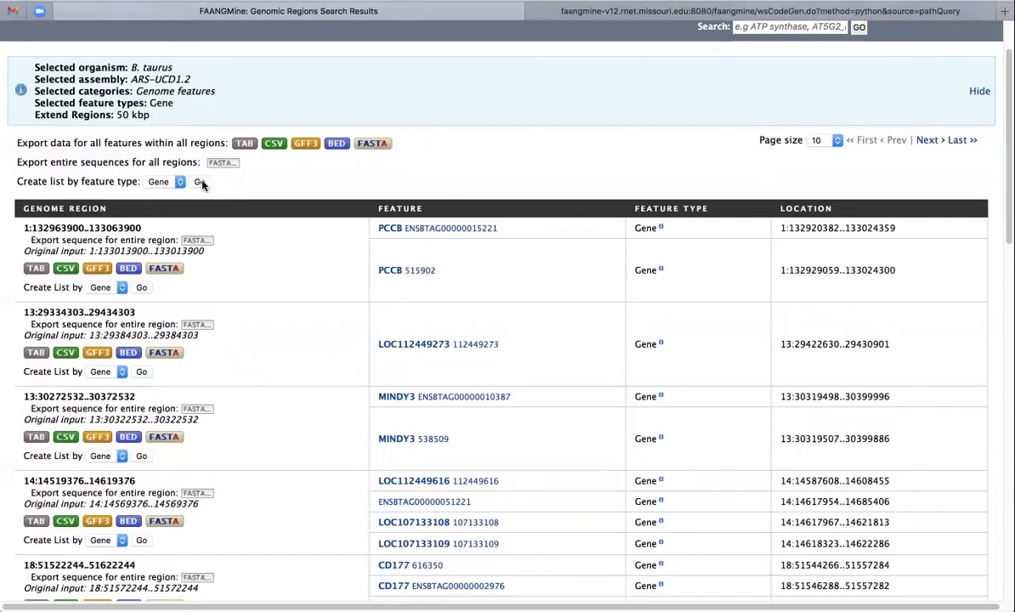
{"action": "left_click", "coordinate": [200, 182]}
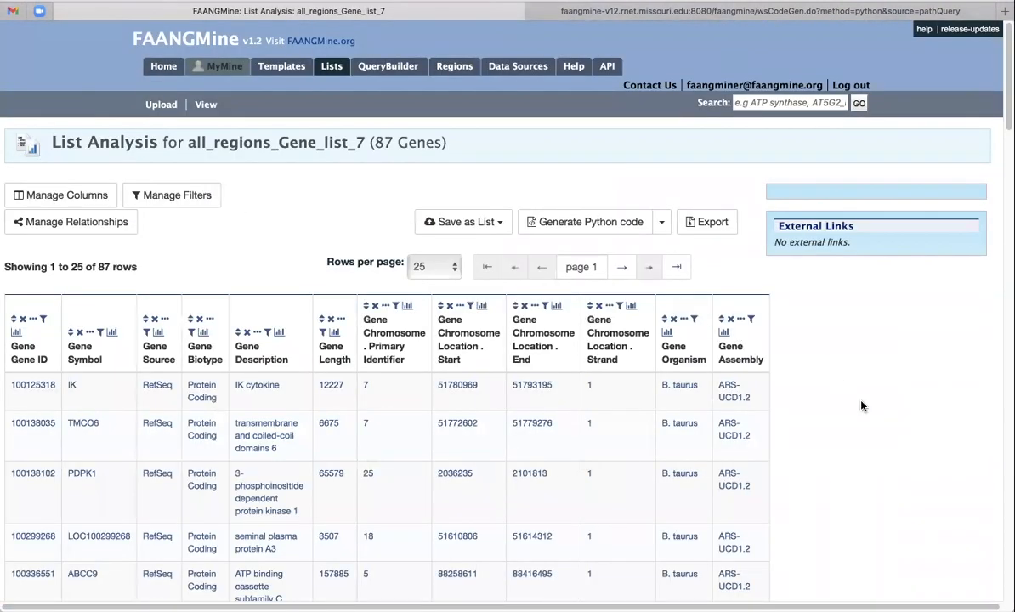
- Examine the new gene list's table and the enrichment widgets with their notes on avoiding false positives
{"action": "scroll", "coordinate": [823, 429], "scroll_direction": "down", "scroll_amount": 1}
{"action": "scroll", "coordinate": [885, 429], "scroll_direction": "down", "scroll_amount": 1}
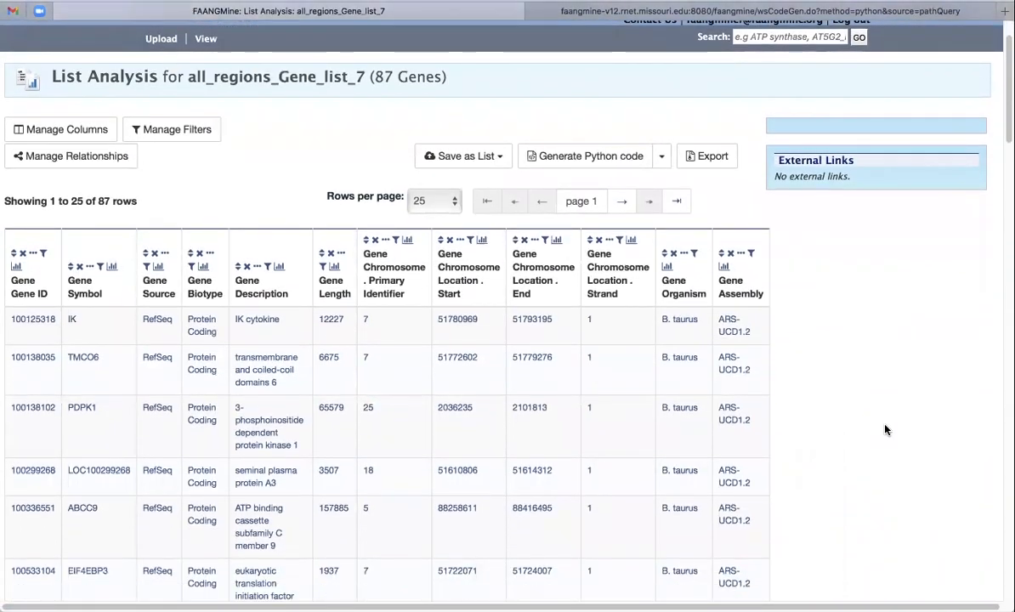
{"action": "scroll", "coordinate": [885, 430], "scroll_direction": "down", "scroll_amount": 1}
{"action": "scroll", "coordinate": [885, 430], "scroll_direction": "down", "scroll_amount": 1}
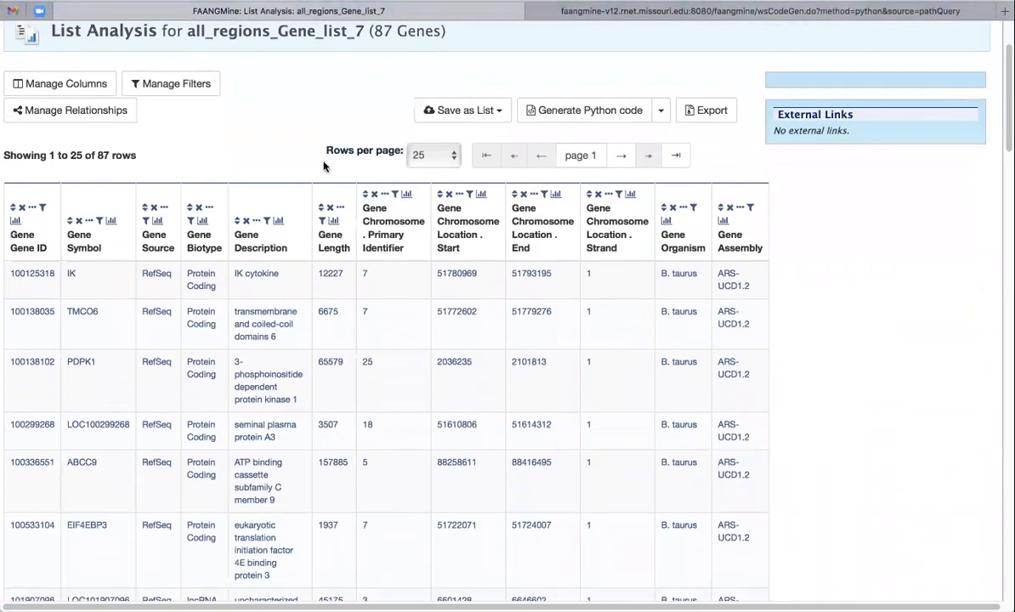
{"action": "scroll", "coordinate": [328, 170], "scroll_direction": "down", "scroll_amount": 1}
{"action": "scroll", "coordinate": [281, 250], "scroll_direction": "down", "scroll_amount": 20}
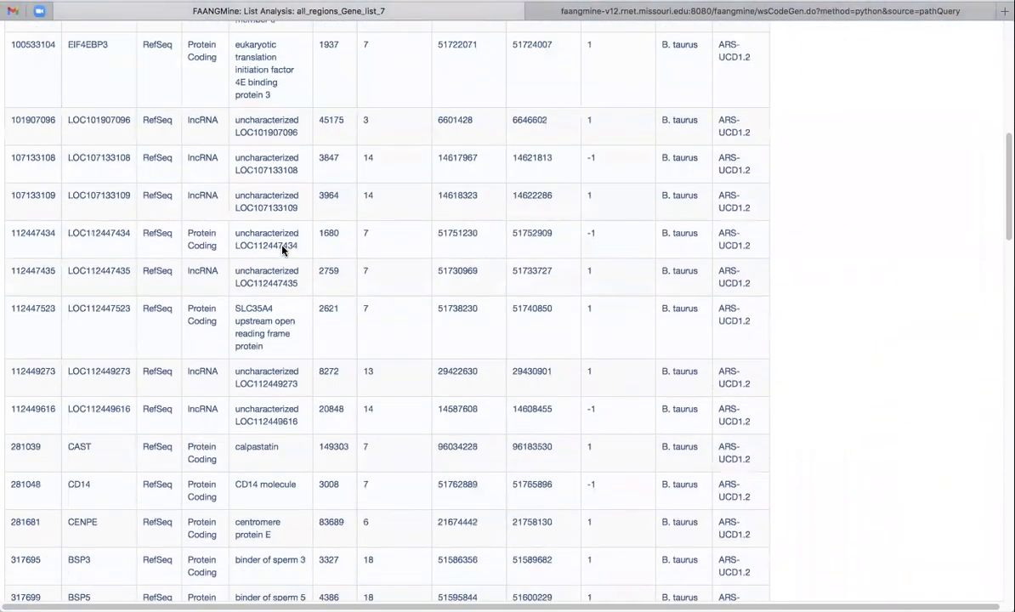
{"action": "scroll", "coordinate": [281, 432], "scroll_direction": "down", "scroll_amount": 3}
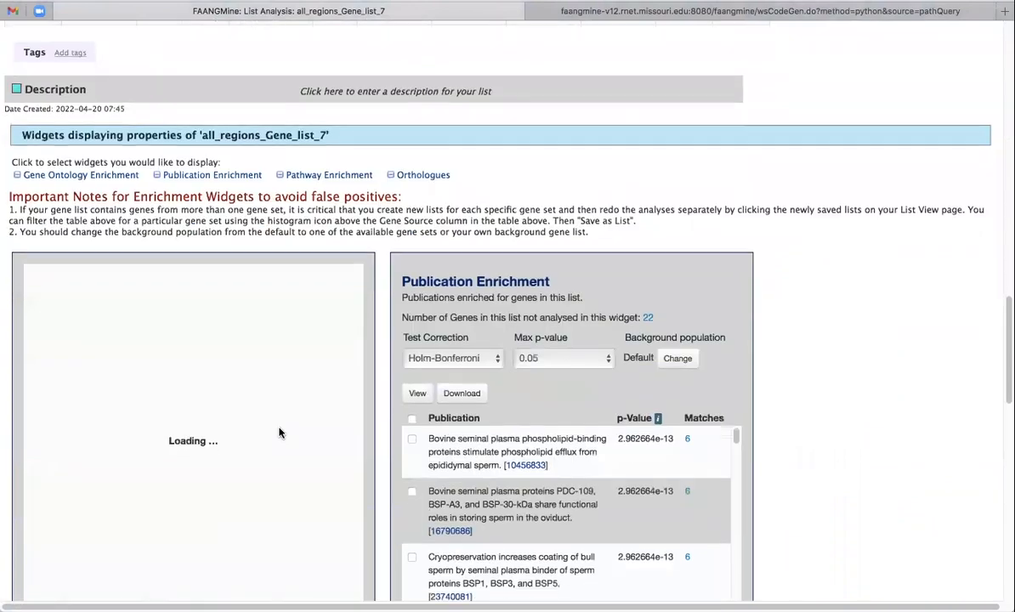
{"action": "scroll", "coordinate": [283, 383], "scroll_direction": "up", "scroll_amount": 10}
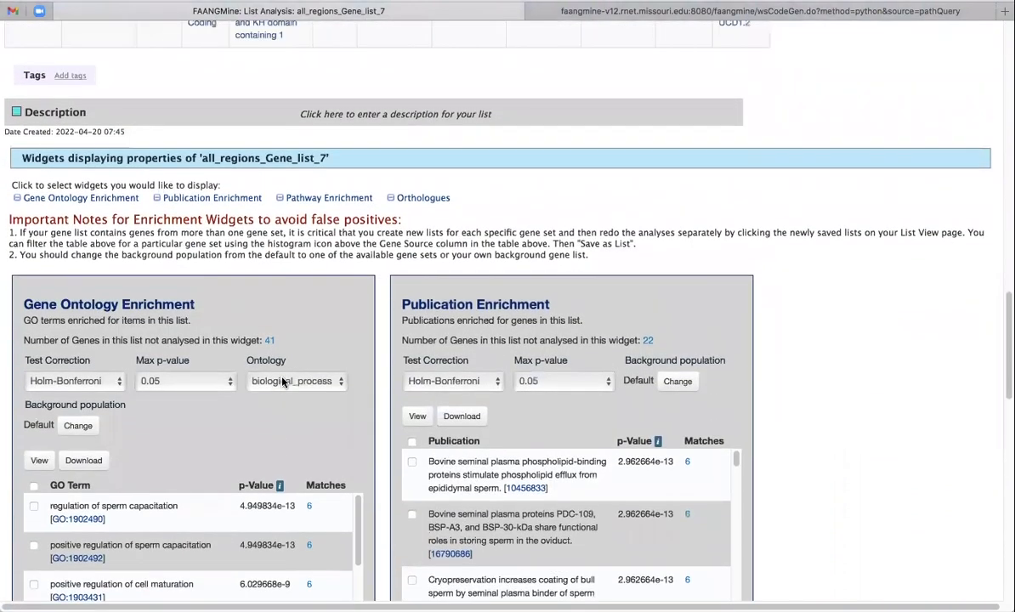
{"action": "scroll", "coordinate": [283, 383], "scroll_direction": "up", "scroll_amount": 1}
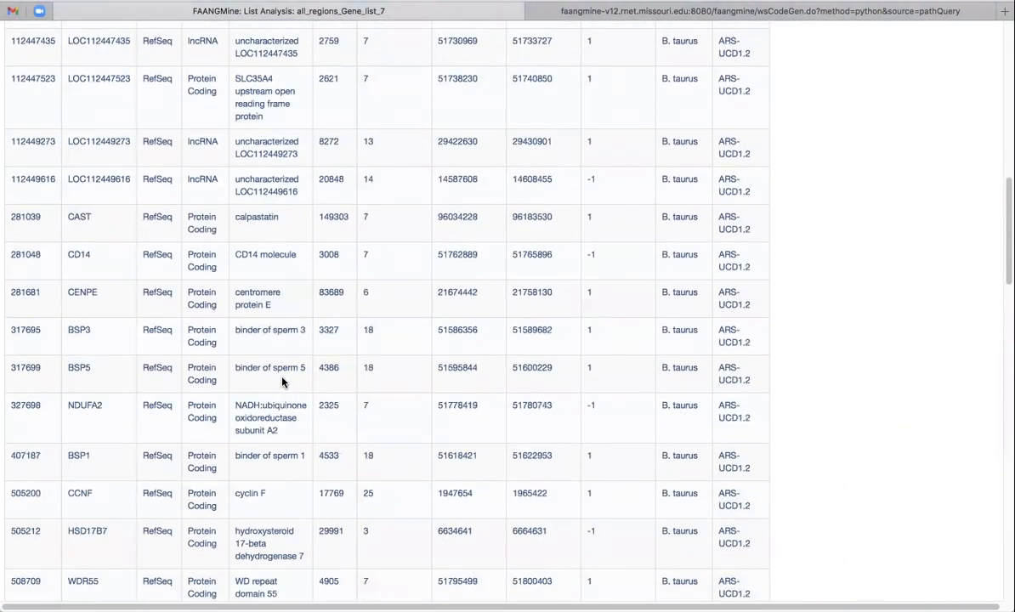
{"action": "scroll", "coordinate": [283, 383], "scroll_direction": "up", "scroll_amount": 12}
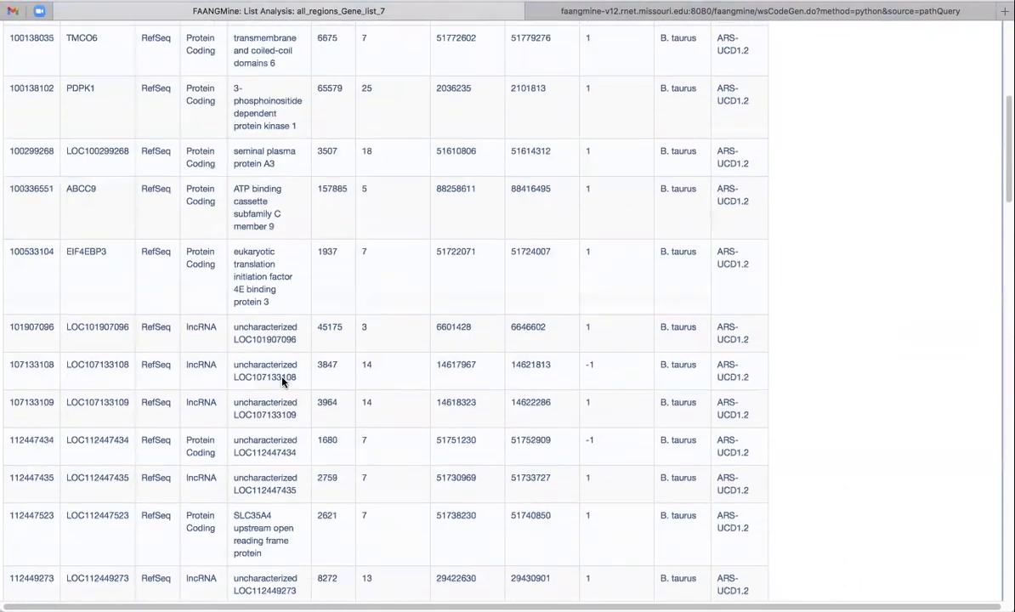
{"action": "scroll", "coordinate": [283, 383], "scroll_direction": "up", "scroll_amount": 6}
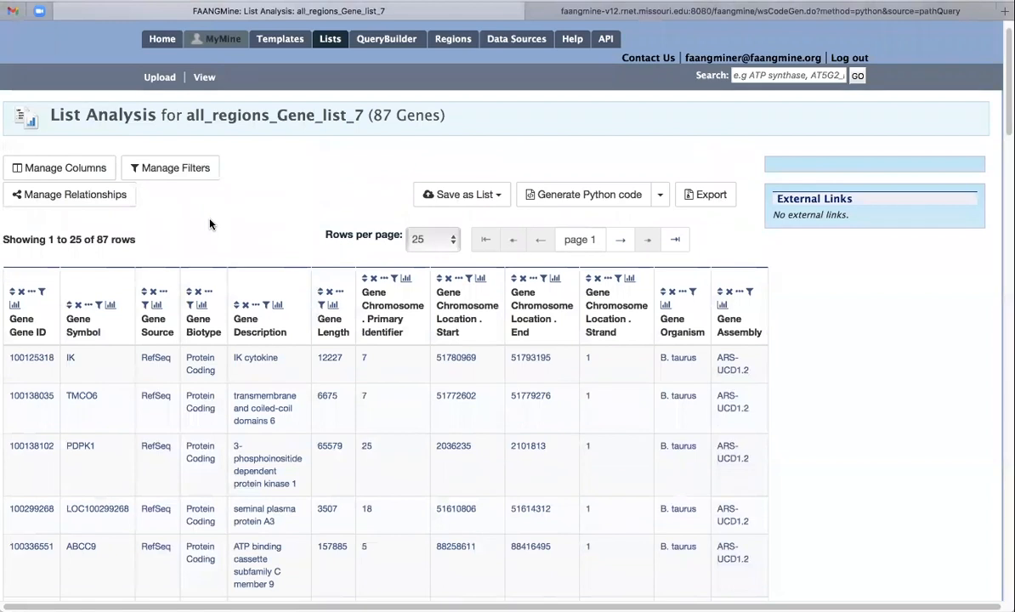
- Summarize the Gene Source column and restrict the gene table to the RefSeq rows
{"action": "left_click", "coordinate": [158, 306]}
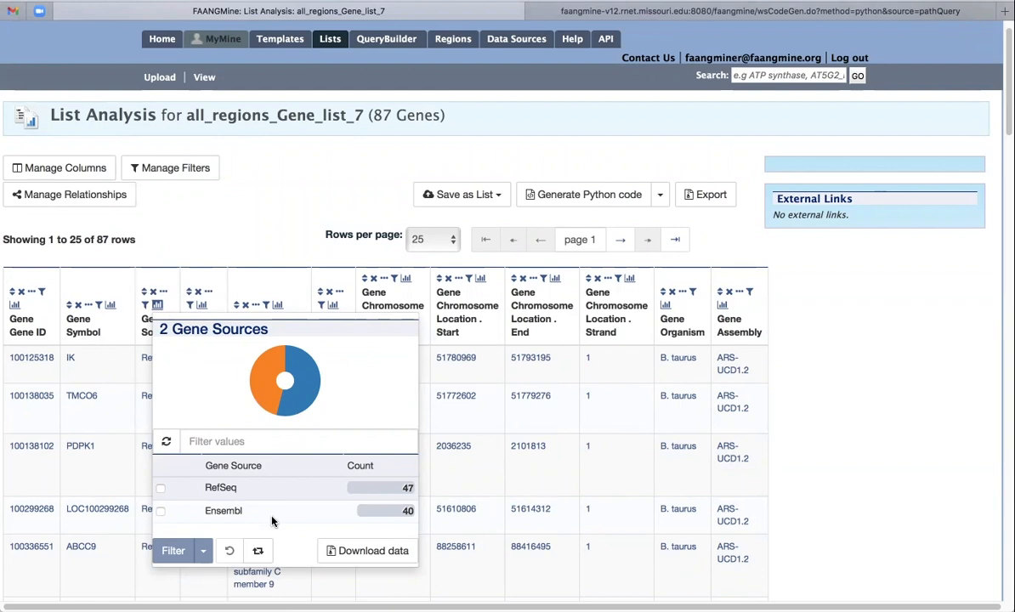
{"action": "scroll", "coordinate": [279, 528], "scroll_direction": "down", "scroll_amount": 1}
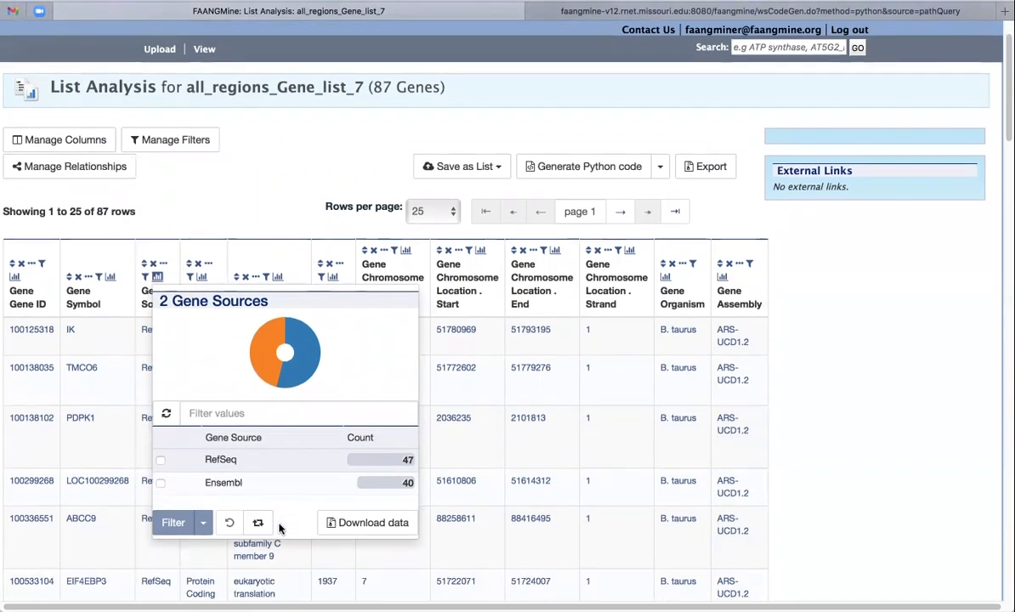
{"action": "left_click", "coordinate": [161, 460]}
{"action": "scroll", "coordinate": [583, 486], "scroll_direction": "down", "scroll_amount": 4}
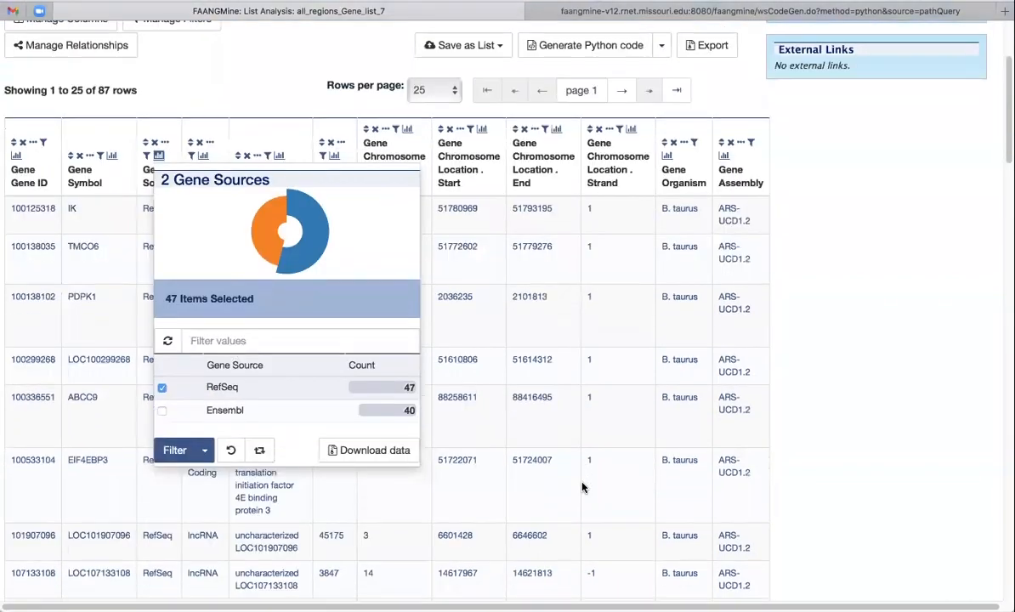
{"action": "left_click", "coordinate": [204, 450]}
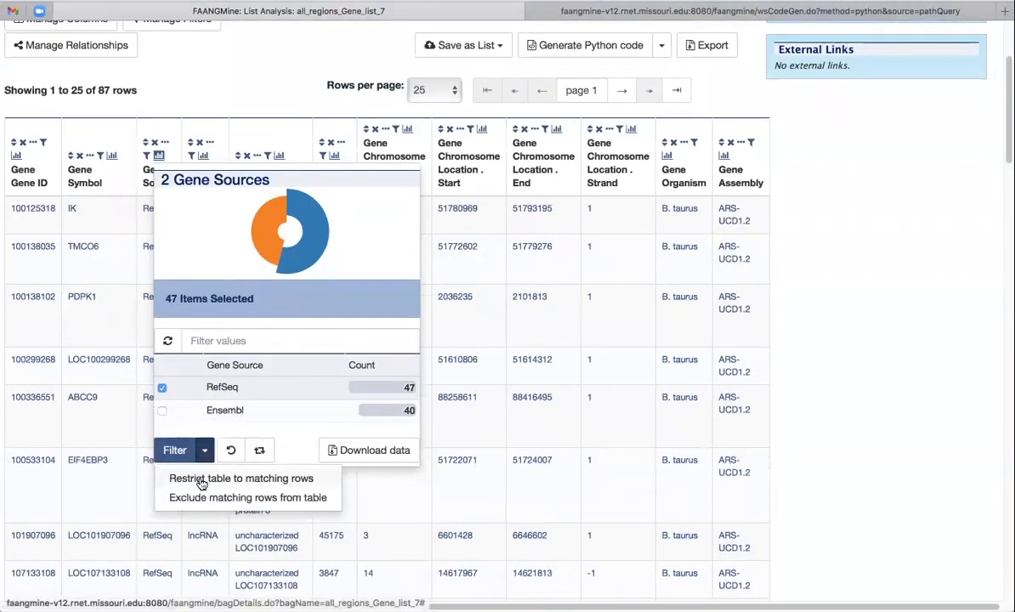
{"action": "left_click", "coordinate": [201, 478]}
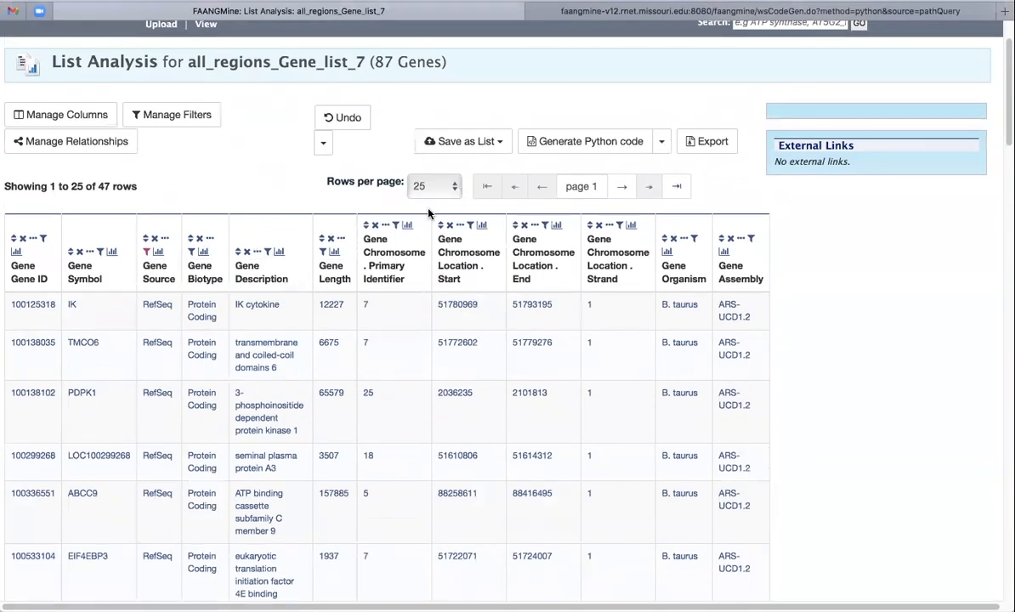
- Save the filtered RefSeq genes as a new list named refseq, and undo the table filter
{"action": "scroll", "coordinate": [476, 187], "scroll_direction": "up", "scroll_amount": 1}
{"action": "left_click", "coordinate": [467, 161]}
{"action": "left_click", "coordinate": [459, 201]}
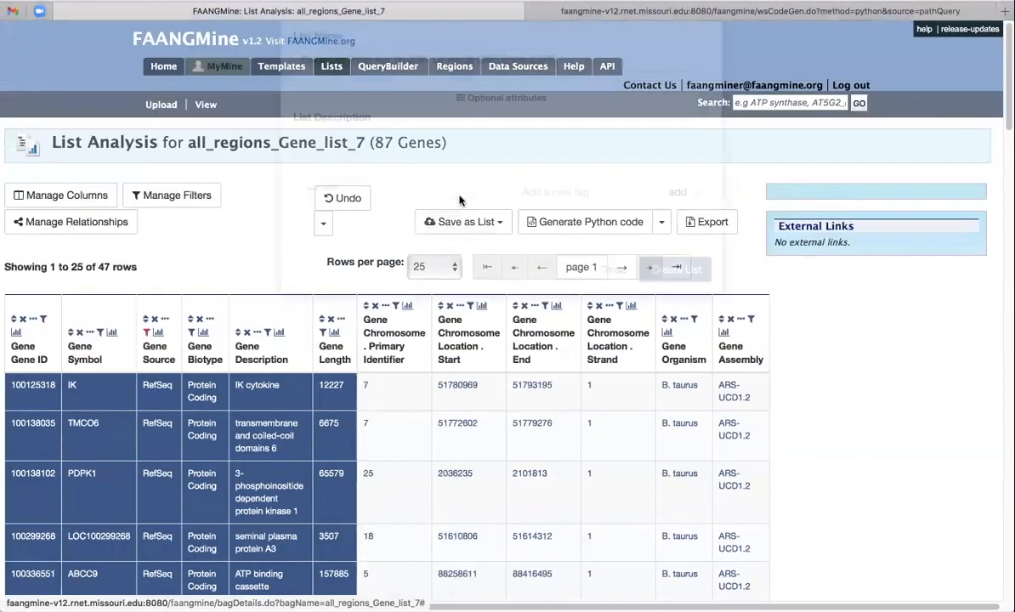
{"action": "left_click_drag", "start_coordinate": [586, 127], "coordinate": [192, 124]}
{"action": "type", "text": "se"}
{"action": "left_click", "coordinate": [676, 334]}
{"action": "left_click", "coordinate": [341, 227]}
- Restrict the gene table to rows whose Gene Source is Ensembl
{"action": "scroll", "coordinate": [194, 281], "scroll_direction": "down", "scroll_amount": 2}
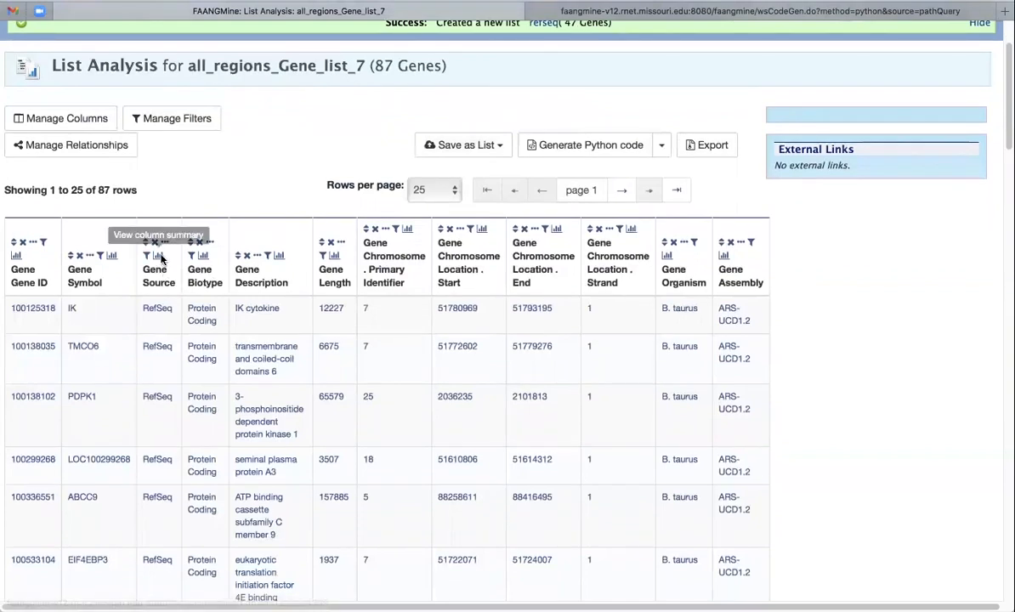
{"action": "left_click", "coordinate": [159, 255]}
{"action": "double_click", "coordinate": [160, 467]}
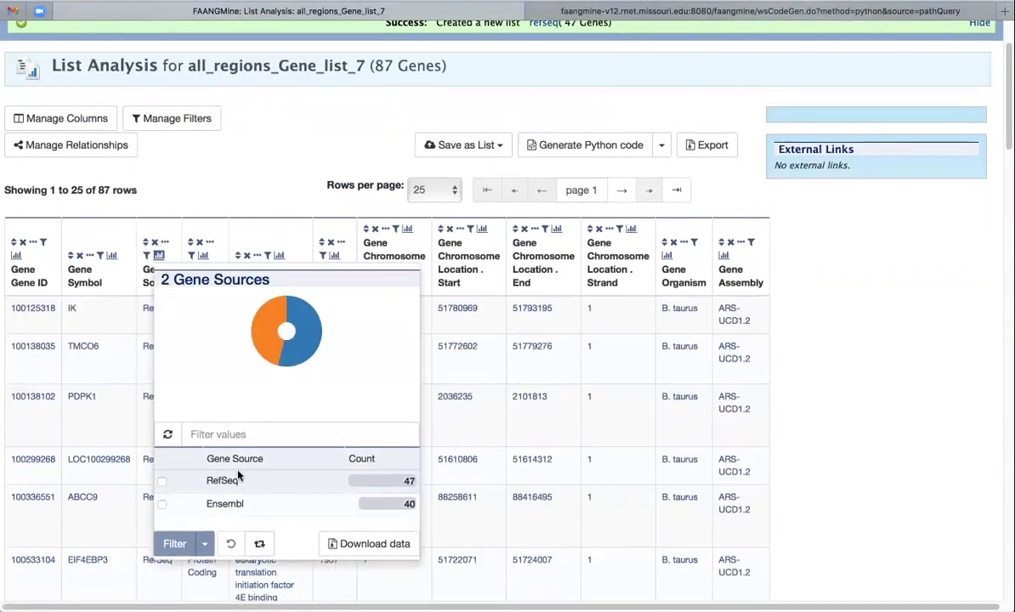
{"action": "scroll", "coordinate": [238, 476], "scroll_direction": "down", "scroll_amount": 2}
{"action": "left_click", "coordinate": [167, 398]}
{"action": "left_click", "coordinate": [162, 400]}
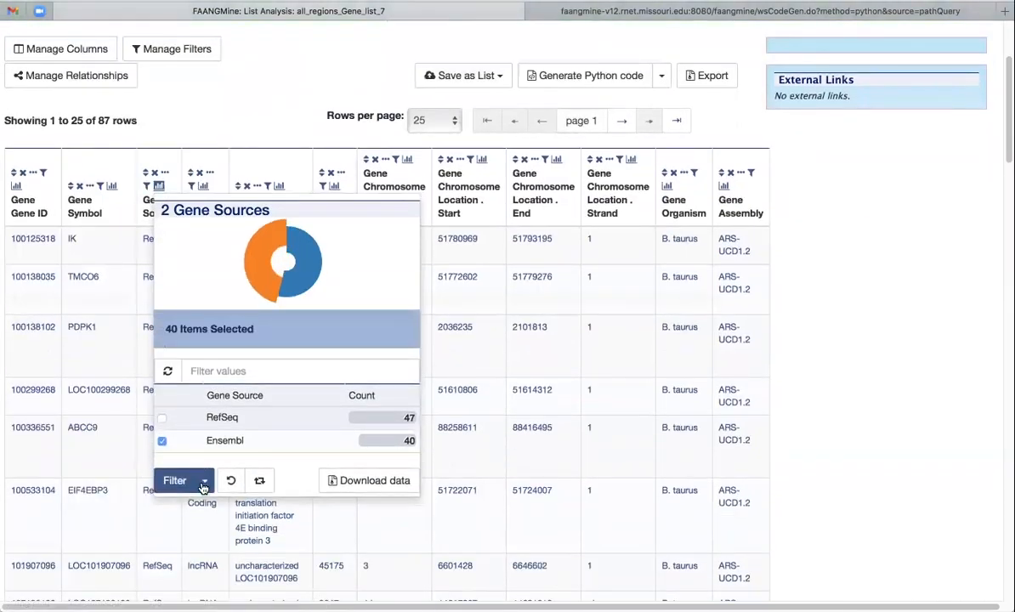
{"action": "left_click", "coordinate": [204, 480]}
{"action": "left_click", "coordinate": [200, 510]}
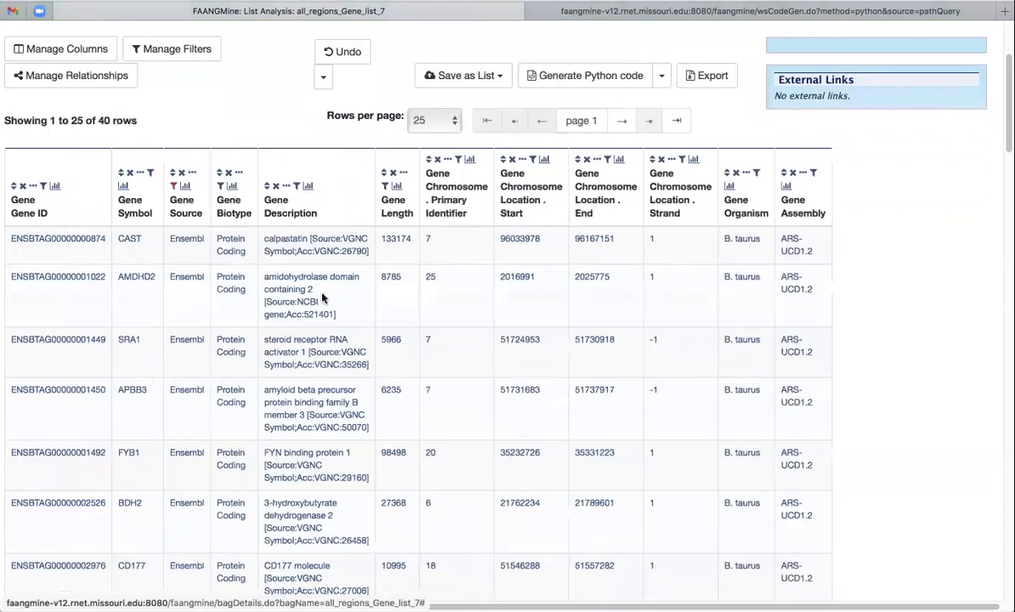
- Save the filtered Ensembl genes as a new list named ensembl, and undo the table filter
{"action": "scroll", "coordinate": [301, 272], "scroll_direction": "up", "scroll_amount": 5}
{"action": "left_click", "coordinate": [498, 250]}
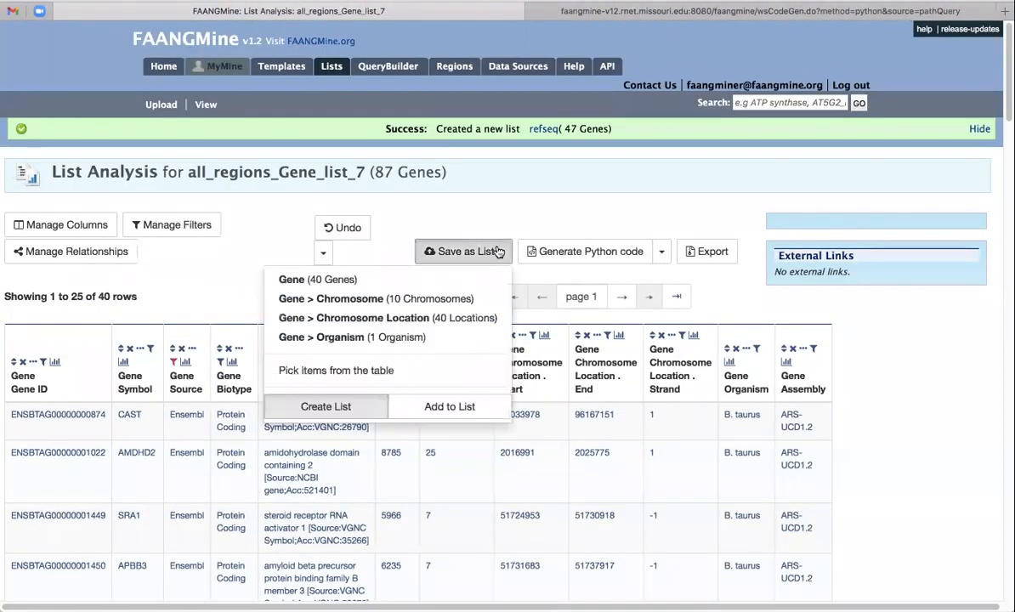
{"action": "left_click", "coordinate": [417, 276]}
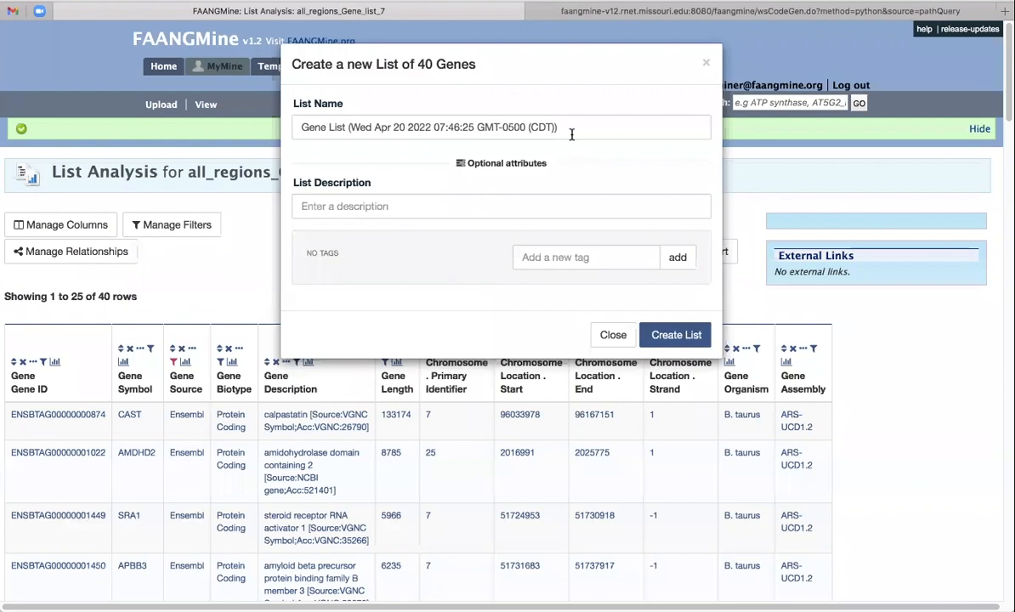
{"action": "left_click_drag", "start_coordinate": [571, 134], "coordinate": [234, 115]}
{"action": "type", "text": "ense"}
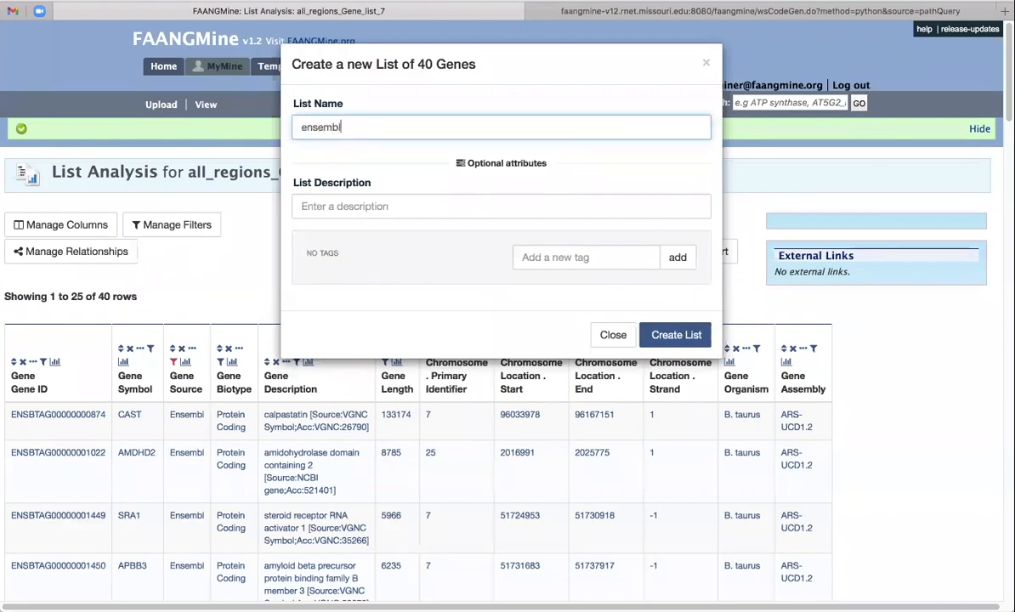
{"action": "type", "text": "mbl"}
{"action": "left_click", "coordinate": [677, 335]}
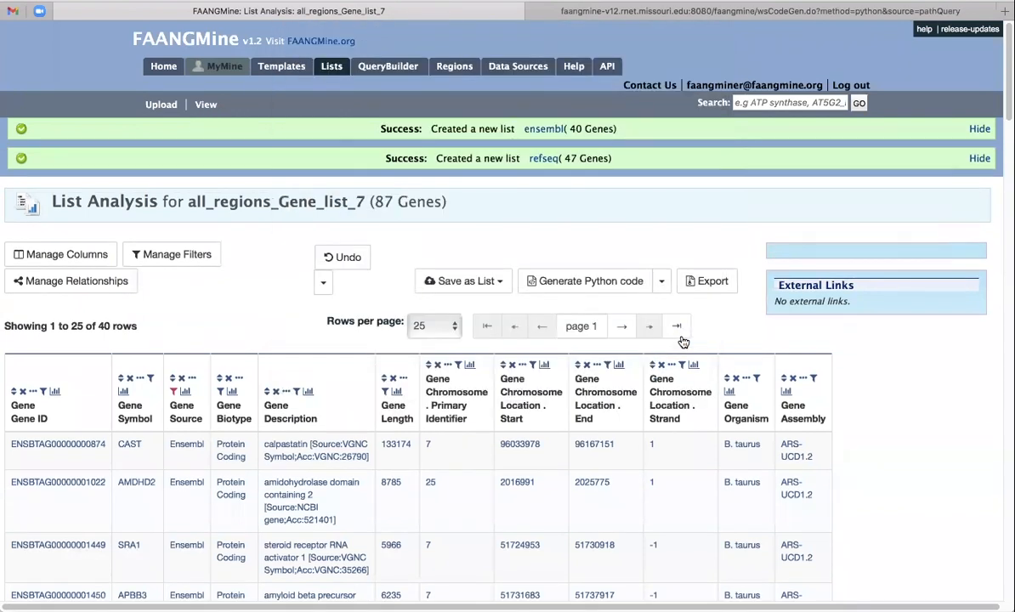
{"action": "left_click", "coordinate": [351, 258]}
- Examine the Gene Source column summary and the enrichment widgets with their false-positive notes for the combined gene list
{"action": "left_click", "coordinate": [160, 392]}
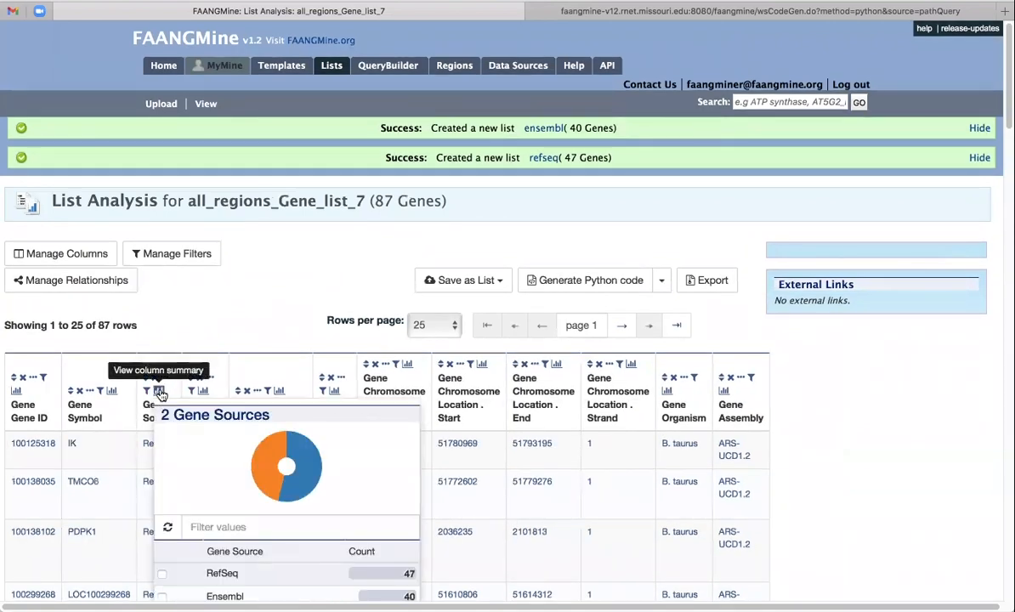
{"action": "scroll", "coordinate": [204, 425], "scroll_direction": "down", "scroll_amount": 3}
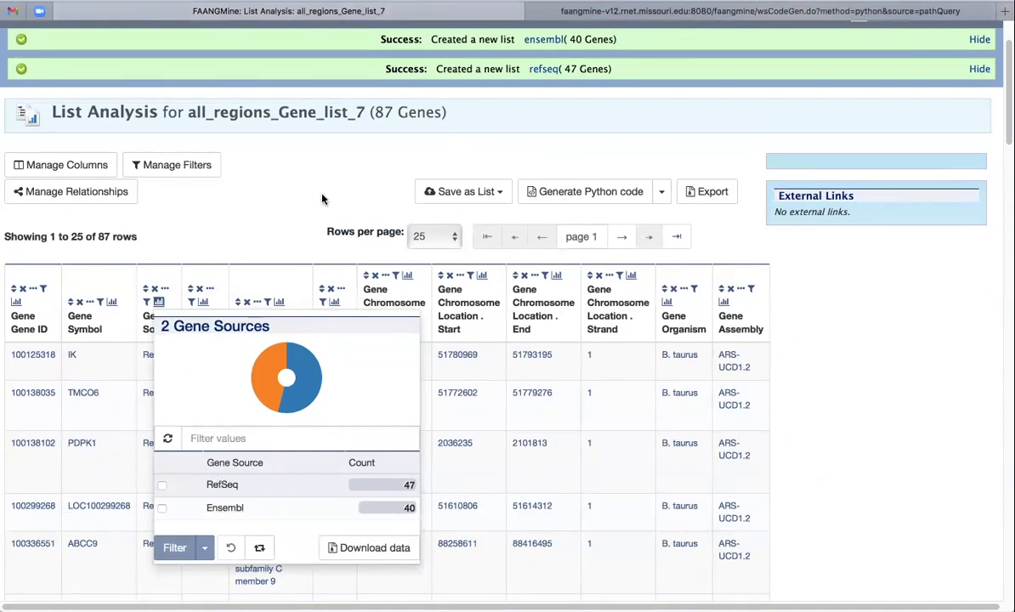
{"action": "scroll", "coordinate": [292, 199], "scroll_direction": "up", "scroll_amount": 3}
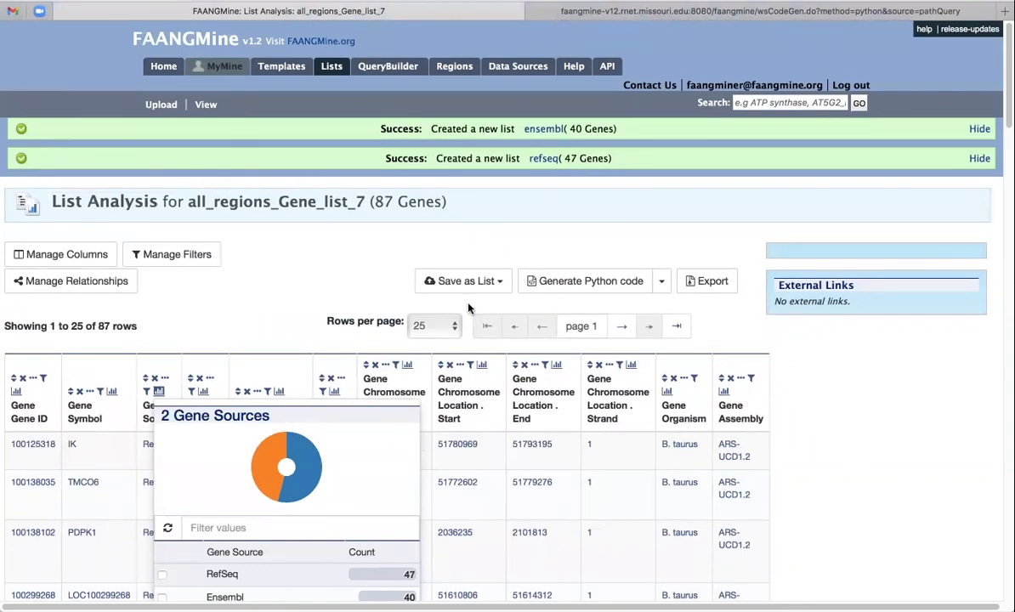
{"action": "scroll", "coordinate": [883, 461], "scroll_direction": "down", "scroll_amount": 3}
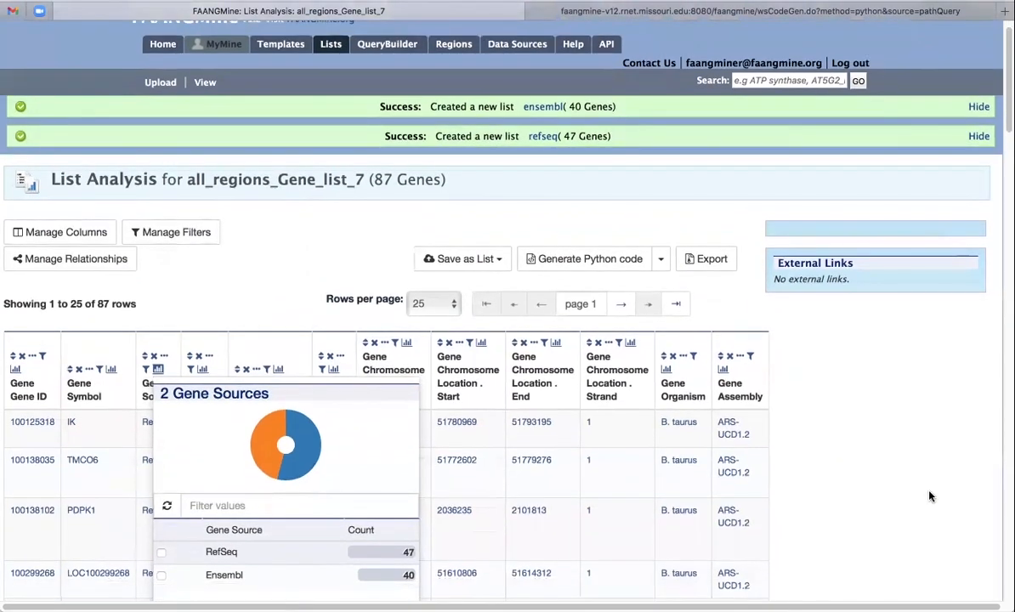
{"action": "scroll", "coordinate": [883, 461], "scroll_direction": "up", "scroll_amount": 1}
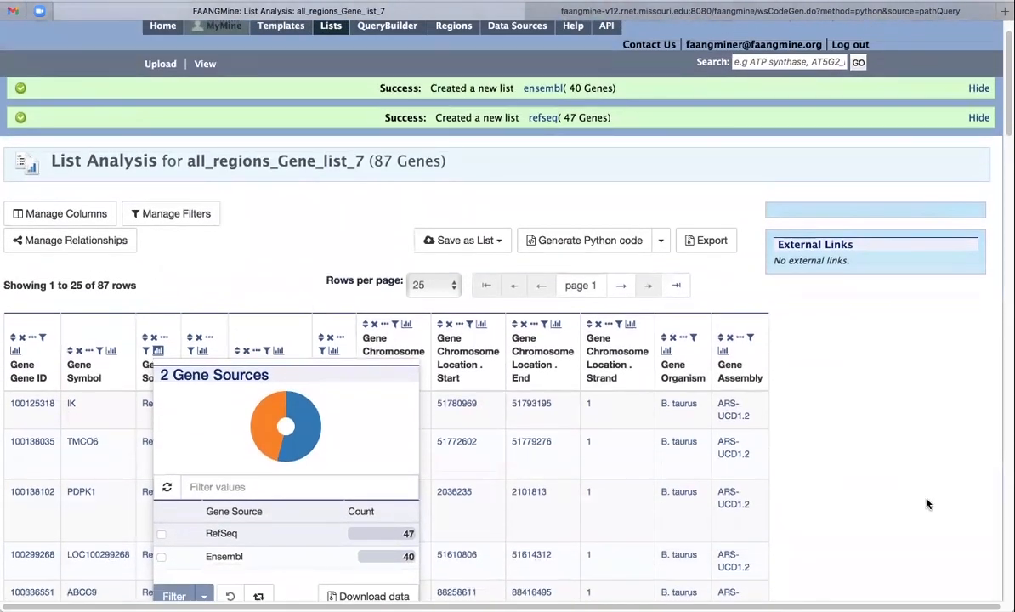
{"action": "scroll", "coordinate": [923, 498], "scroll_direction": "down", "scroll_amount": 15}
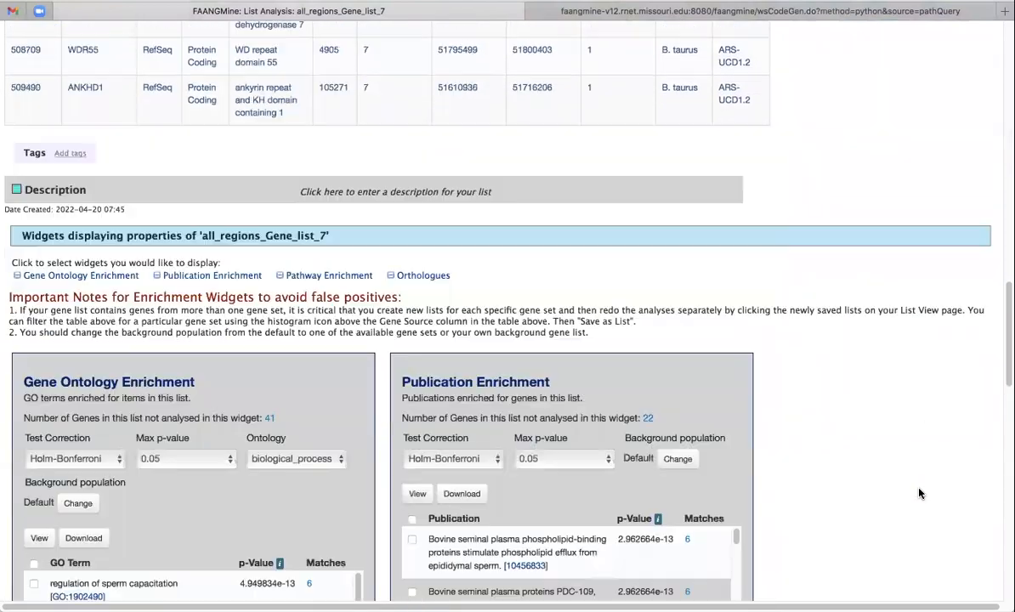
{"action": "scroll", "coordinate": [919, 494], "scroll_direction": "down", "scroll_amount": 2}
{"action": "scroll", "coordinate": [919, 493], "scroll_direction": "up", "scroll_amount": 20}
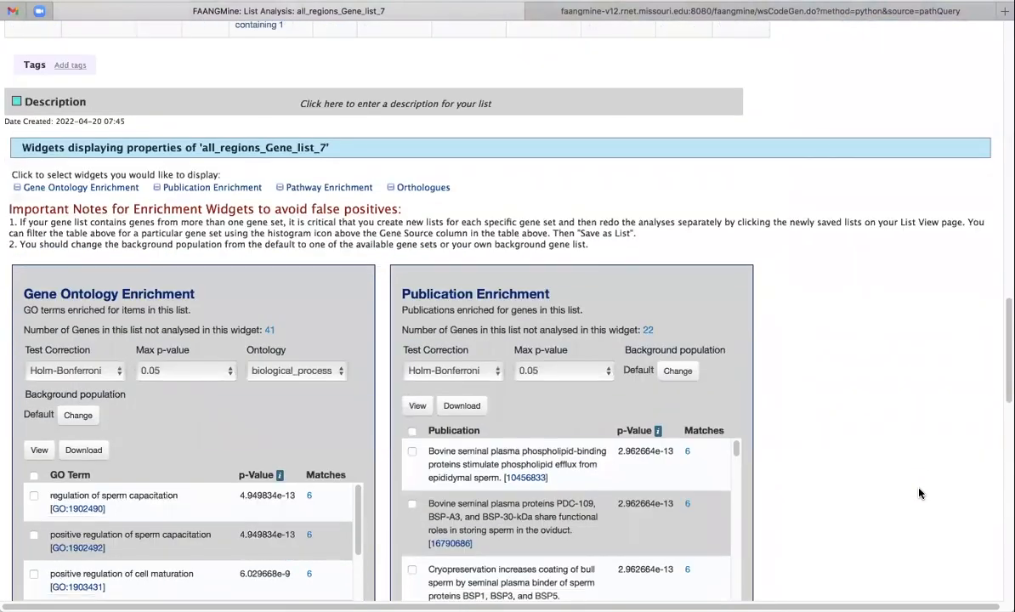
{"action": "scroll", "coordinate": [919, 494], "scroll_direction": "up", "scroll_amount": 6}
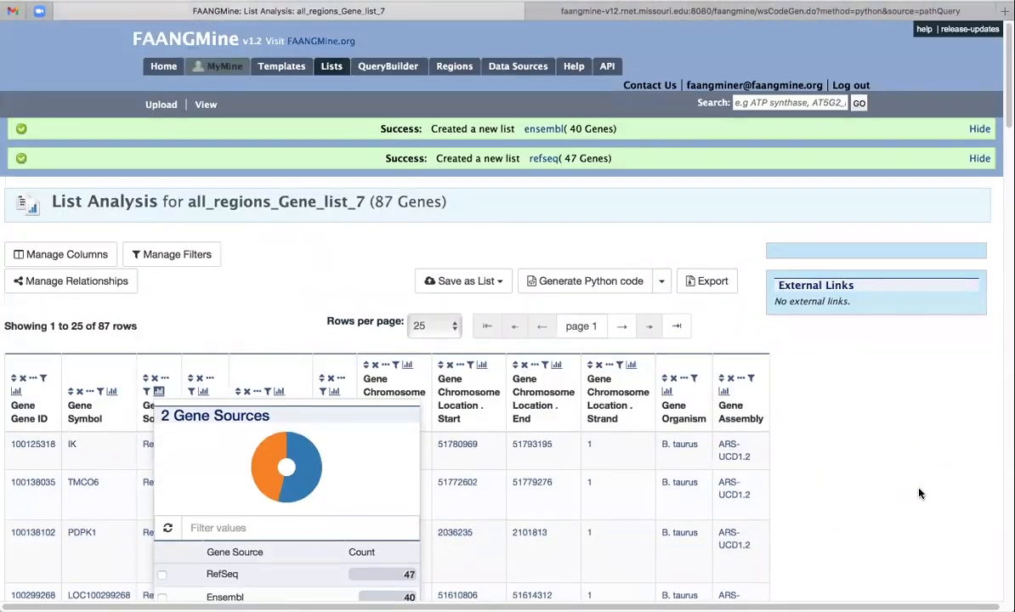
- Open the refseq gene list from the overview of saved lists
{"action": "left_click", "coordinate": [207, 107]}
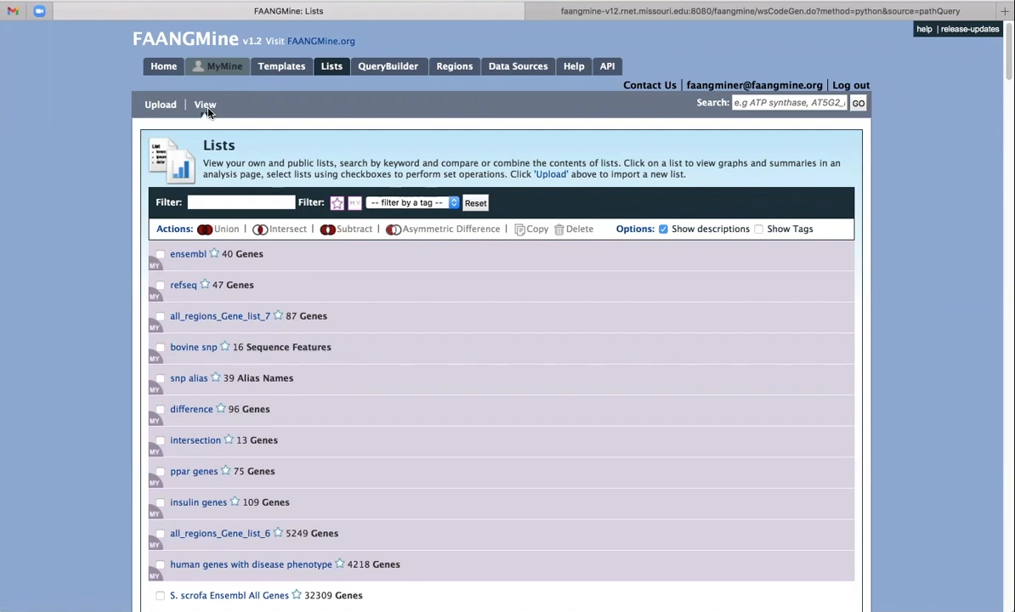
{"action": "left_click", "coordinate": [185, 287]}
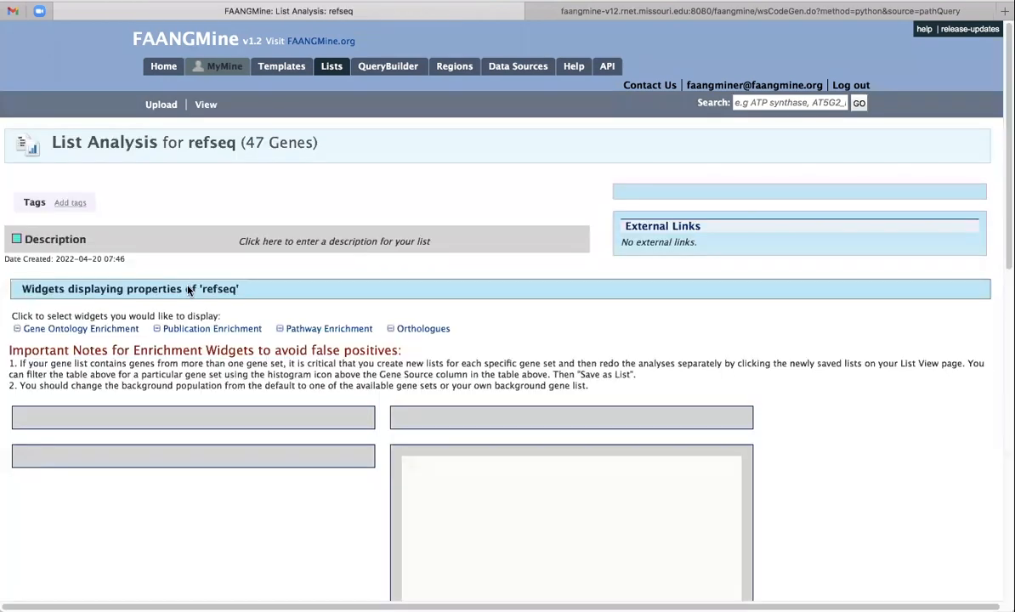
- Examine the refseq list's table, Orthologues counts and Publication Enrichment results
{"action": "scroll", "coordinate": [906, 449], "scroll_direction": "down", "scroll_amount": 5}
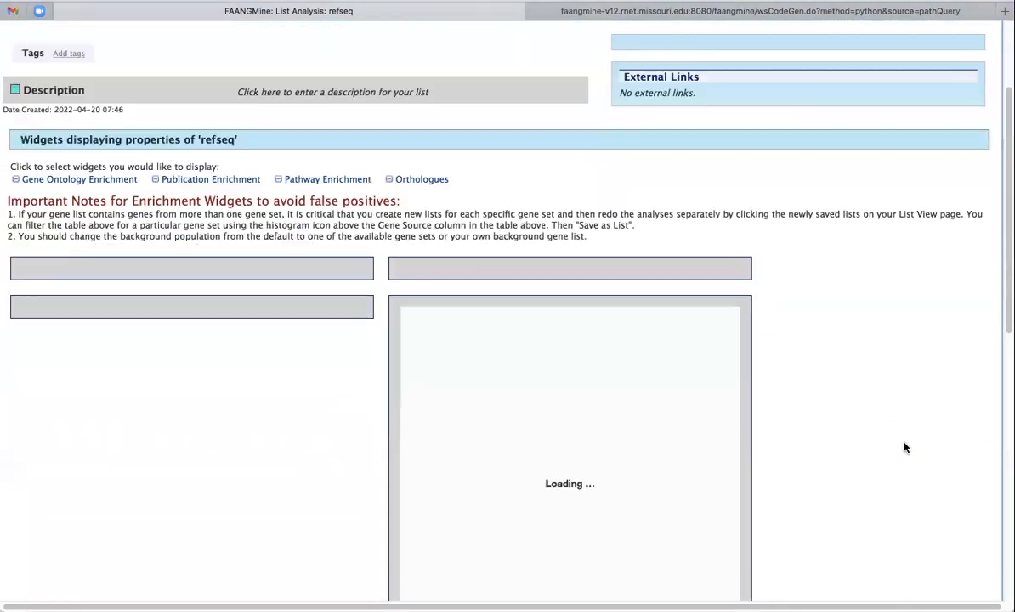
{"action": "scroll", "coordinate": [905, 448], "scroll_direction": "up", "scroll_amount": 3}
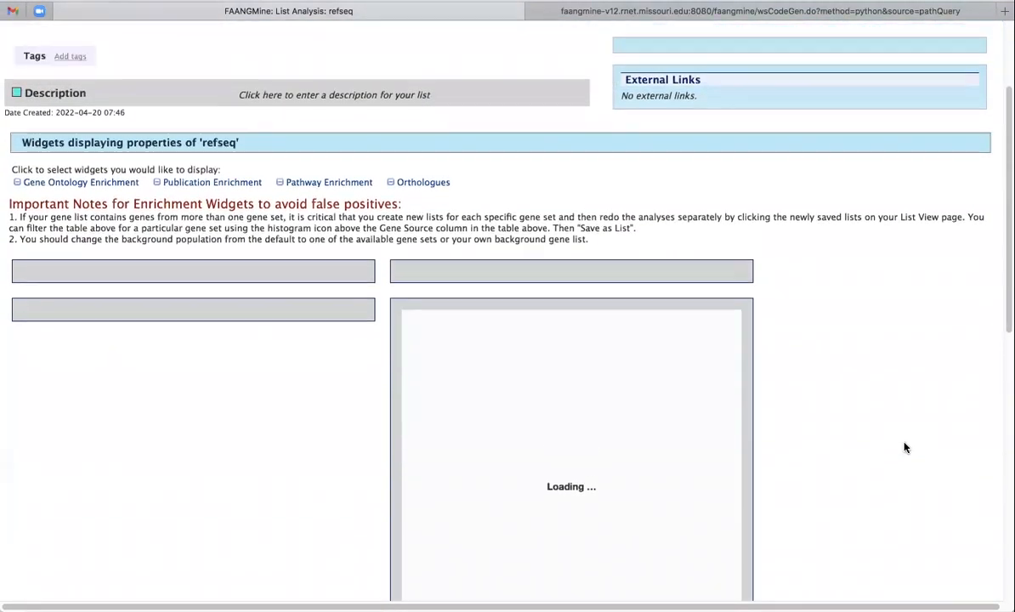
{"action": "scroll", "coordinate": [906, 448], "scroll_direction": "up", "scroll_amount": 2}
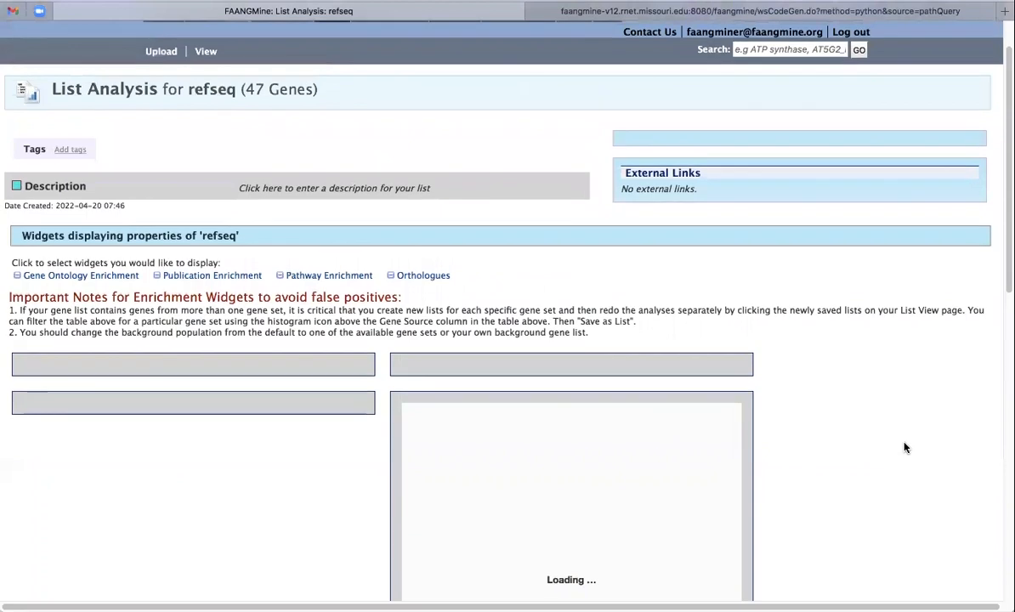
{"action": "scroll", "coordinate": [906, 448], "scroll_direction": "down", "scroll_amount": 5}
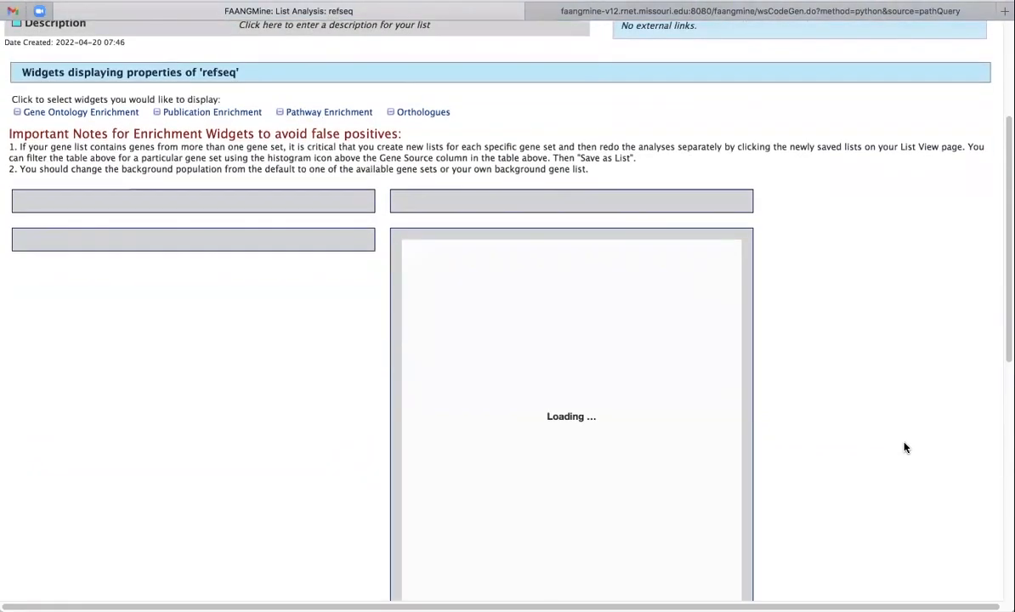
{"action": "scroll", "coordinate": [906, 448], "scroll_direction": "down", "scroll_amount": 15}
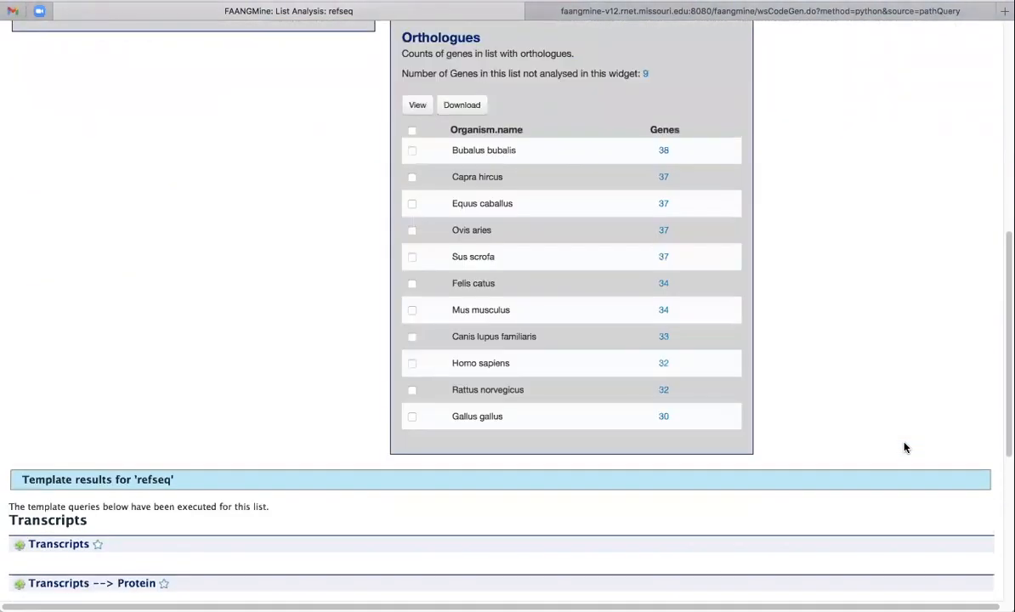
{"action": "scroll", "coordinate": [905, 449], "scroll_direction": "up", "scroll_amount": 3}
{"action": "scroll", "coordinate": [906, 448], "scroll_direction": "down", "scroll_amount": 15}
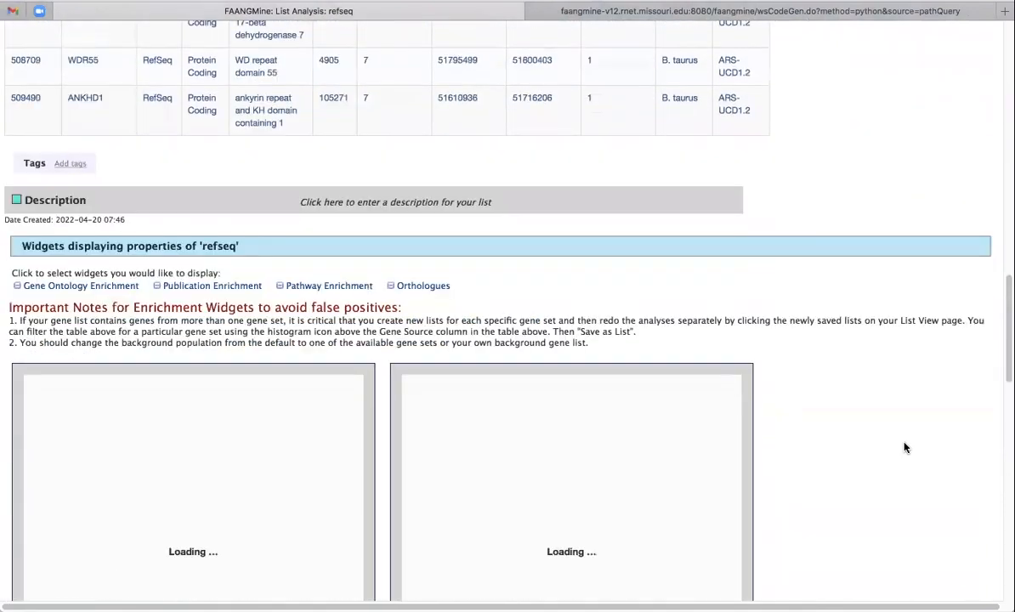
{"action": "scroll", "coordinate": [906, 448], "scroll_direction": "down", "scroll_amount": 3}
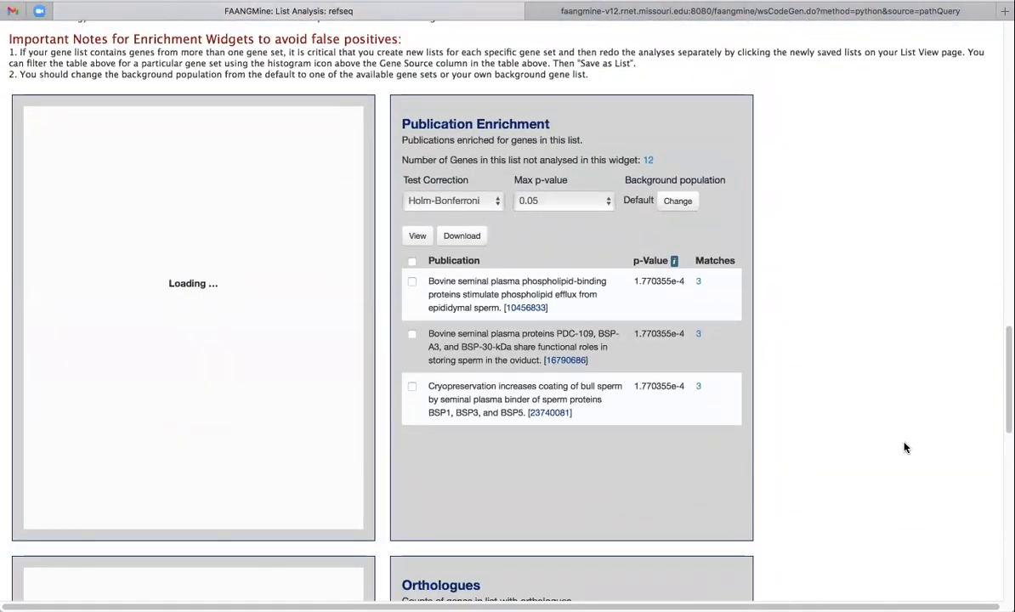
{"action": "scroll", "coordinate": [905, 448], "scroll_direction": "down", "scroll_amount": 1}
{"action": "scroll", "coordinate": [906, 448], "scroll_direction": "up", "scroll_amount": 2}
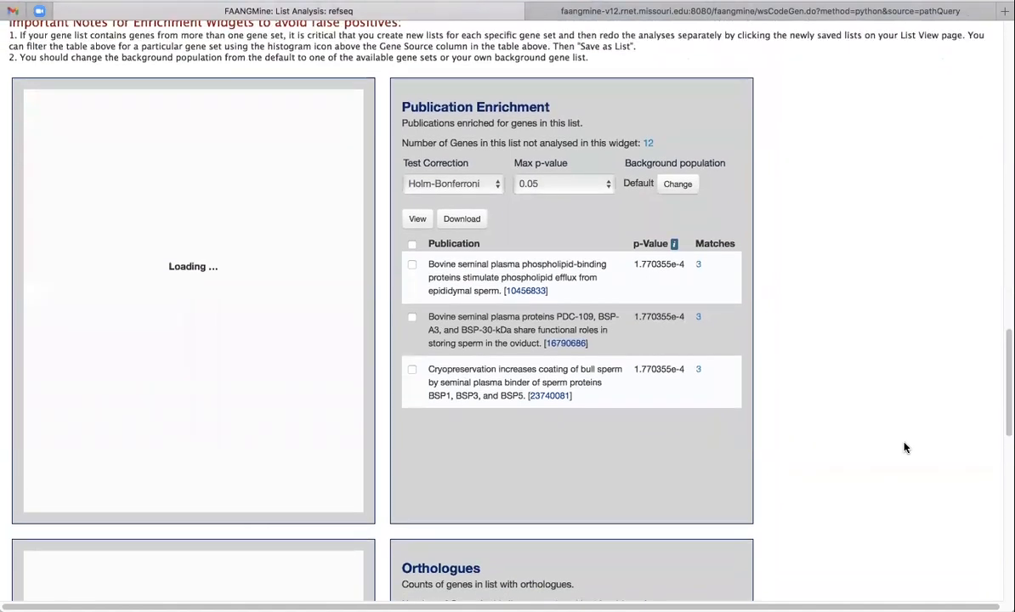
- Change the Gene Ontology Enrichment background population to B. taurus RefSeq All Genes
{"action": "scroll", "coordinate": [906, 448], "scroll_direction": "up", "scroll_amount": 1}
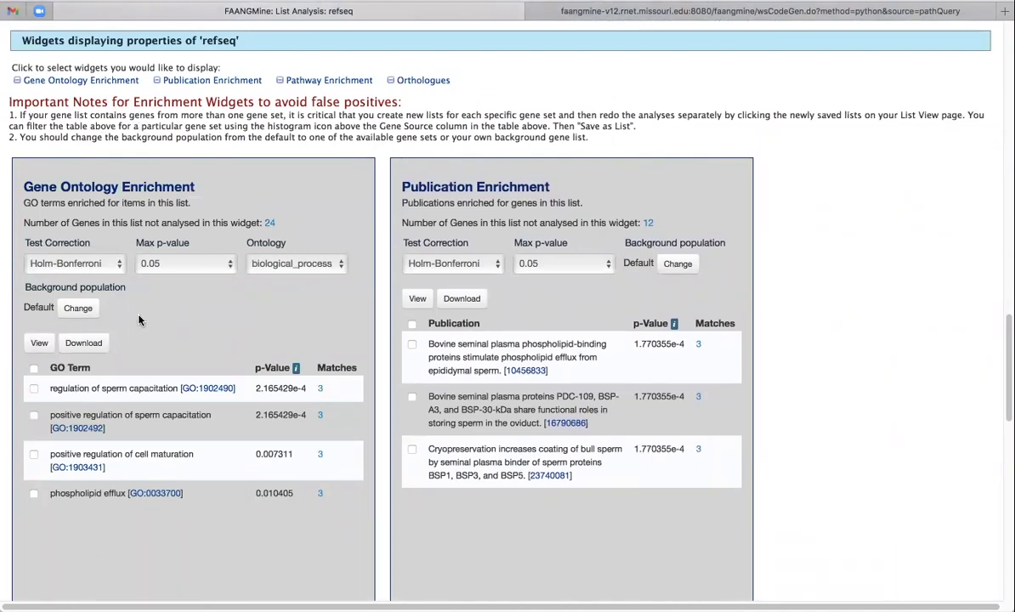
{"action": "left_click", "coordinate": [79, 308]}
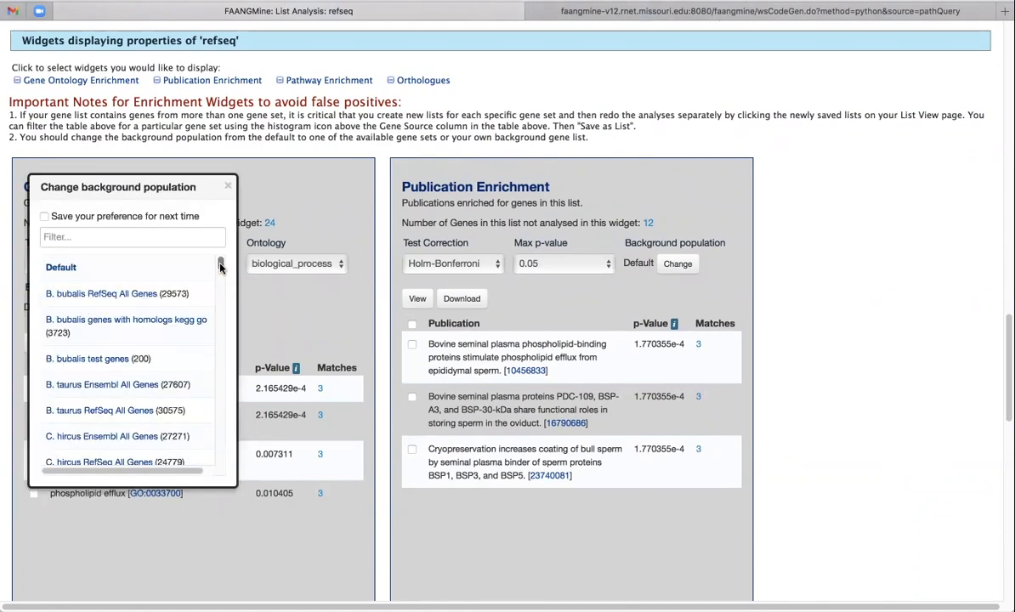
{"action": "left_click", "coordinate": [122, 411]}
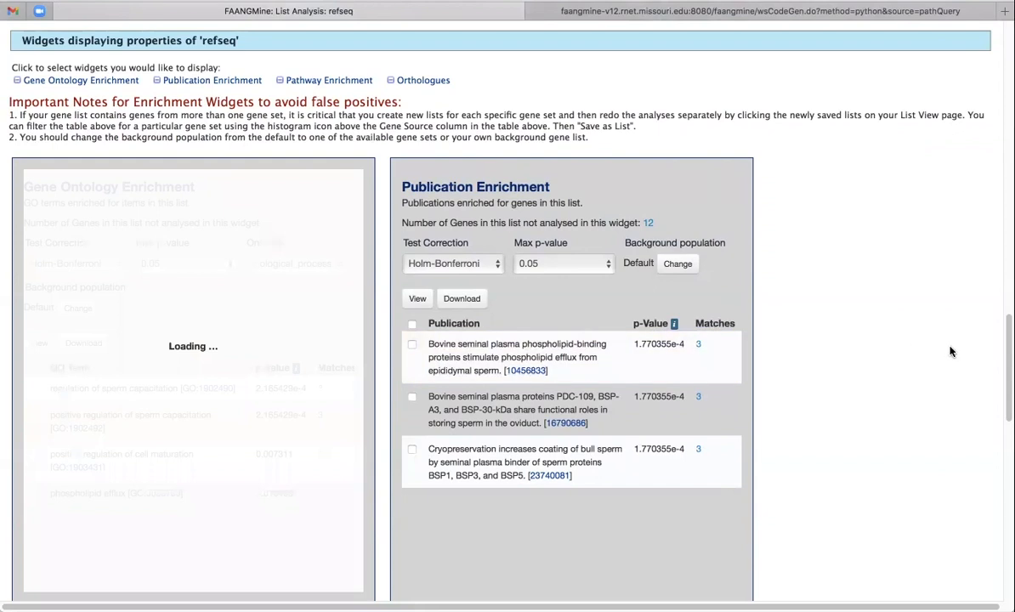
- Return to the home page and show the popular template queries for the entire gene set
{"action": "scroll", "coordinate": [951, 351], "scroll_direction": "up", "scroll_amount": 2}
{"action": "scroll", "coordinate": [951, 351], "scroll_direction": "up", "scroll_amount": 2}
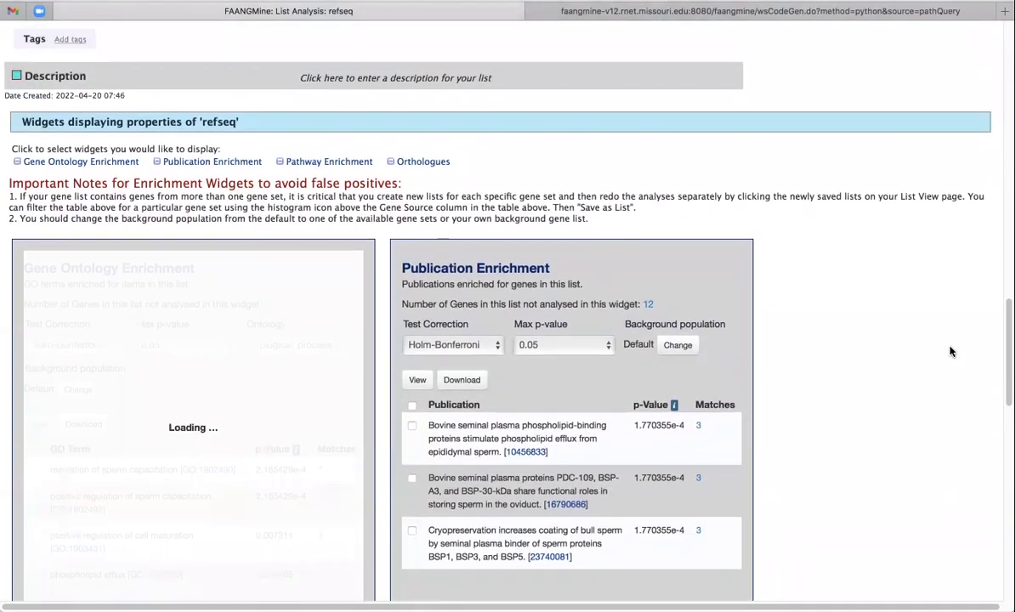
{"action": "scroll", "coordinate": [951, 351], "scroll_direction": "up", "scroll_amount": 10}
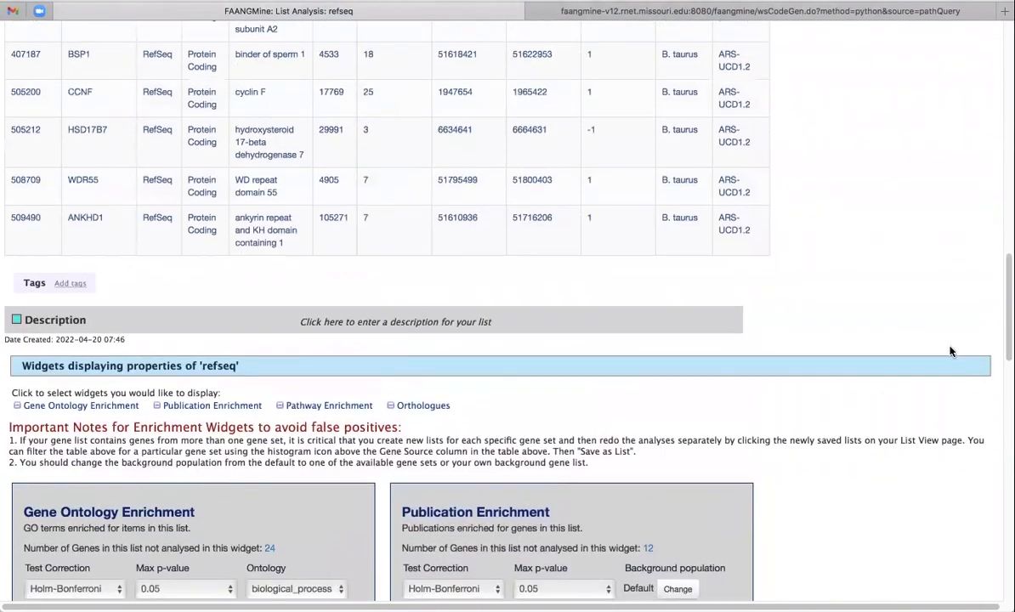
{"action": "scroll", "coordinate": [951, 352], "scroll_direction": "up", "scroll_amount": 6}
{"action": "scroll", "coordinate": [835, 388], "scroll_direction": "up", "scroll_amount": 5}
{"action": "scroll", "coordinate": [895, 422], "scroll_direction": "up", "scroll_amount": 7}
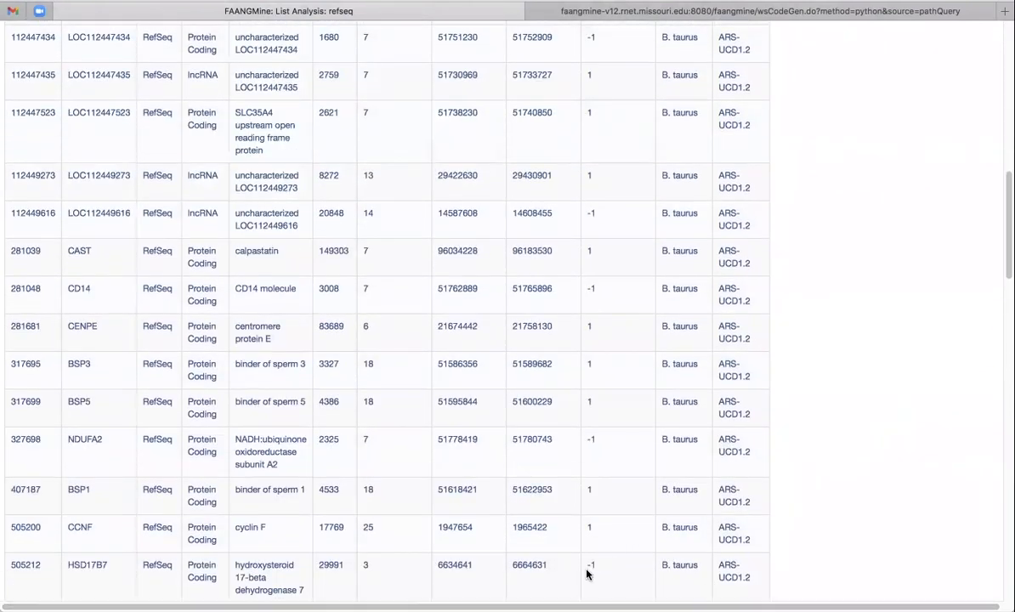
{"action": "scroll", "coordinate": [849, 410], "scroll_direction": "up", "scroll_amount": 20}
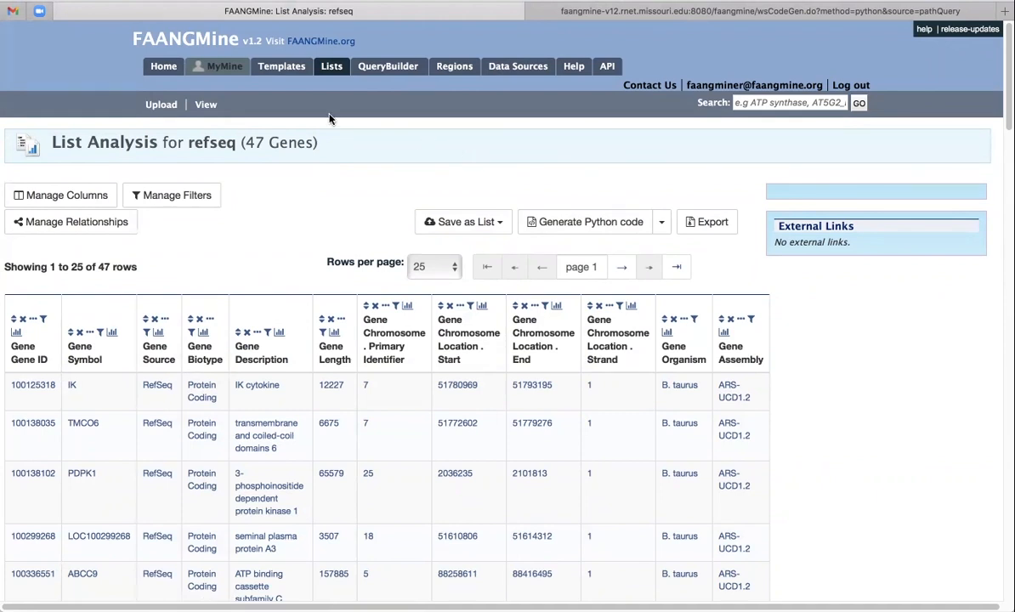
{"action": "left_click", "coordinate": [164, 68]}
{"action": "scroll", "coordinate": [707, 462], "scroll_direction": "down", "scroll_amount": 3}
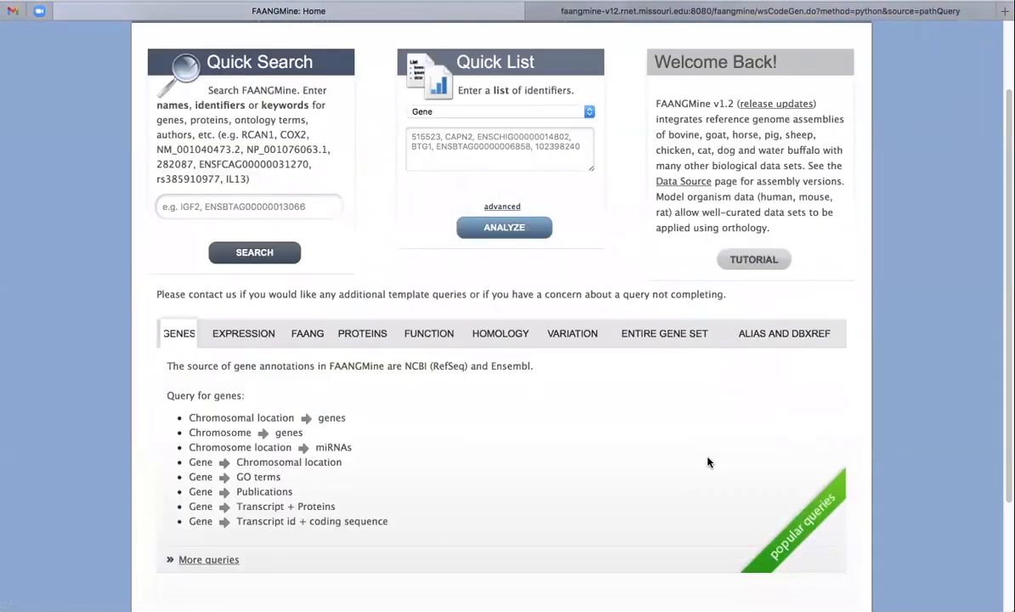
{"action": "left_click", "coordinate": [637, 333]}
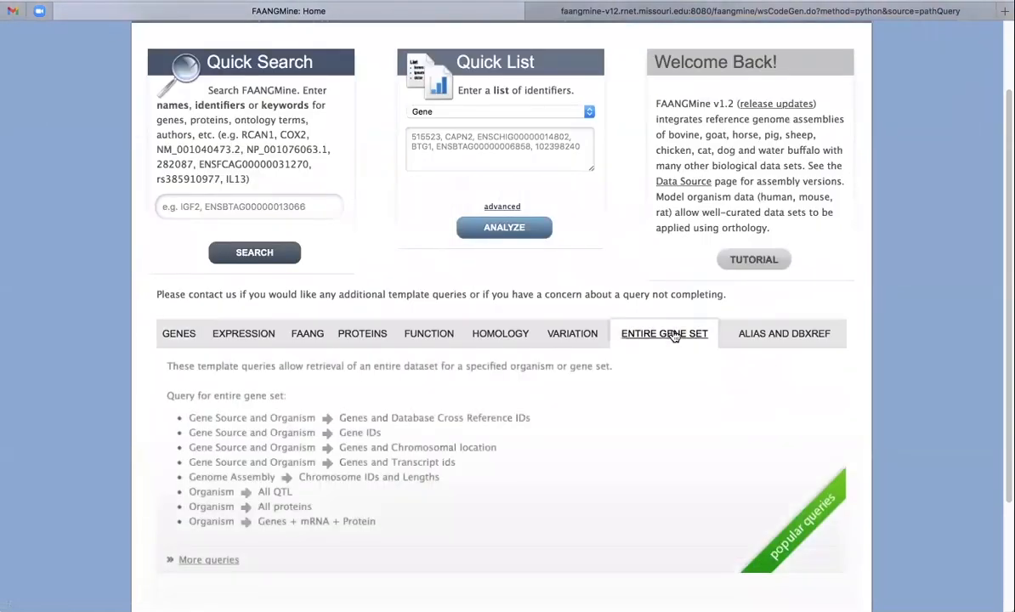
- Run the Genome Assembly to Chromosome IDs and Lengths template query for the ARS1 assembly
{"action": "scroll", "coordinate": [680, 401], "scroll_direction": "down", "scroll_amount": 2}
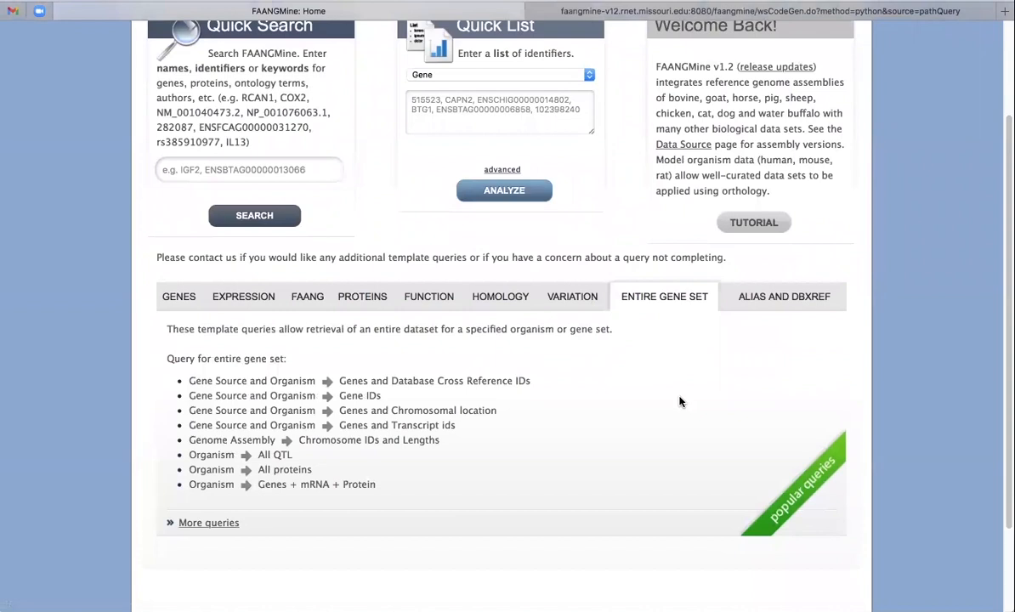
{"action": "scroll", "coordinate": [590, 415], "scroll_direction": "down", "scroll_amount": 1}
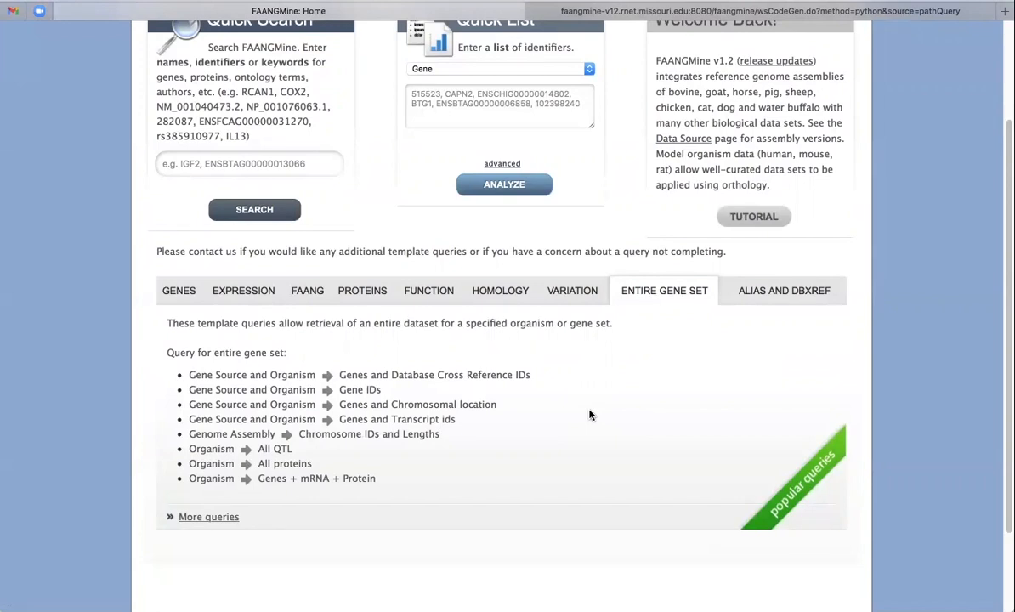
{"action": "left_click", "coordinate": [326, 439]}
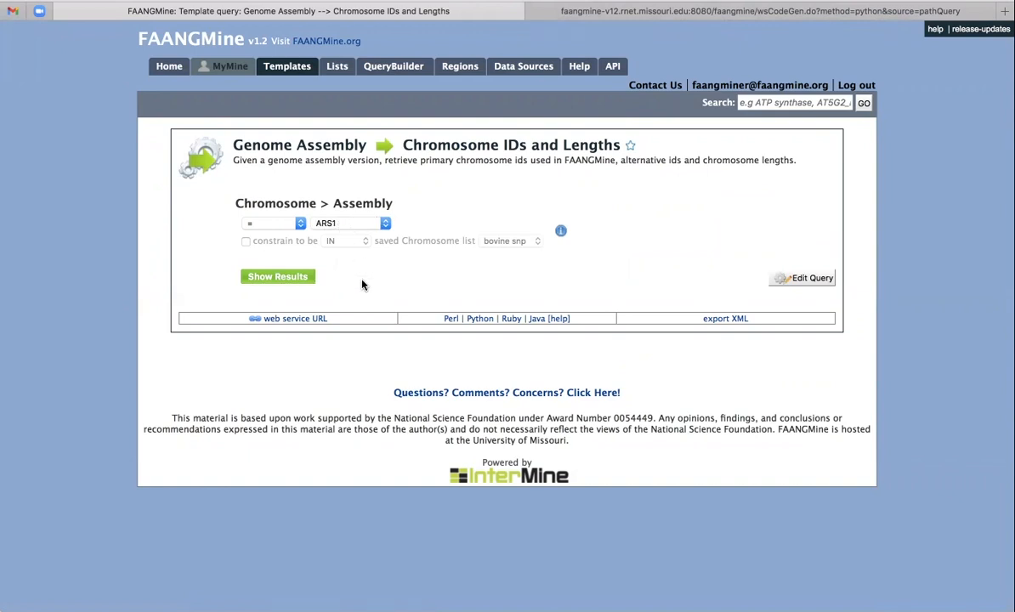
{"action": "left_click", "coordinate": [276, 278]}
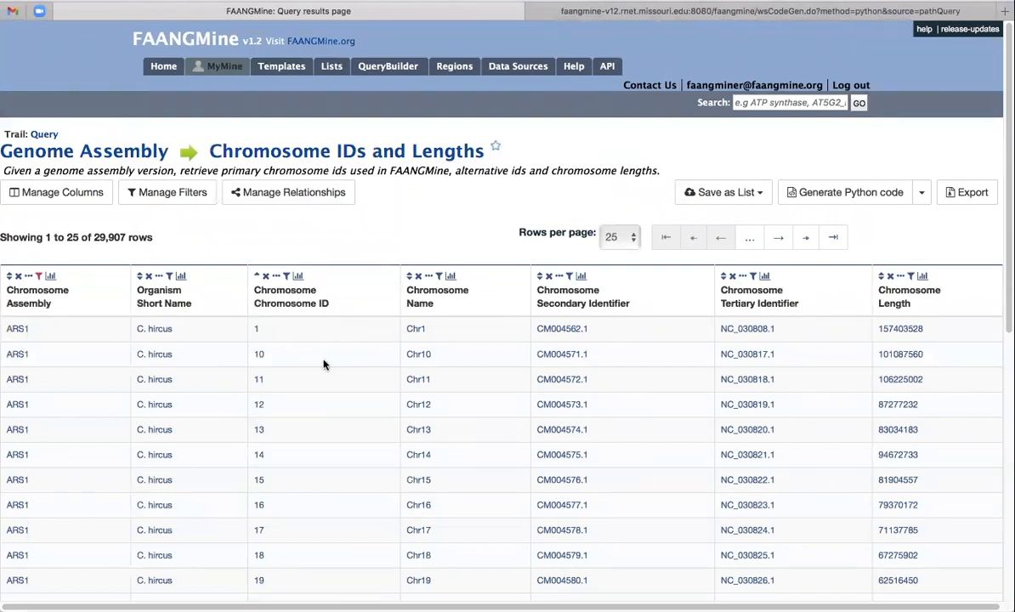
- Examine the chromosome IDs, names, secondary and tertiary identifiers, and lengths in the ARS1 results table
{"action": "scroll", "coordinate": [323, 364], "scroll_direction": "down", "scroll_amount": 1}
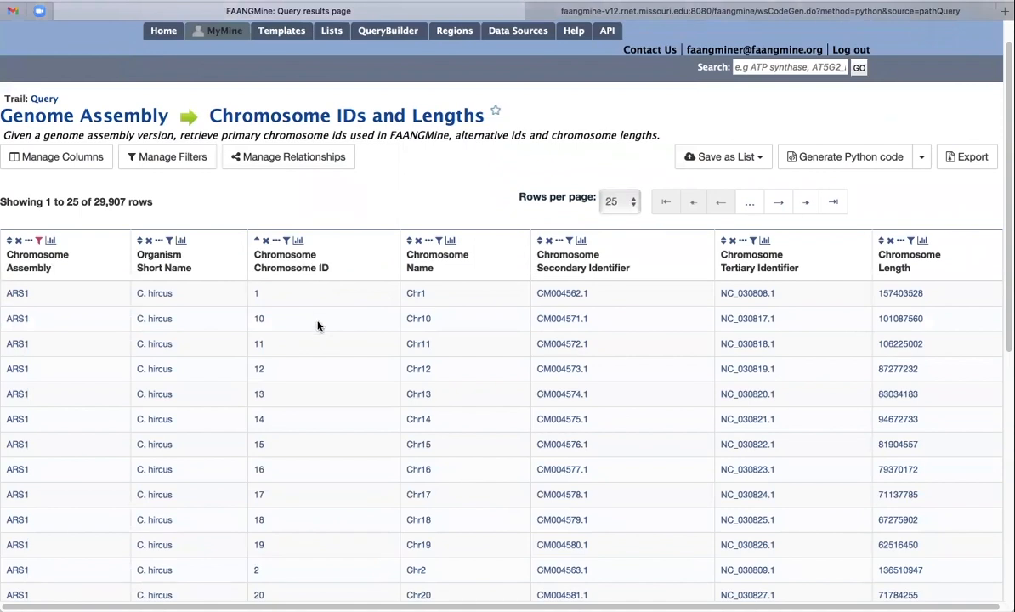
{"action": "scroll", "coordinate": [318, 327], "scroll_direction": "down", "scroll_amount": 3}
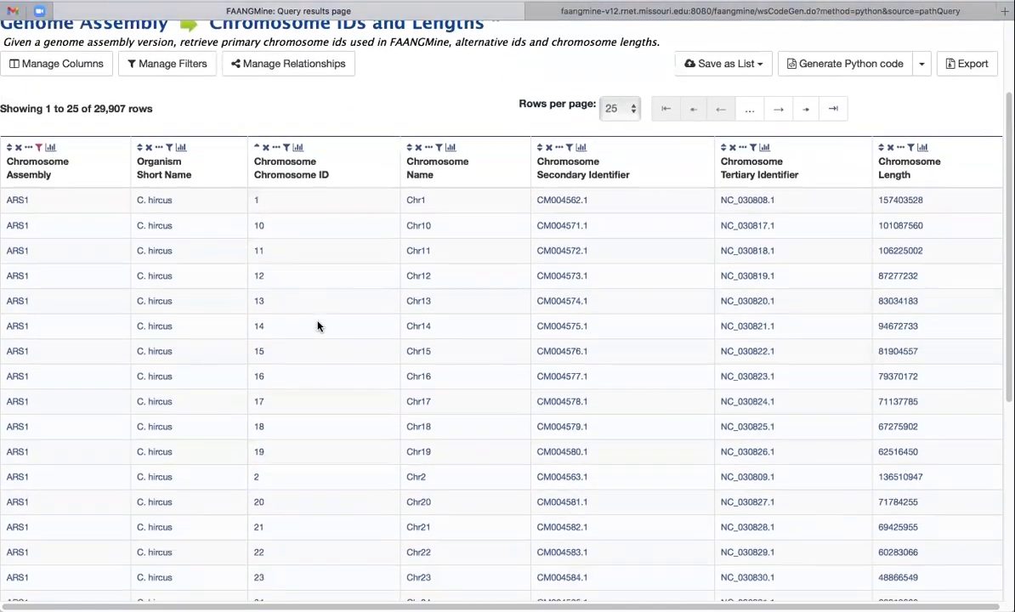
{"action": "scroll", "coordinate": [318, 327], "scroll_direction": "up", "scroll_amount": 2}
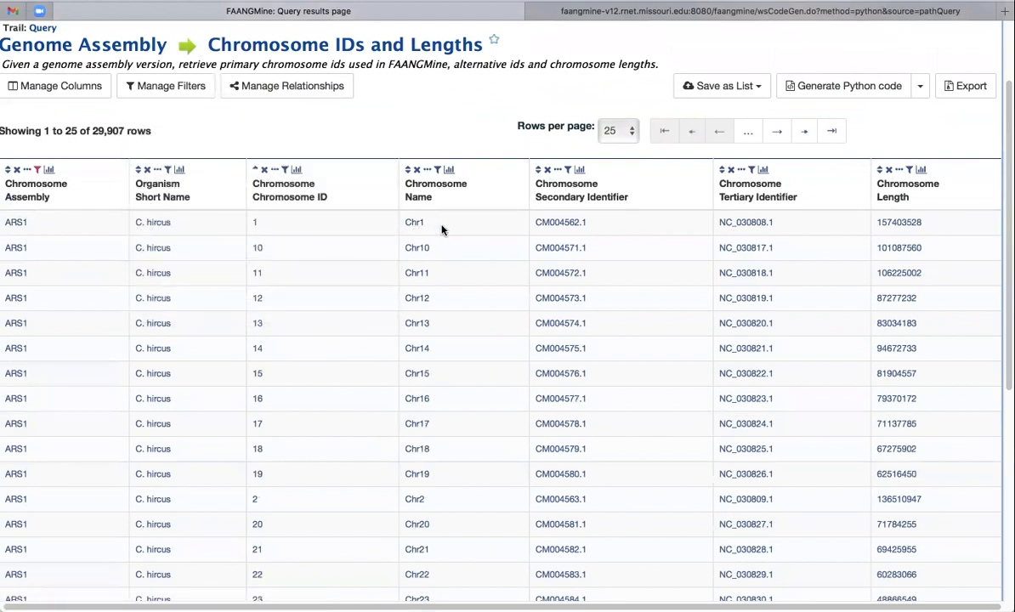
{"action": "scroll", "coordinate": [451, 268], "scroll_direction": "down", "scroll_amount": 1}
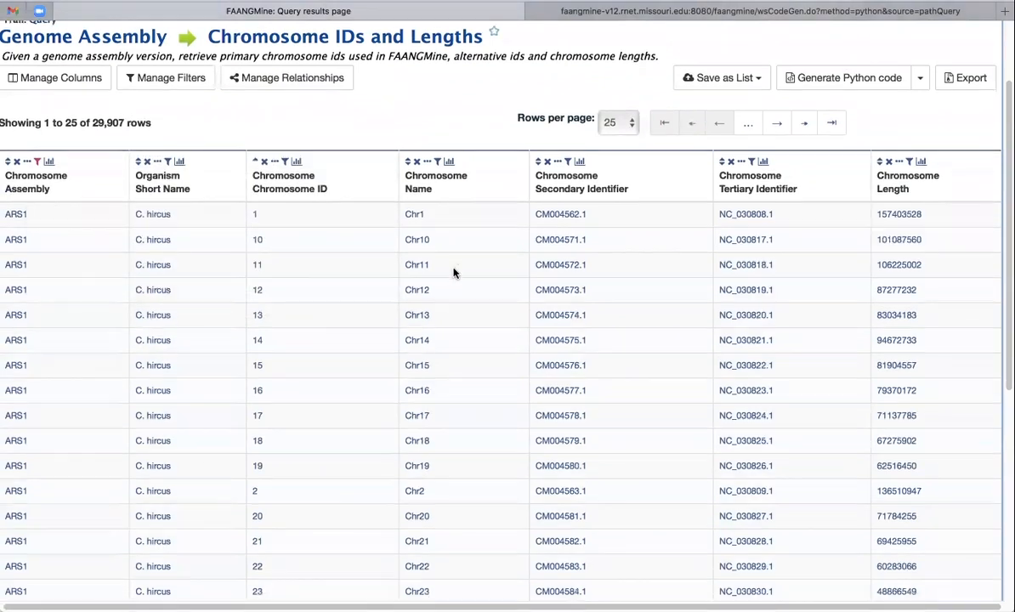
{"action": "scroll", "coordinate": [454, 273], "scroll_direction": "up", "scroll_amount": 1}
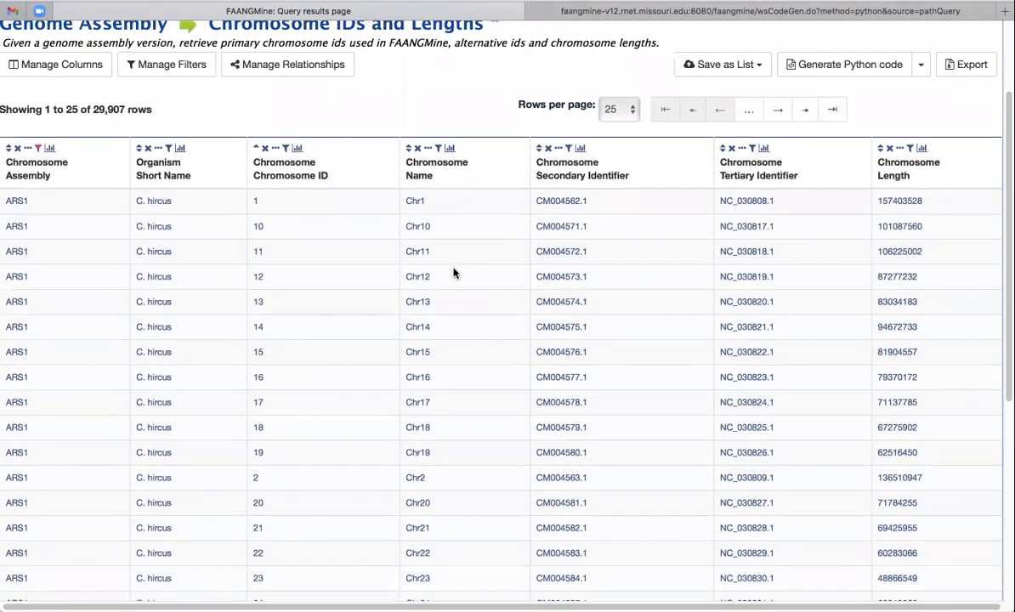
{"action": "scroll", "coordinate": [458, 298], "scroll_direction": "down", "scroll_amount": 1}
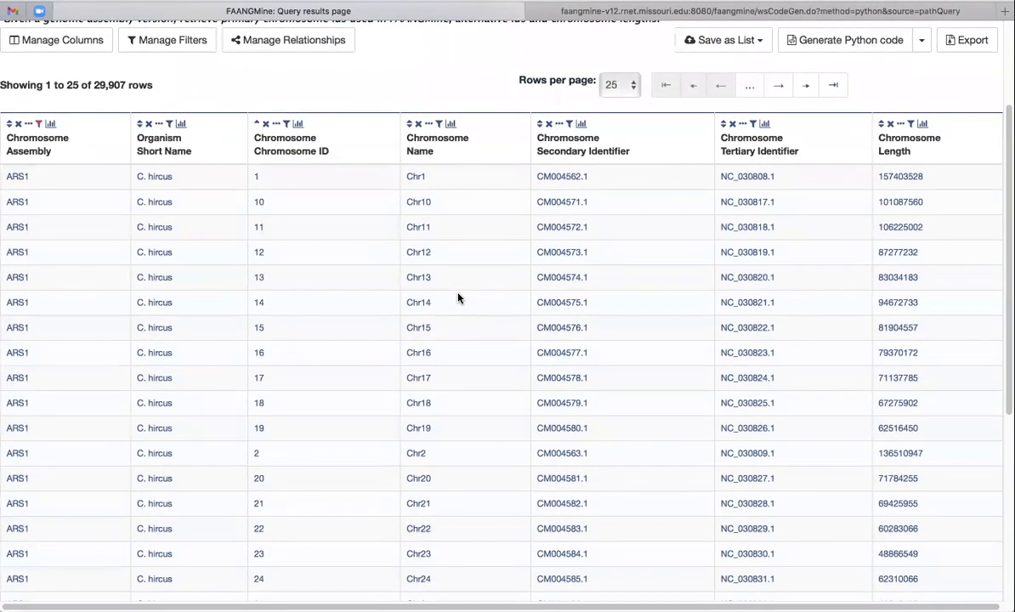
{"action": "scroll", "coordinate": [455, 277], "scroll_direction": "down", "scroll_amount": 3}
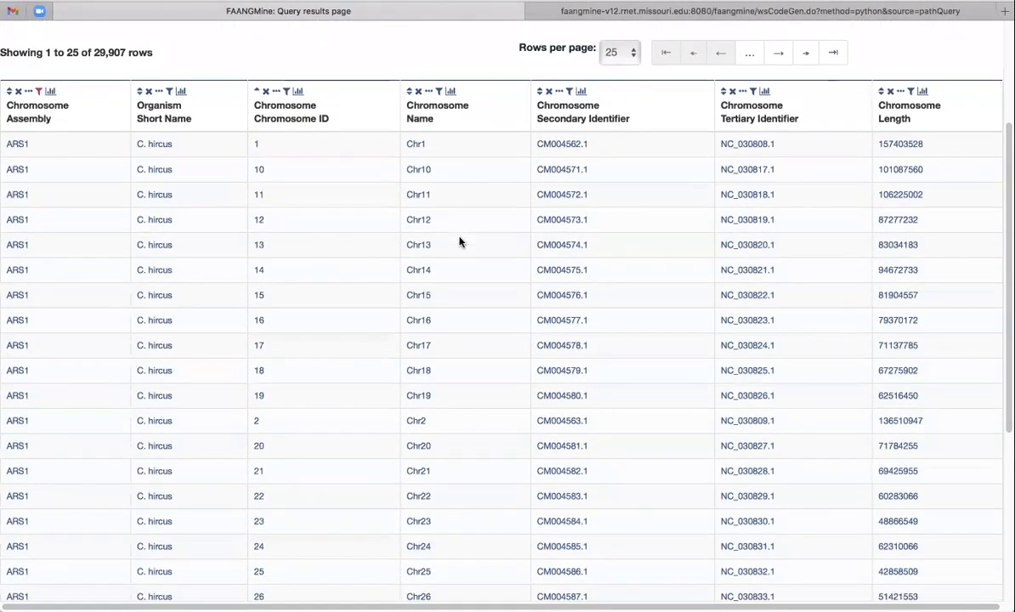
{"action": "scroll", "coordinate": [355, 292], "scroll_direction": "down", "scroll_amount": 3}
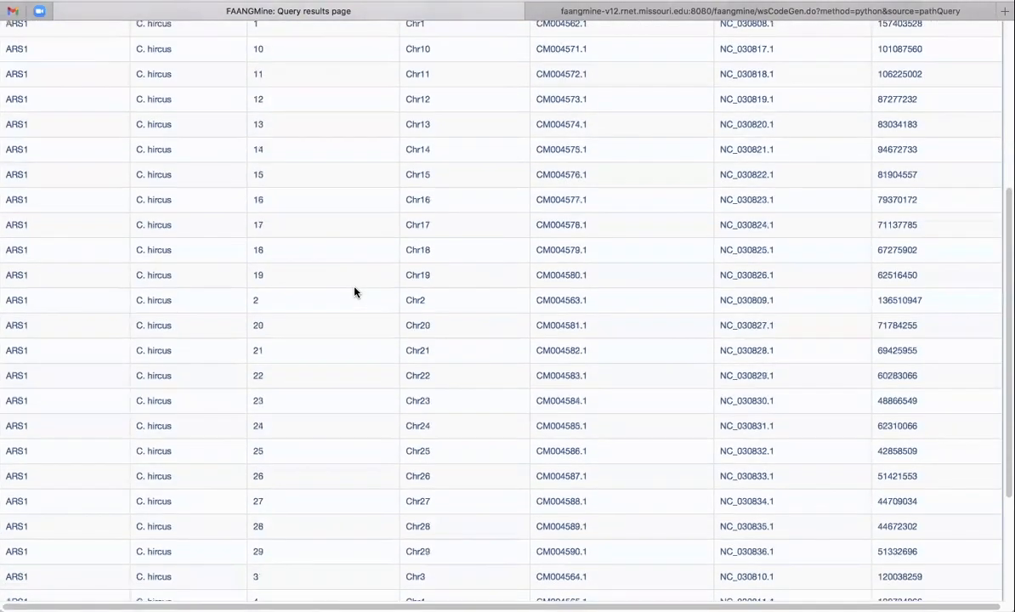
{"action": "scroll", "coordinate": [355, 292], "scroll_direction": "up", "scroll_amount": 4}
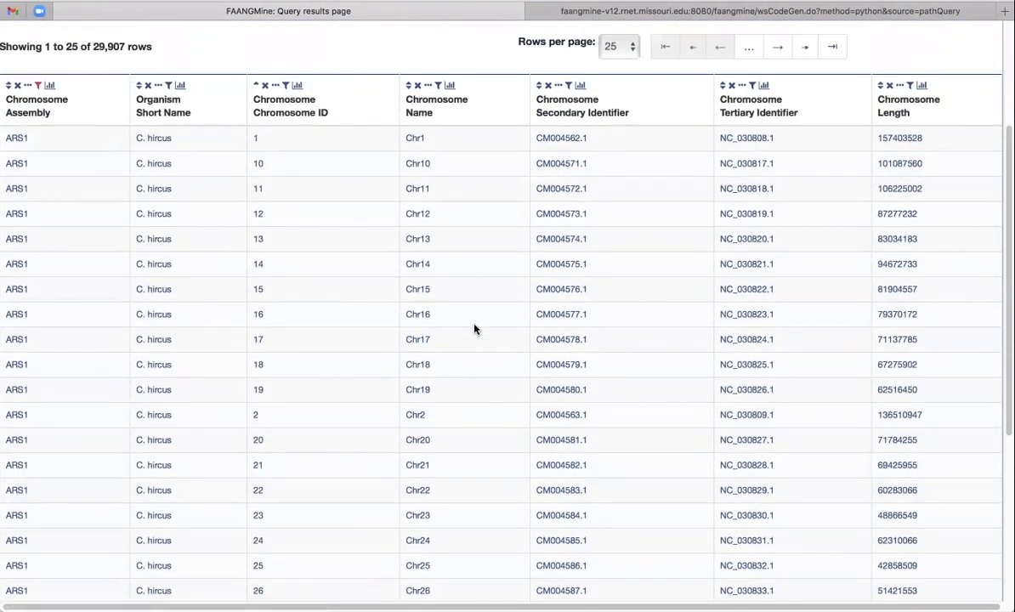
{"action": "scroll", "coordinate": [473, 329], "scroll_direction": "up", "scroll_amount": 1}
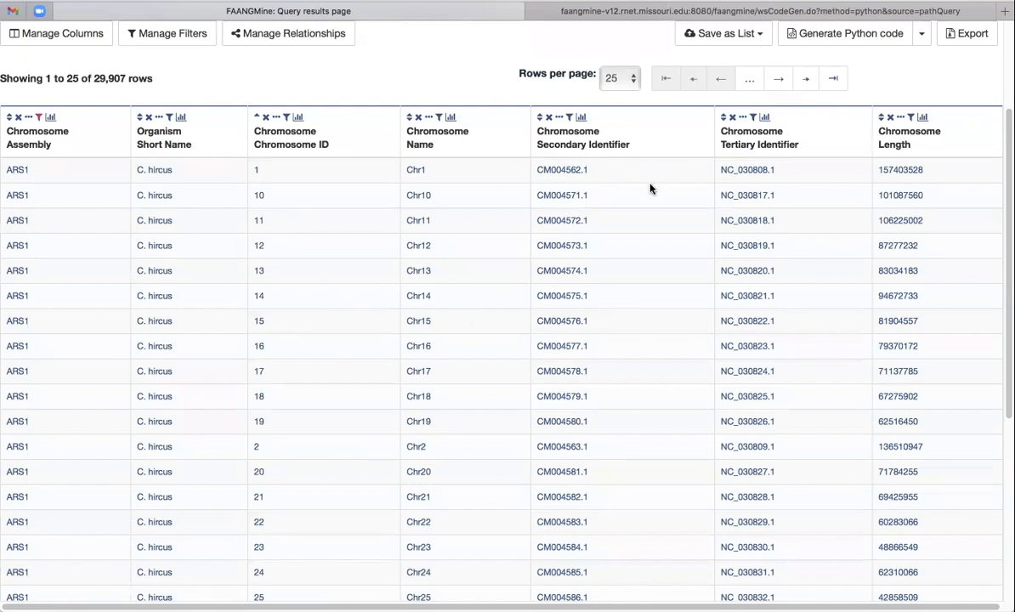
{"action": "scroll", "coordinate": [636, 210], "scroll_direction": "up", "scroll_amount": 2}
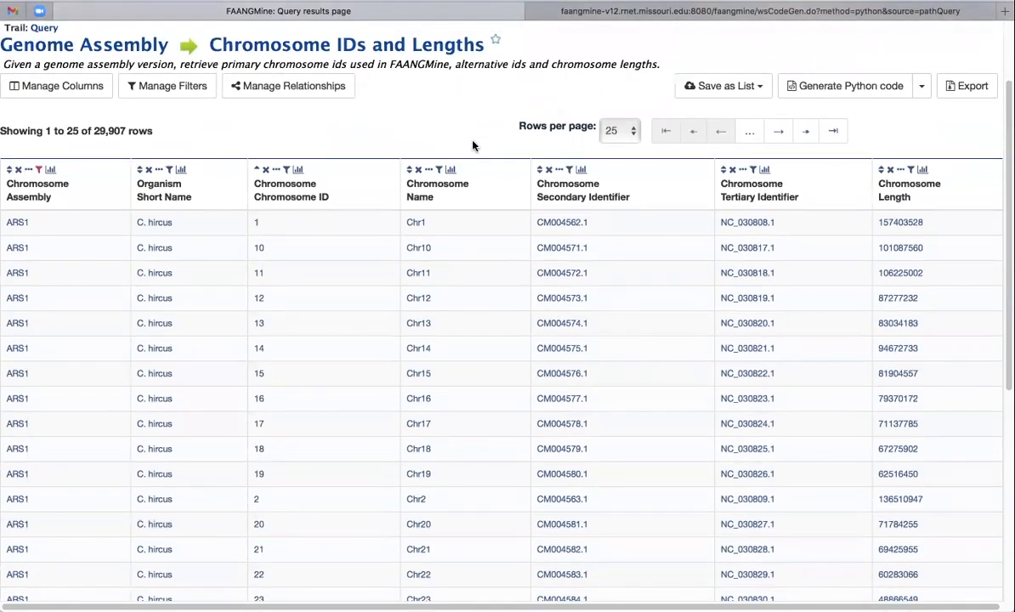
- Open the genomic regions overlap search and set its organism to E. caballus
{"action": "scroll", "coordinate": [471, 141], "scroll_direction": "up", "scroll_amount": 3}
{"action": "scroll", "coordinate": [471, 142], "scroll_direction": "up", "scroll_amount": 2}
{"action": "left_click", "coordinate": [457, 67]}
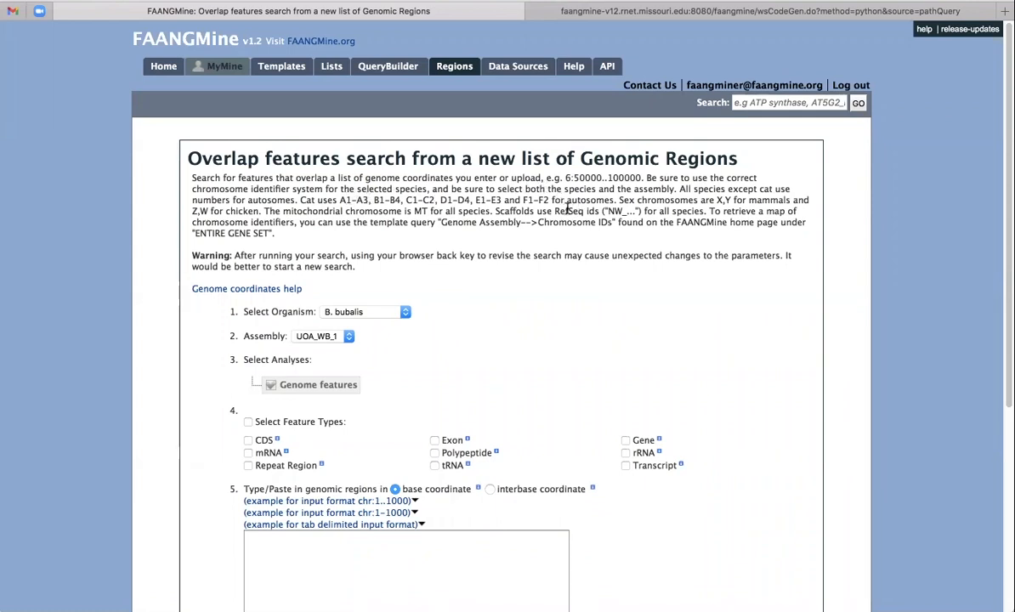
{"action": "scroll", "coordinate": [672, 319], "scroll_direction": "down", "scroll_amount": 1}
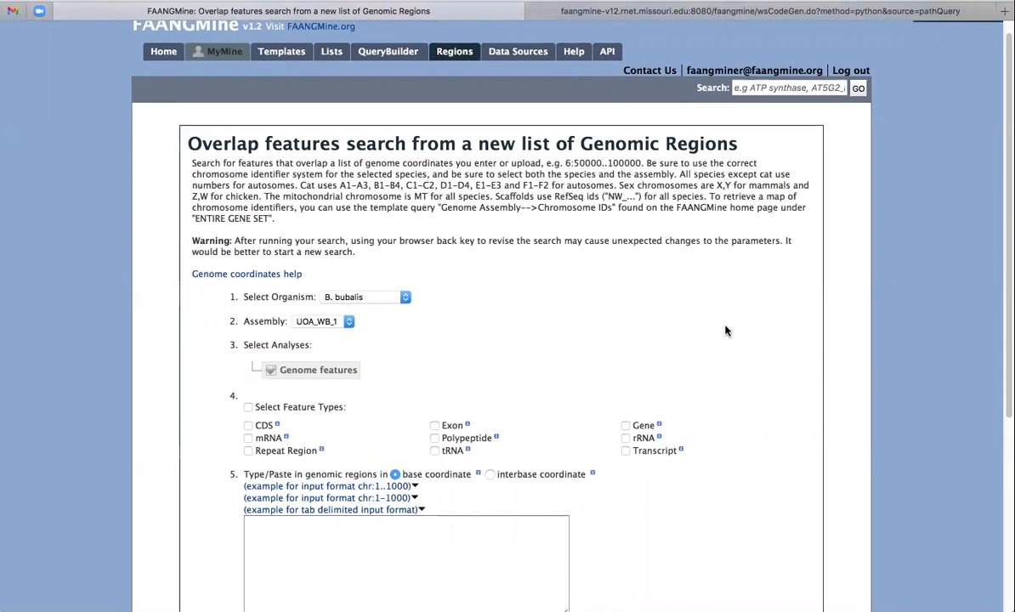
{"action": "scroll", "coordinate": [734, 332], "scroll_direction": "down", "scroll_amount": 4}
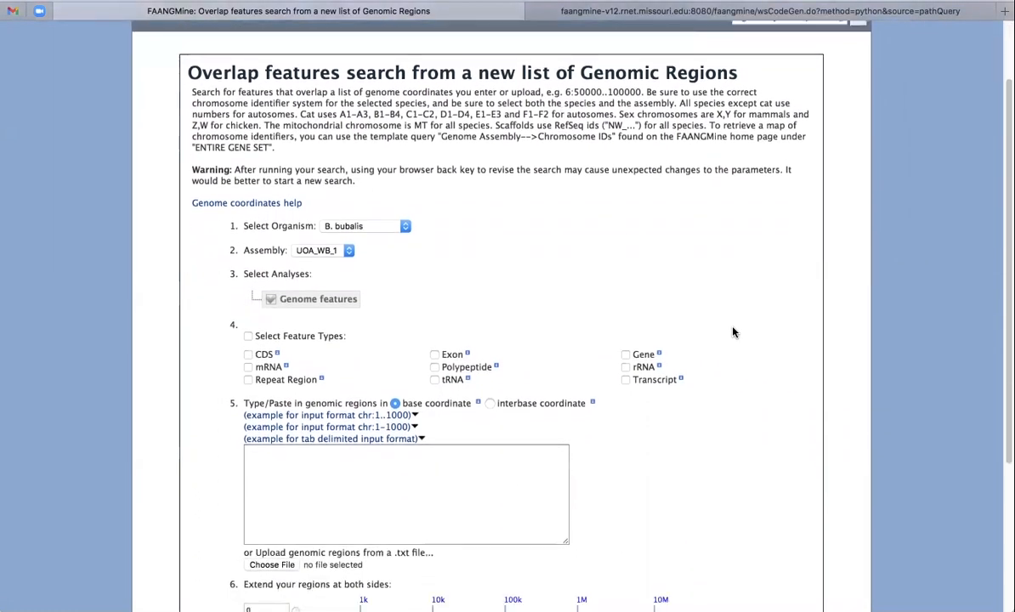
{"action": "left_click", "coordinate": [405, 151]}
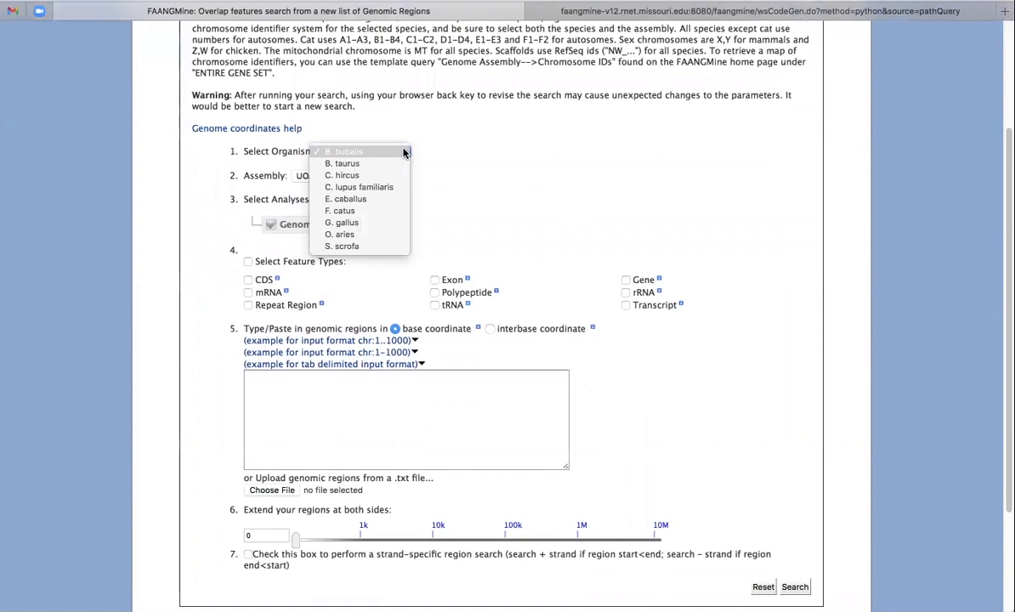
{"action": "left_click", "coordinate": [387, 199]}
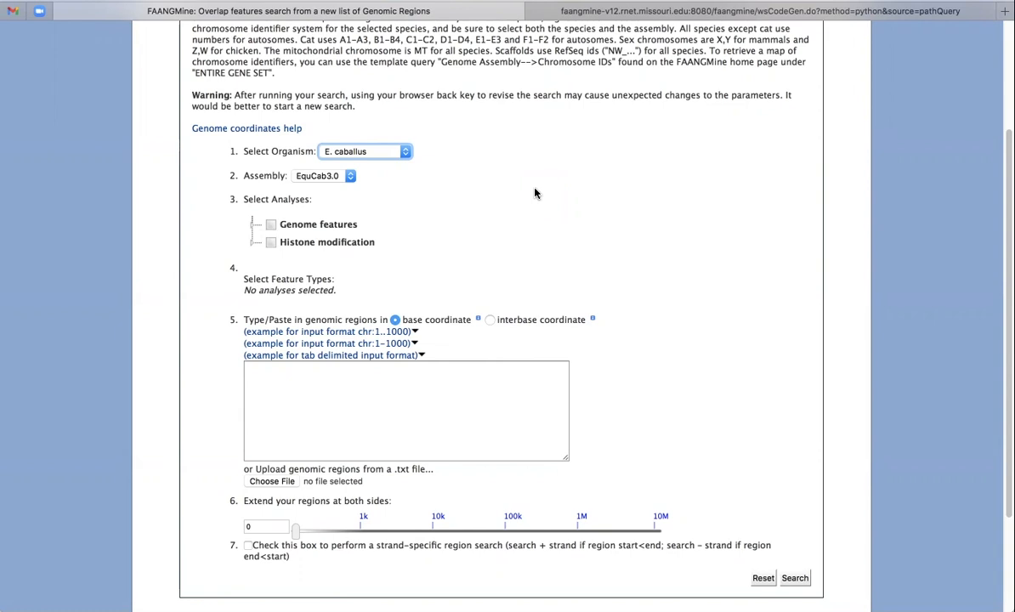
- Expand the Histone modification analyses for E. caballus, review the available tissue datasets, and collapse them again
{"action": "scroll", "coordinate": [535, 193], "scroll_direction": "up", "scroll_amount": 2}
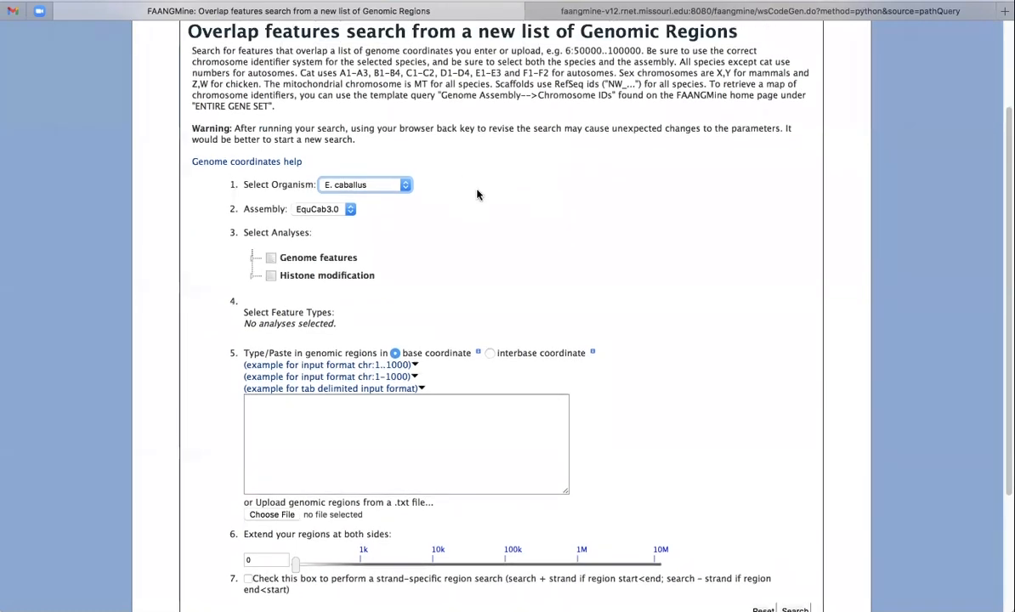
{"action": "left_click", "coordinate": [252, 276]}
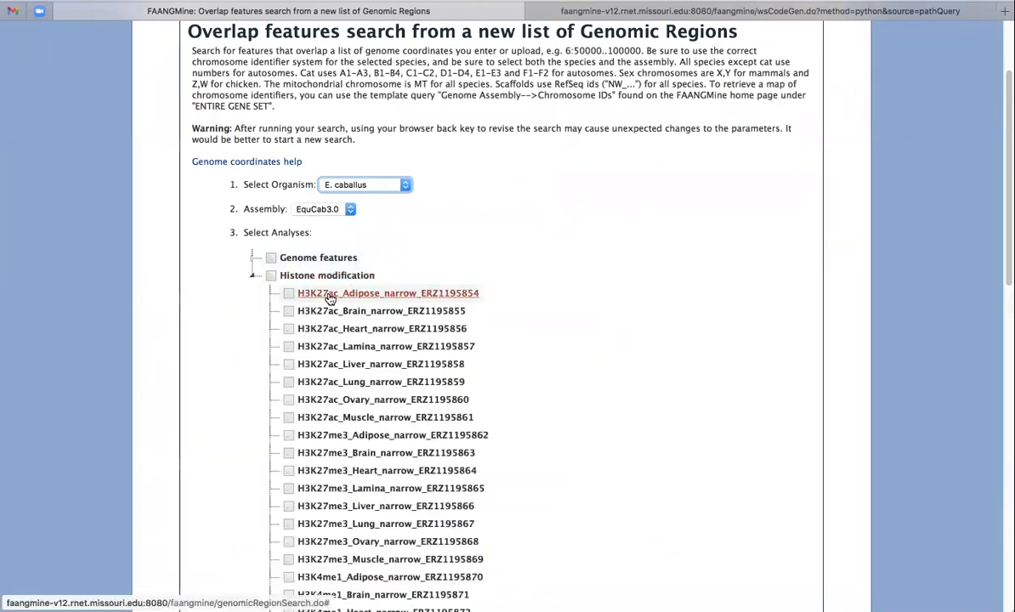
{"action": "scroll", "coordinate": [542, 355], "scroll_direction": "down", "scroll_amount": 5}
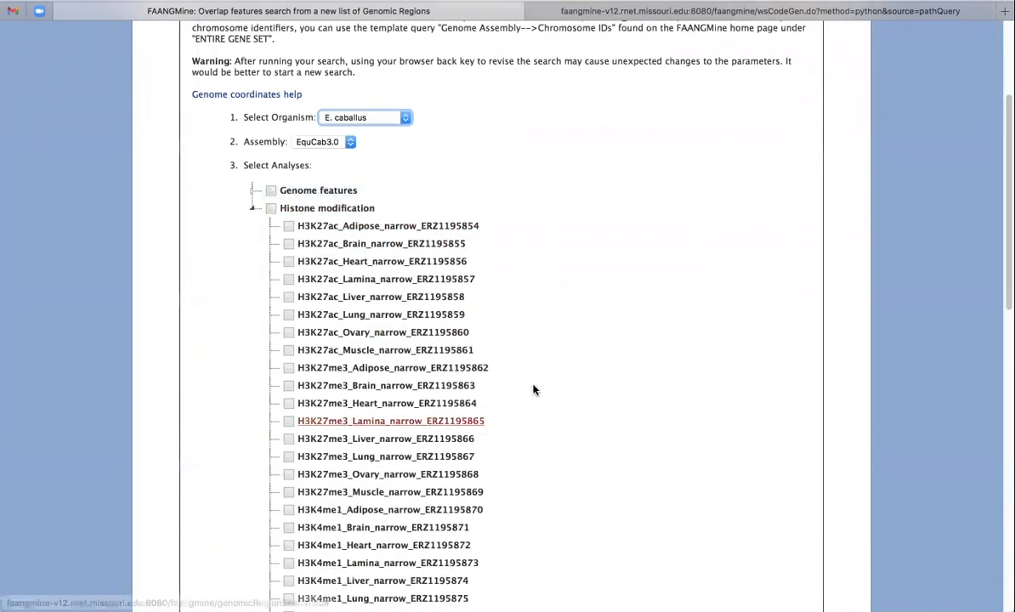
{"action": "scroll", "coordinate": [564, 337], "scroll_direction": "up", "scroll_amount": 2}
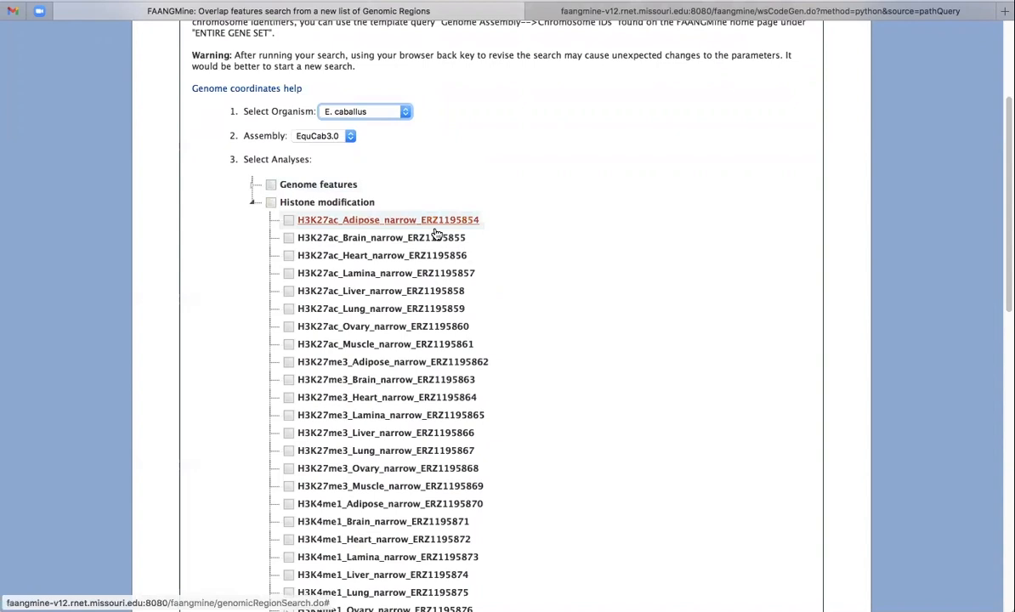
{"action": "scroll", "coordinate": [549, 230], "scroll_direction": "up", "scroll_amount": 4}
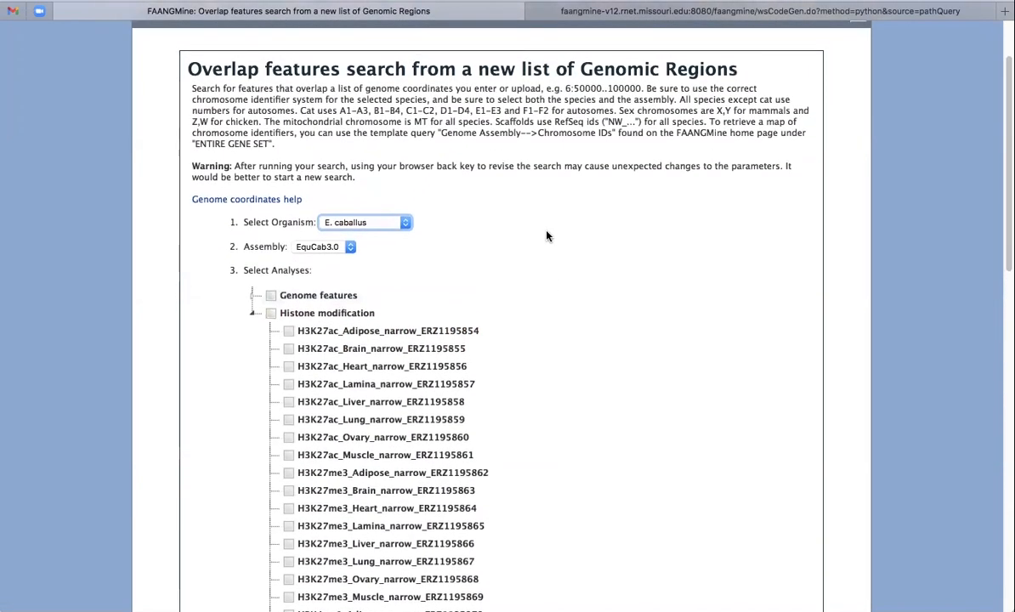
{"action": "left_click", "coordinate": [254, 314]}
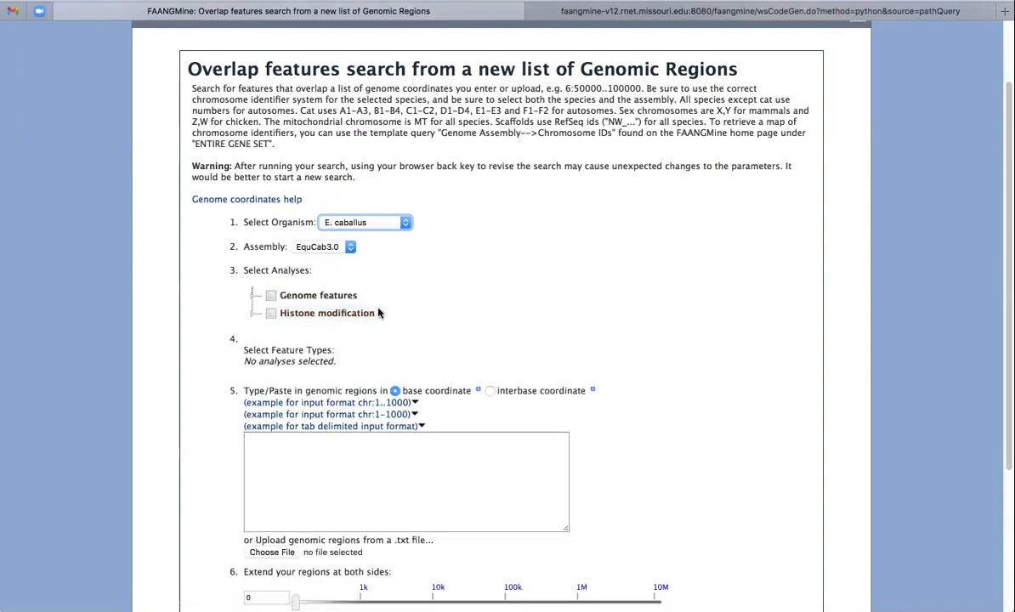
- Select the Horse Genome Assembly EquCab3.0 analysis under Genome features and expand the Histone modification datasets
{"action": "left_click", "coordinate": [253, 295]}
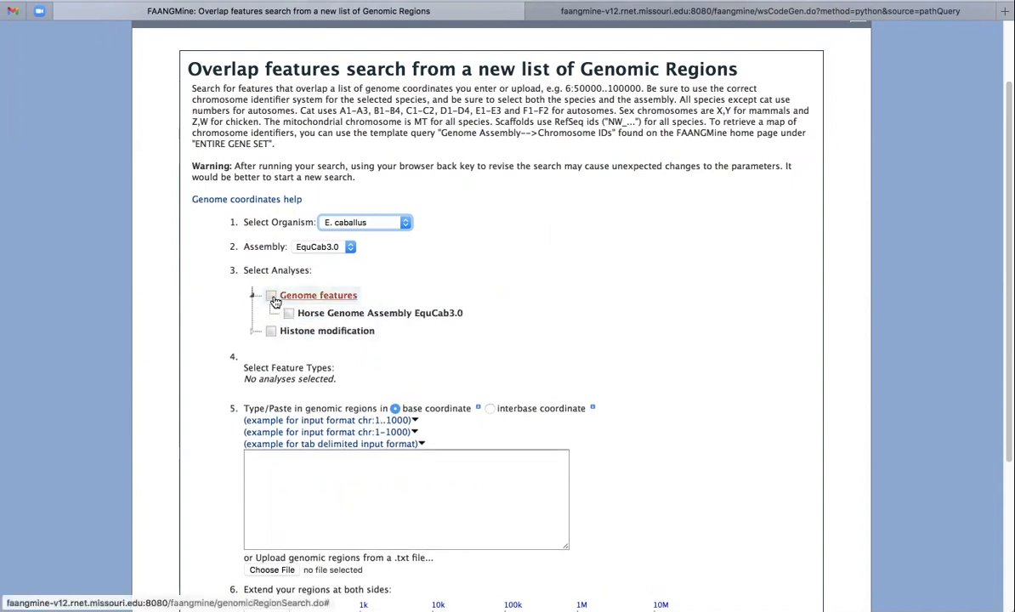
{"action": "left_click", "coordinate": [290, 313]}
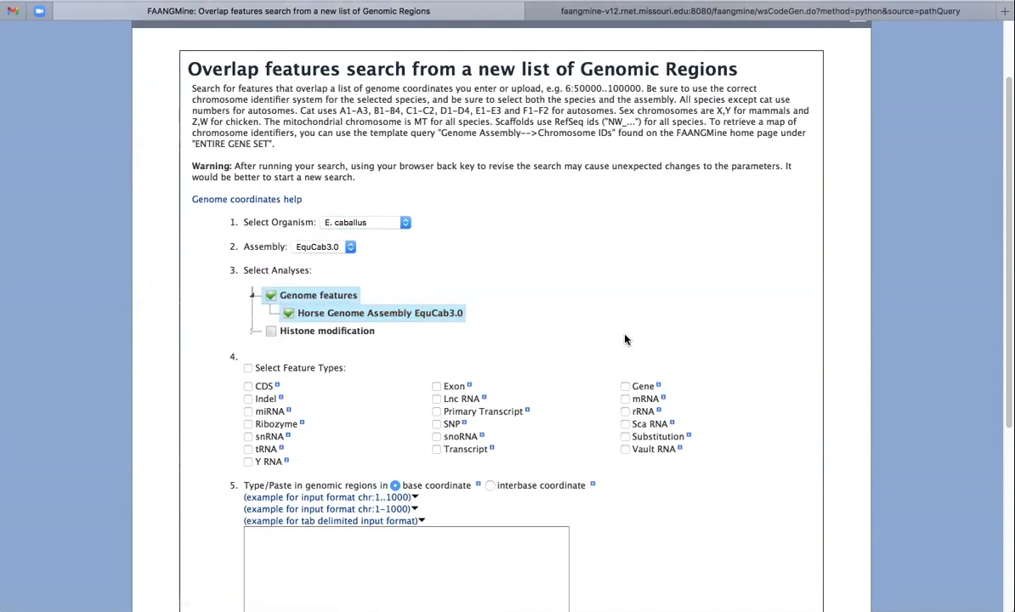
{"action": "left_click", "coordinate": [253, 331]}
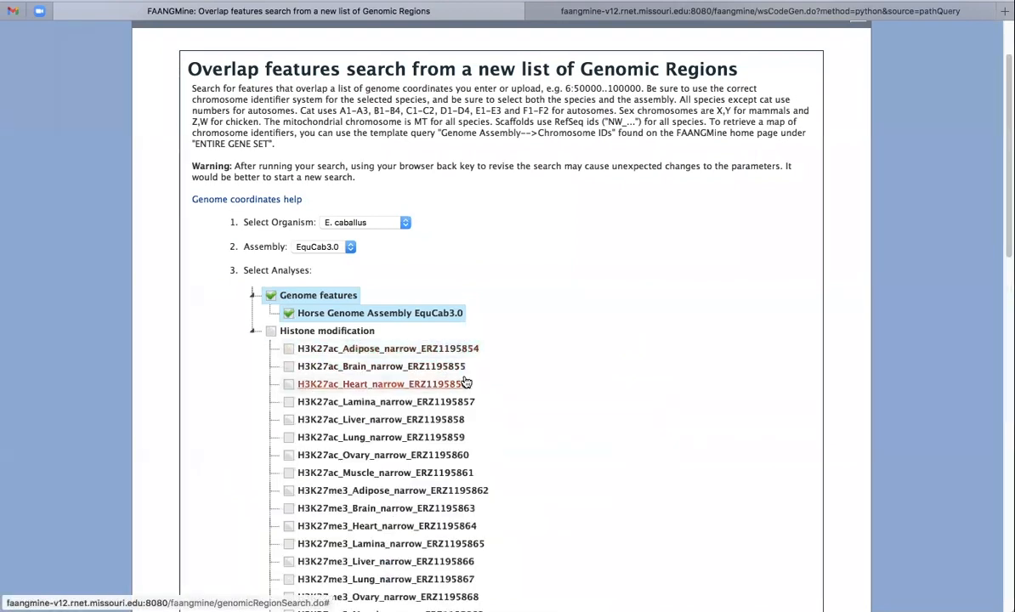
- Include all of the Histone modification datasets for EquCab3.0 in the selected analyses
{"action": "scroll", "coordinate": [474, 443], "scroll_direction": "down", "scroll_amount": 1}
{"action": "scroll", "coordinate": [528, 352], "scroll_direction": "up", "scroll_amount": 1}
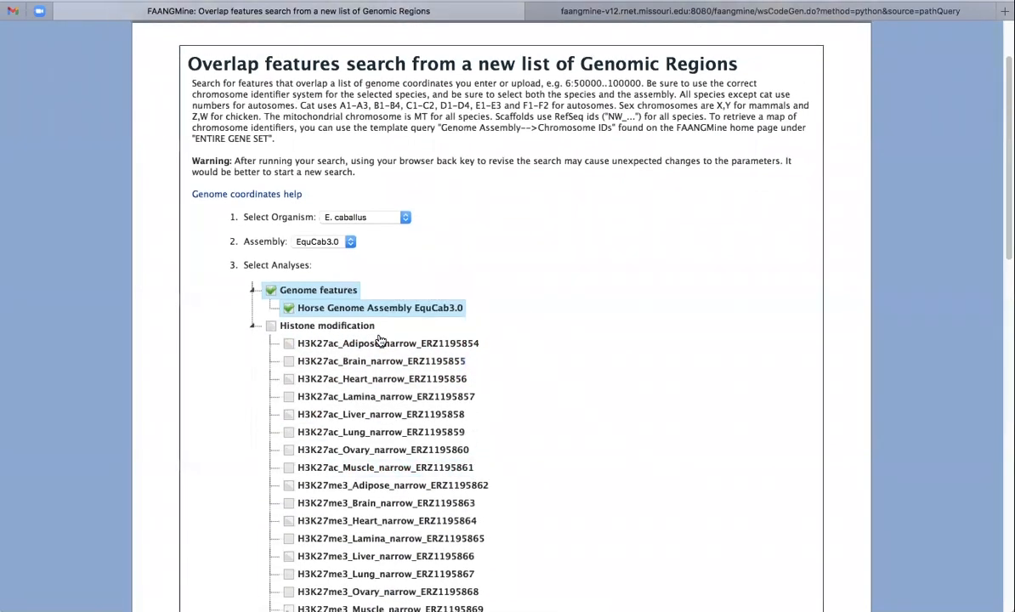
{"action": "left_click", "coordinate": [271, 328]}
{"action": "scroll", "coordinate": [585, 403], "scroll_direction": "down", "scroll_amount": 5}
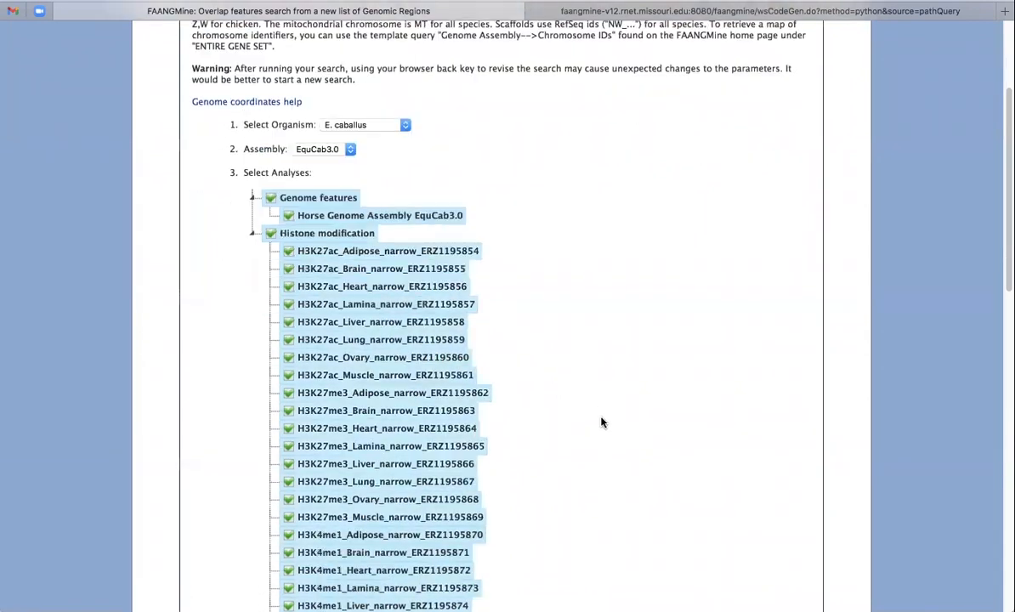
- Choose Histone Binding Site as the only feature type for the overlap search
{"action": "scroll", "coordinate": [601, 423], "scroll_direction": "down", "scroll_amount": 14}
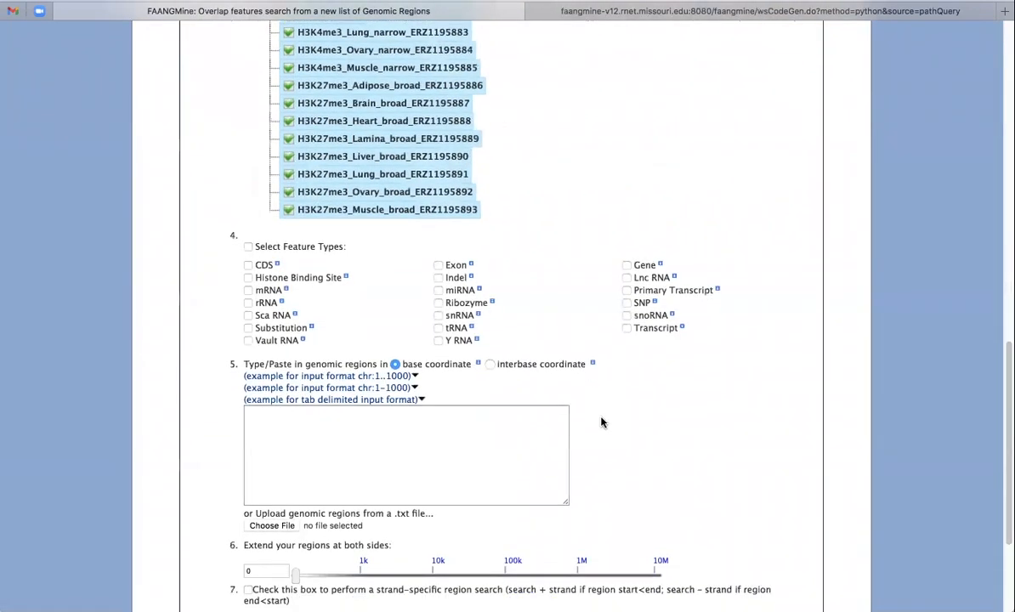
{"action": "scroll", "coordinate": [583, 300], "scroll_direction": "up", "scroll_amount": 4}
{"action": "scroll", "coordinate": [584, 299], "scroll_direction": "down", "scroll_amount": 1}
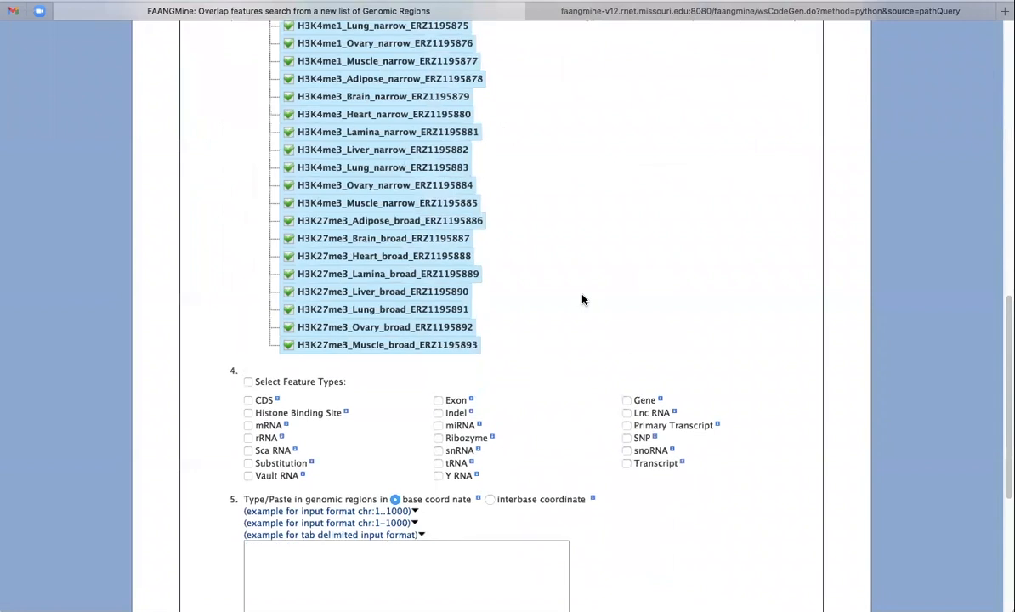
{"action": "scroll", "coordinate": [583, 299], "scroll_direction": "down", "scroll_amount": 2}
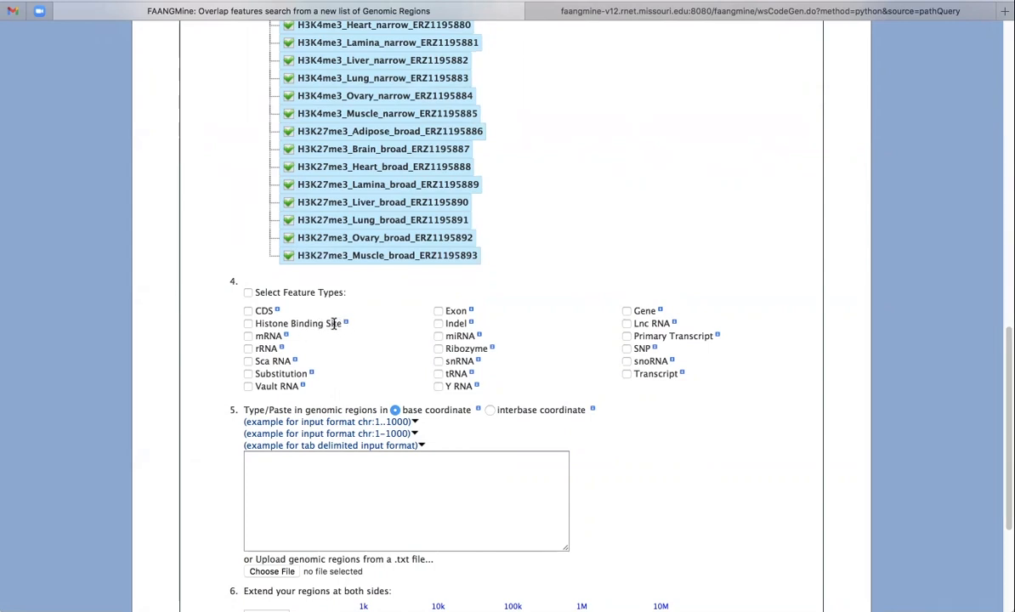
{"action": "left_click", "coordinate": [248, 324]}
{"action": "scroll", "coordinate": [579, 302], "scroll_direction": "down", "scroll_amount": 1}
{"action": "scroll", "coordinate": [402, 314], "scroll_direction": "up", "scroll_amount": 1}
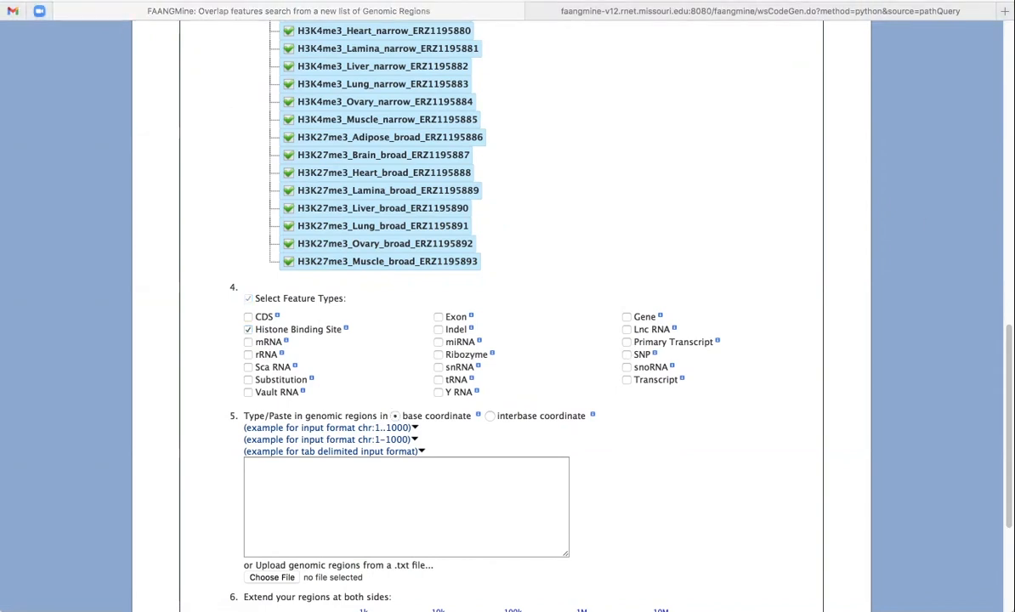
- Paste the copied tab-delimited list of horse genomic coordinates as base-coordinate regions and run the overlap search
{"action": "left_click", "coordinate": [401, 480]}
{"action": "key", "text": "super+v"}
{"action": "scroll", "coordinate": [631, 467], "scroll_direction": "down", "scroll_amount": 3}
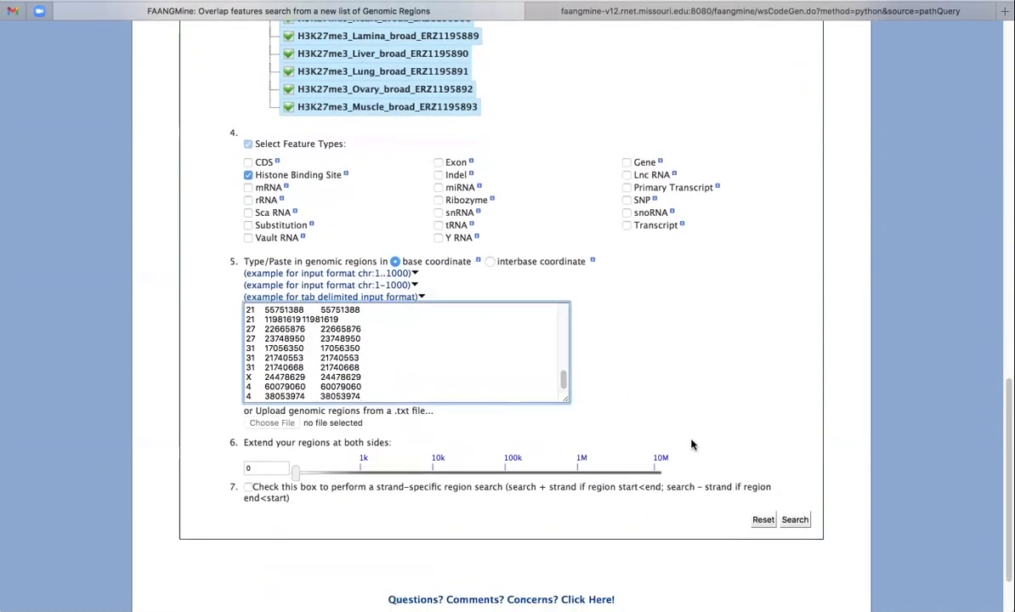
{"action": "scroll", "coordinate": [390, 311], "scroll_direction": "up", "scroll_amount": 1}
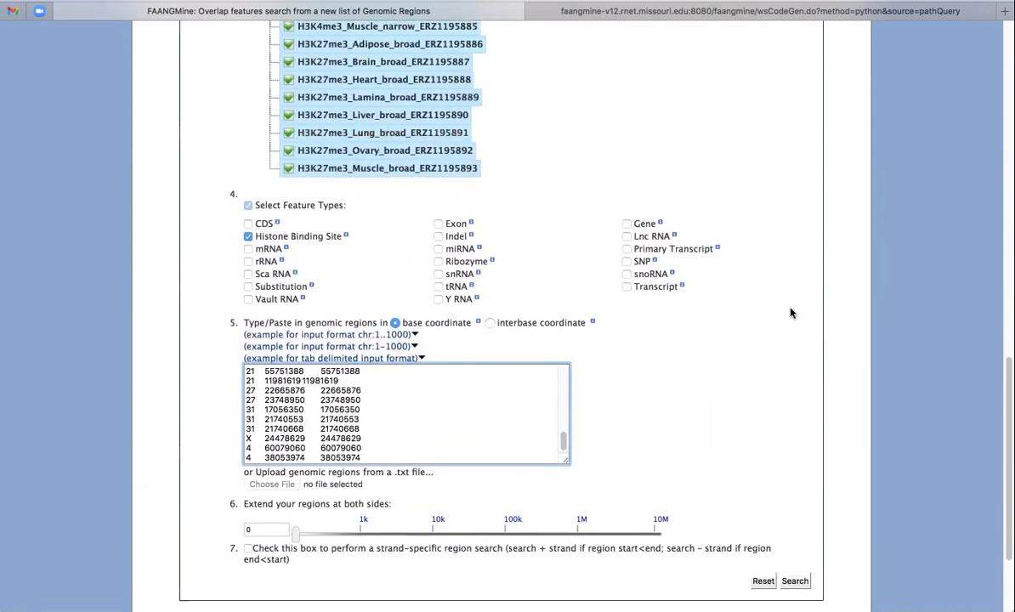
{"action": "scroll", "coordinate": [791, 314], "scroll_direction": "down", "scroll_amount": 2}
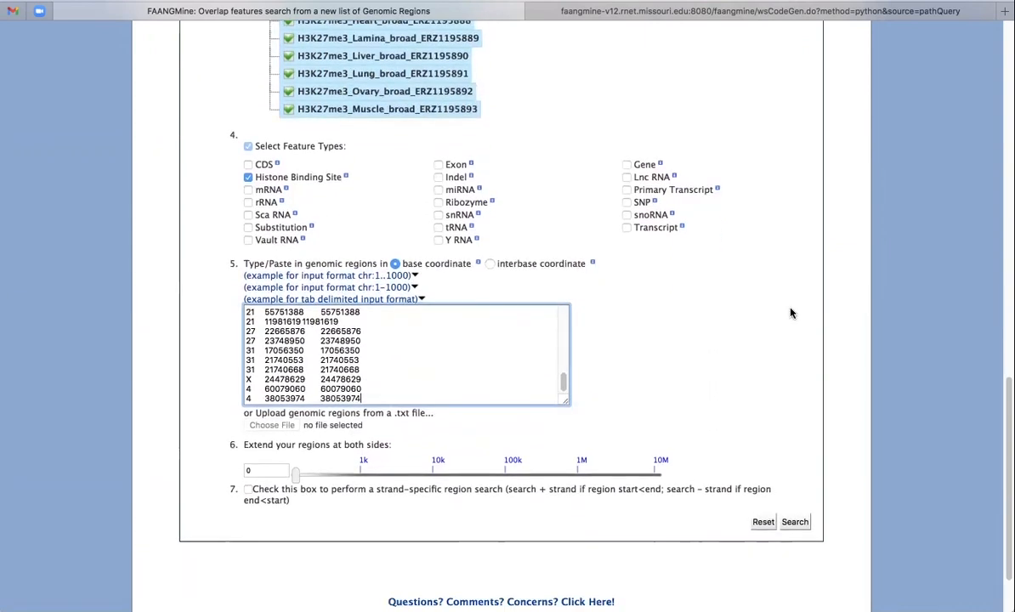
{"action": "left_click", "coordinate": [793, 523]}
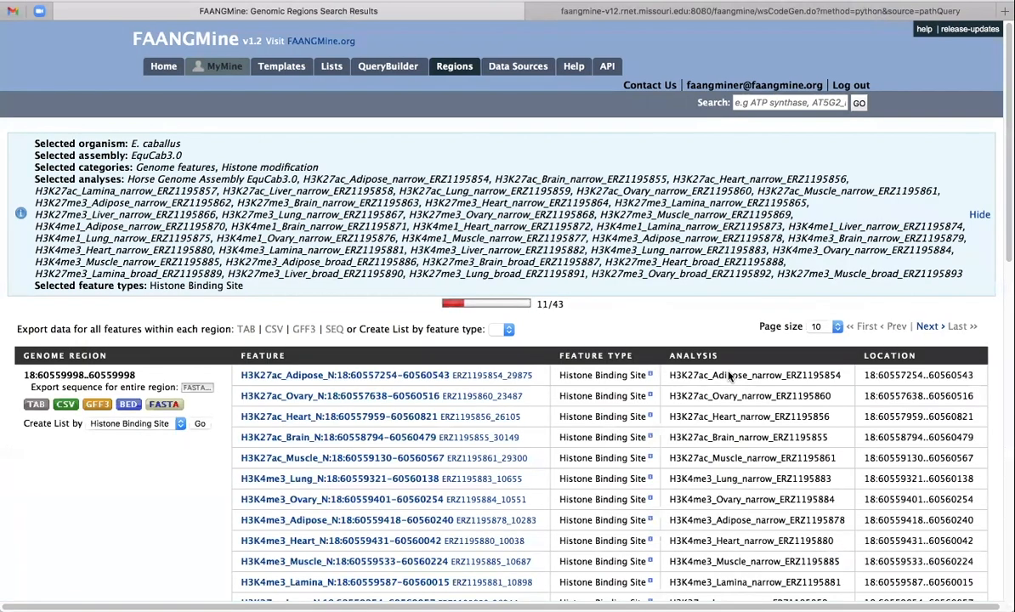
- Examine the overlap search results by genome region, including each histone binding site's analysis and location, and the export and list creation options
{"action": "scroll", "coordinate": [673, 335], "scroll_direction": "down", "scroll_amount": 1}
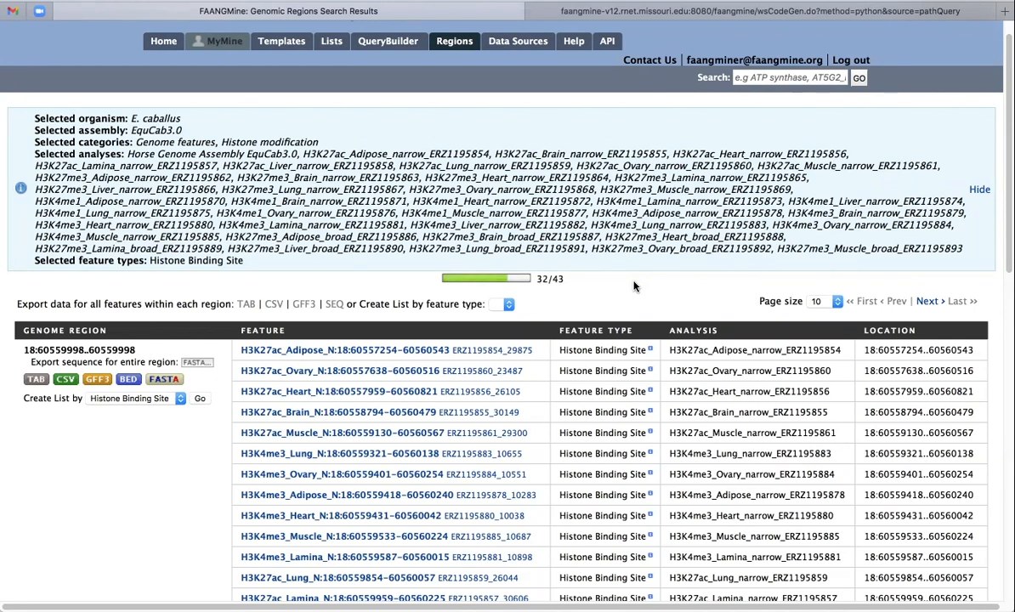
{"action": "scroll", "coordinate": [633, 287], "scroll_direction": "down", "scroll_amount": 2}
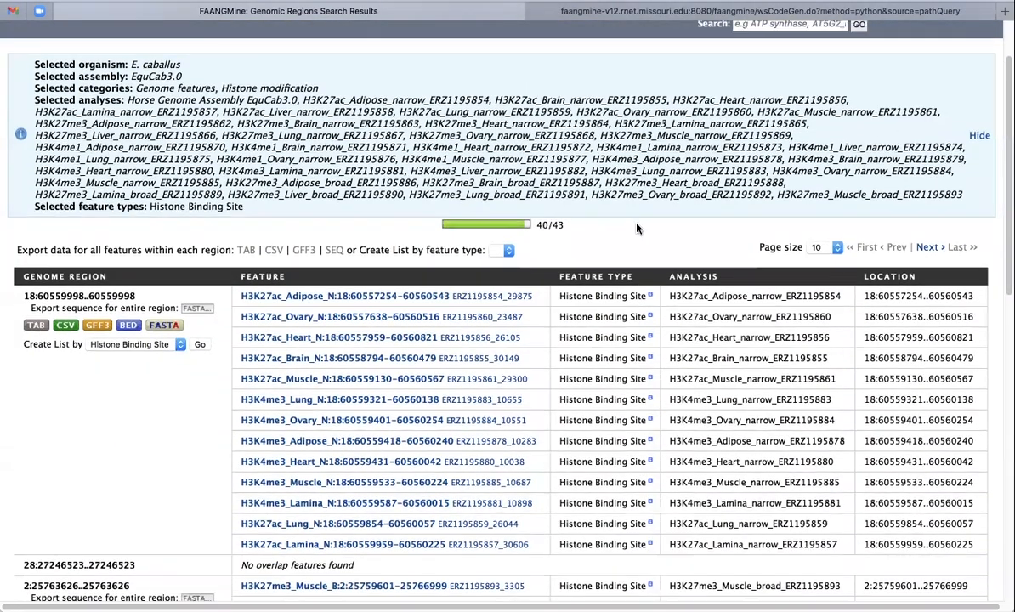
{"action": "scroll", "coordinate": [640, 242], "scroll_direction": "down", "scroll_amount": 1}
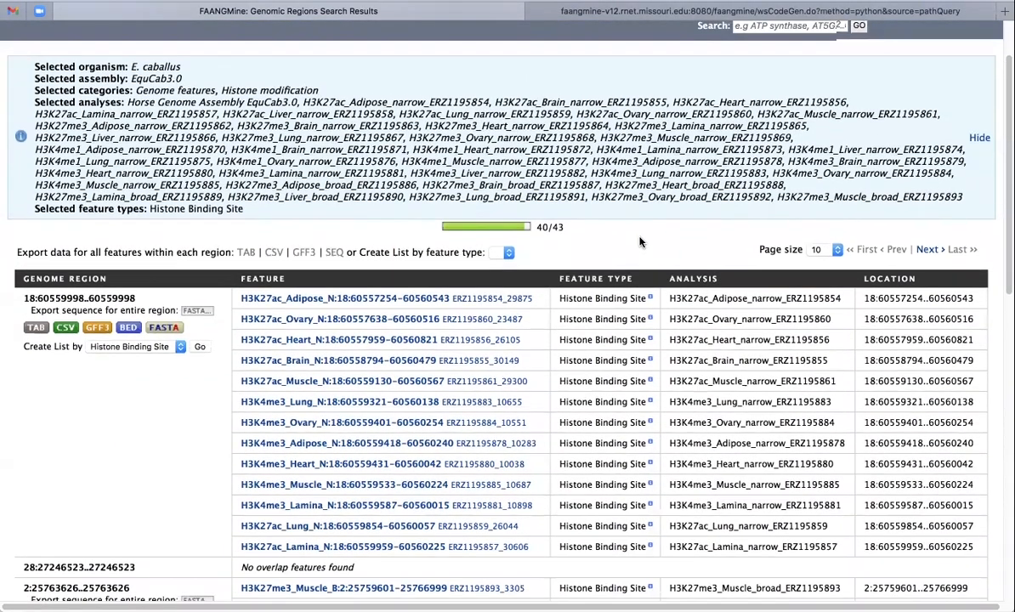
{"action": "scroll", "coordinate": [547, 417], "scroll_direction": "down", "scroll_amount": 2}
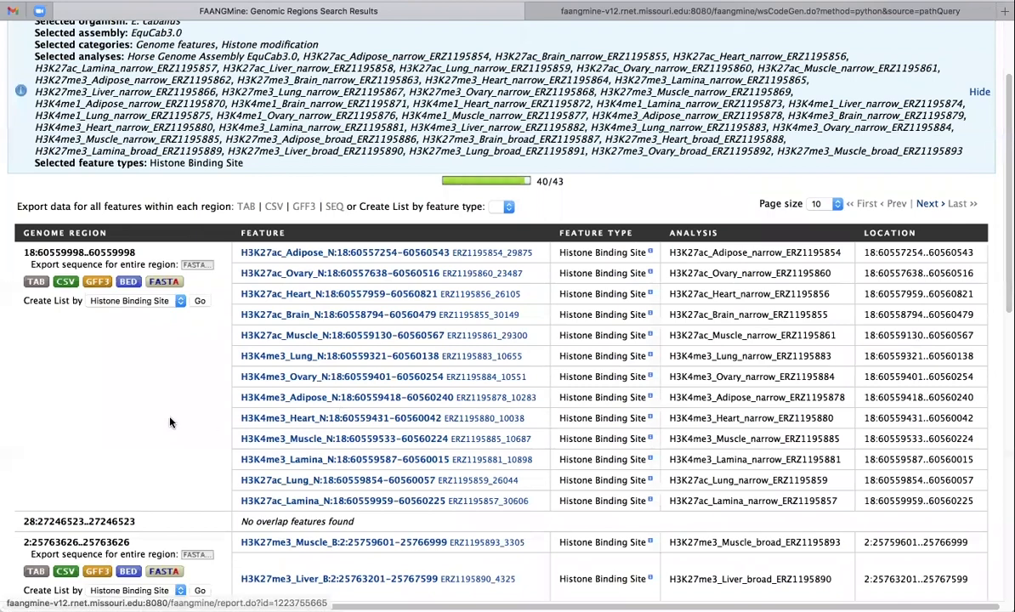
{"action": "scroll", "coordinate": [170, 415], "scroll_direction": "down", "scroll_amount": 2}
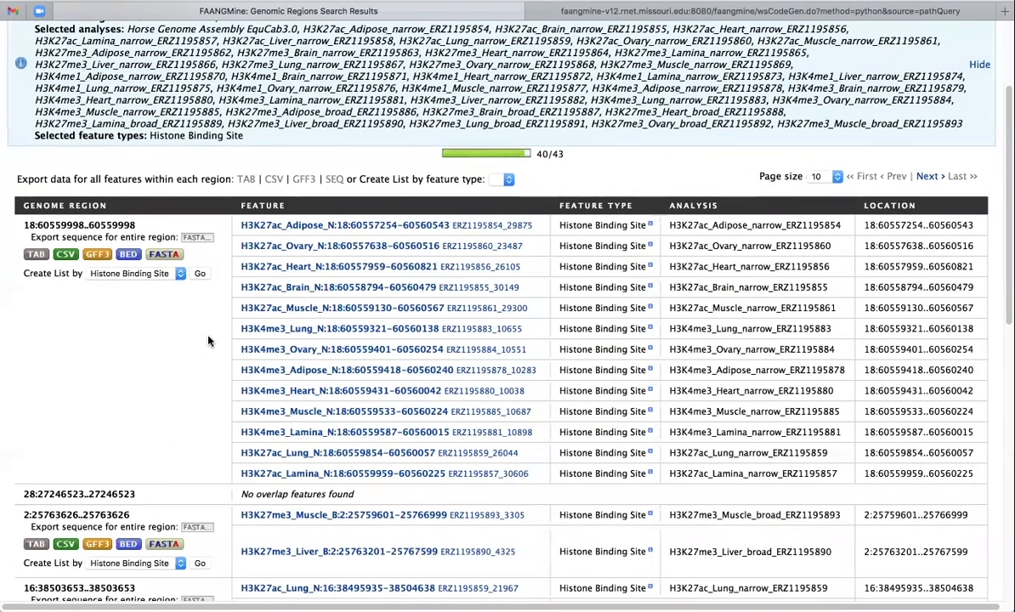
{"action": "scroll", "coordinate": [199, 381], "scroll_direction": "down", "scroll_amount": 4}
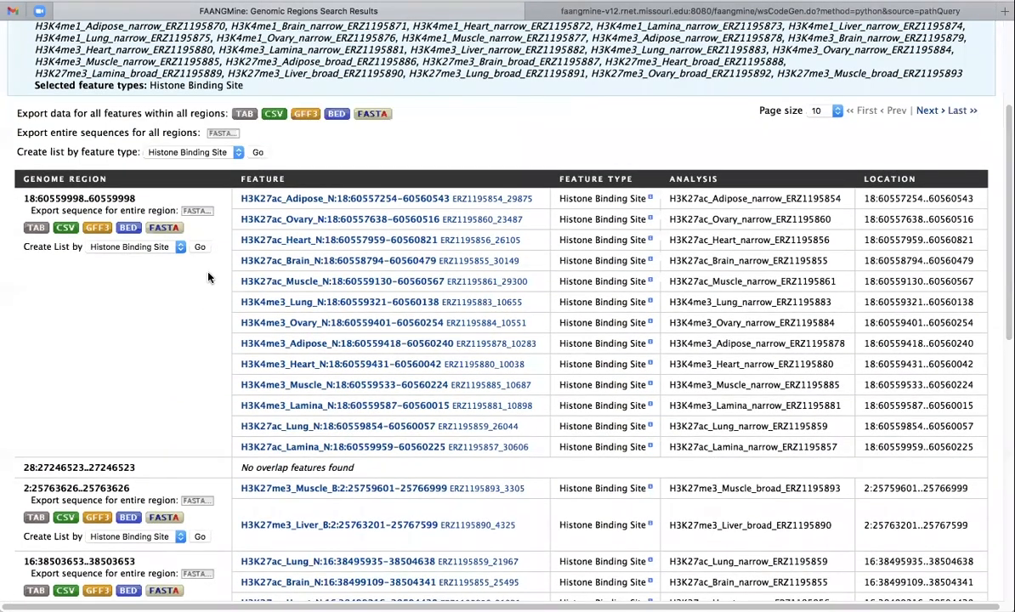
{"action": "scroll", "coordinate": [194, 415], "scroll_direction": "right", "scroll_amount": 1}
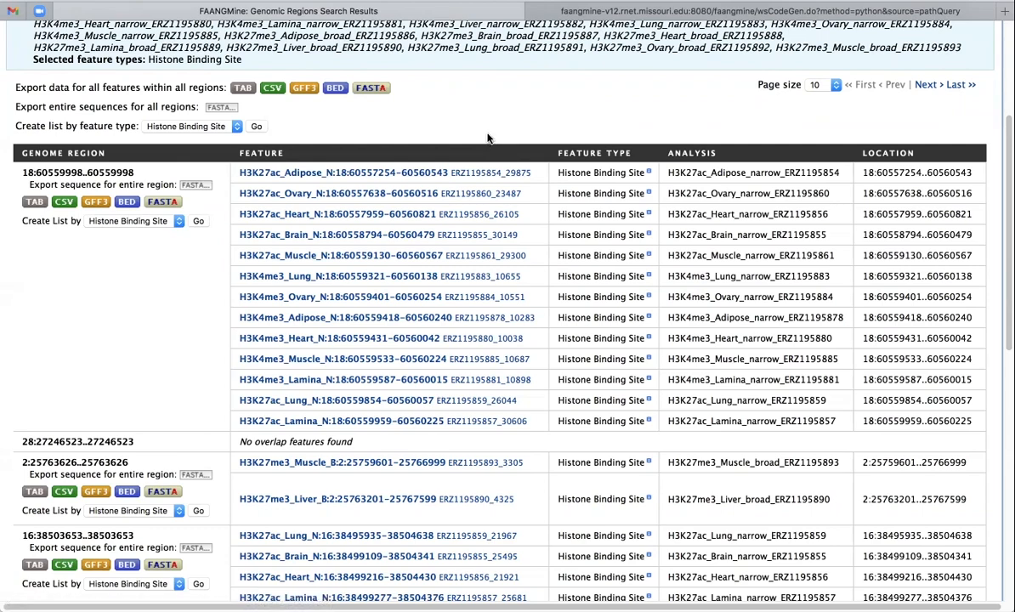
{"action": "scroll", "coordinate": [488, 138], "scroll_direction": "up", "scroll_amount": 2}
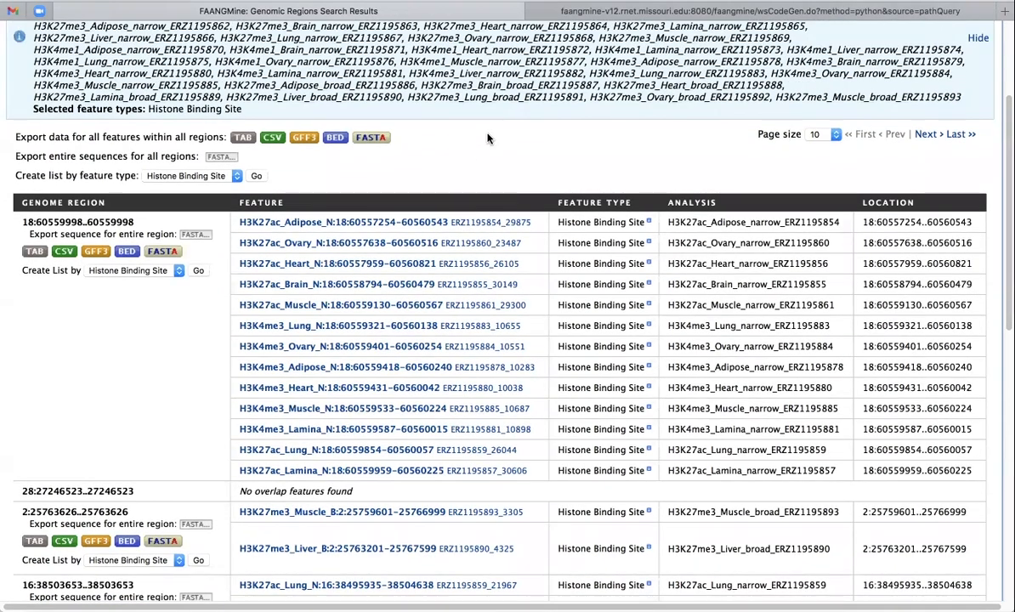
{"action": "scroll", "coordinate": [487, 138], "scroll_direction": "up", "scroll_amount": 2}
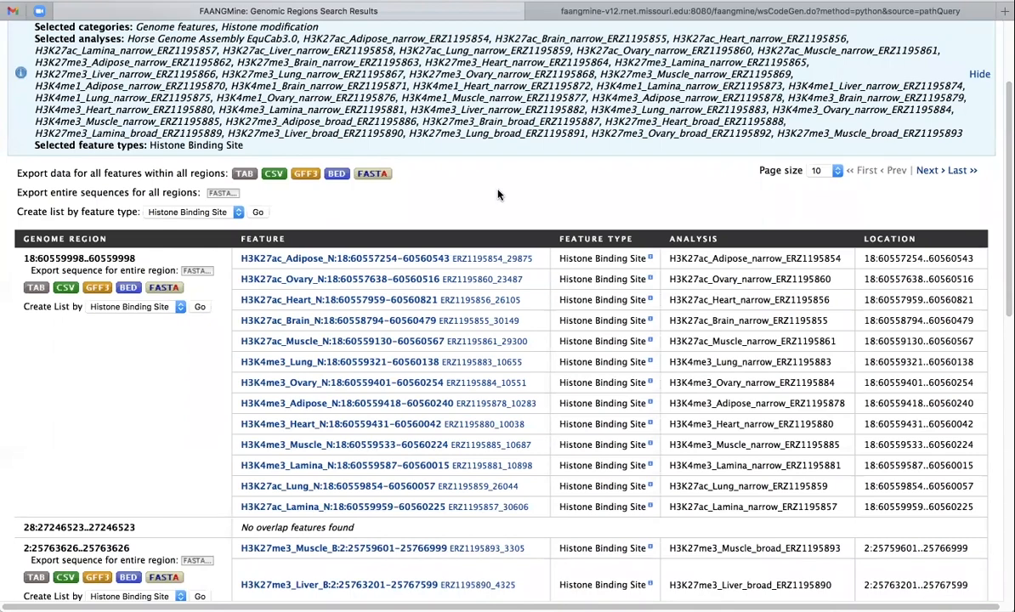
{"action": "scroll", "coordinate": [498, 195], "scroll_direction": "up", "scroll_amount": 5}
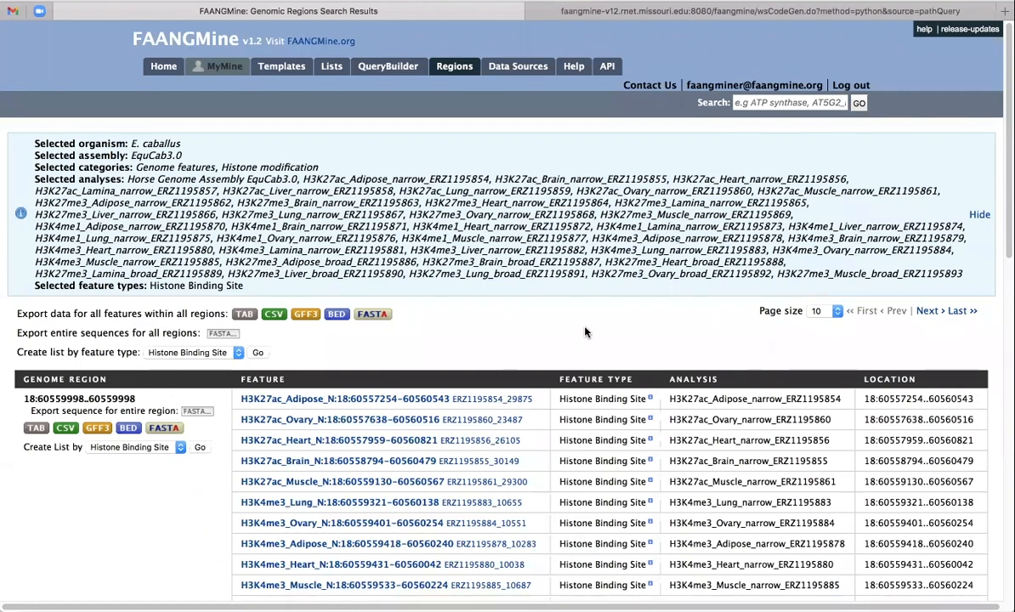
{"action": "scroll", "coordinate": [585, 332], "scroll_direction": "down", "scroll_amount": 1}
{"action": "scroll", "coordinate": [585, 332], "scroll_direction": "up", "scroll_amount": 1}
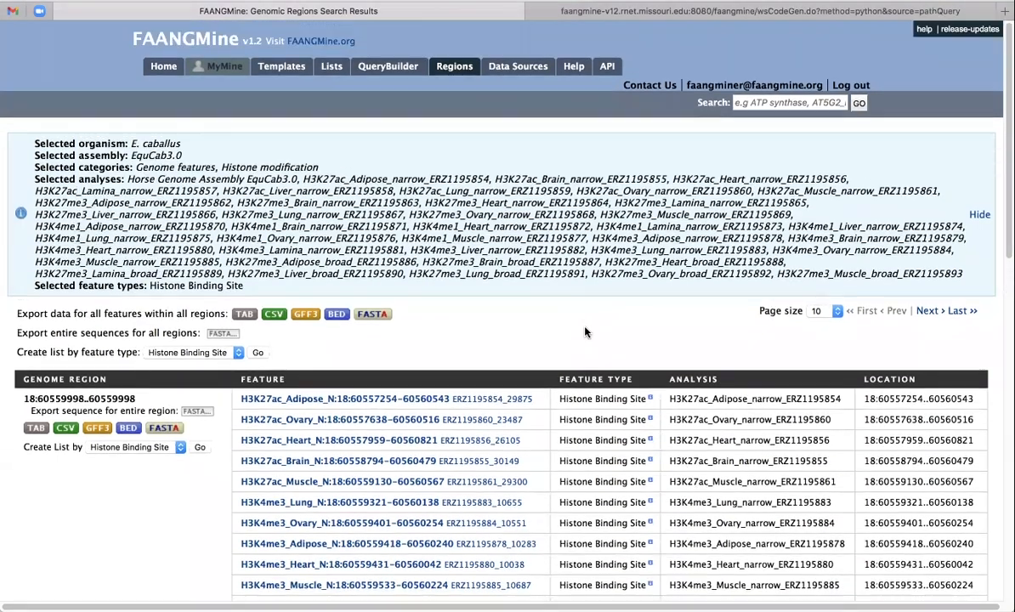